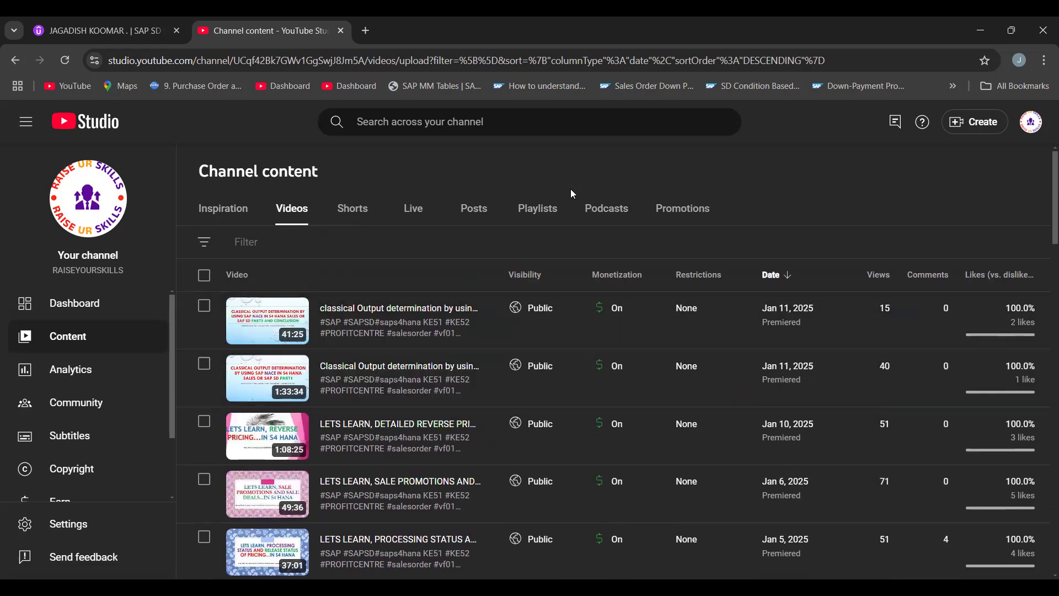
- Look through the channel's playlists and video ideas in YouTube Studio and the instructor's profile and course list on Udemy
click(550, 210)
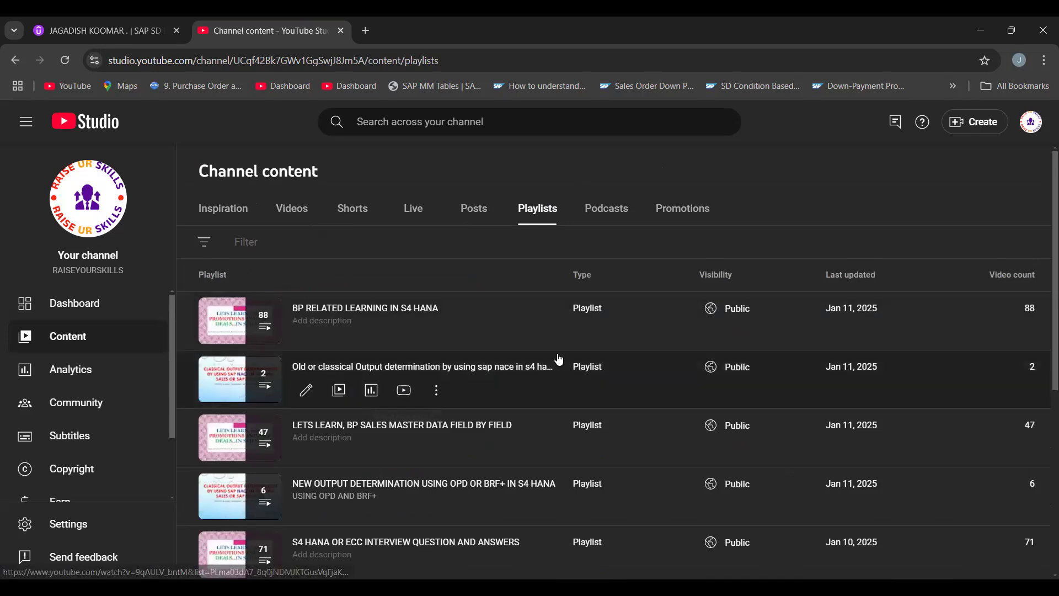
click(247, 212)
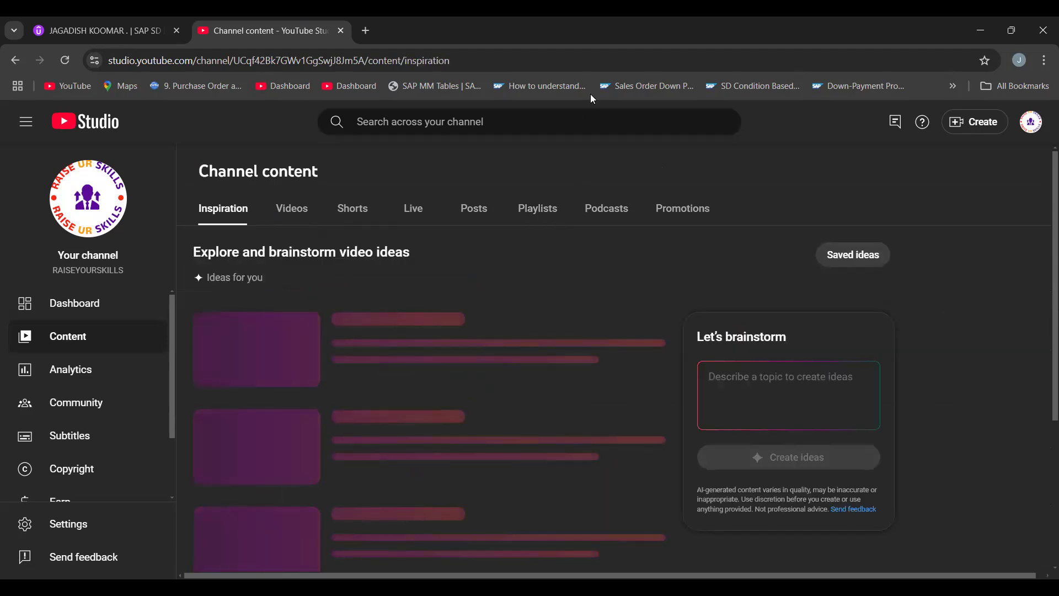
click(118, 34)
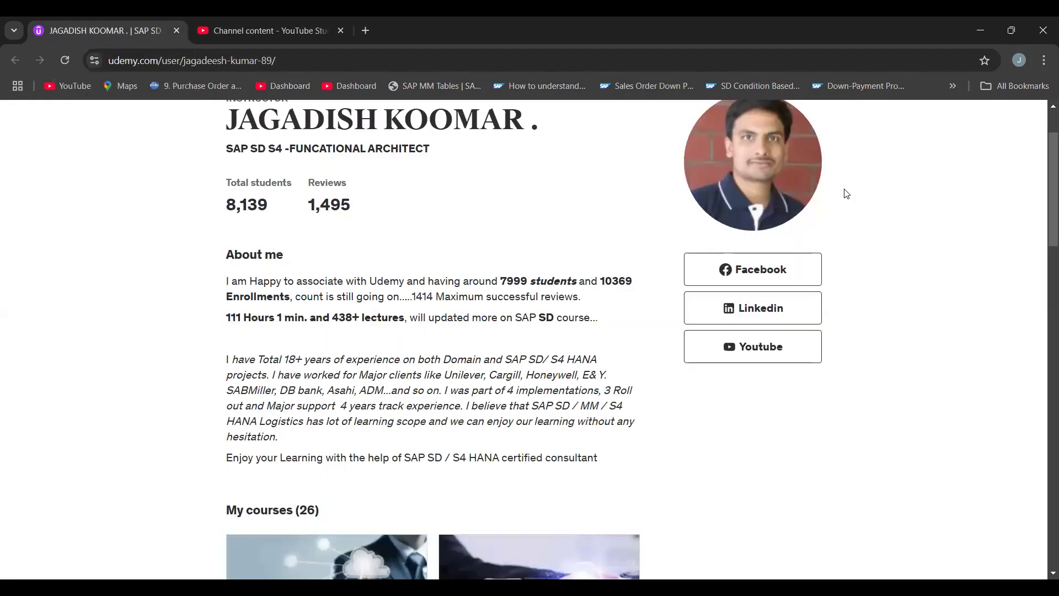
scroll(1044, 148, down, 8)
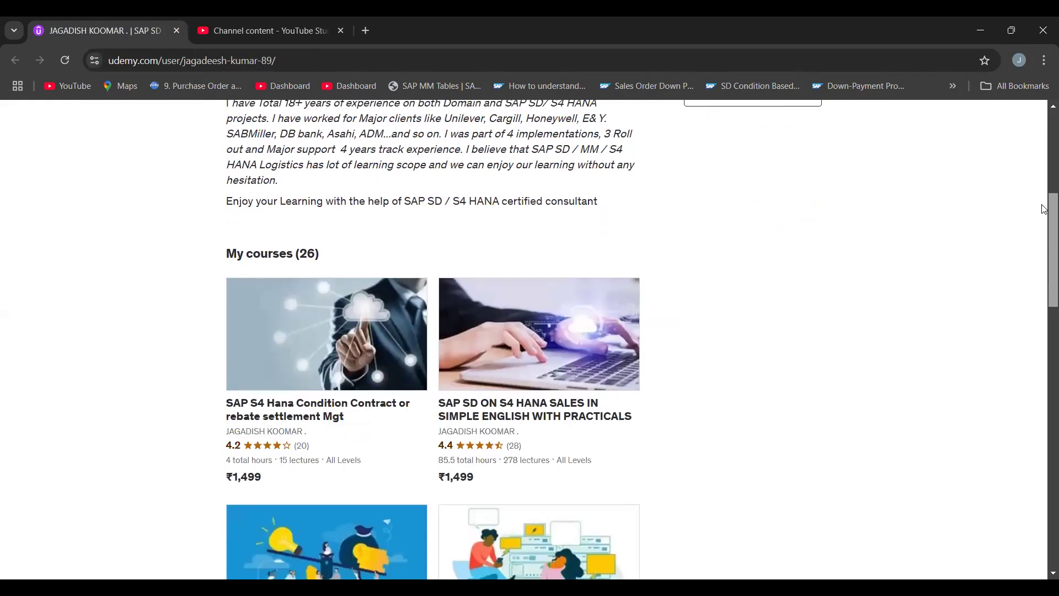
scroll(1044, 209, up, 5)
scroll(1044, 224, down, 2)
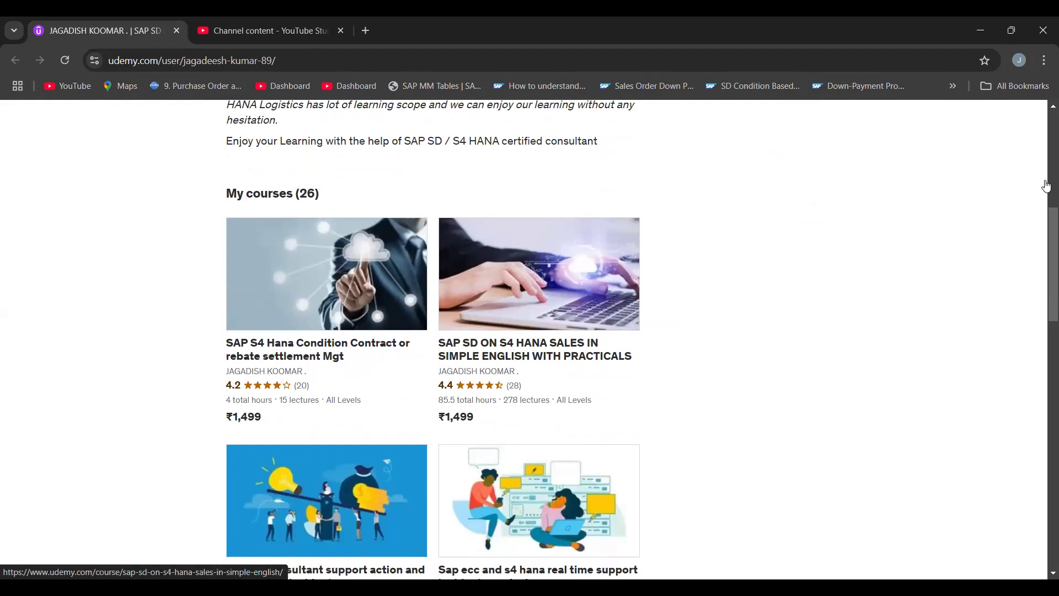
drag(1044, 249, 1044, 162)
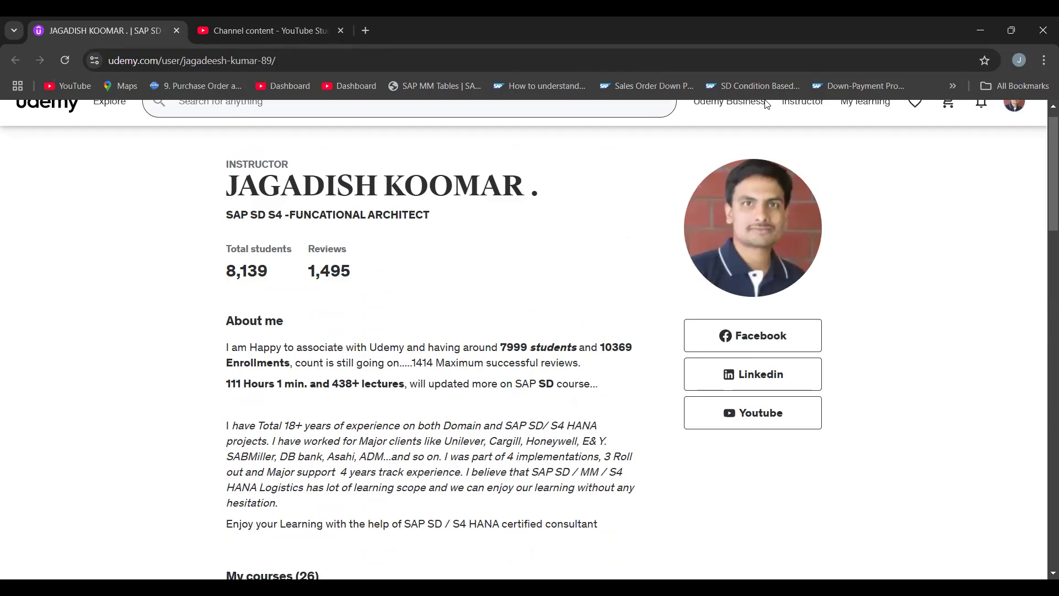
- Switch to SAP, run transaction nace and display the output types of application V3 (Billing)
key(alt+Tab)
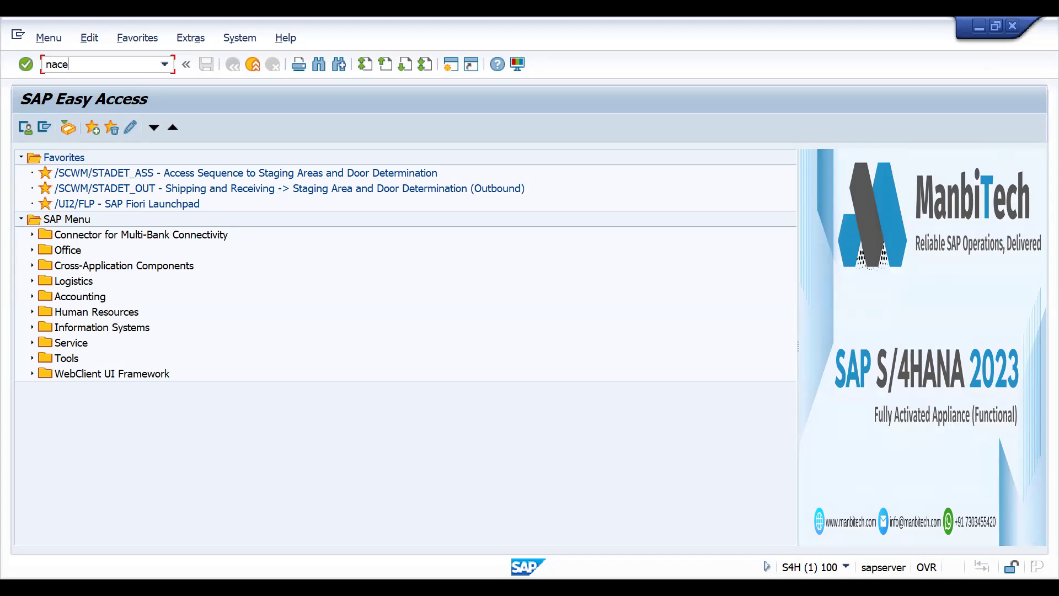
key(Return)
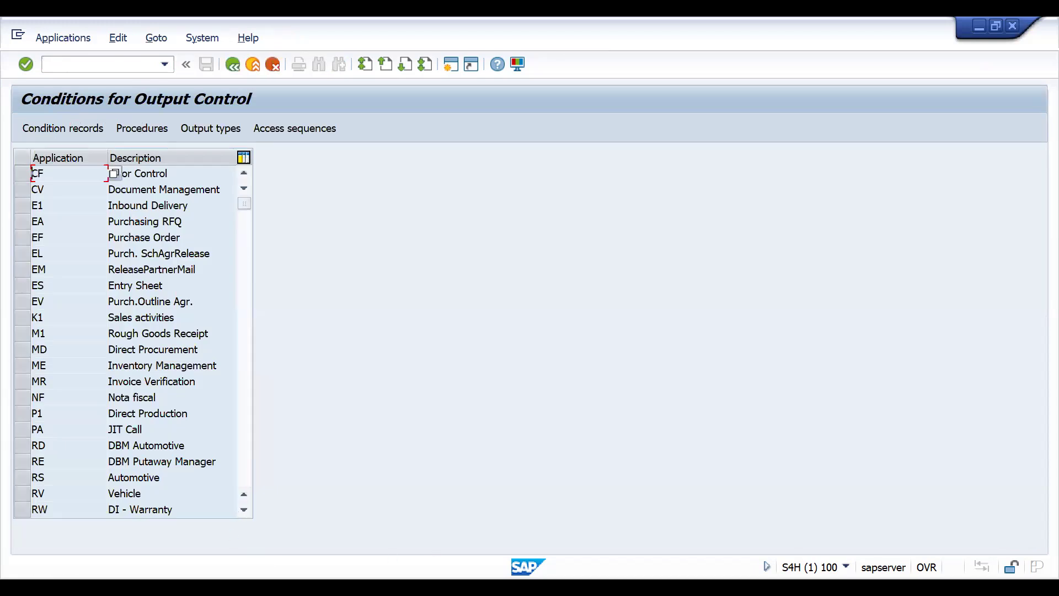
scroll(242, 469, down, 10)
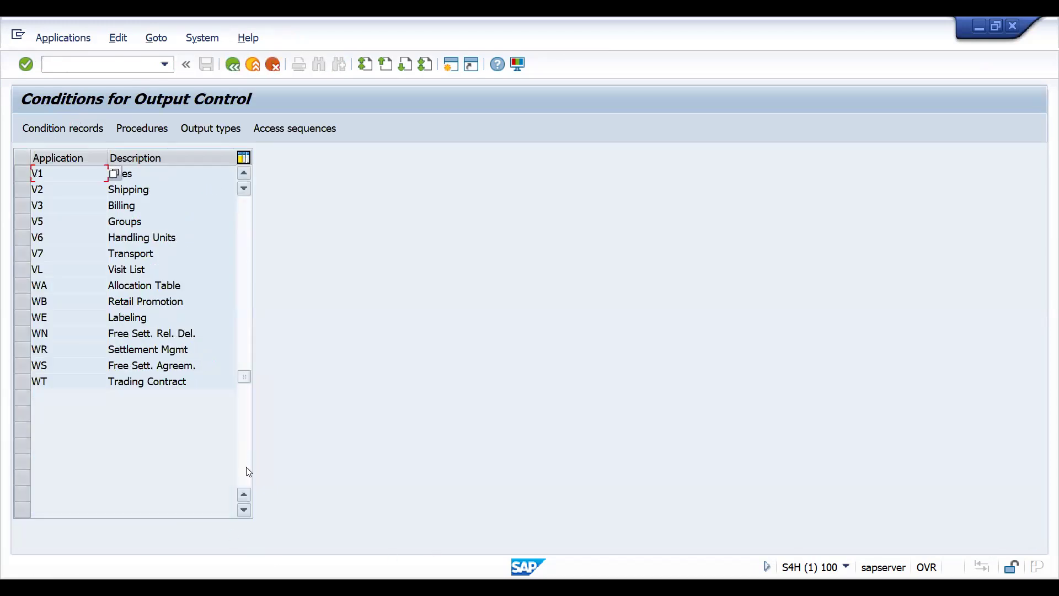
click(22, 206)
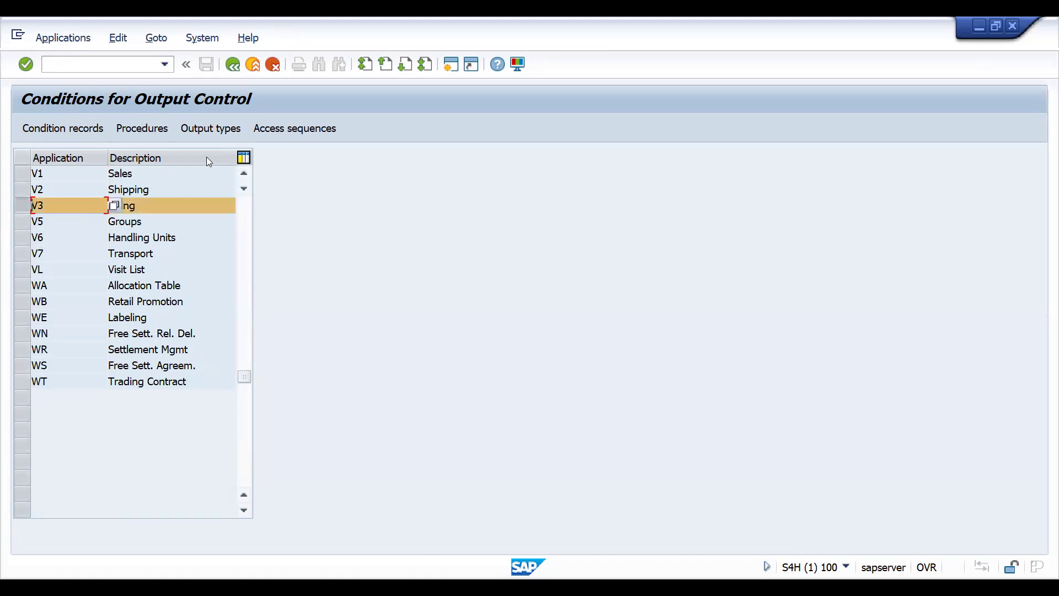
click(199, 133)
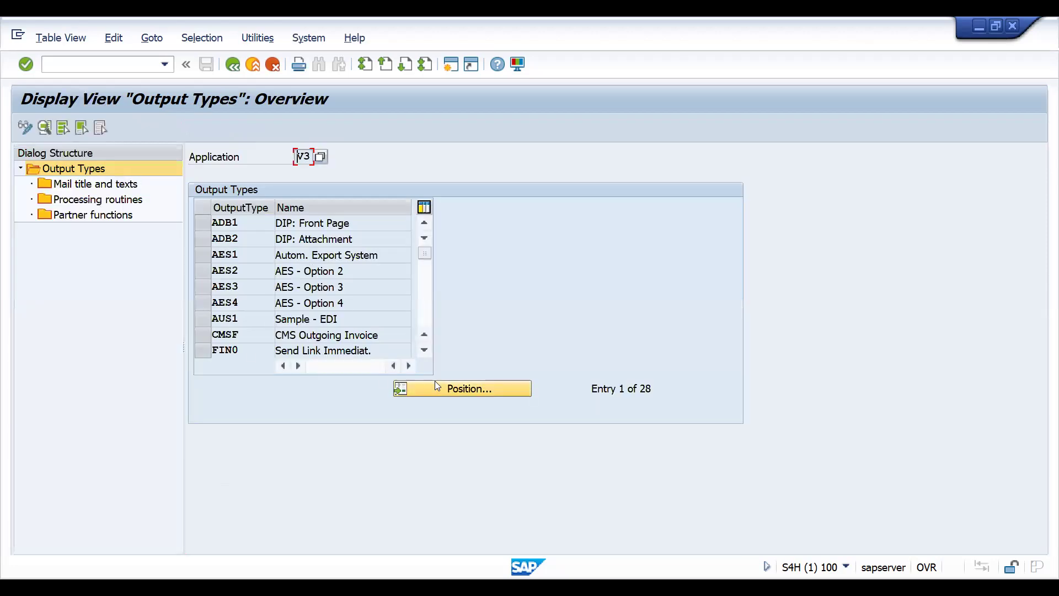
- Put the billing output types overview into change mode and position the list at output types beginning with RD
click(436, 393)
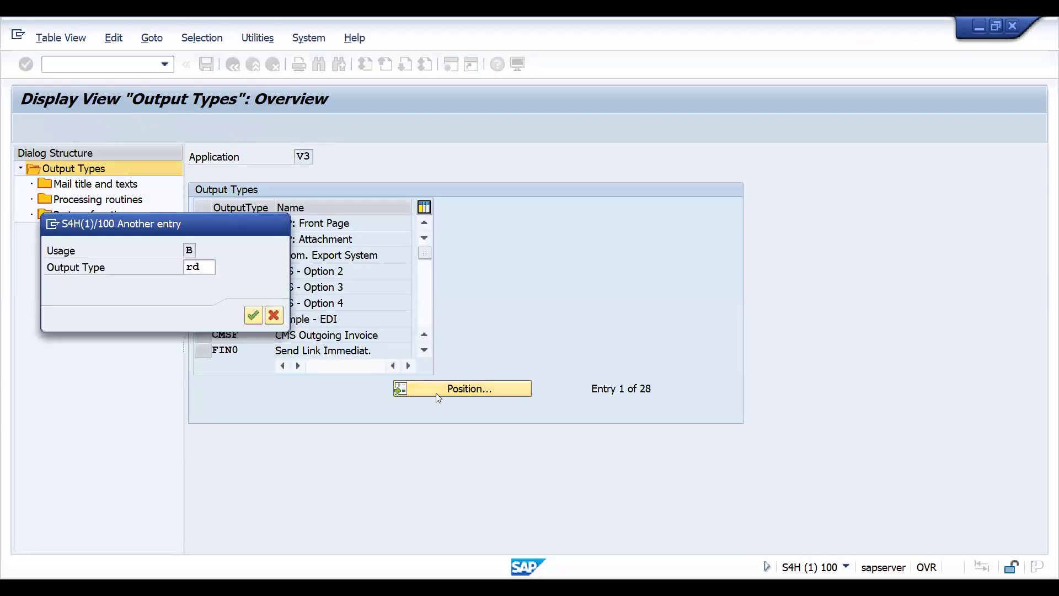
key(Return)
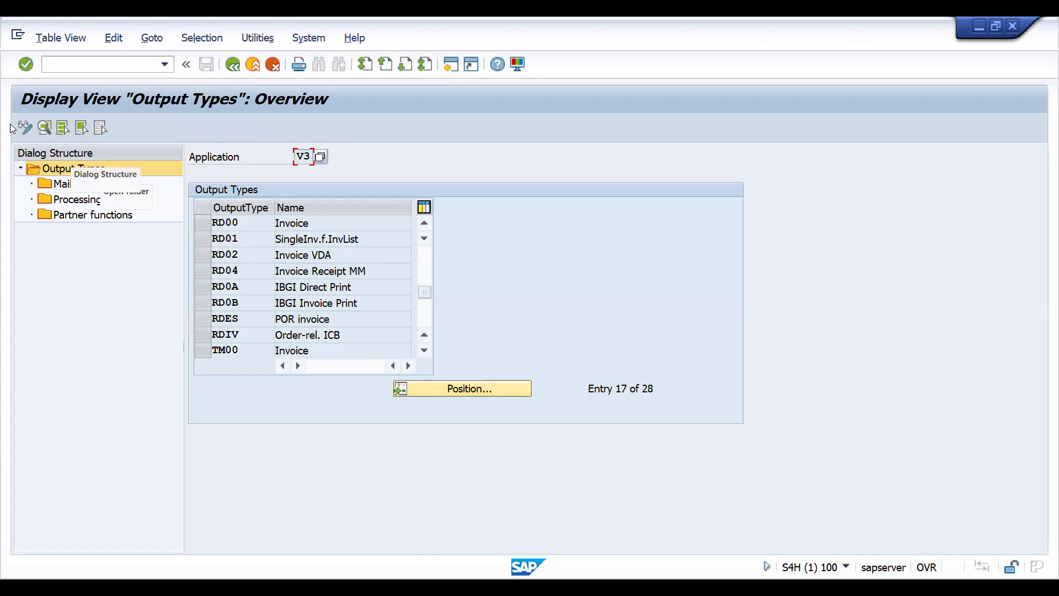
click(26, 129)
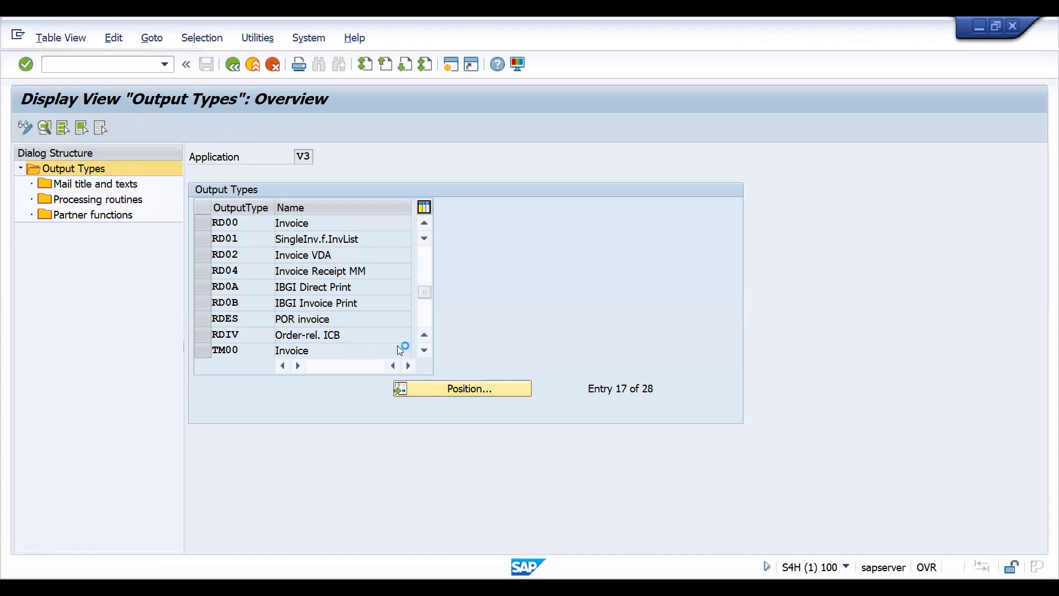
click(490, 387)
text(rd)
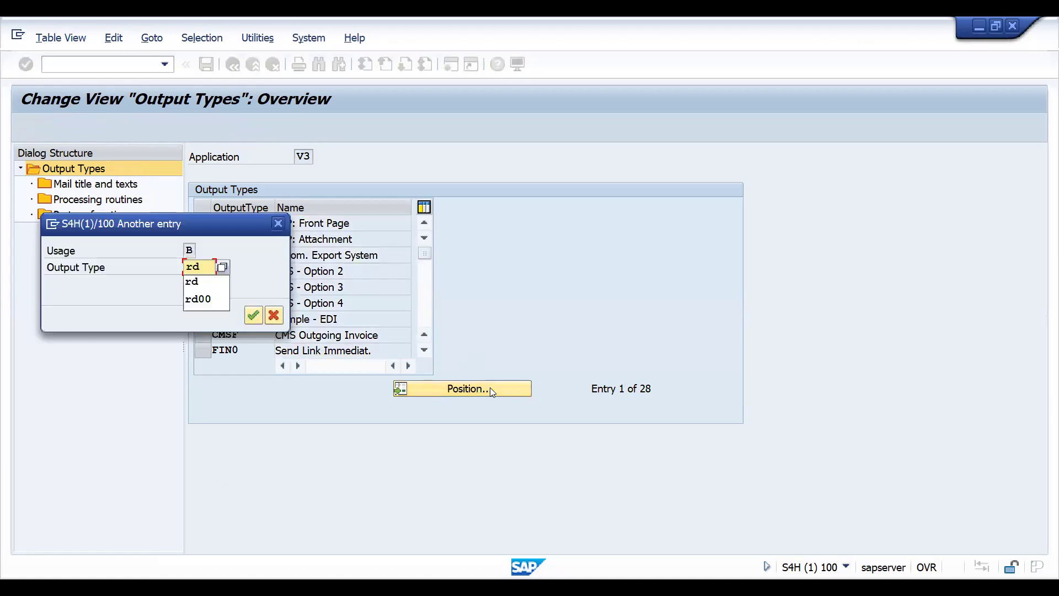
key(Return)
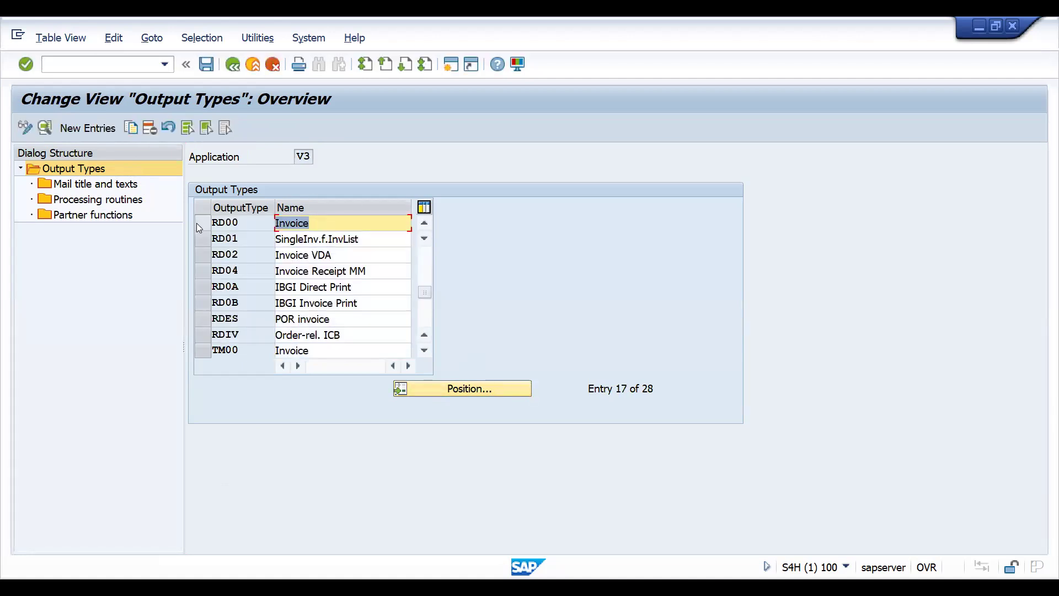
- Copy output type RD00 (Invoice) and enter ZEML as the new output type key
click(197, 224)
click(130, 128)
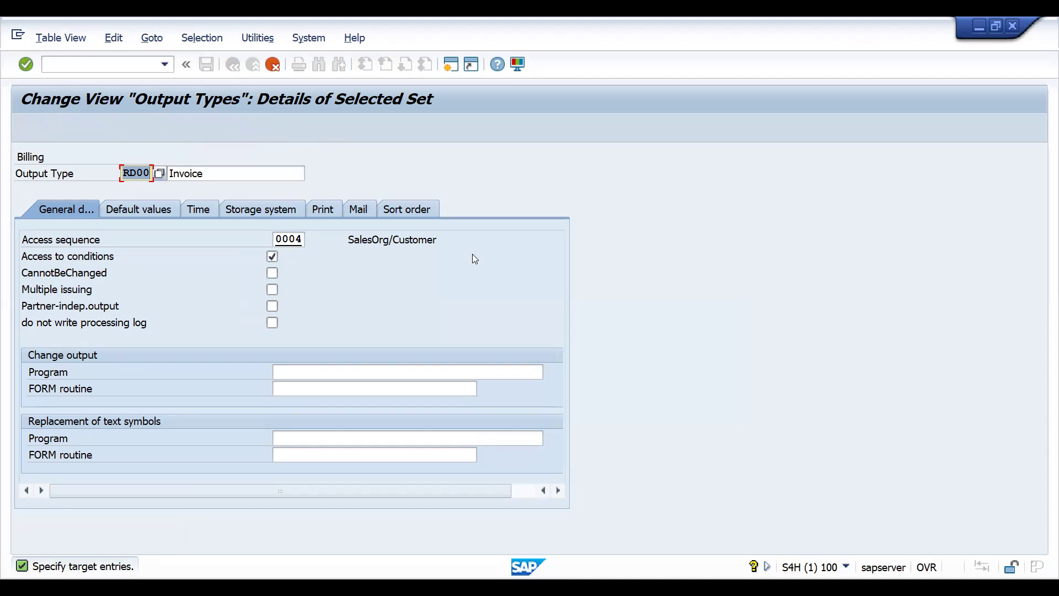
text(EMAI)
key(BackSpace)
key(BackSpace)
key(BackSpace)
key(BackSpace)
text(Z)
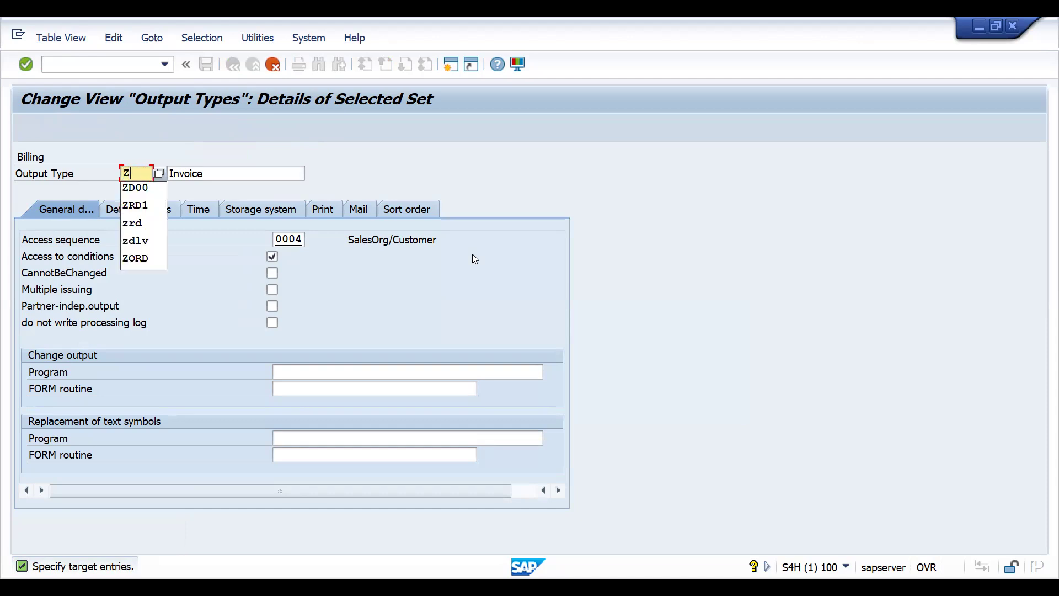
text(EML)
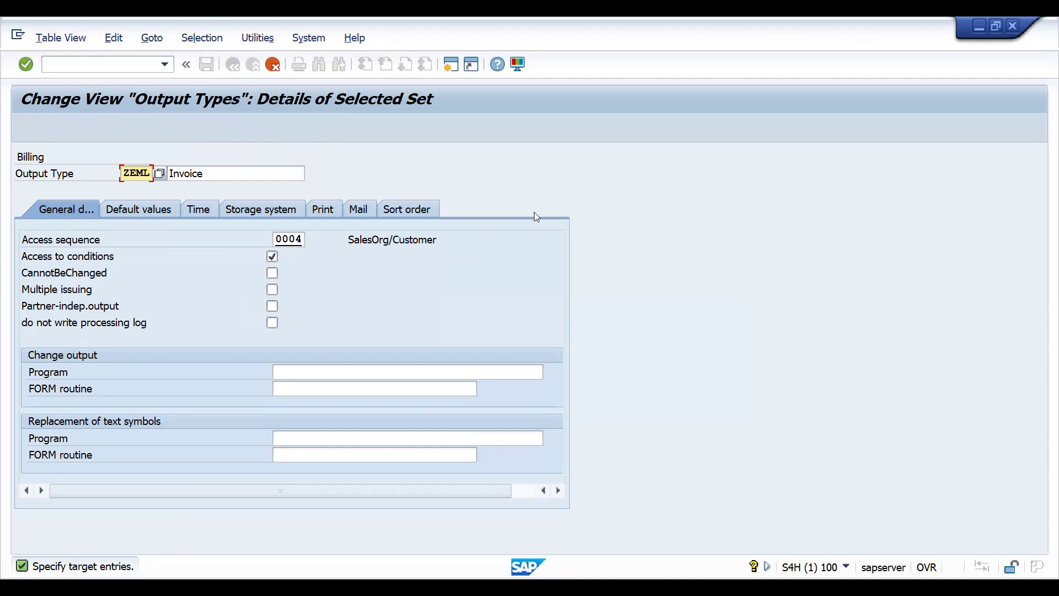
- Change the description of the new output type ZEML to "Invoice email"
click(244, 177)
key(BackSpace)
key(BackSpace)
key(BackSpace)
key(BackSpace)
key(BackSpace)
key(BackSpace)
key(BackSpace)
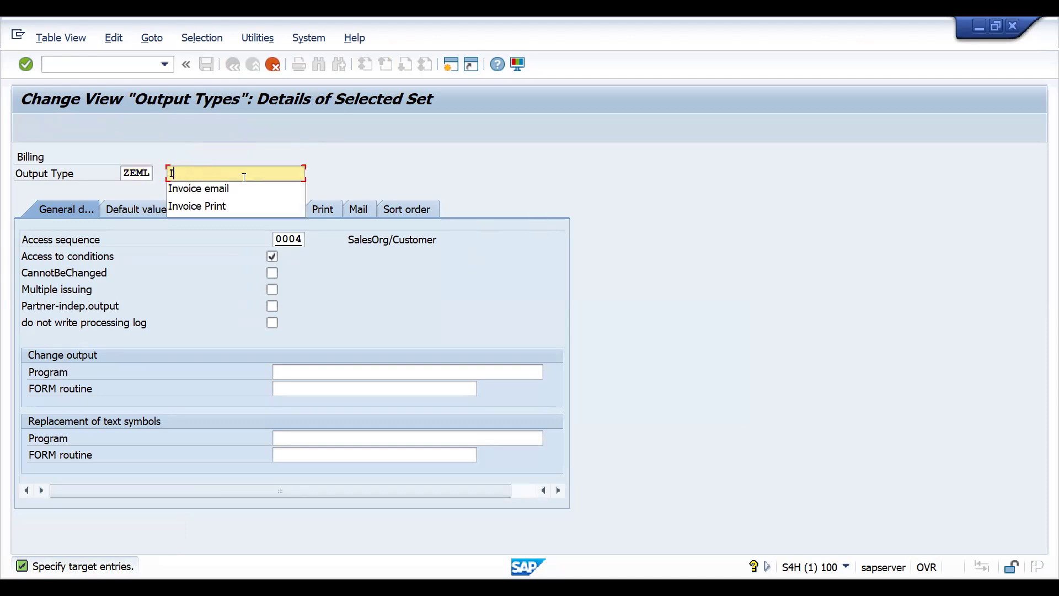
text(EM)
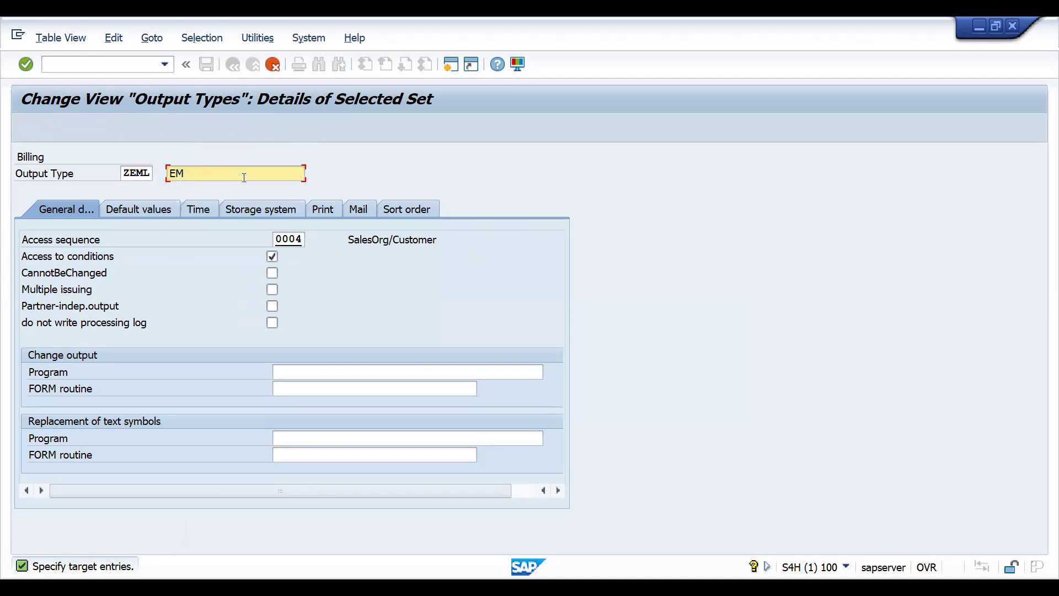
key(BackSpace)
key(BackSpace)
click(228, 185)
- Copy ZEML with all dependent entries and save it and its texts under customizing request S4HK905392
key(Return)
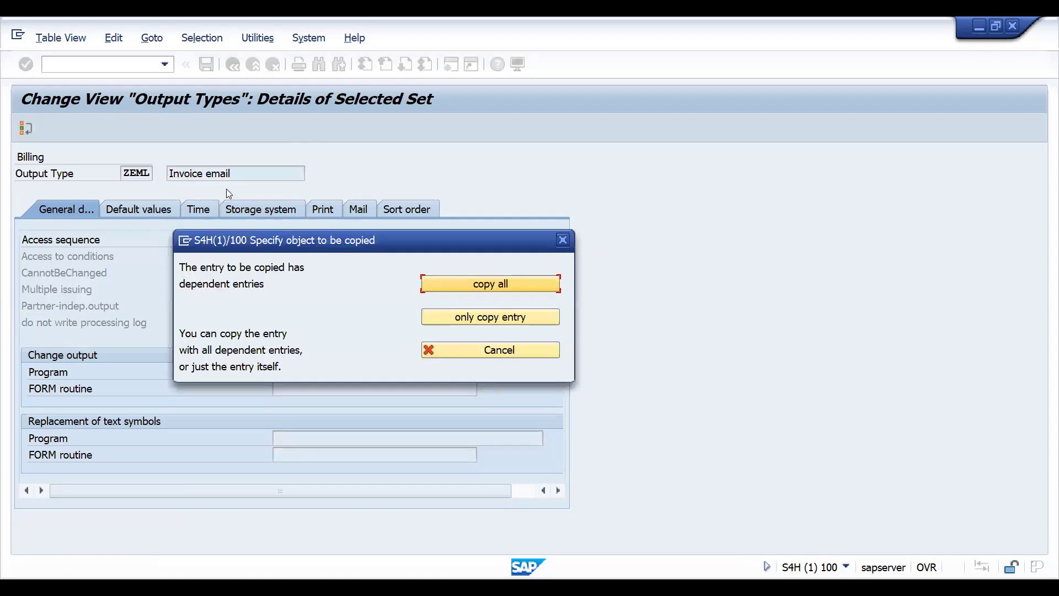
key(Return)
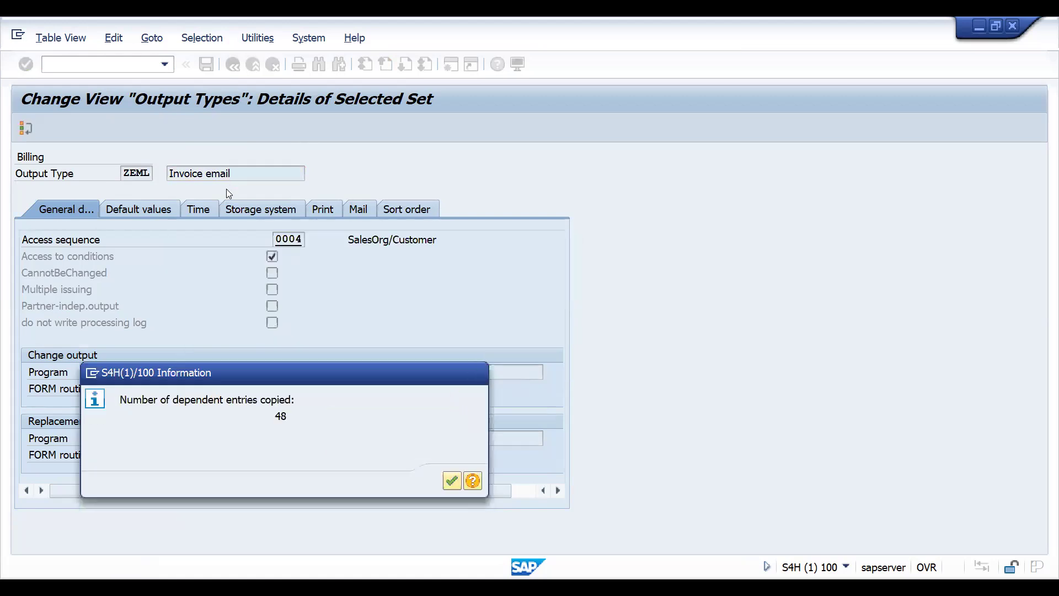
key(Return)
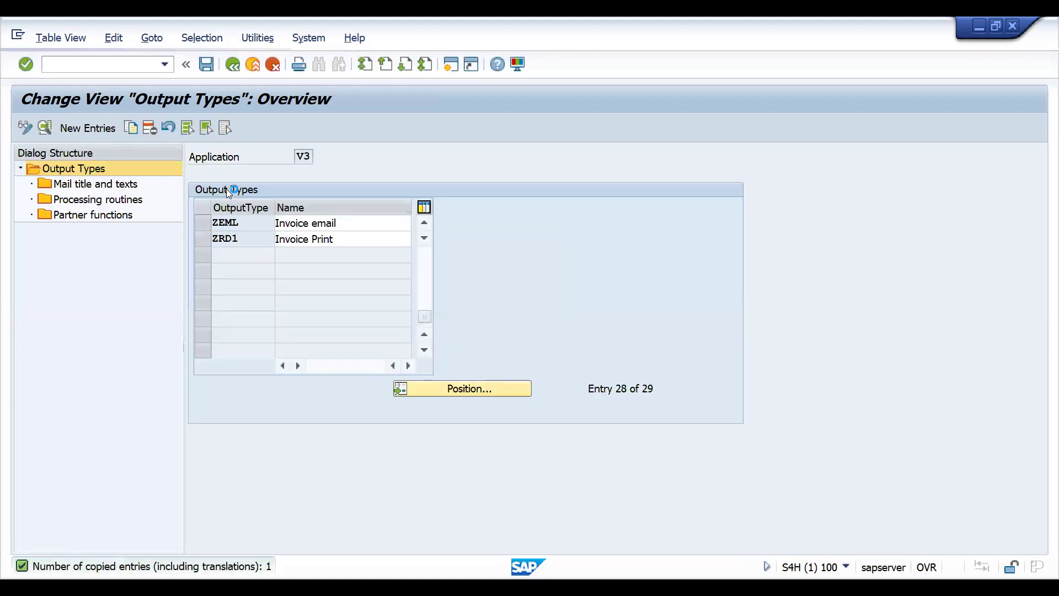
key(ctrl+s)
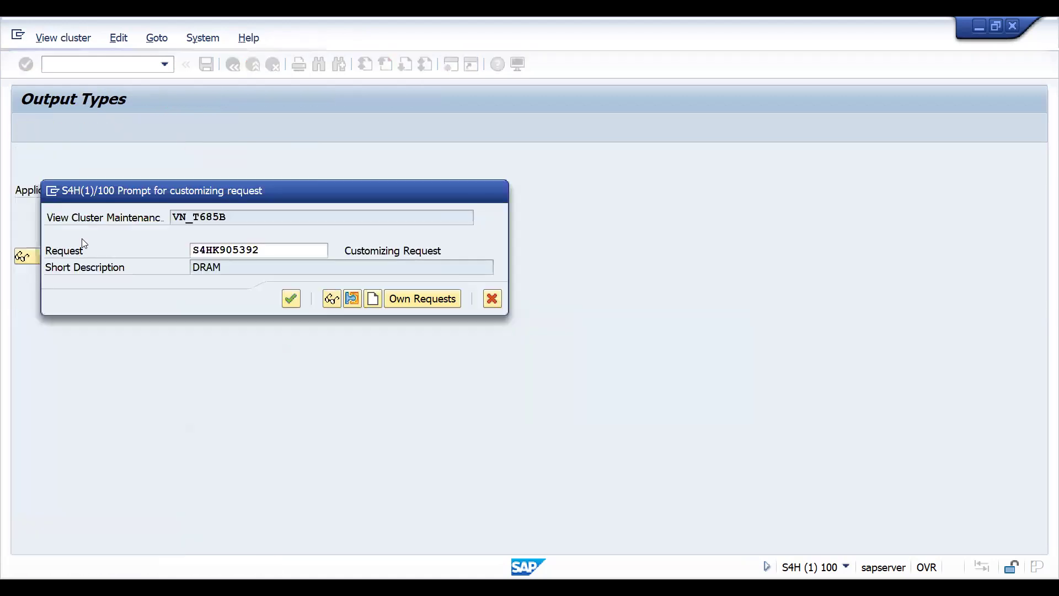
click(281, 295)
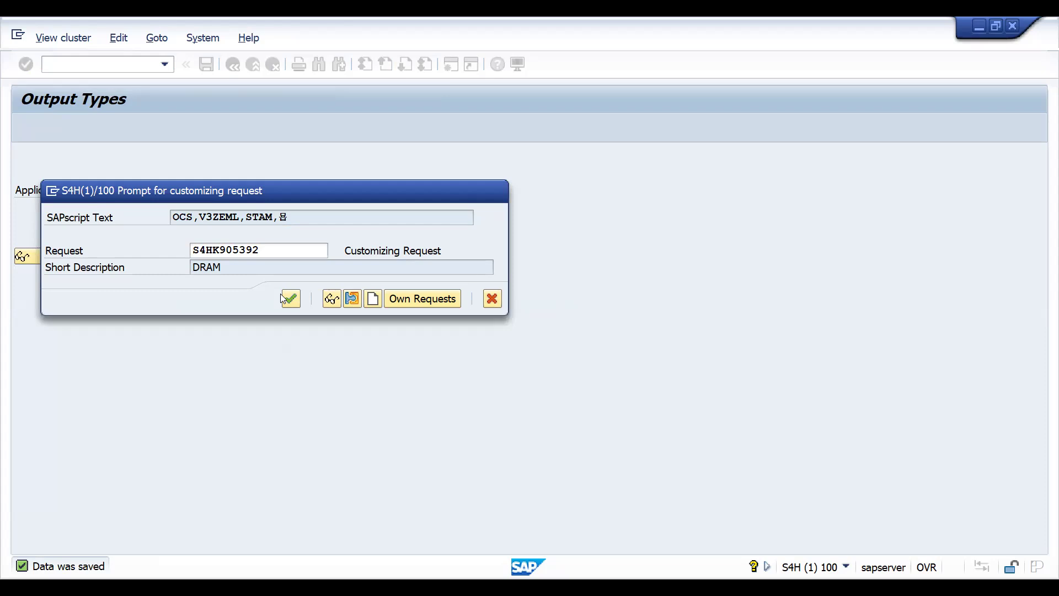
click(290, 298)
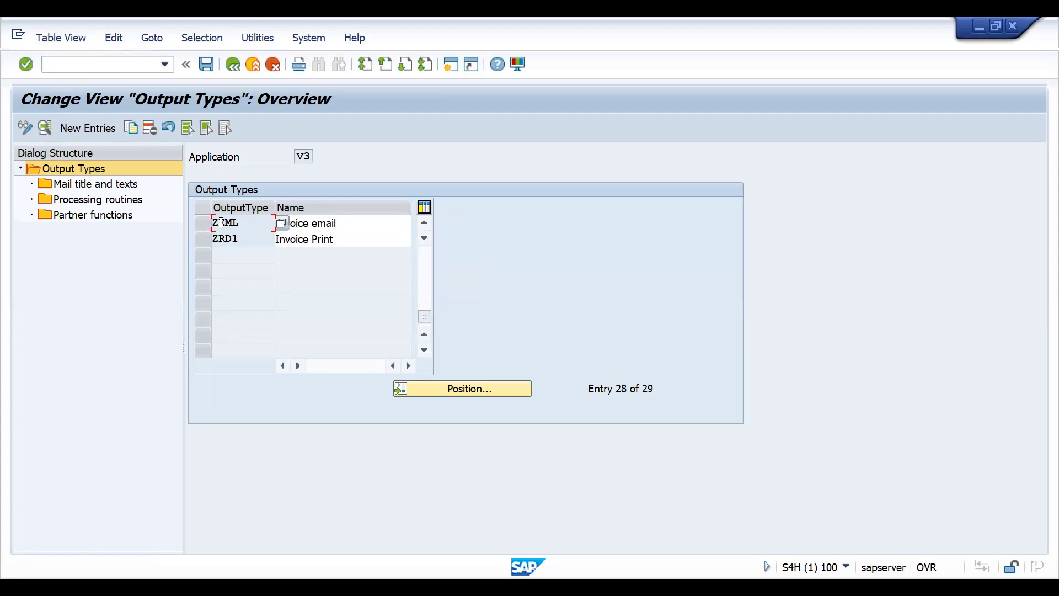
- Open the details of output type ZEML and set the default communication strategy to WEBM (Send External Mail)
double_click(223, 224)
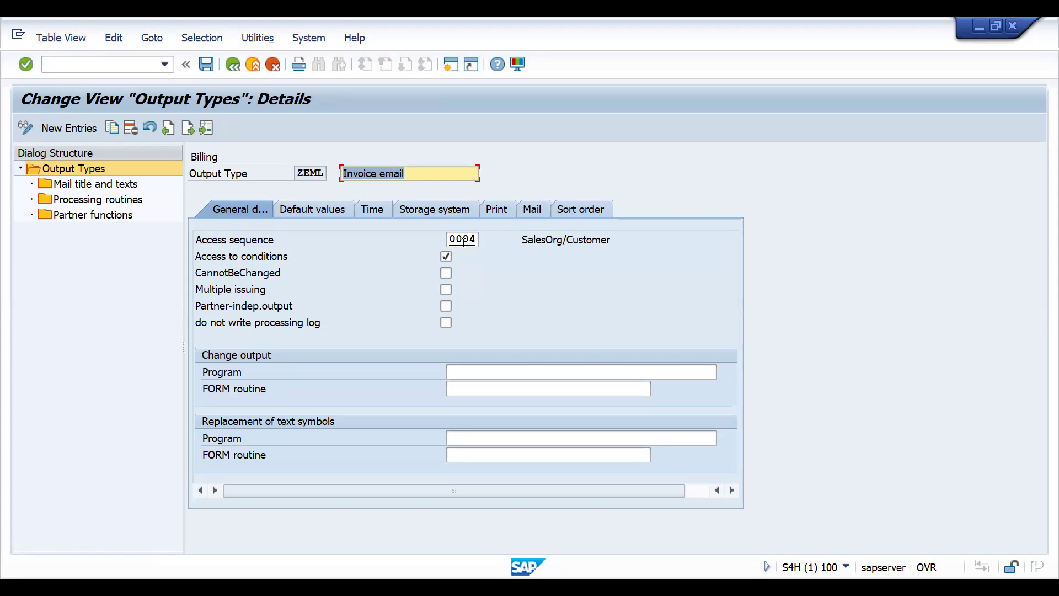
click(453, 240)
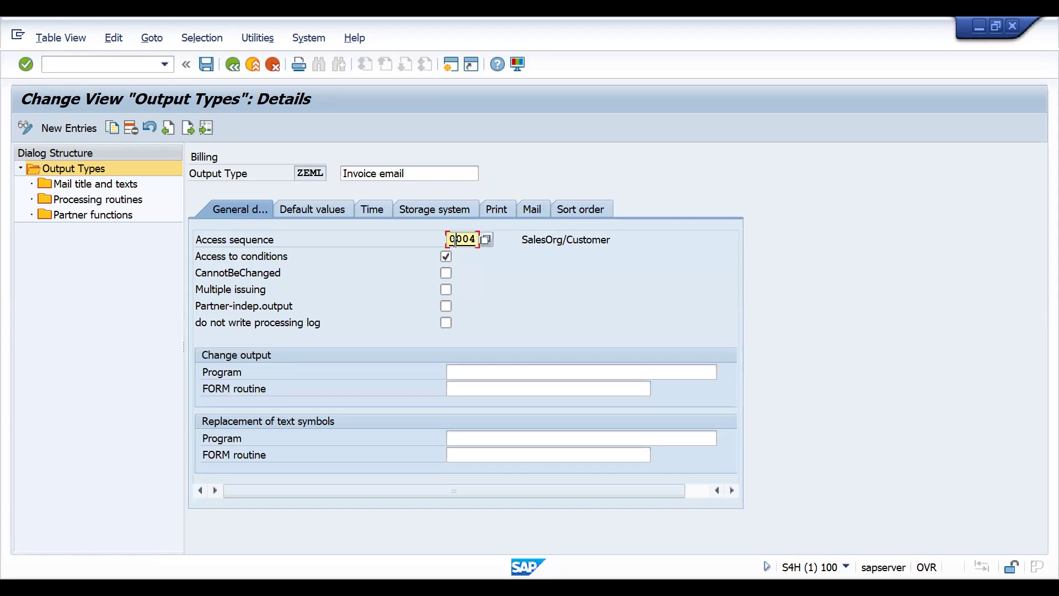
click(305, 214)
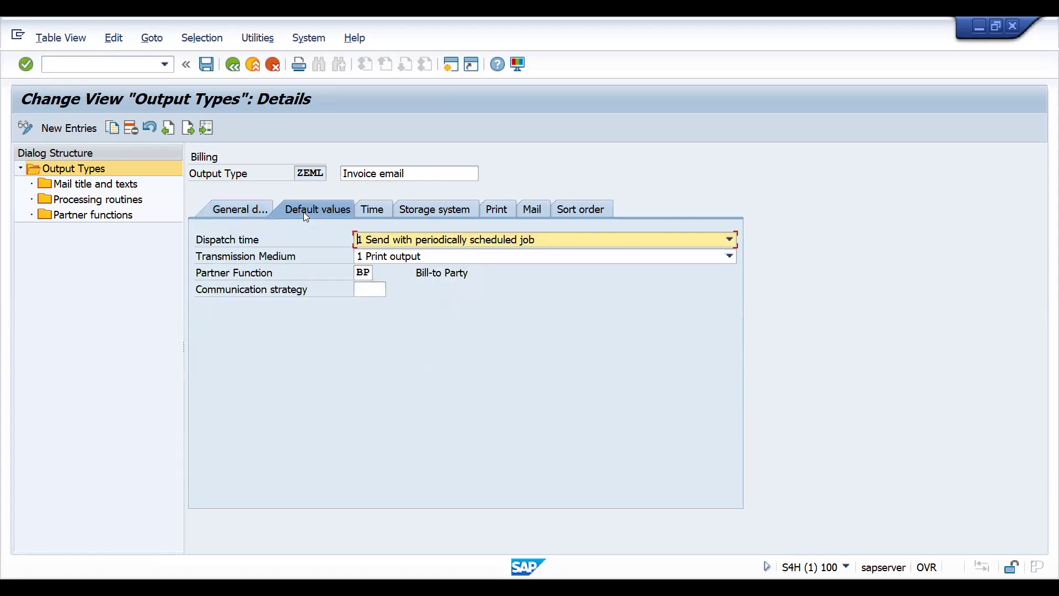
click(362, 274)
click(362, 291)
click(394, 291)
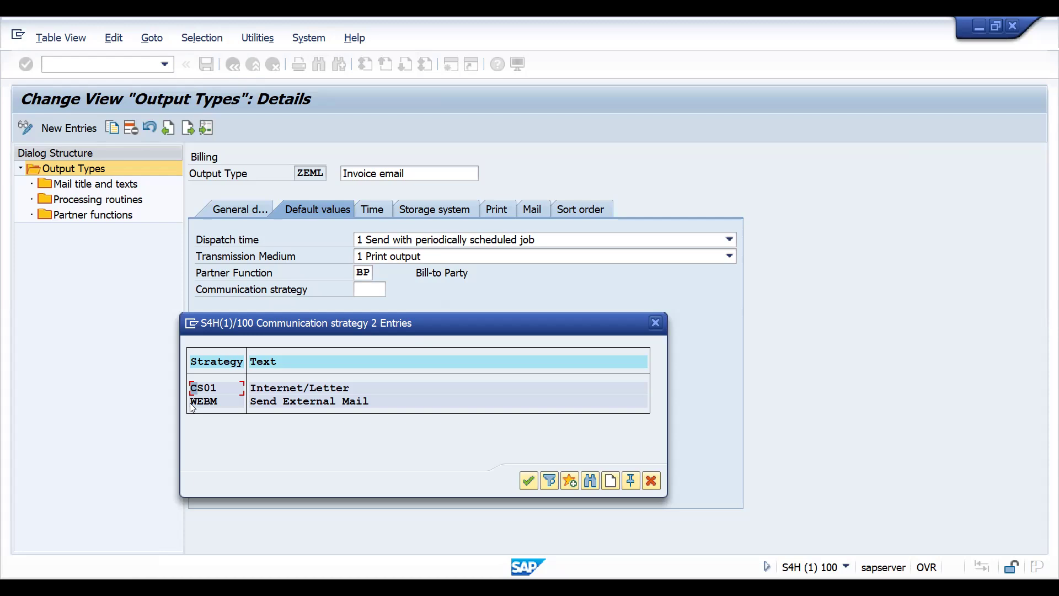
double_click(207, 403)
key(Return)
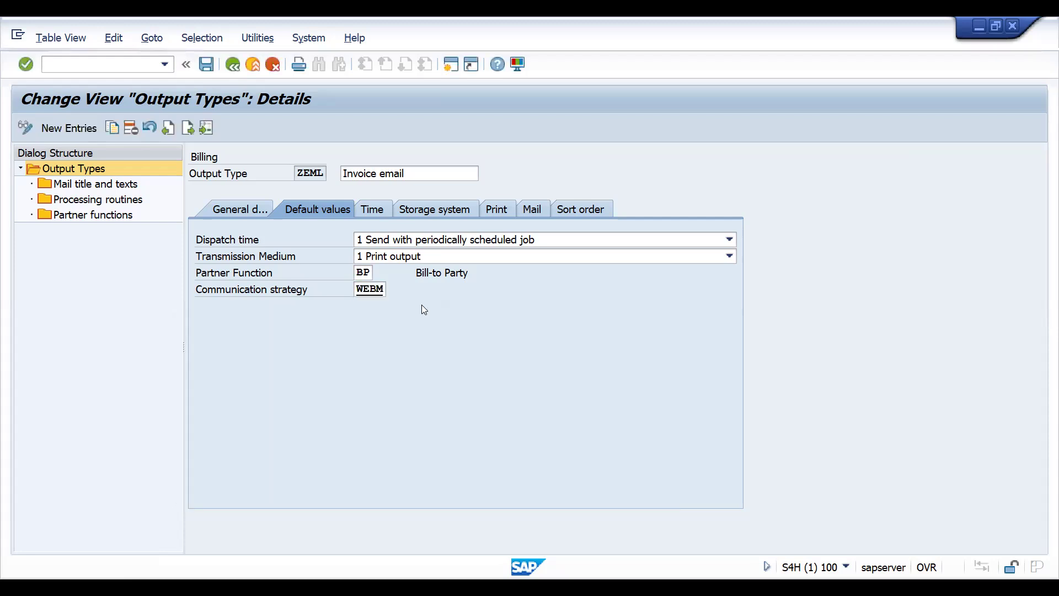
- Set ZEML's default transmission medium to 5 External send and its dispatch time to 4 Send immediately (when saving the application)
click(404, 260)
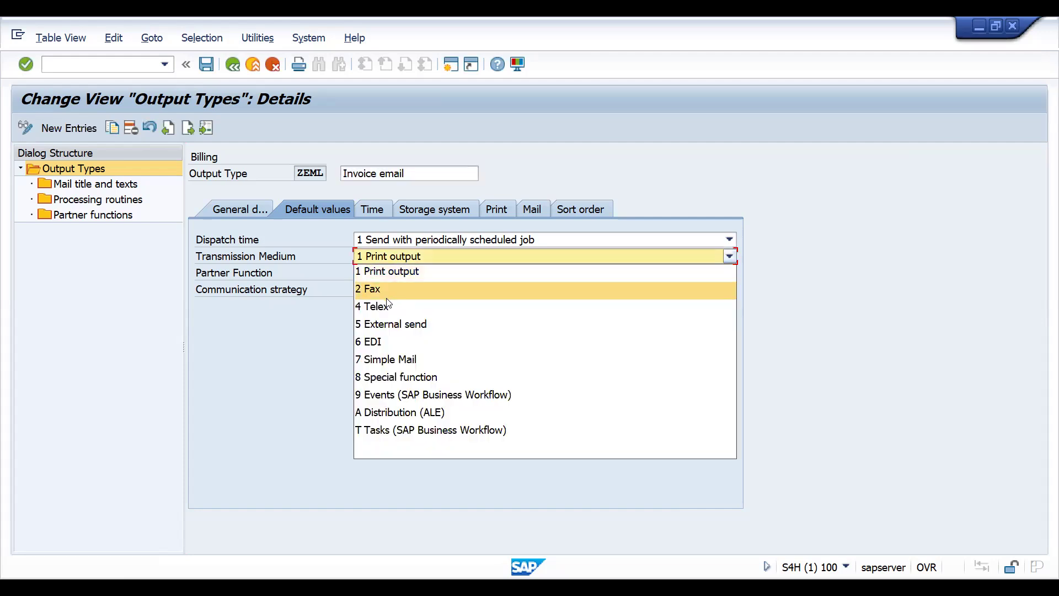
click(384, 329)
click(399, 243)
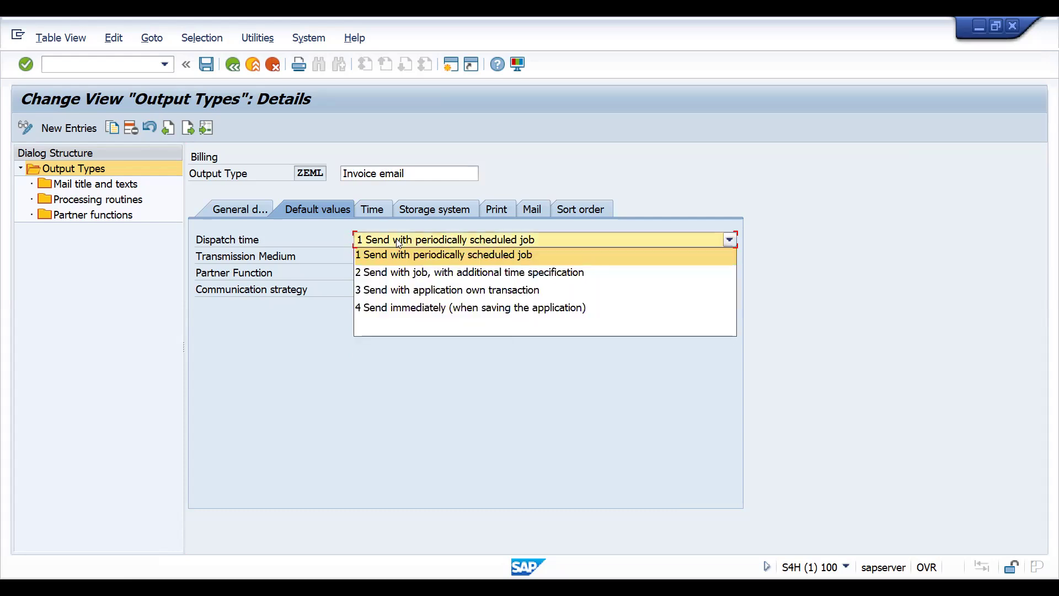
click(390, 306)
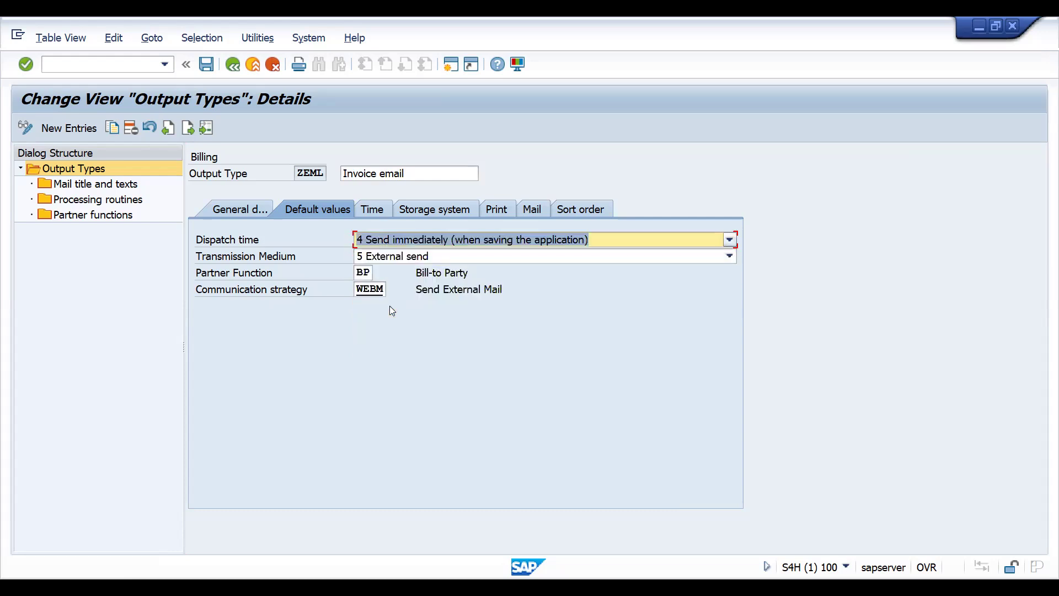
- Review ZEML's timing, storage system, print, mail and general data settings and its mail titles and texts
click(373, 209)
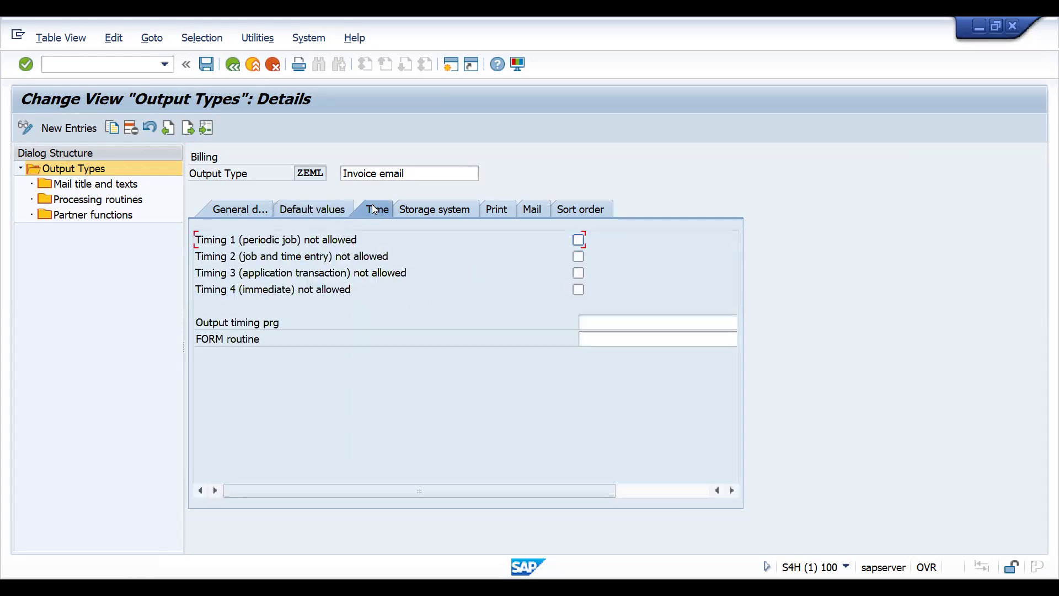
click(436, 213)
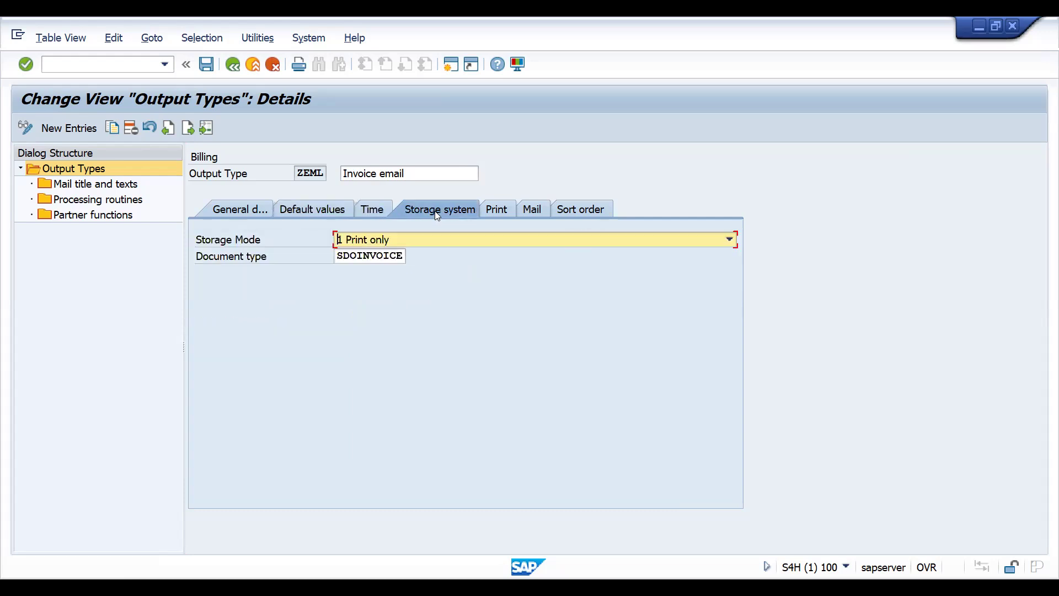
click(497, 212)
click(534, 211)
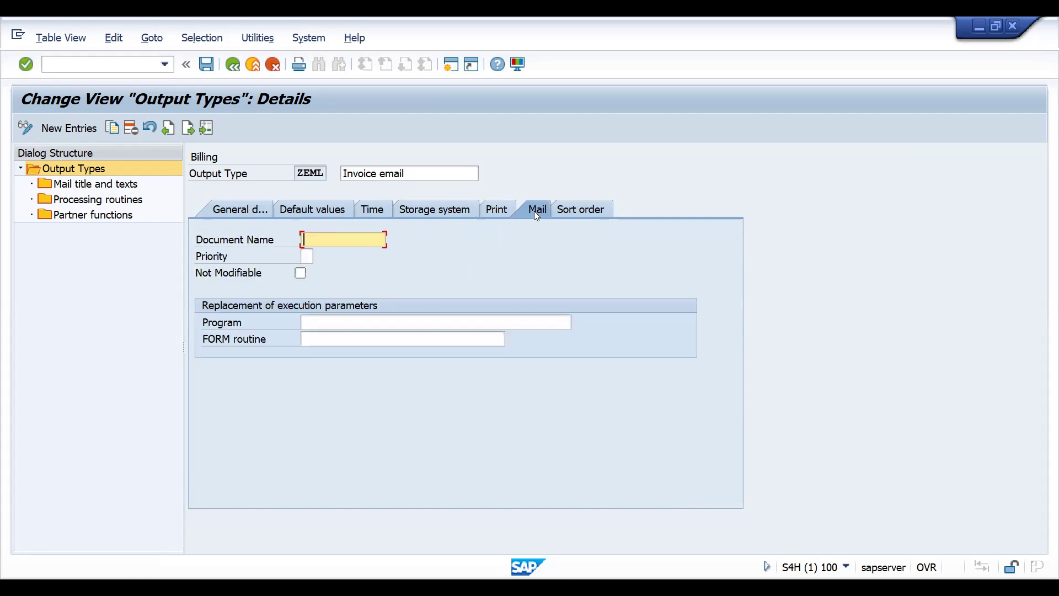
click(238, 210)
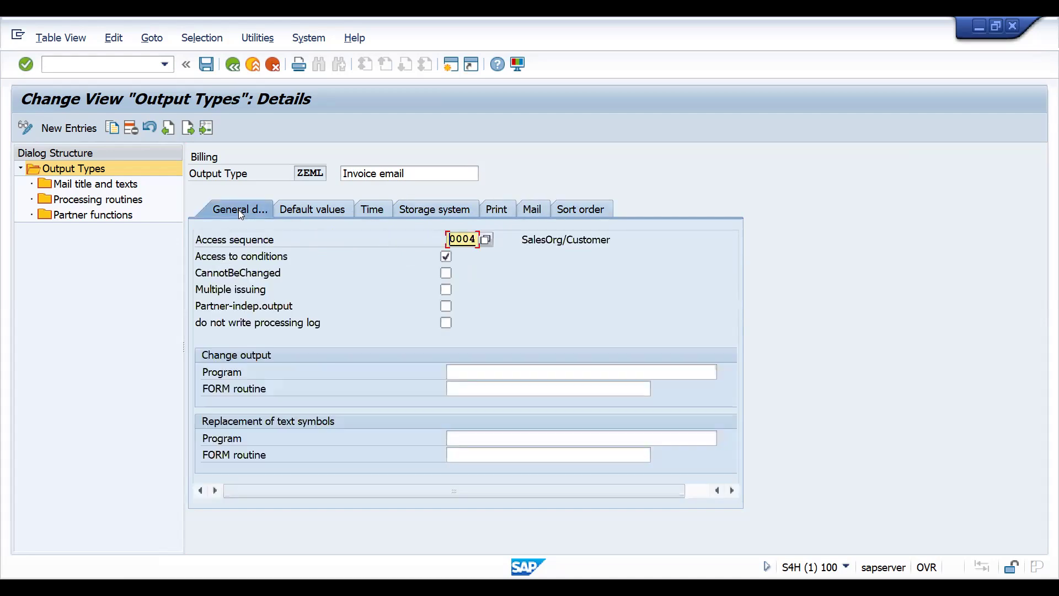
click(110, 184)
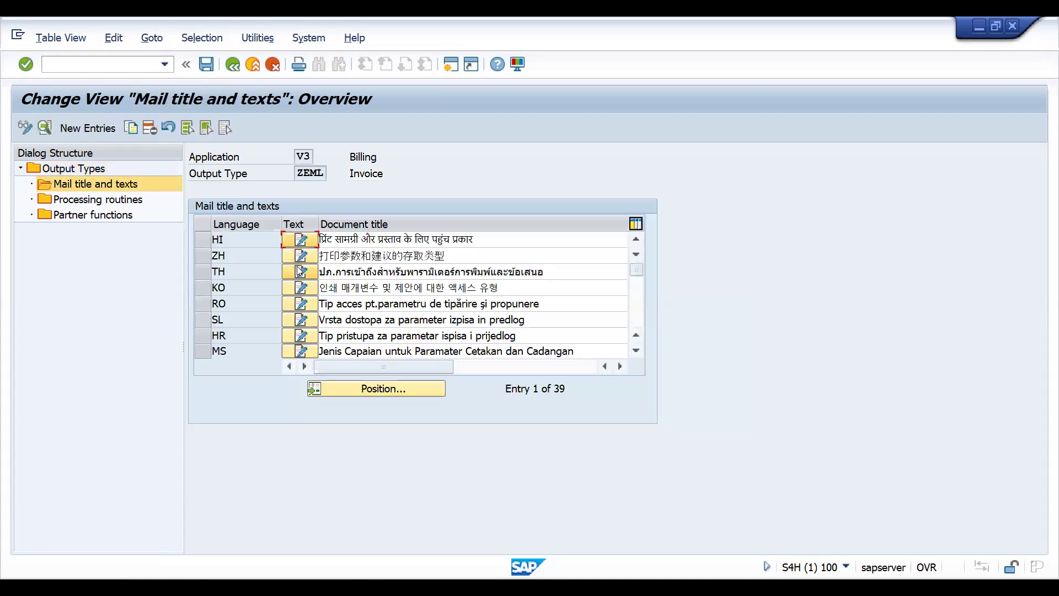
- Delete ZEML's processing routines for Print output, Fax, EDI and Distribution (ALE), keeping External send, and save
click(93, 203)
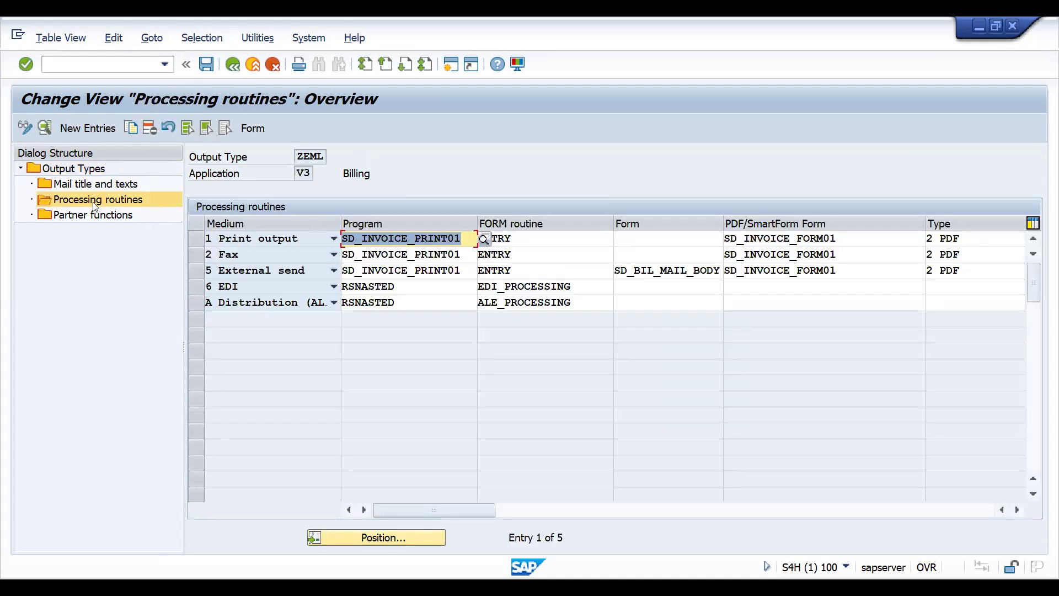
click(195, 238)
click(200, 257)
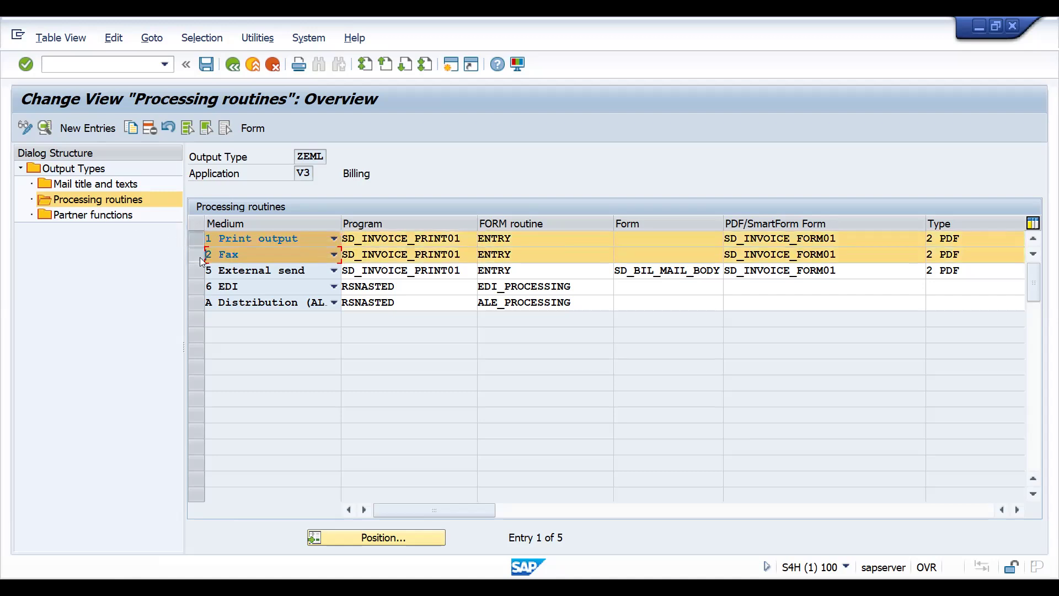
click(199, 286)
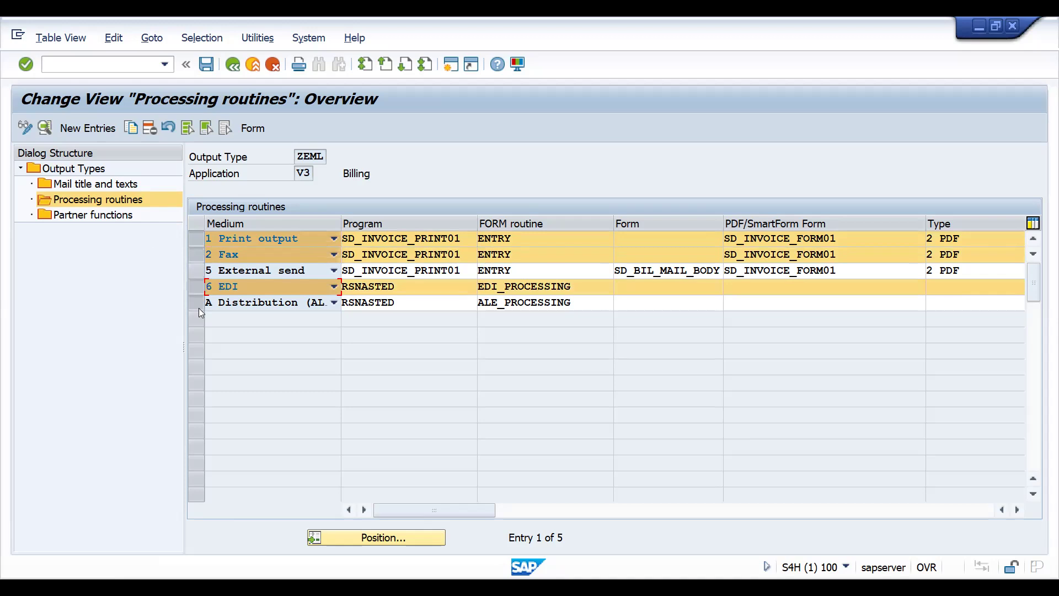
click(199, 307)
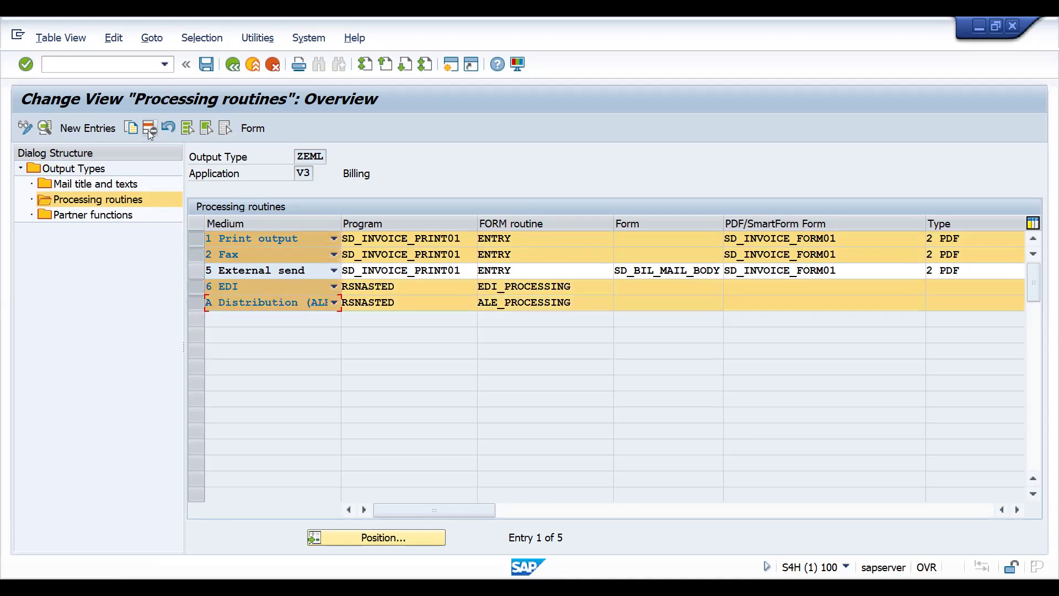
click(147, 130)
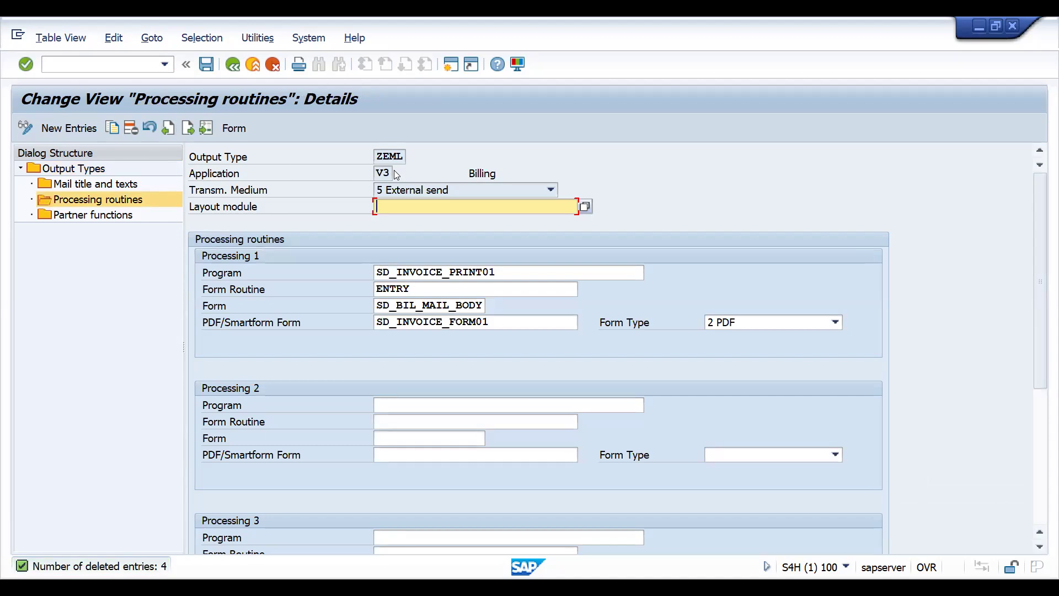
key(ctrl+s)
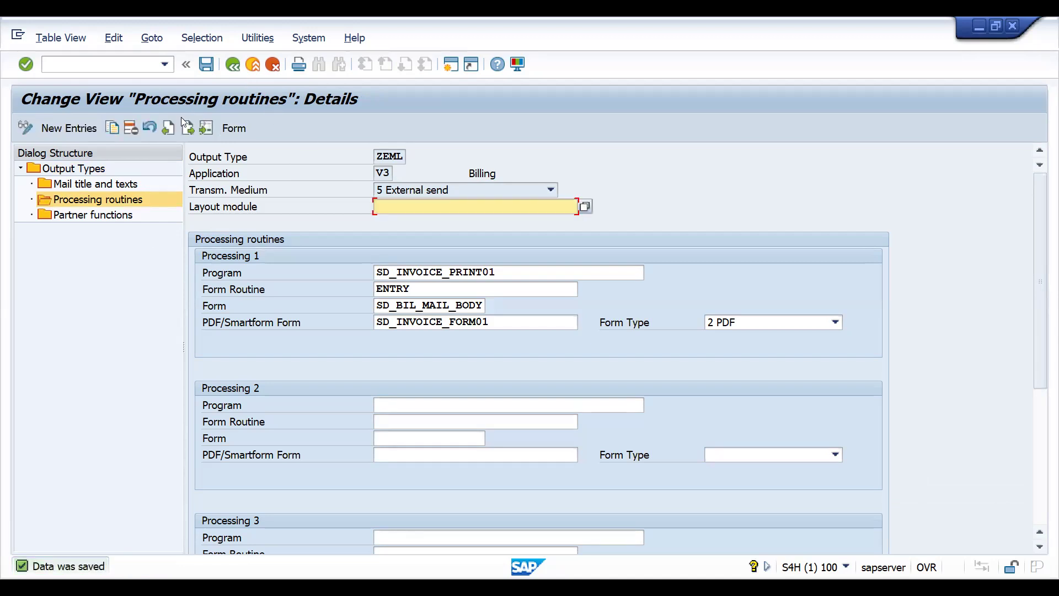
double_click(97, 201)
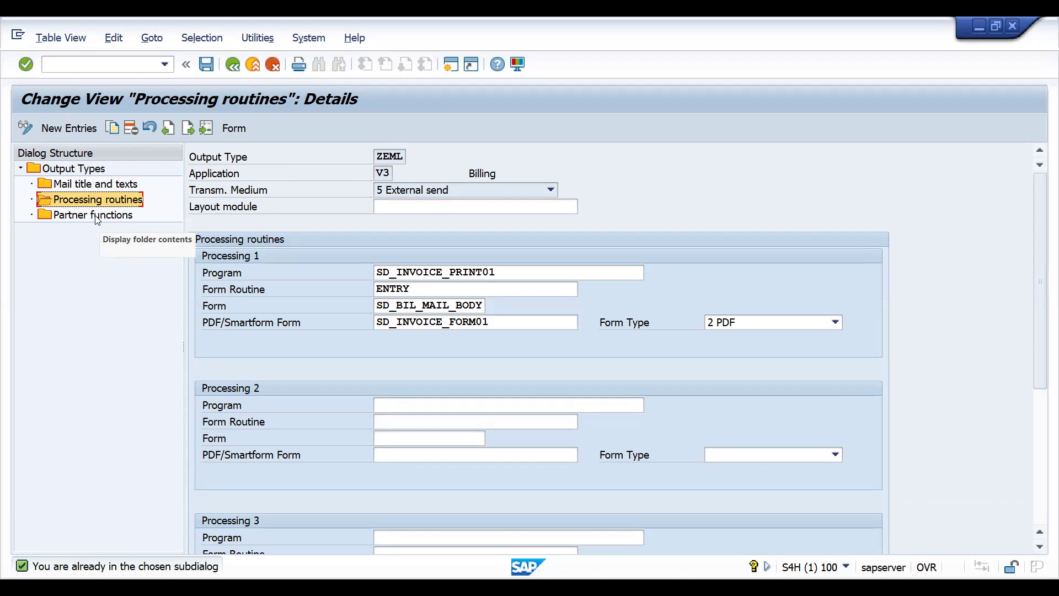
- Delete ZEML's partner function entries for Print output, Fax, EDI and Distribution (ALE)
double_click(97, 219)
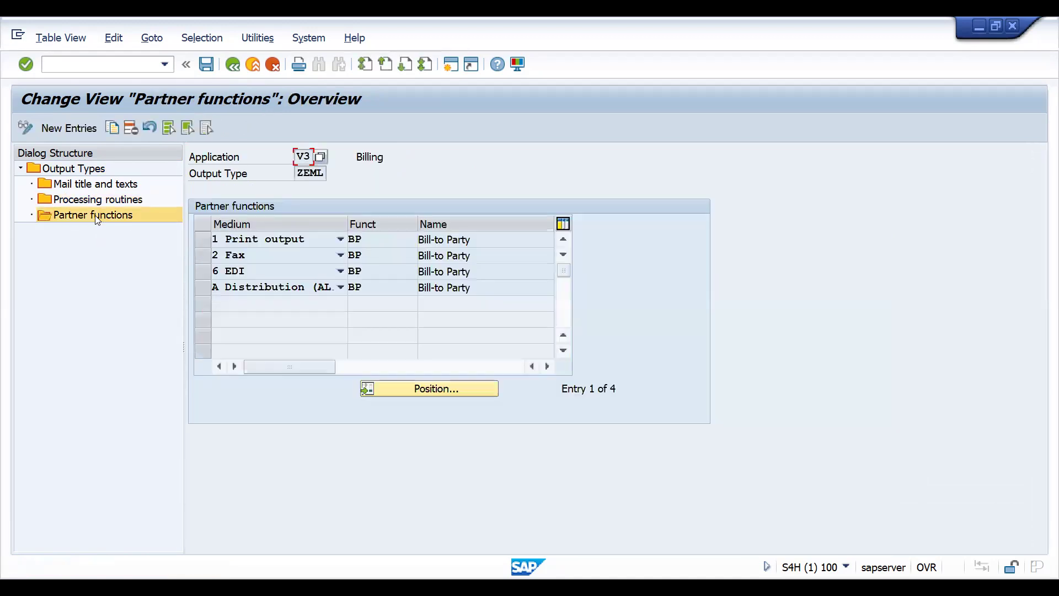
click(201, 241)
click(202, 258)
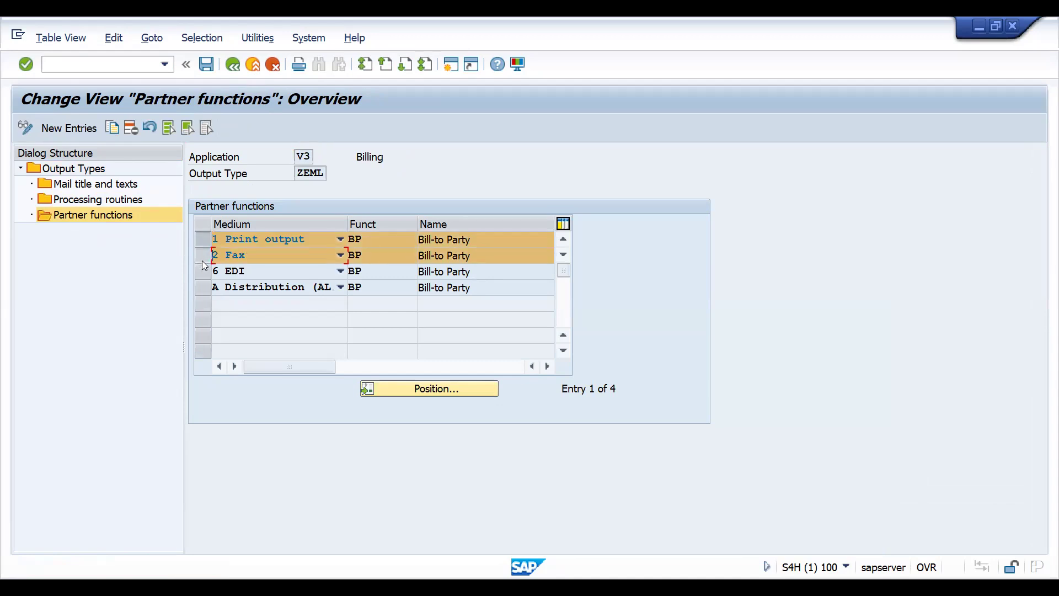
click(202, 271)
click(202, 286)
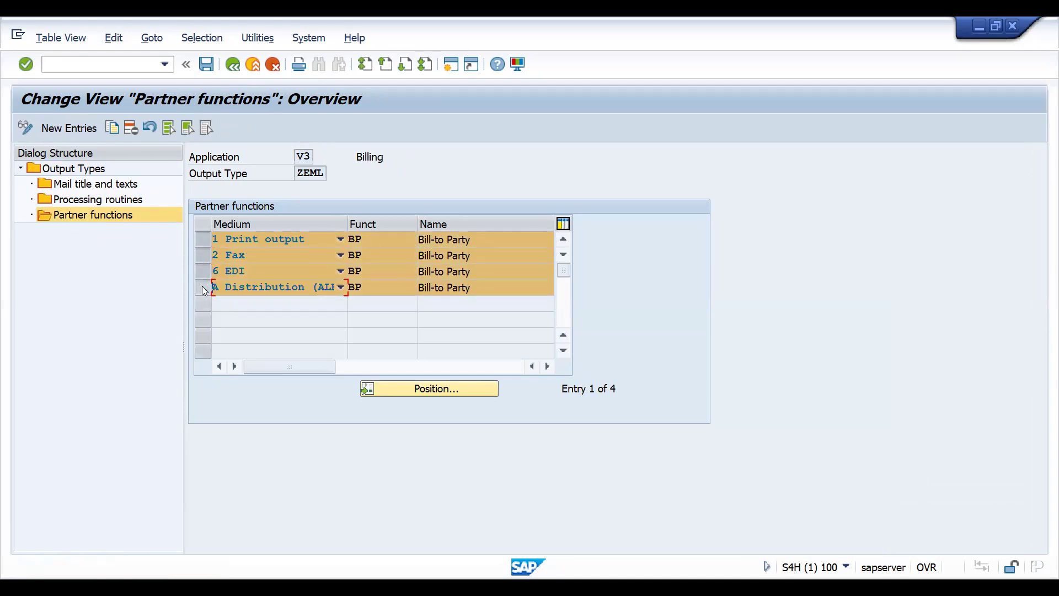
click(129, 122)
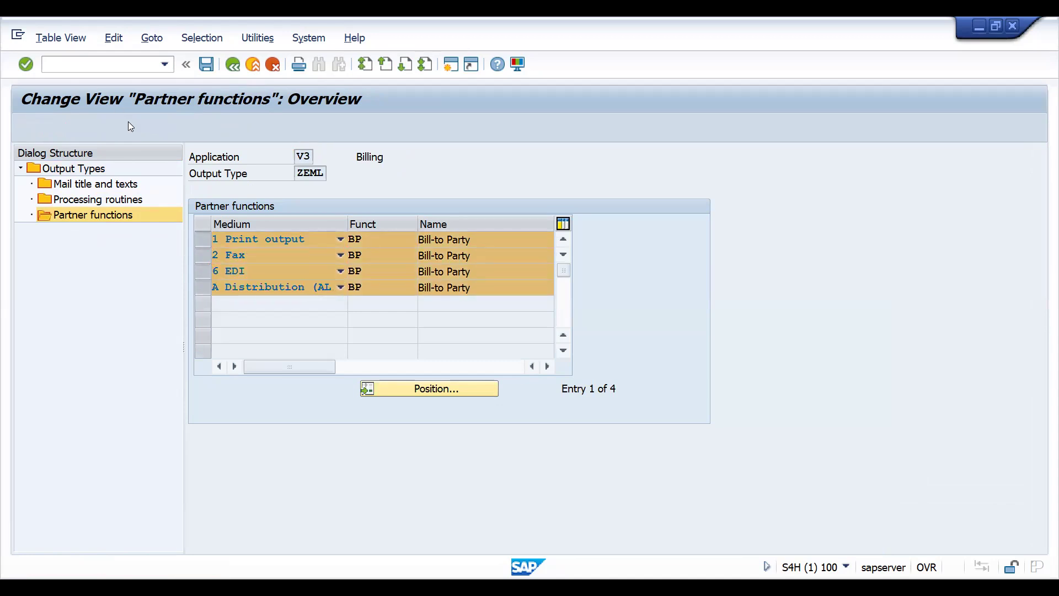
key(Return)
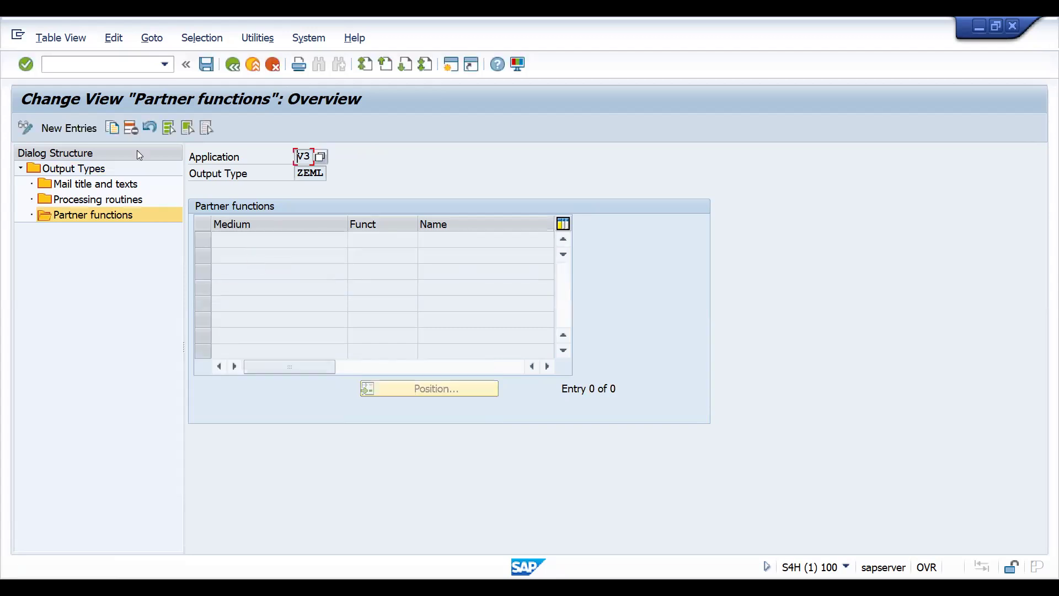
- Add a partner function entry to ZEML with medium 5 External send and function BP, and save it
click(67, 128)
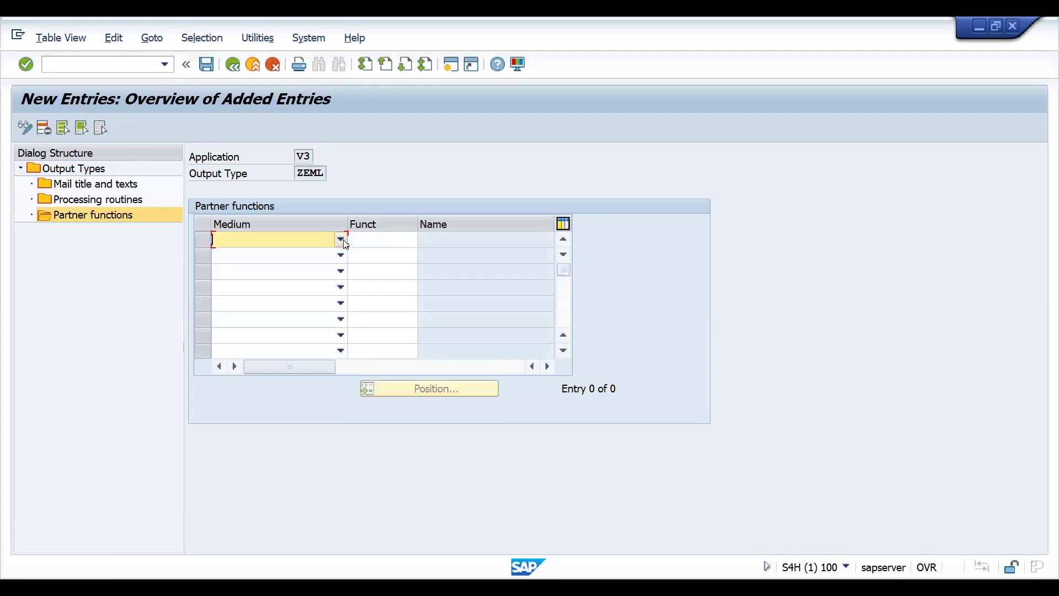
click(341, 240)
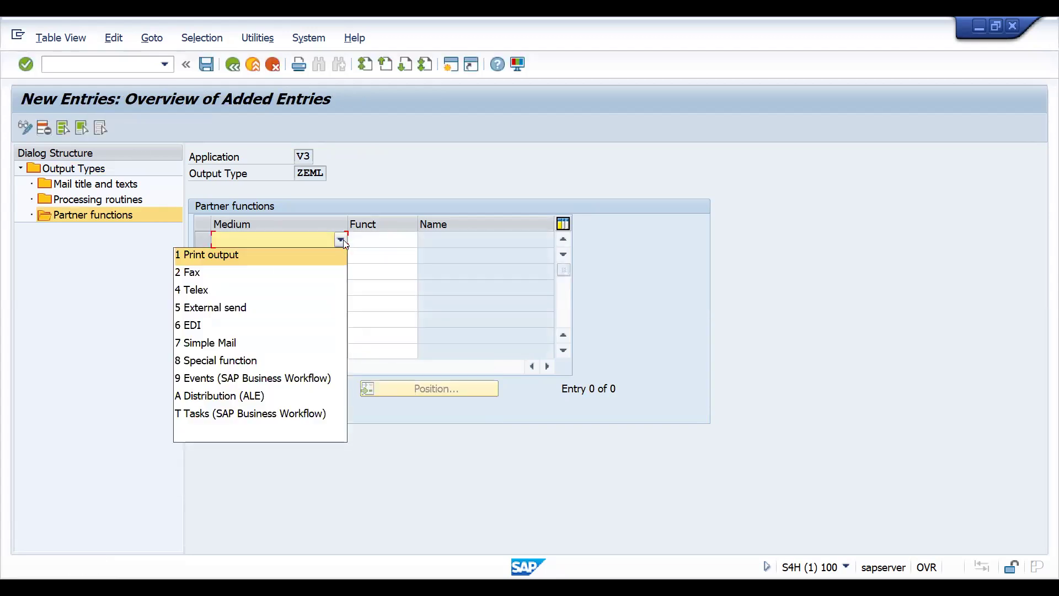
click(243, 309)
click(384, 242)
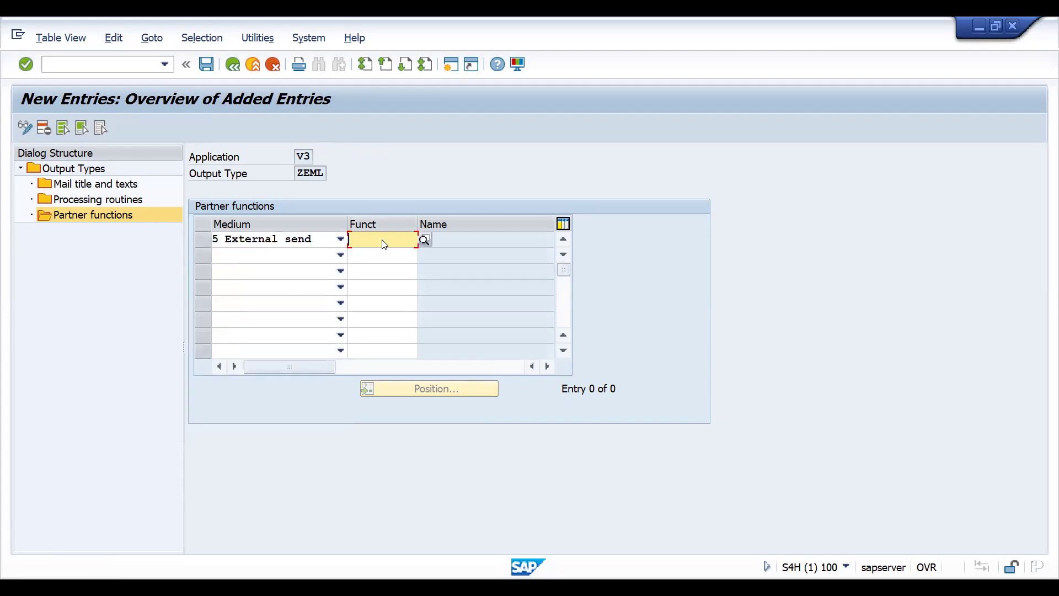
text(BP)
key(Return)
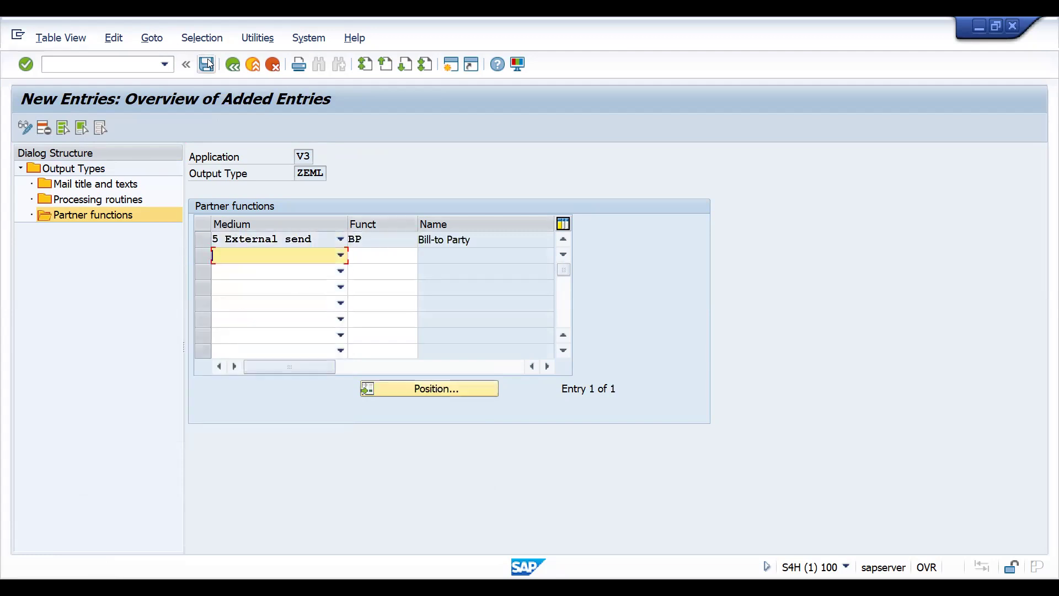
click(258, 208)
key(ctrl+s)
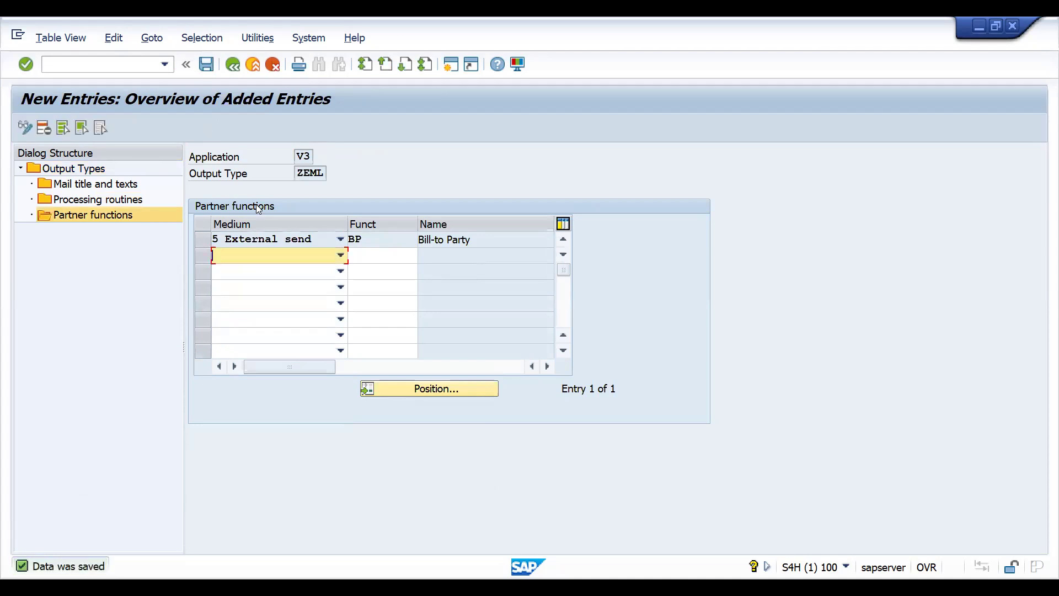
- Leave the output type maintenance and open the output determination procedures of application V3 Billing
click(229, 70)
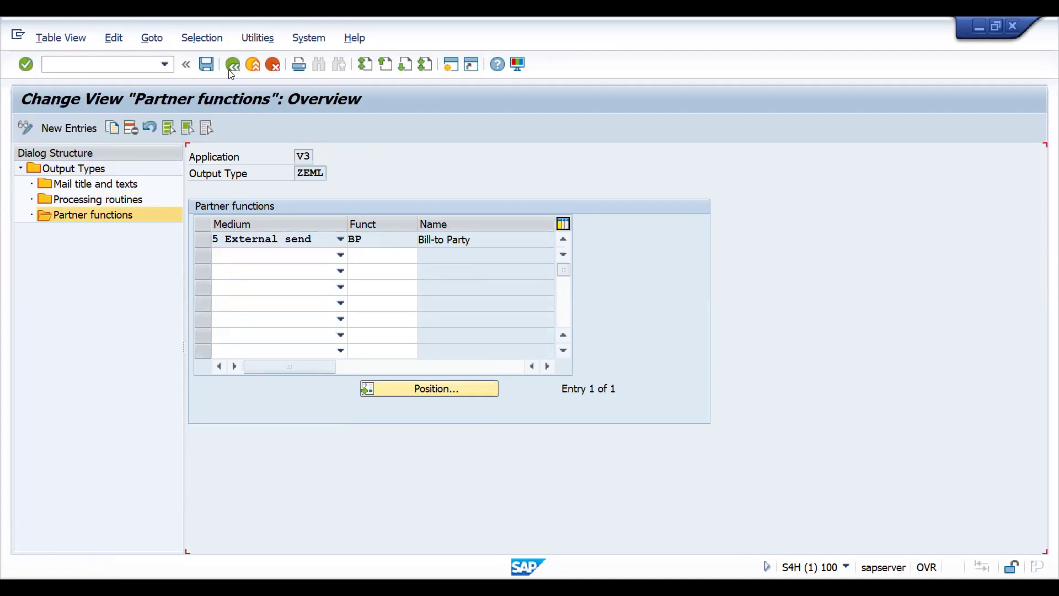
double_click(142, 169)
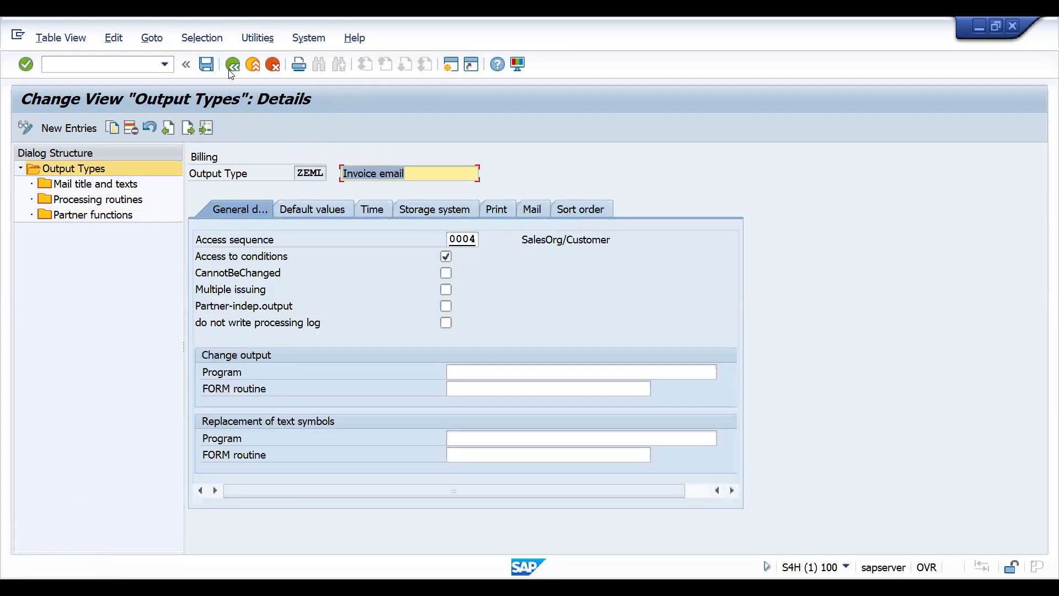
click(233, 66)
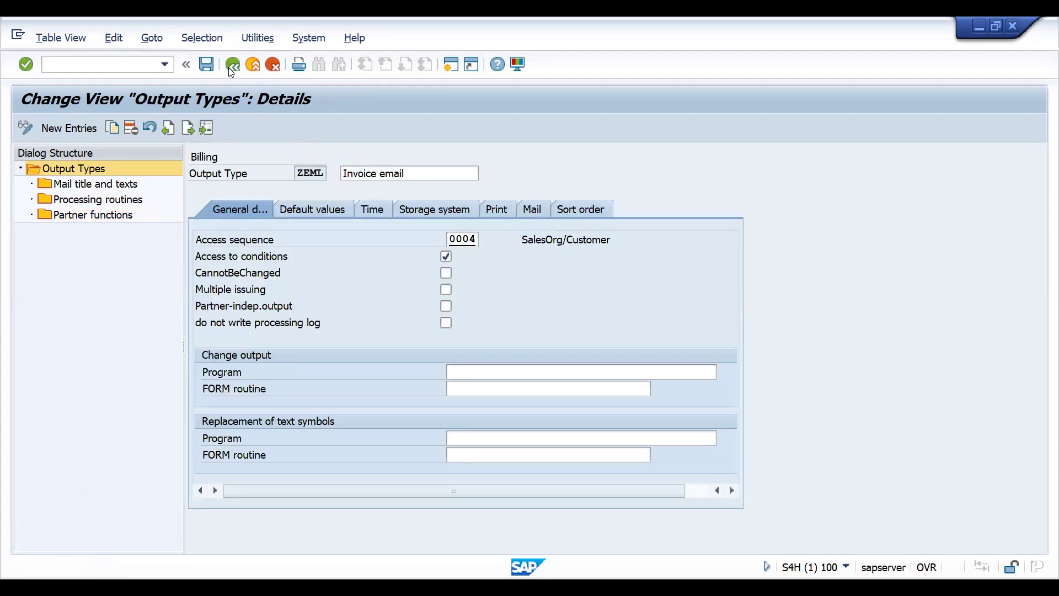
click(230, 69)
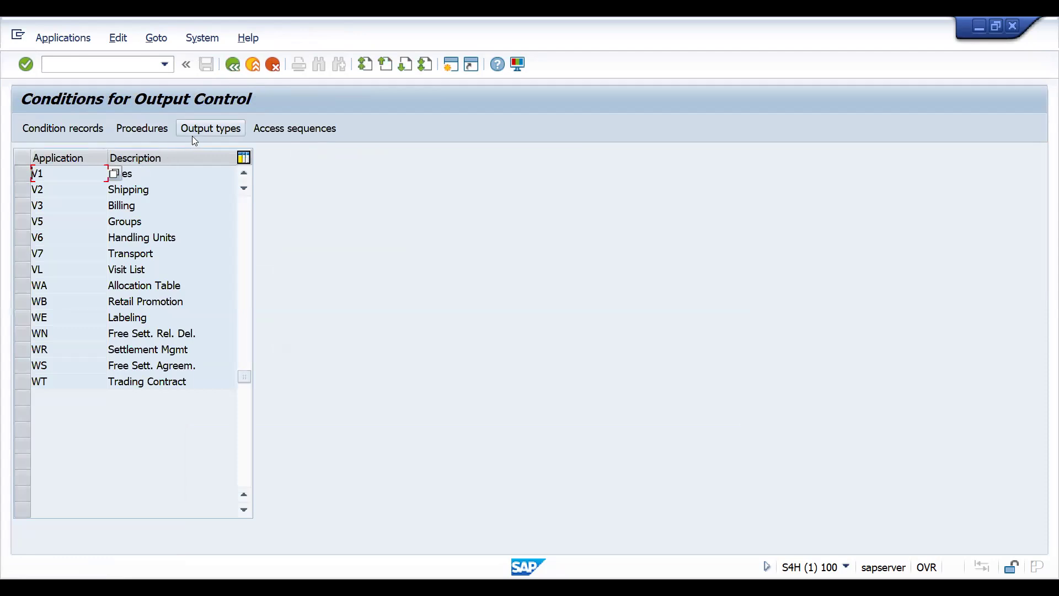
click(22, 208)
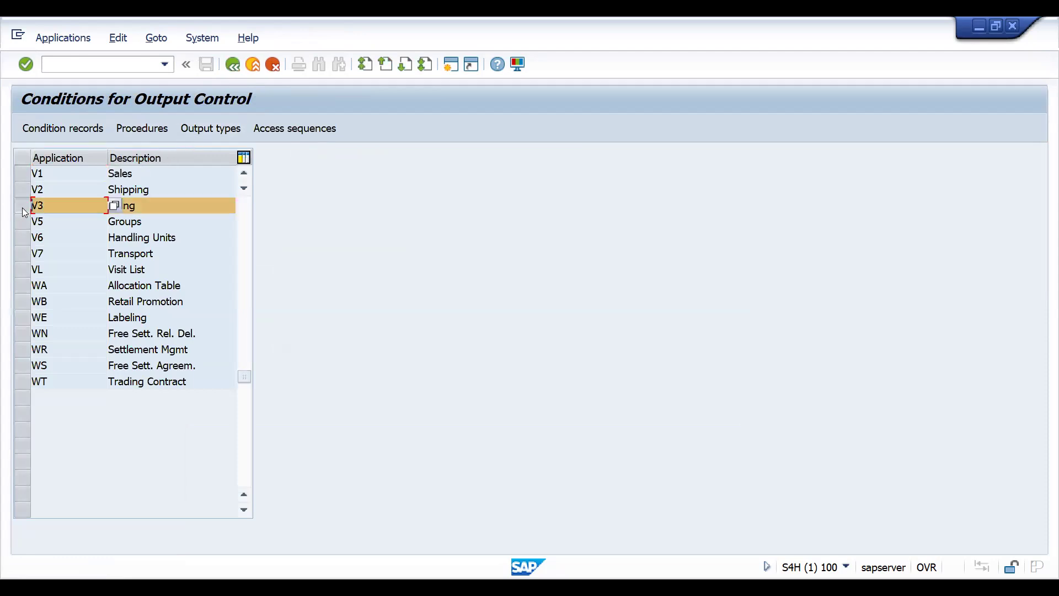
click(148, 132)
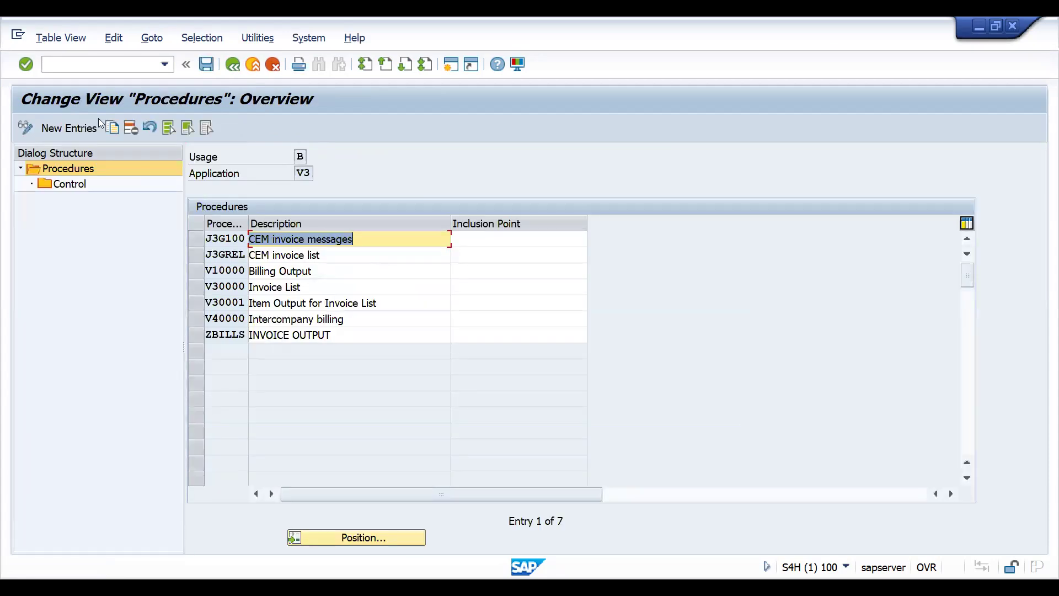
- Create a new procedure ZBILEM with the description "EMAIL OUTPUT FOR INV"
click(69, 127)
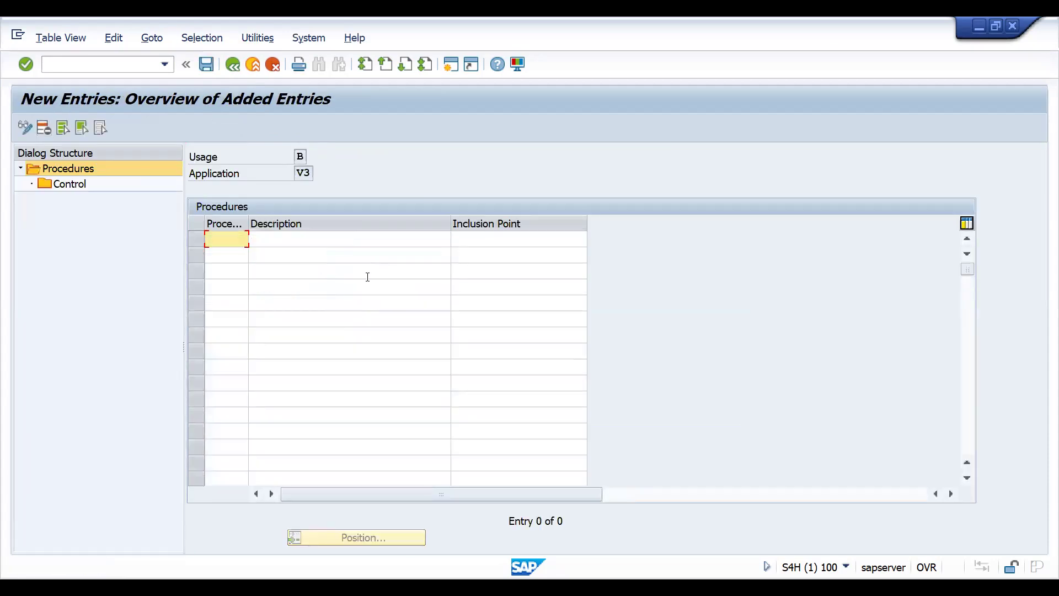
text(ZBILEM)
key(Tab)
text(EMAIL )
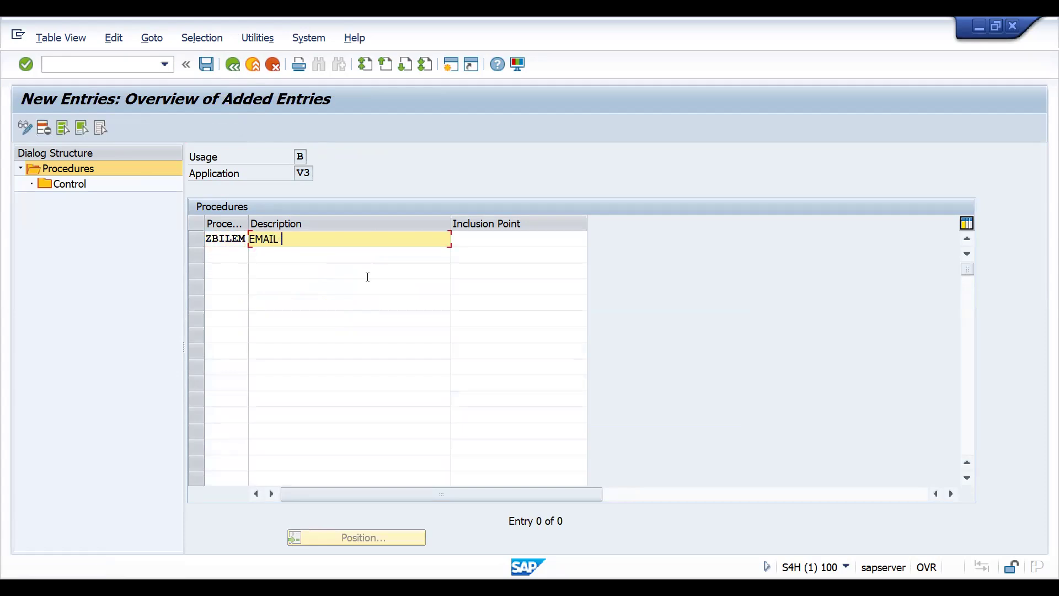
text(OUTPUT FOR INV)
key(Return)
- Add step 10 with condition type ZEML to the control data of procedure ZBILEM and save it
click(198, 232)
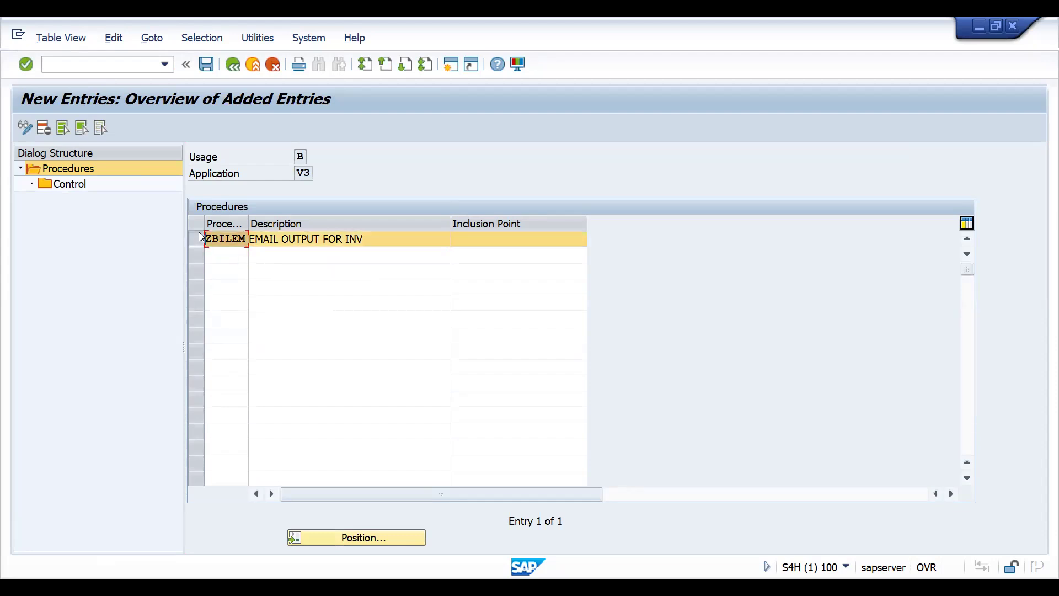
click(77, 183)
double_click(77, 184)
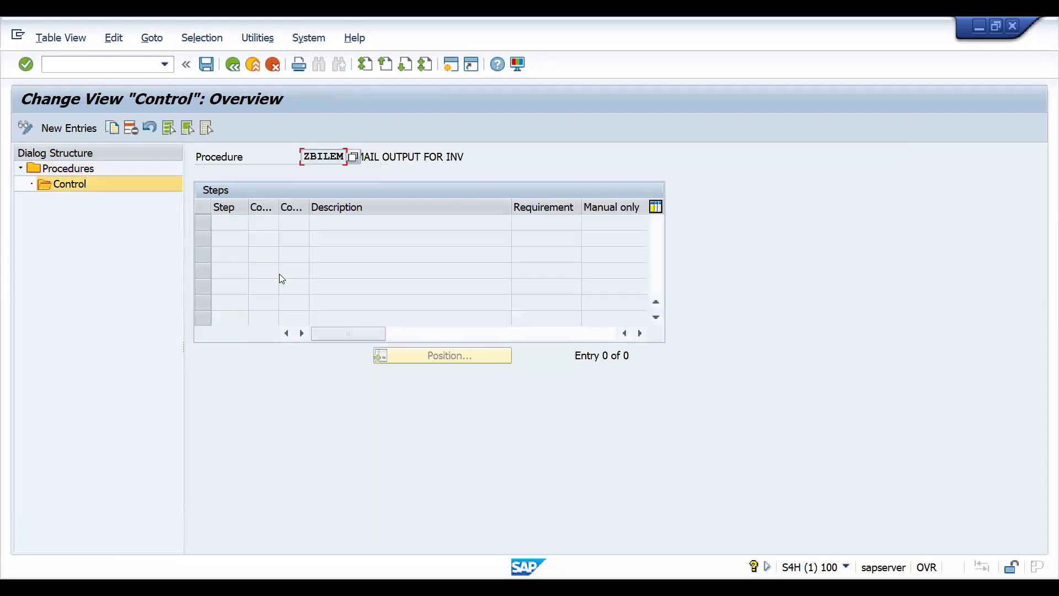
click(87, 133)
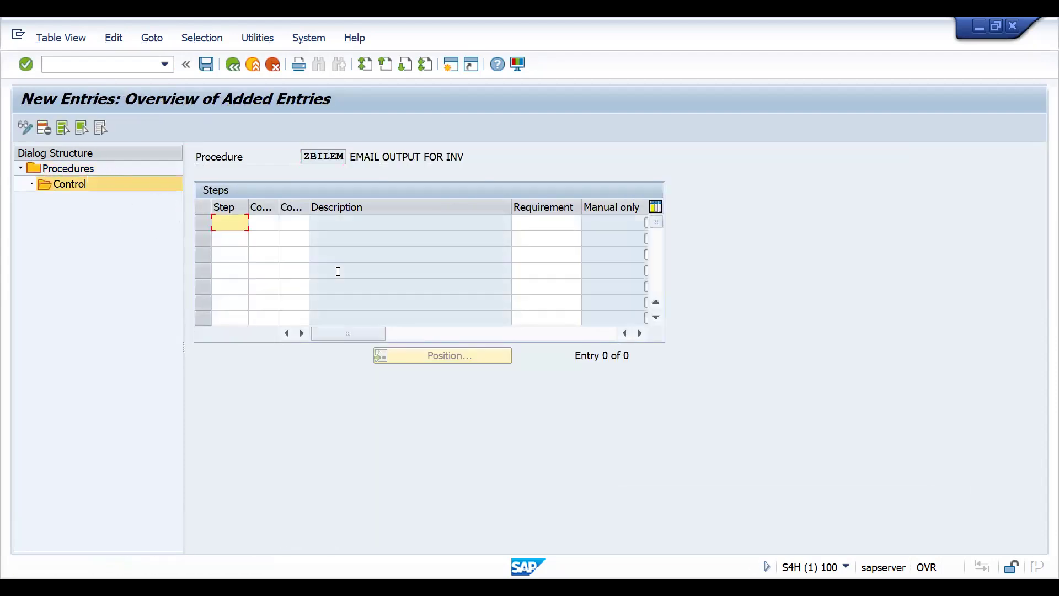
text(10)
key(Tab)
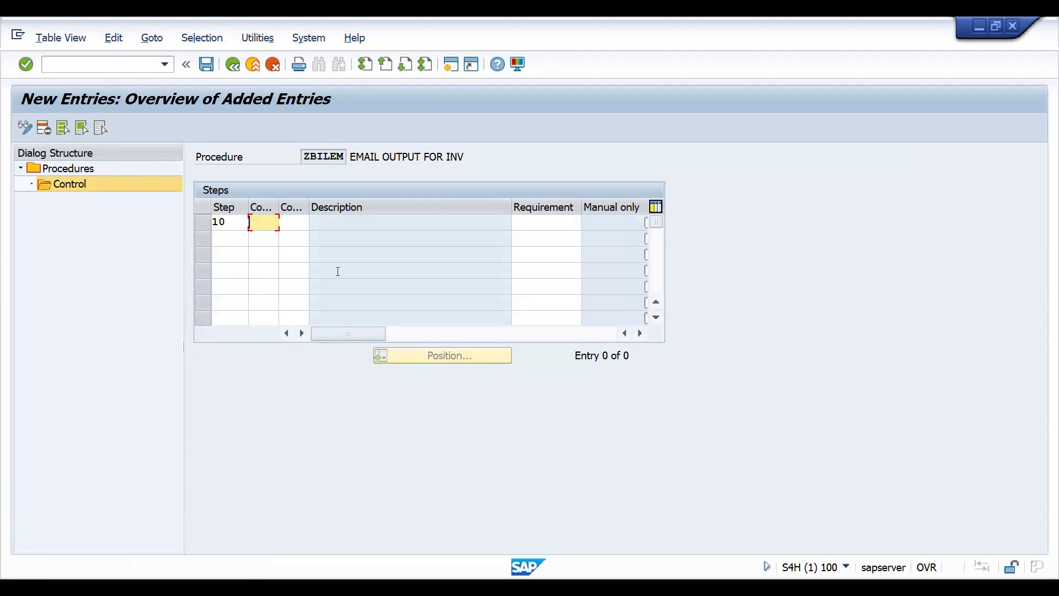
key(Tab)
text(ZE)
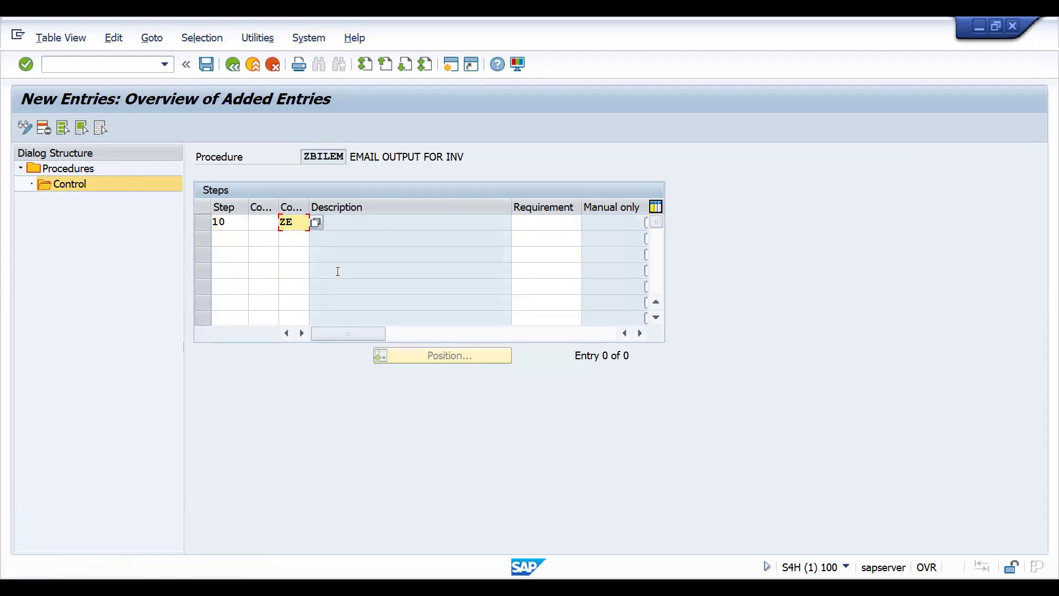
text(*)
key(F4)
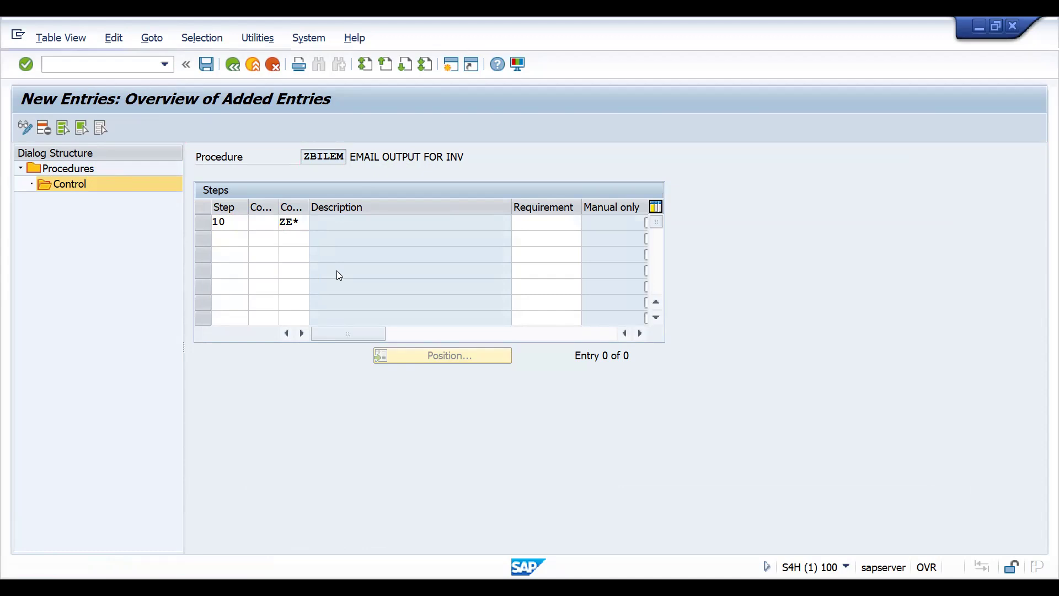
double_click(95, 246)
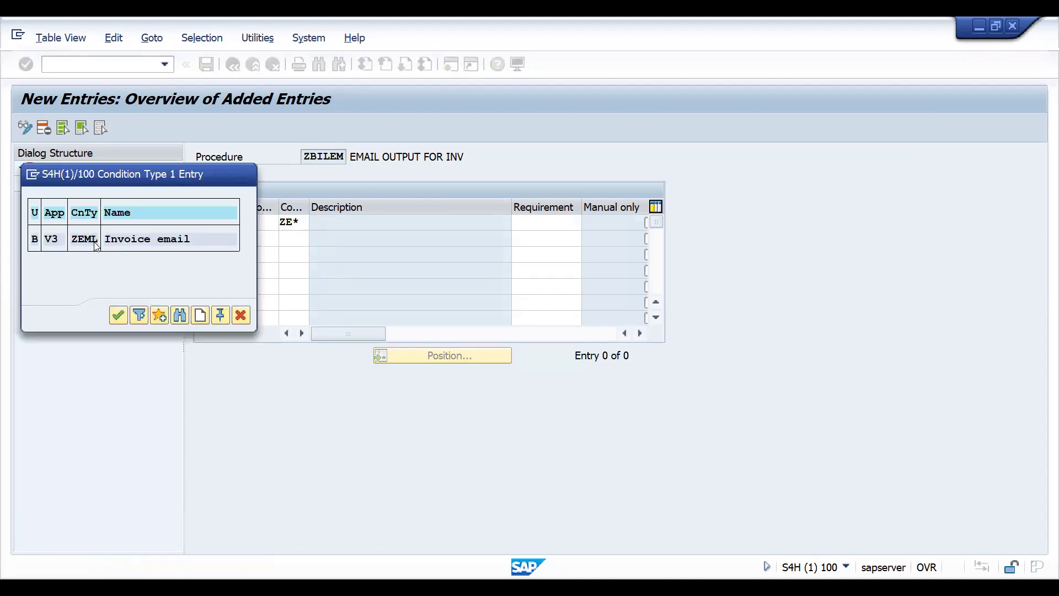
key(Return)
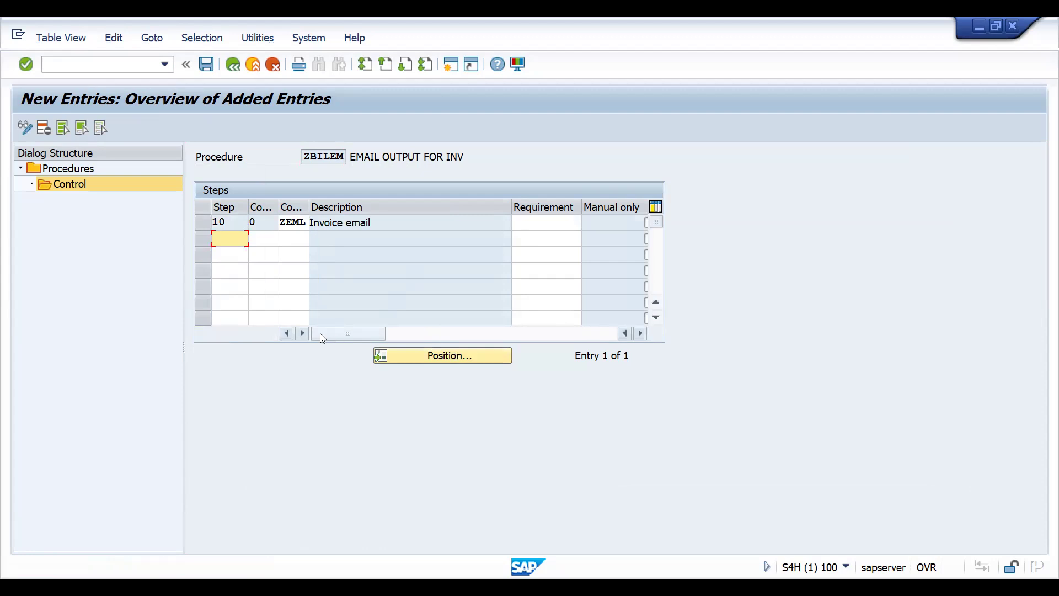
double_click(317, 224)
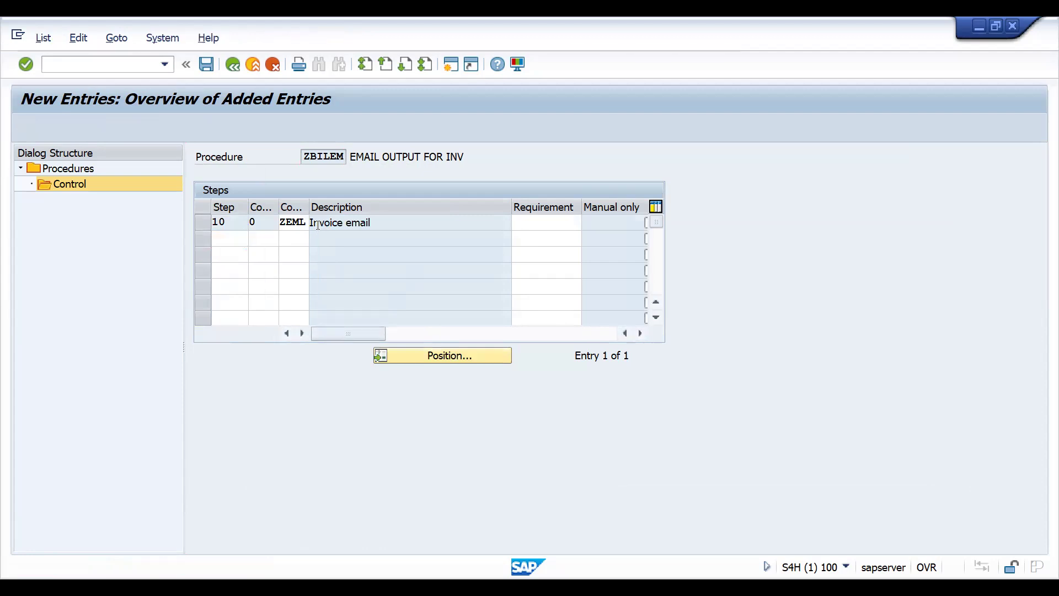
key(Return)
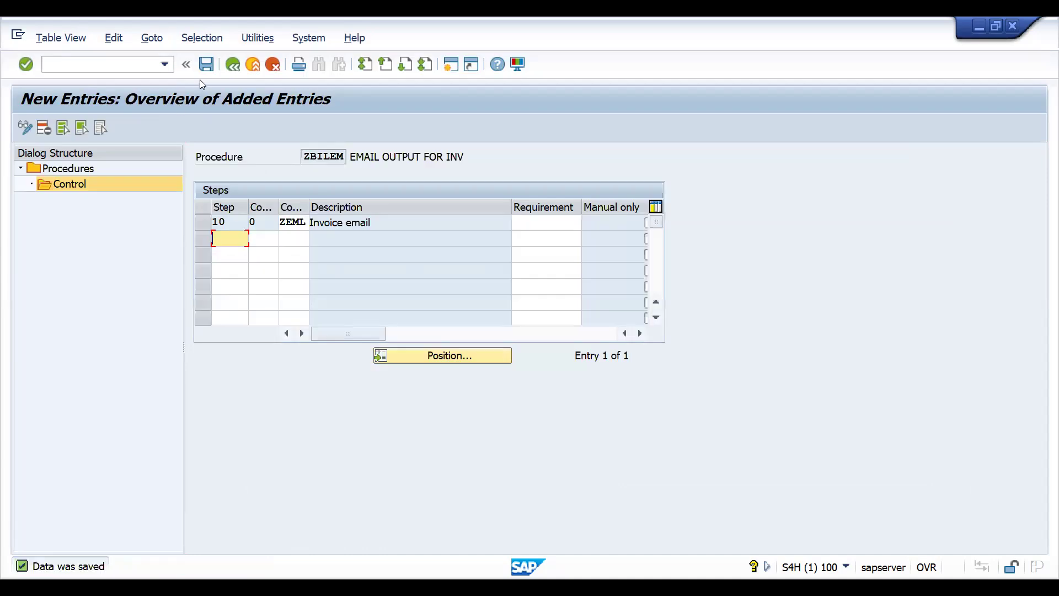
- Leave the procedure maintenance and open the output type list for condition records of application V3 Billing
click(232, 65)
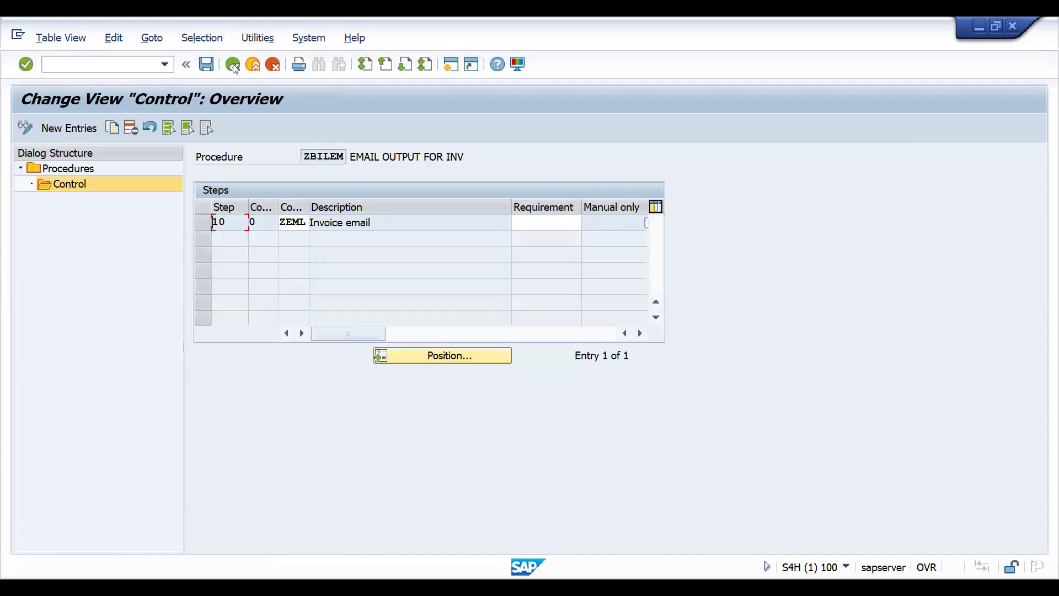
click(233, 65)
click(233, 65)
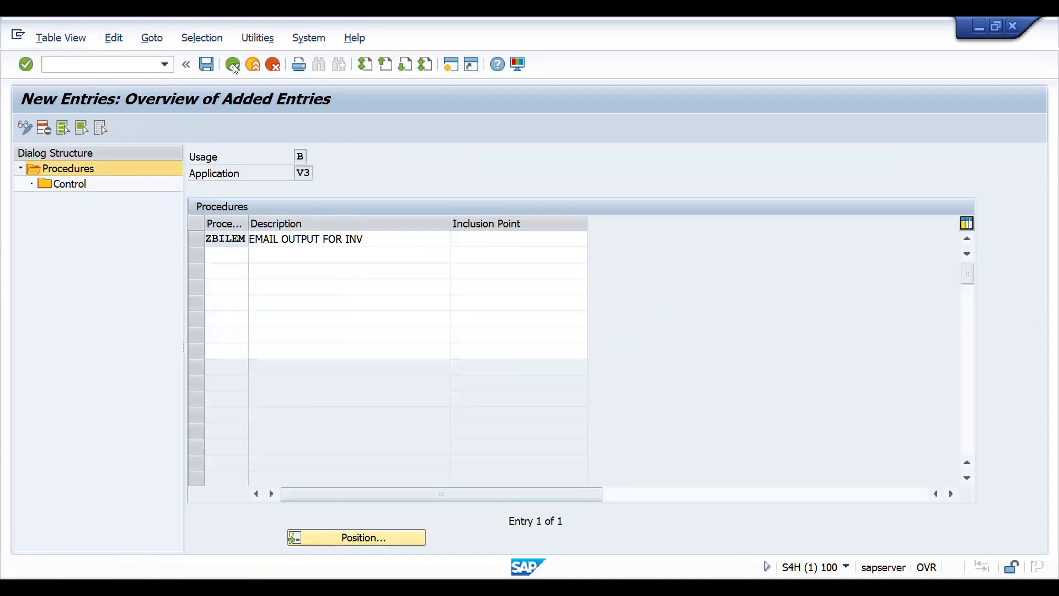
click(232, 66)
click(233, 65)
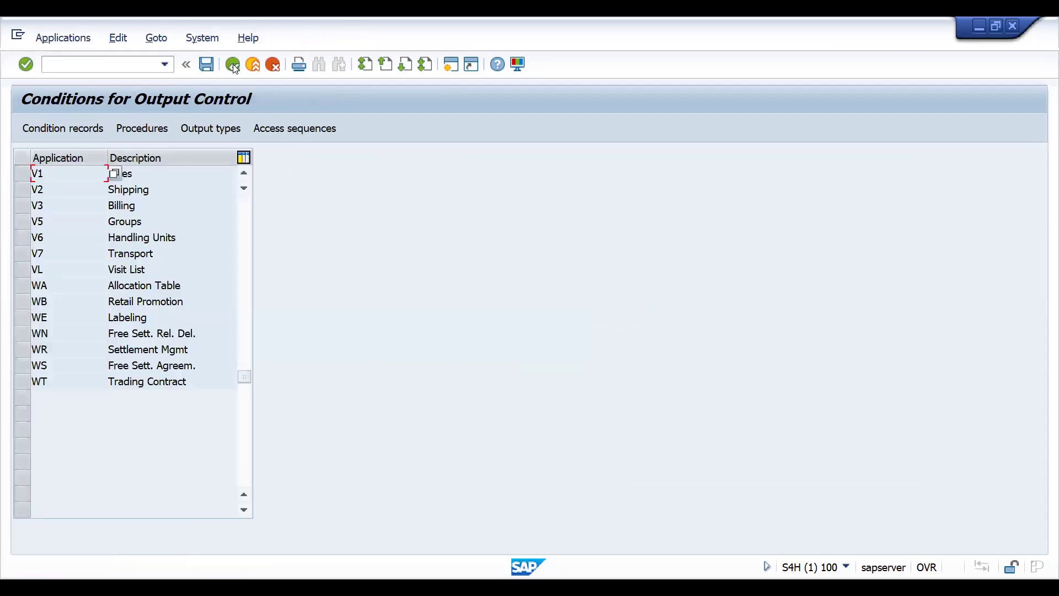
double_click(237, 209)
click(309, 427)
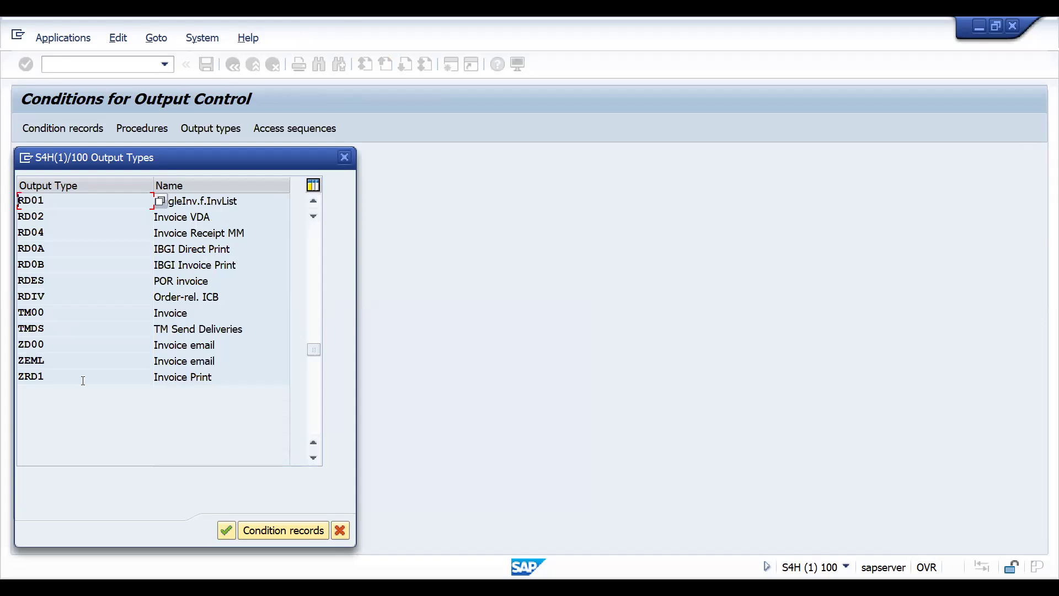
- Look for existing condition records of output type ZEML using the key combination Billing Type
click(30, 361)
double_click(29, 363)
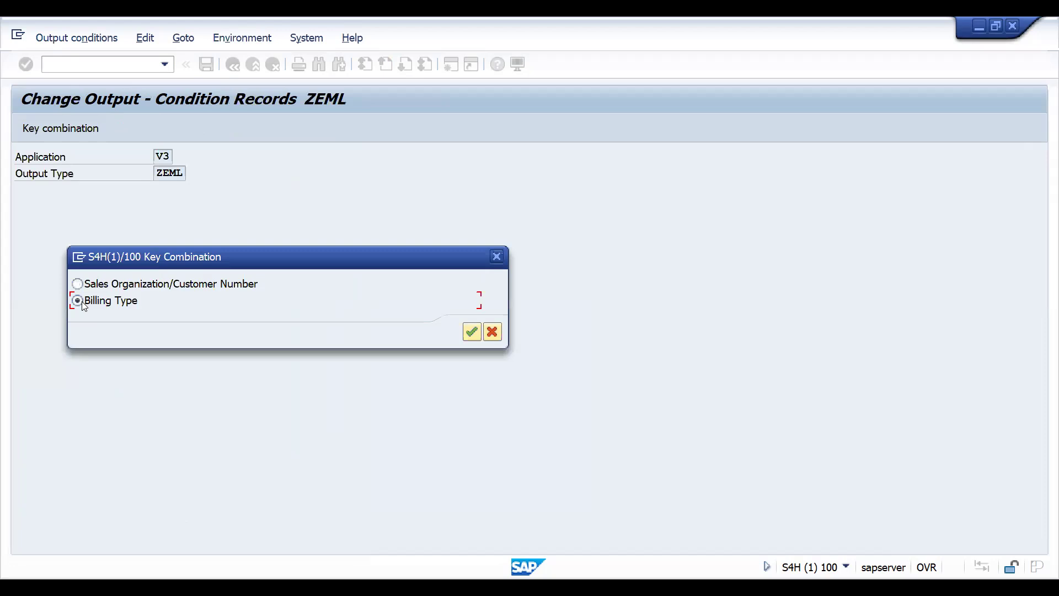
double_click(82, 301)
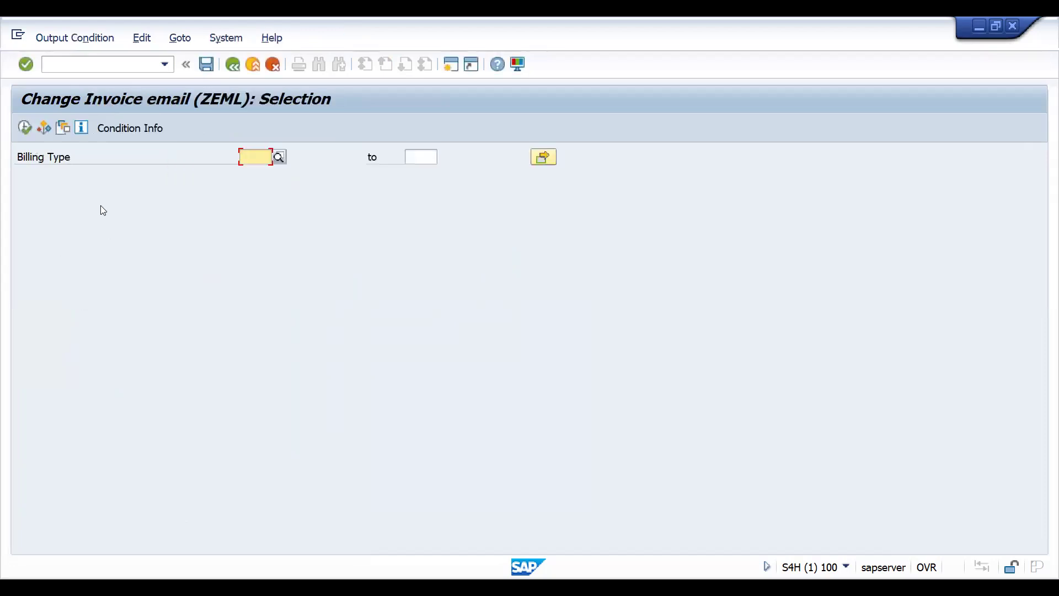
text(F2)
click(23, 131)
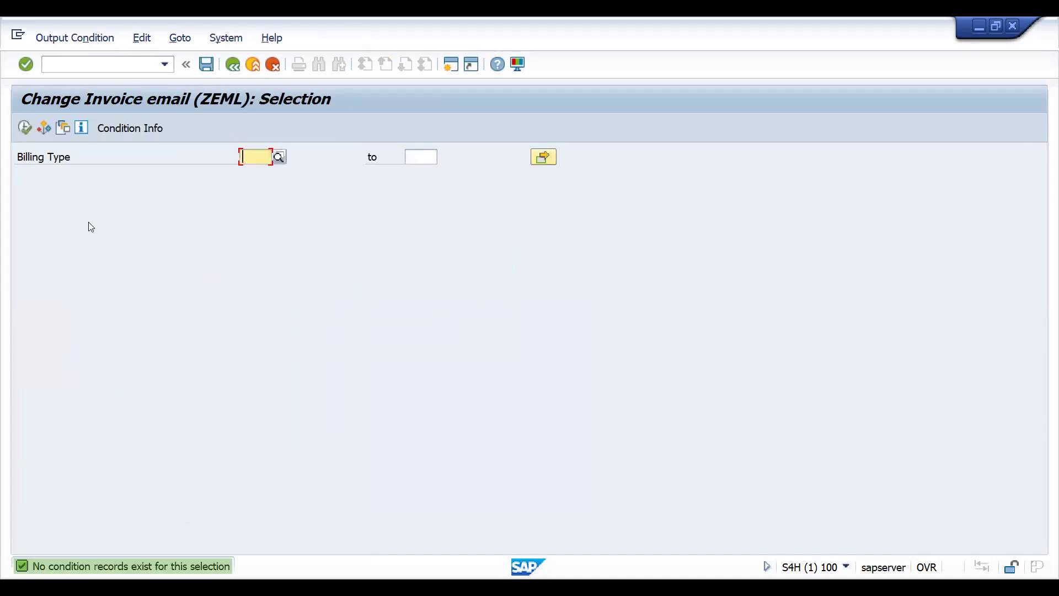
click(25, 127)
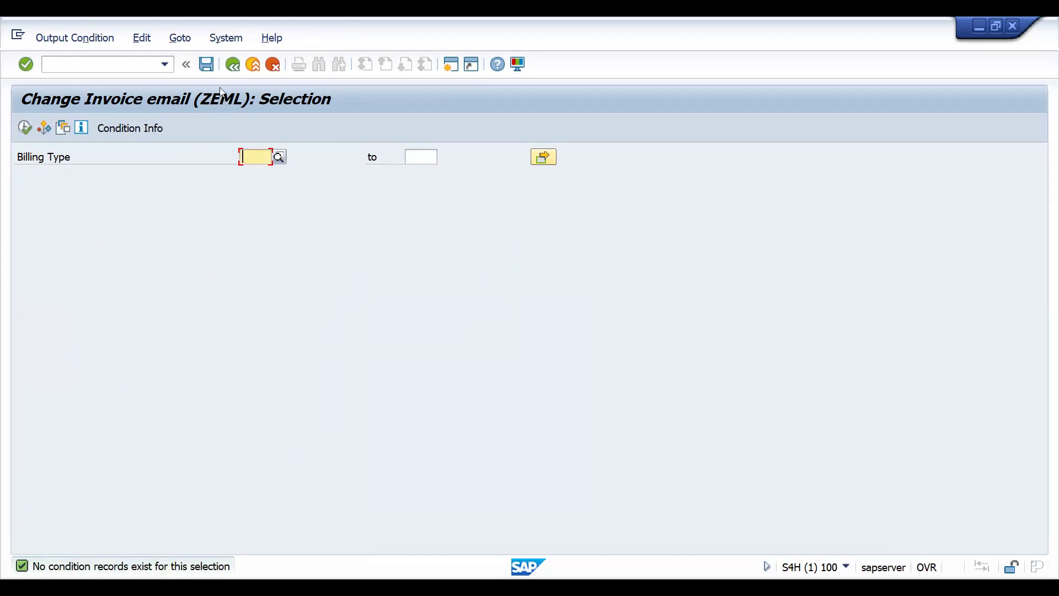
click(233, 64)
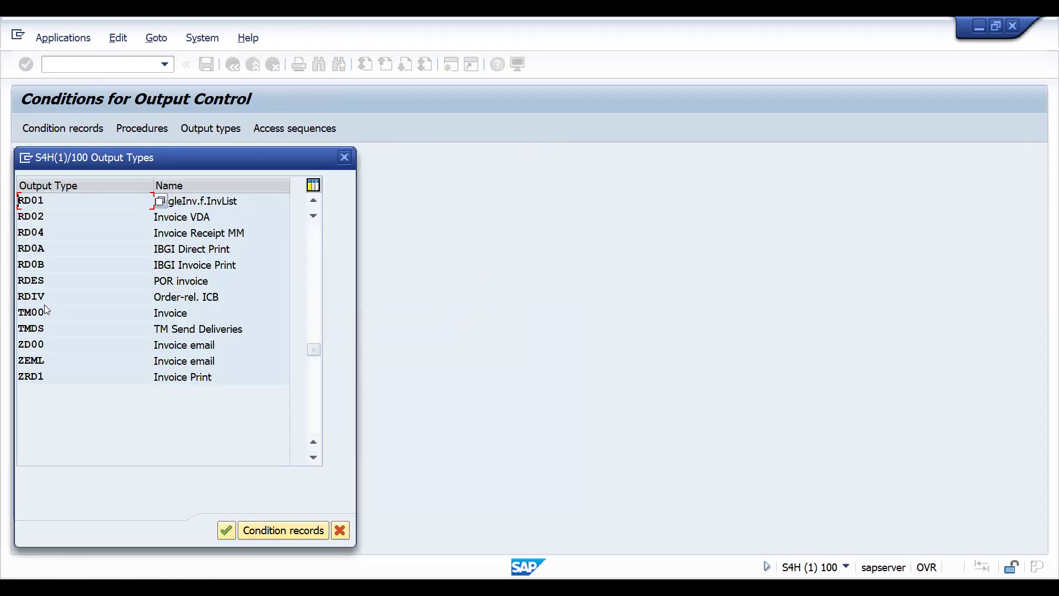
- Start creating condition records for output type ZEML with the key combination Billing Type
double_click(31, 359)
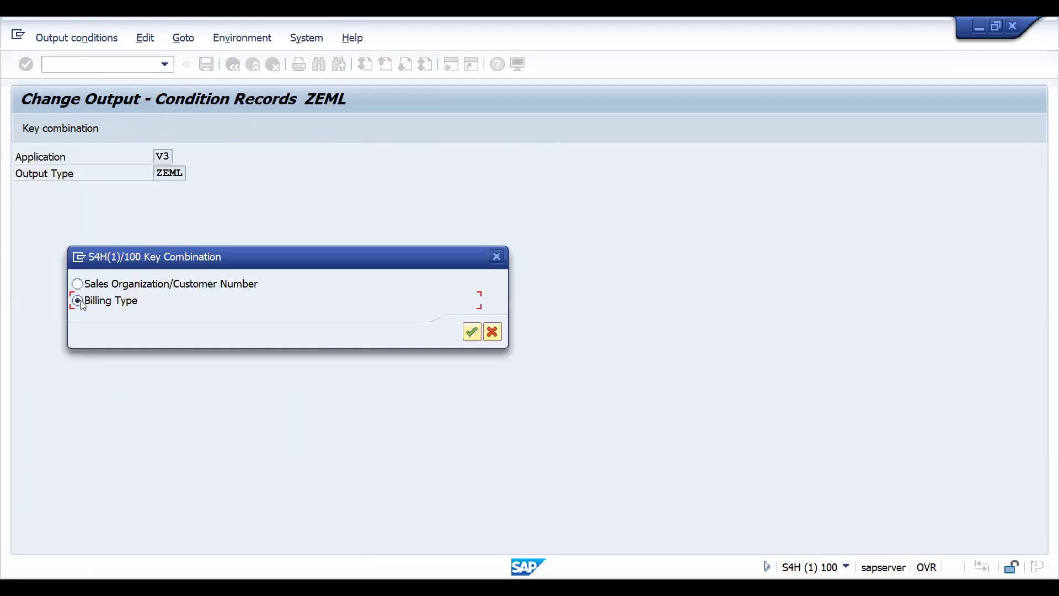
double_click(81, 300)
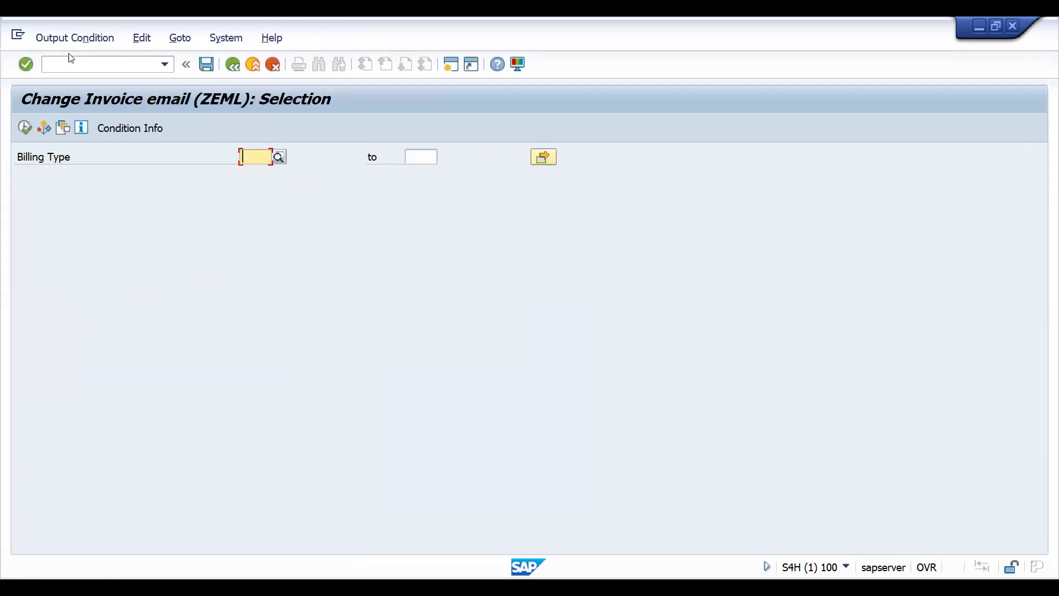
click(57, 36)
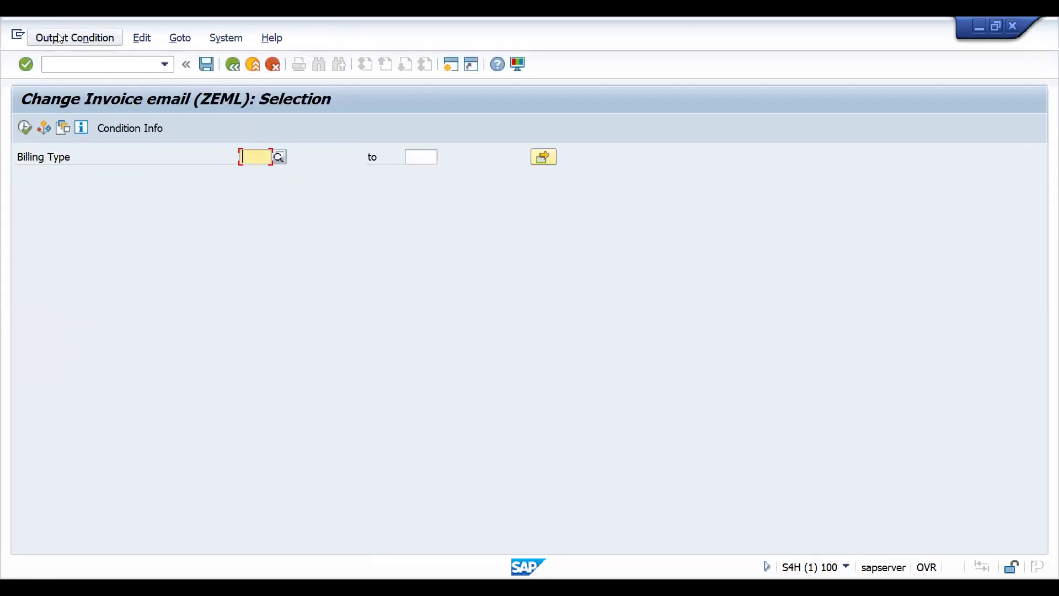
click(60, 60)
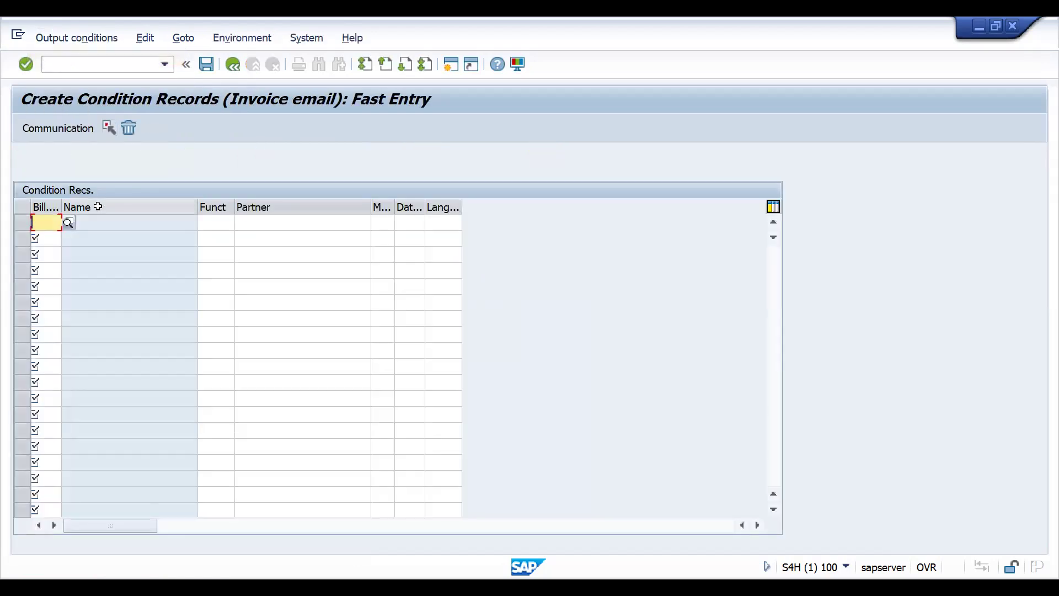
- Enter a condition record for billing type F2 with function BP, medium 5 External send, dispatch time 4 and language EN
text(F2)
key(Return)
click(385, 225)
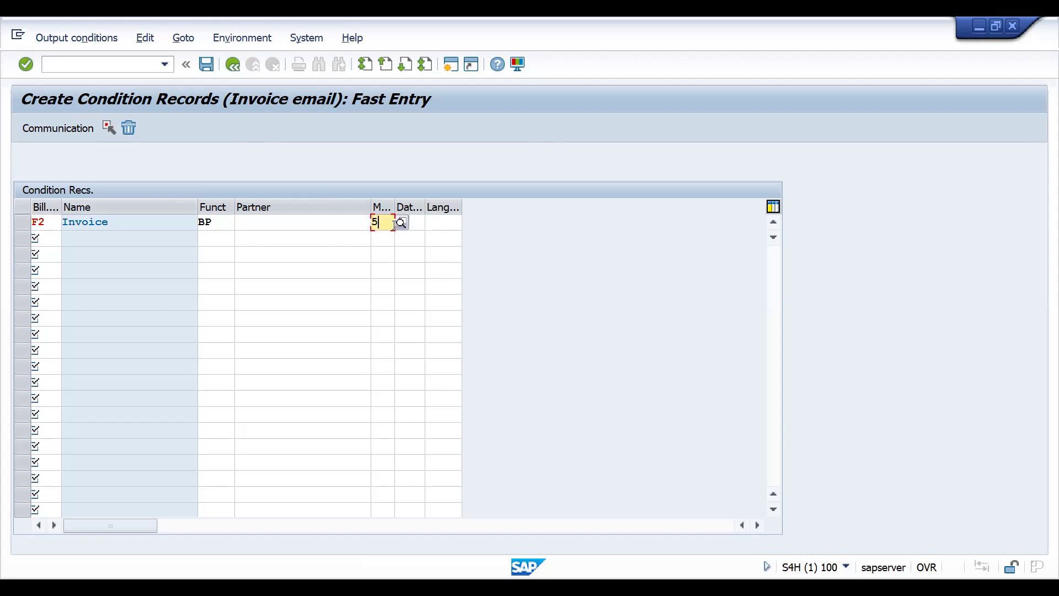
click(401, 226)
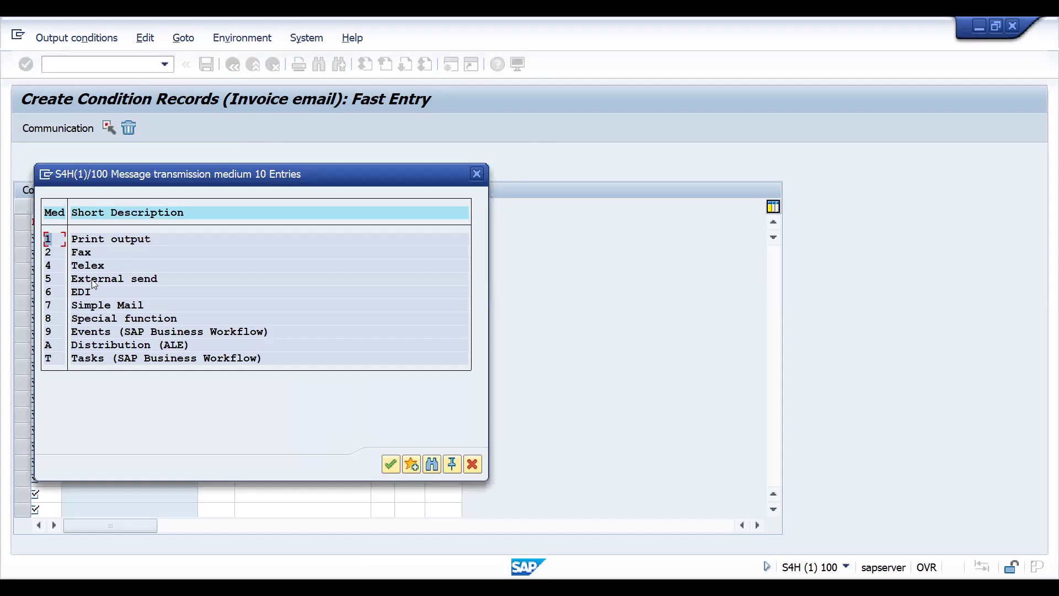
double_click(54, 282)
click(418, 221)
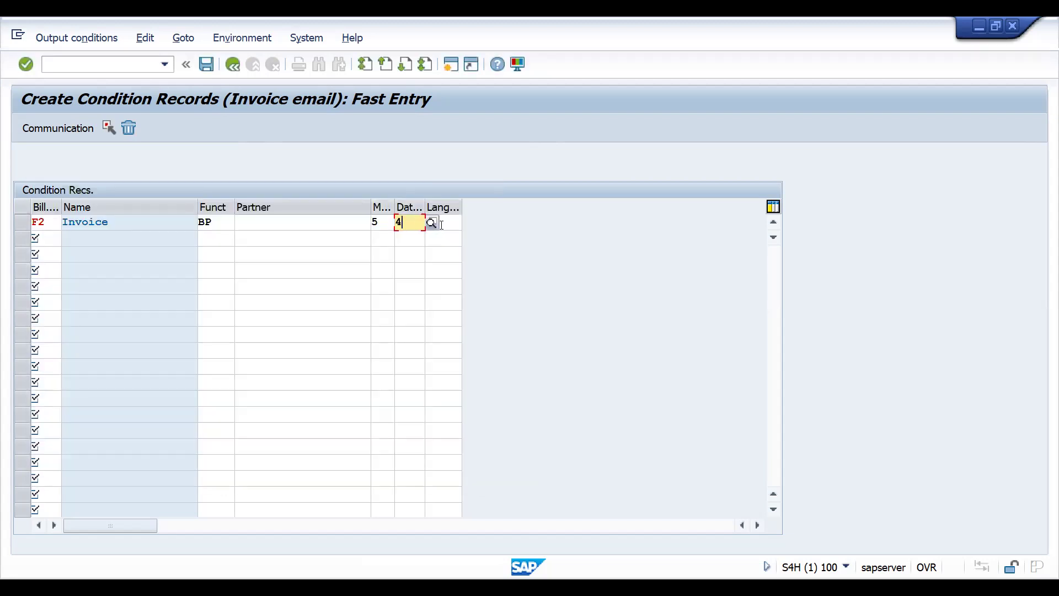
click(441, 223)
text(EN)
key(Return)
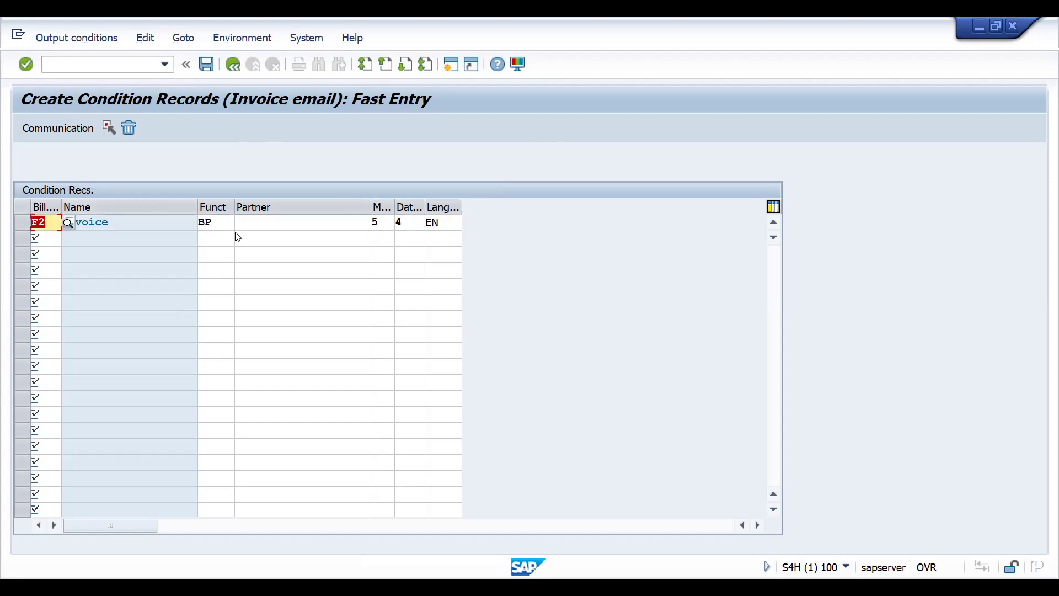
click(253, 226)
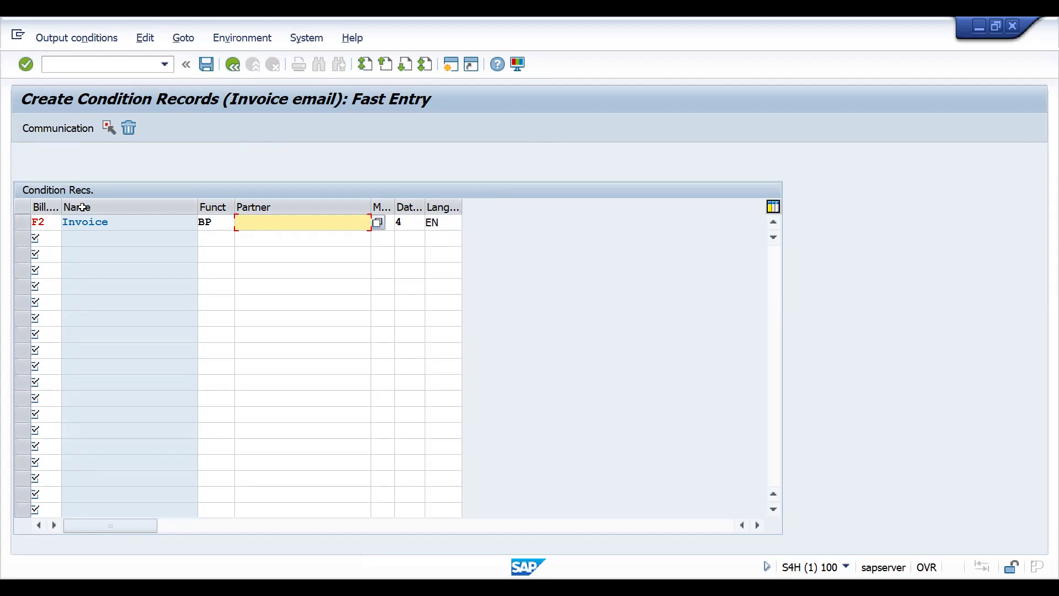
key(Return)
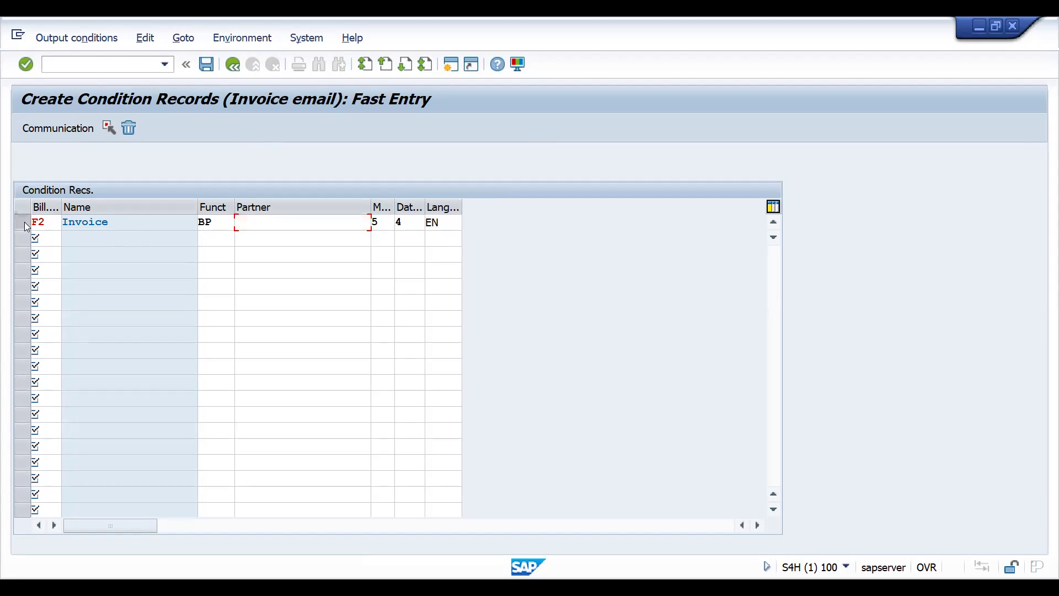
- Use communication strategy WEBM Send External Mail for the F2 record, save the condition record and close the output type list
double_click(106, 223)
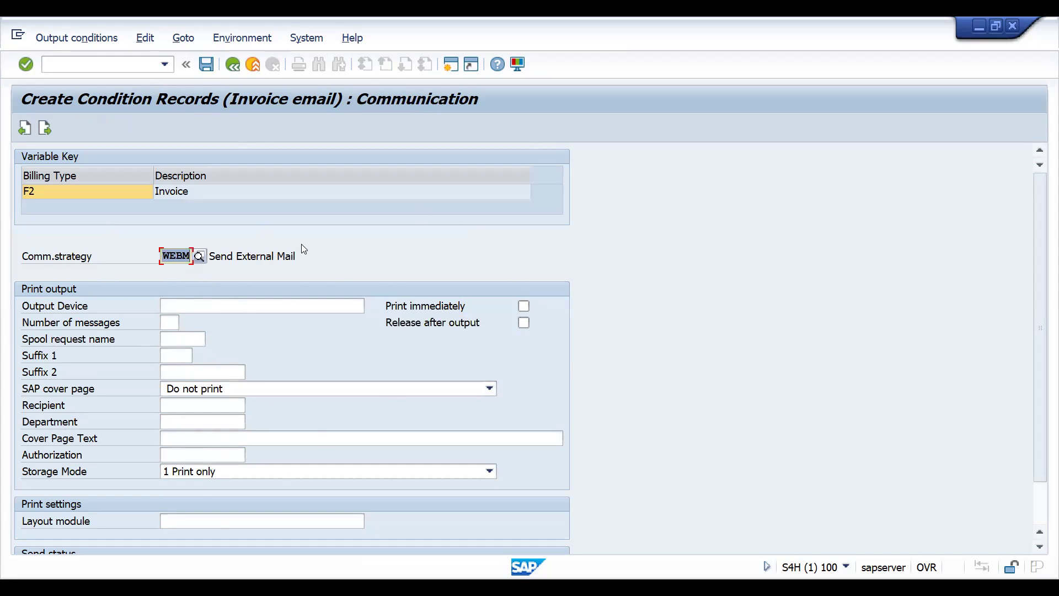
click(206, 65)
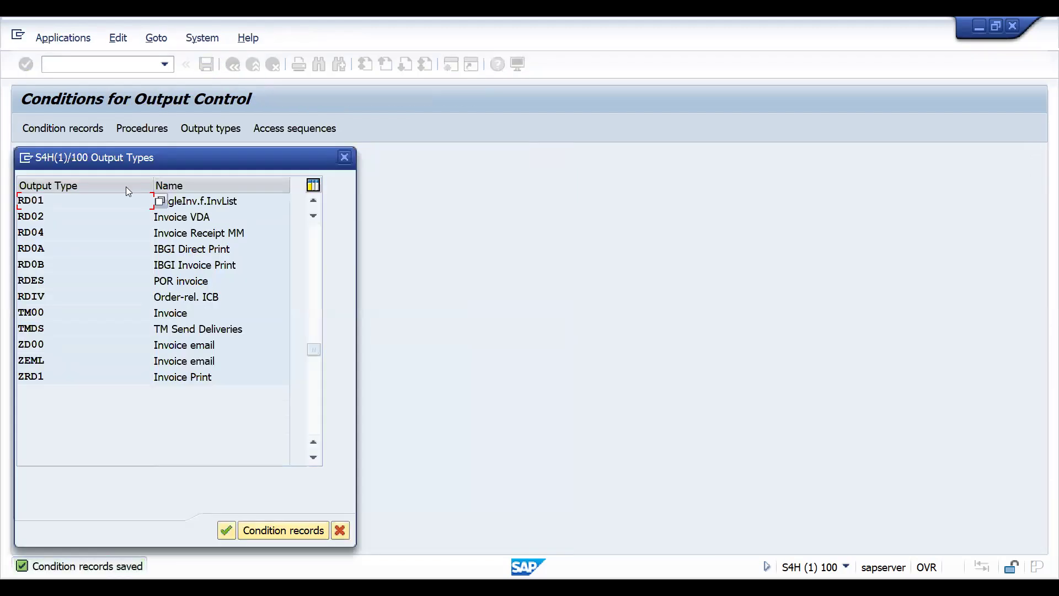
key(Escape)
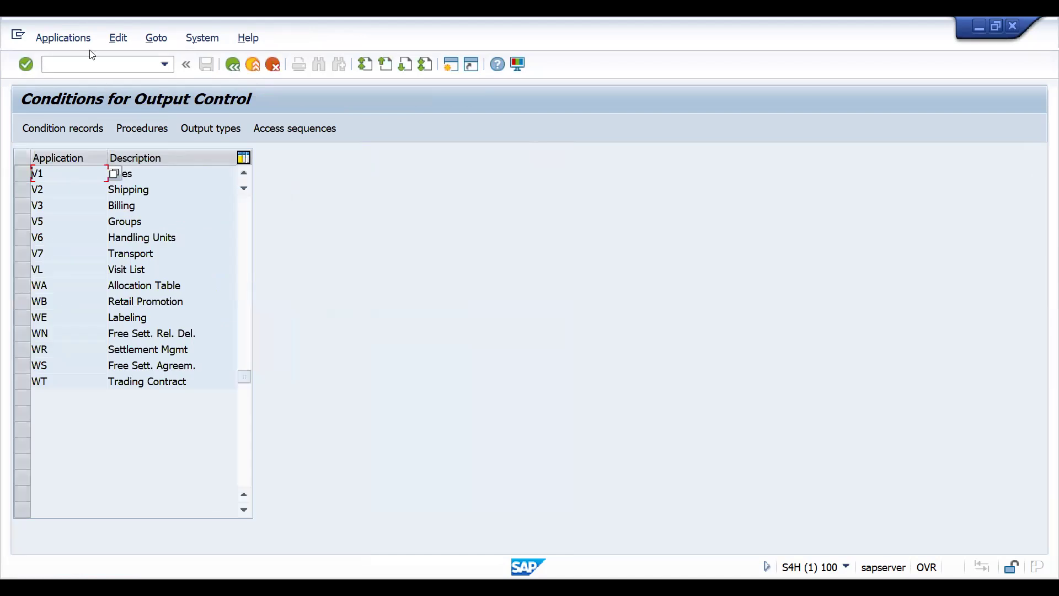
- Go to transaction SPRO, display the reference IMG and expand Sales and Distribution to reach Basic Functions
click(65, 64)
text(/NSPRO)
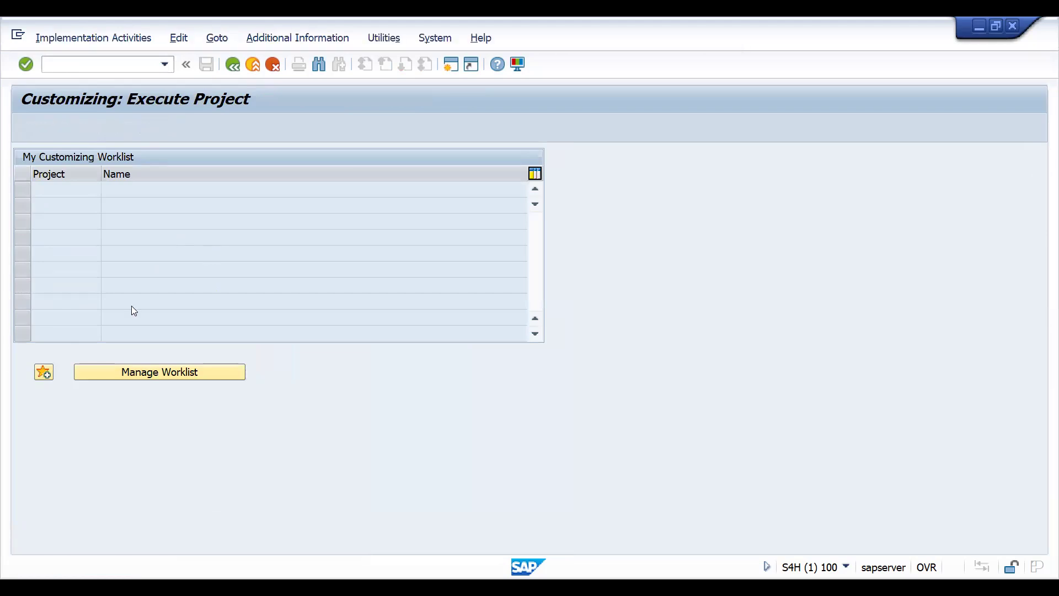
key(F5)
key(Down)
key(Down)
key(Down)
key(Down)
key(Down)
key(Down)
key(Down)
key(Down)
key(Down)
key(Down)
key(Down)
key(Down)
key(Down)
key(Down)
key(Down)
key(Down)
key(Down)
key(Down)
key(Down)
key(Down)
key(Up)
key(Up)
key(Right)
key(Down)
key(Down)
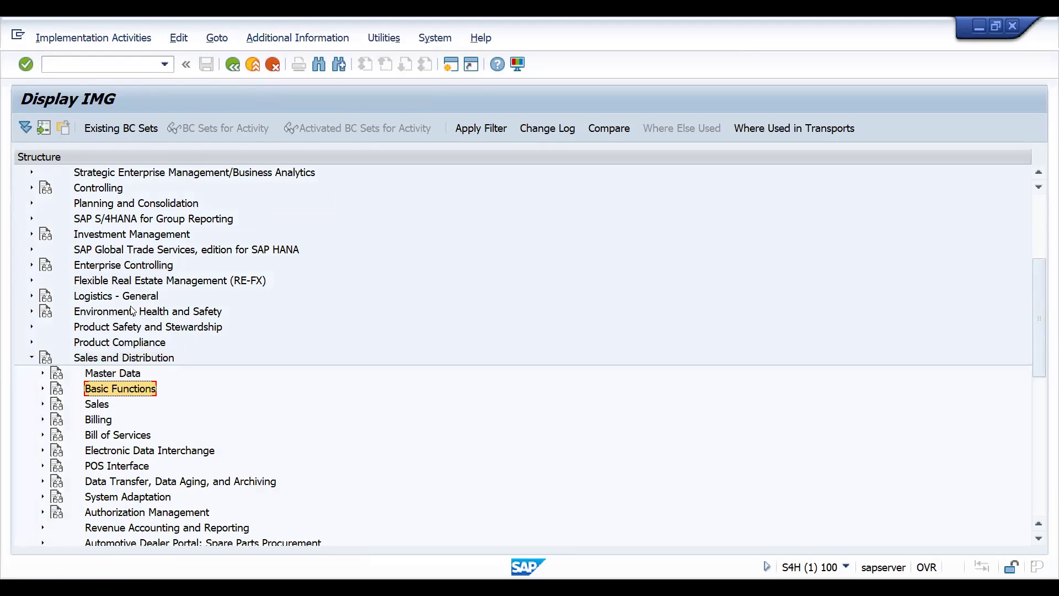
- Expand Basic Functions and its Output Determination node in the IMG, and open the Determine Communication Strategy activity
key(Right)
key(Down)
key(Down)
key(Down)
key(Down)
key(Down)
key(Down)
key(Down)
key(Down)
key(Down)
key(Right)
key(Down)
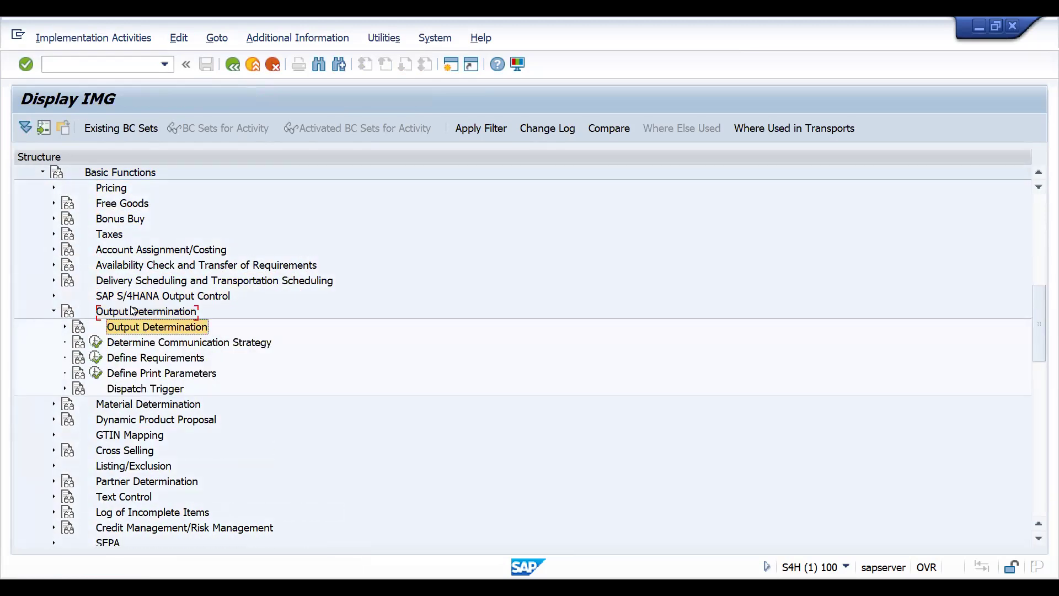
key(Down)
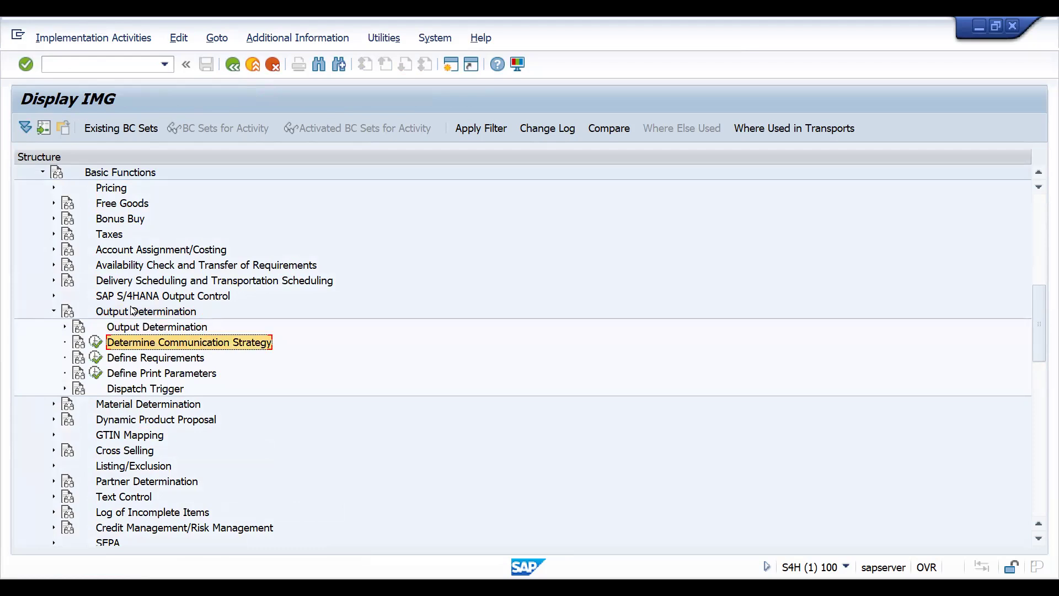
click(104, 342)
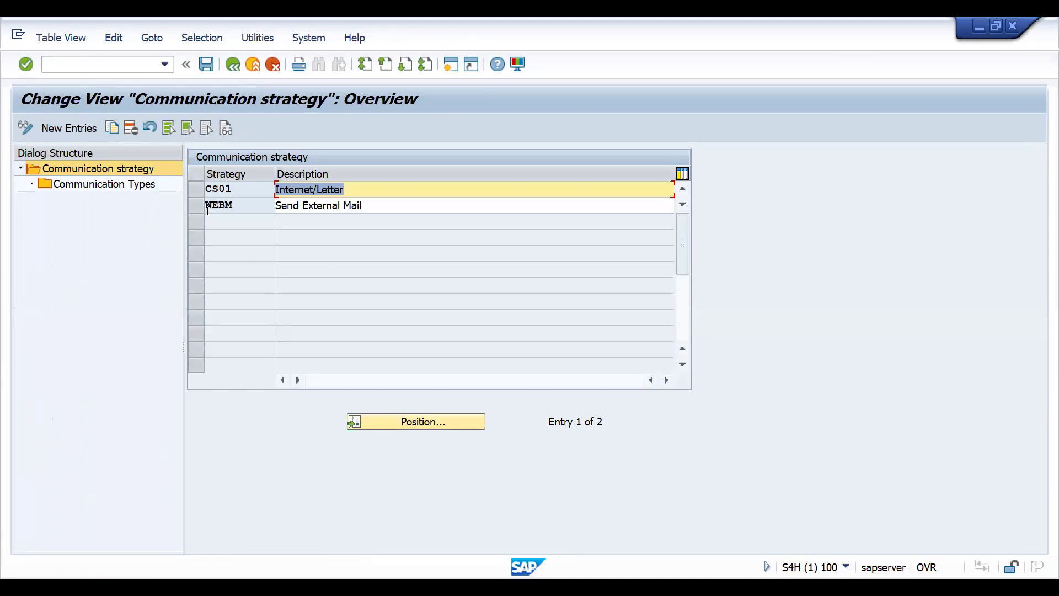
- Examine the communication types of strategy WEBM and the list of available communication methods, and return to the strategy overview
click(199, 210)
click(139, 186)
double_click(139, 188)
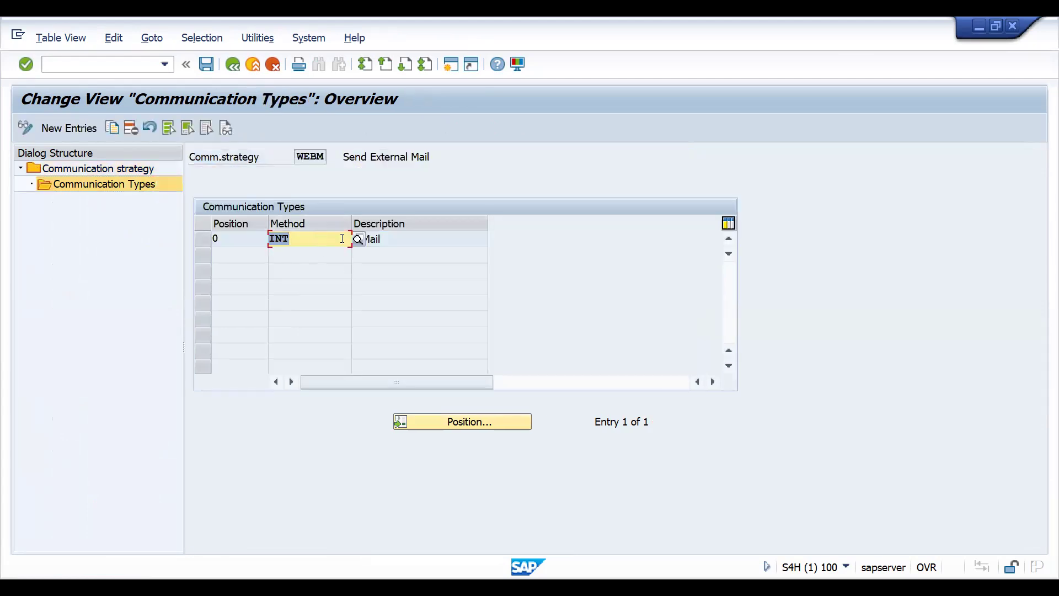
click(357, 239)
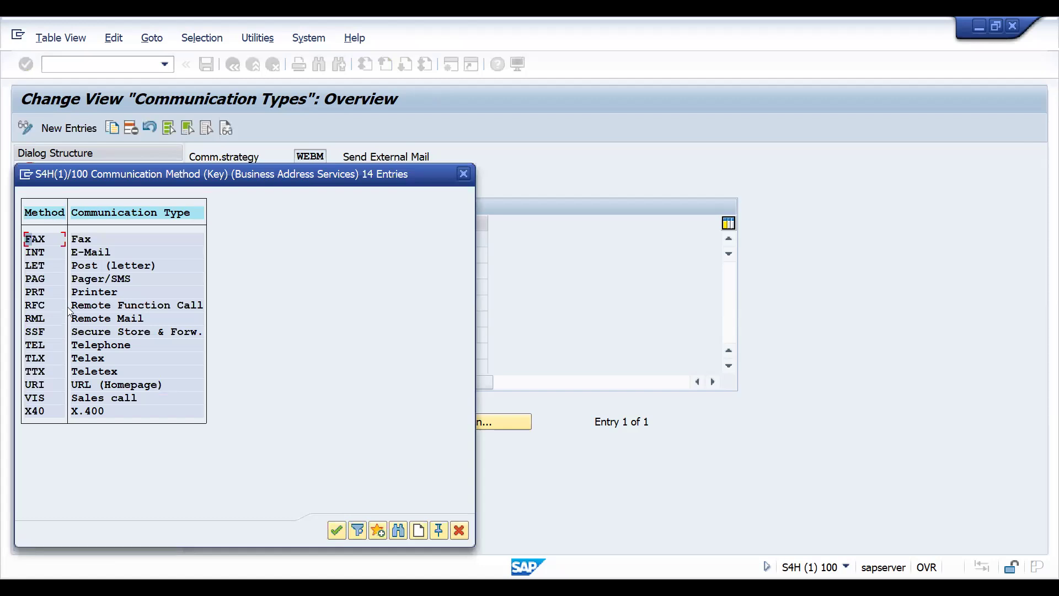
key(Escape)
key(F3)
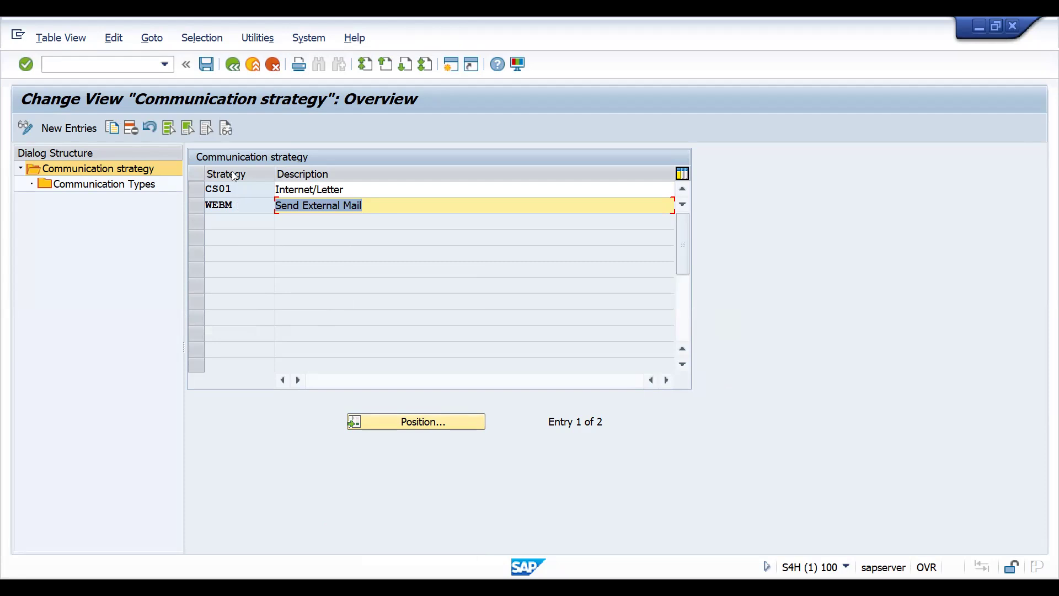
- Examine the communication types assigned to strategy CS01 Internet/Letter, and return to the strategy overview
click(200, 191)
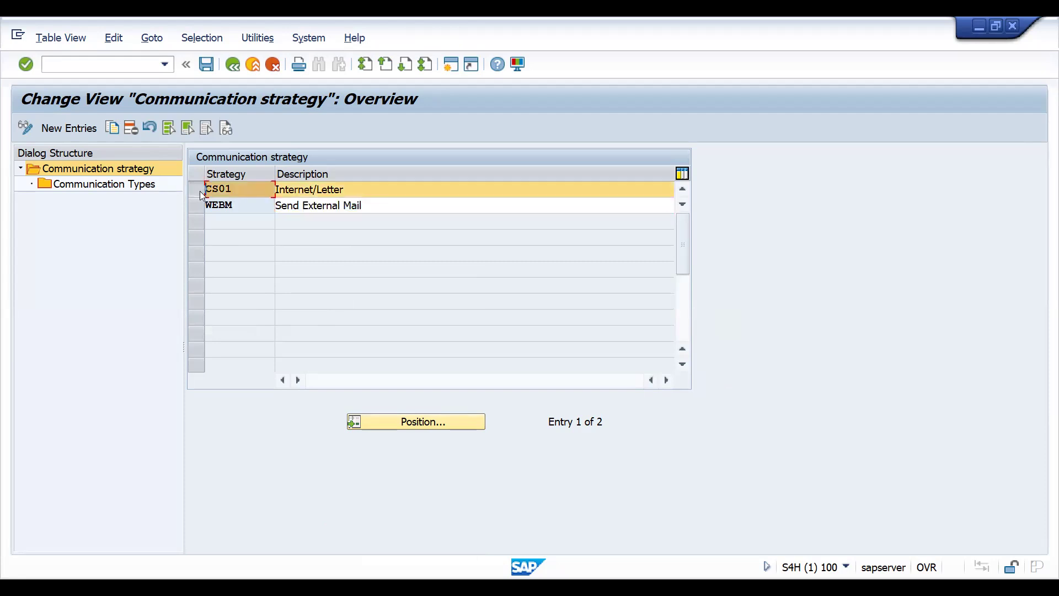
click(133, 188)
double_click(133, 190)
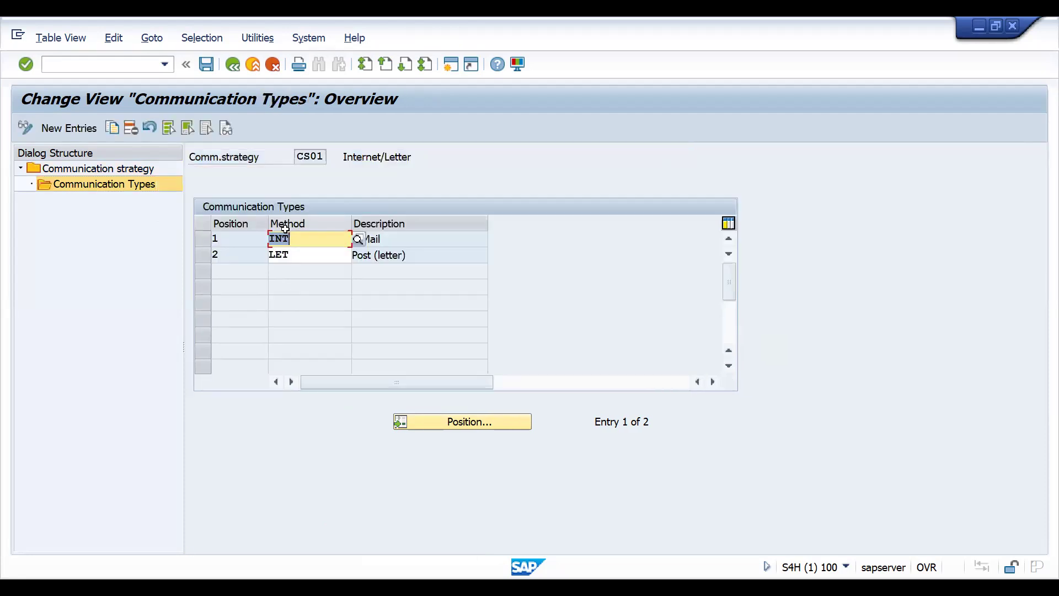
click(302, 243)
click(233, 65)
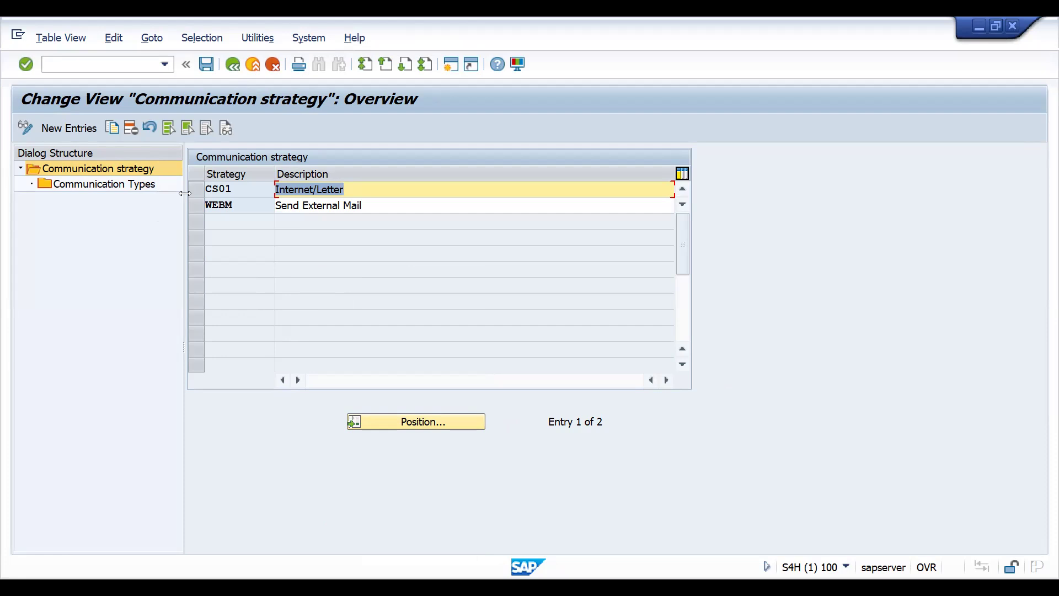
- Leave the communication strategy activity and the IMG, returning to the SAP Easy Access screen
click(241, 67)
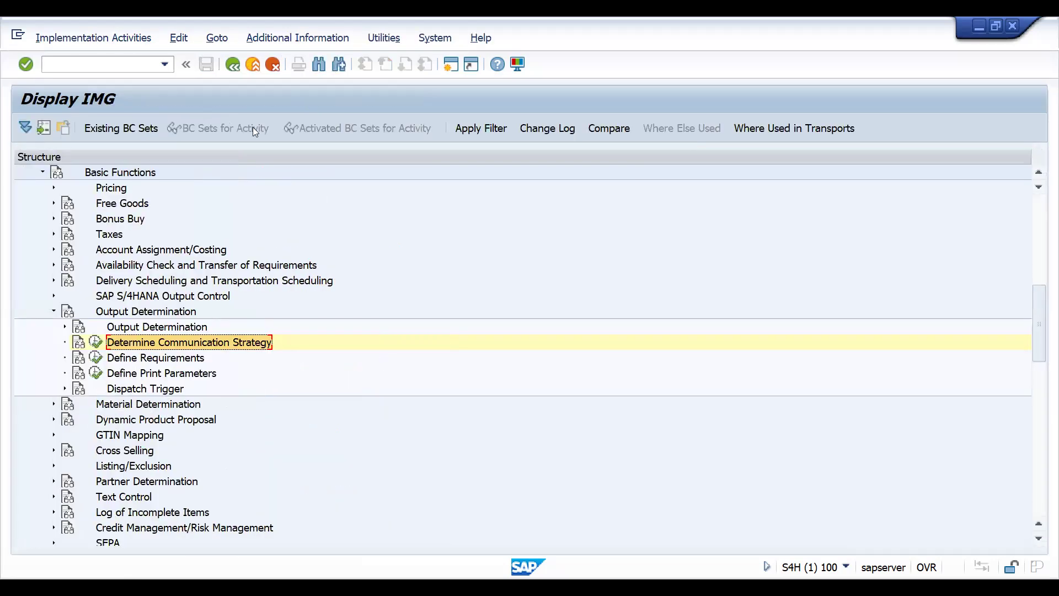
click(233, 65)
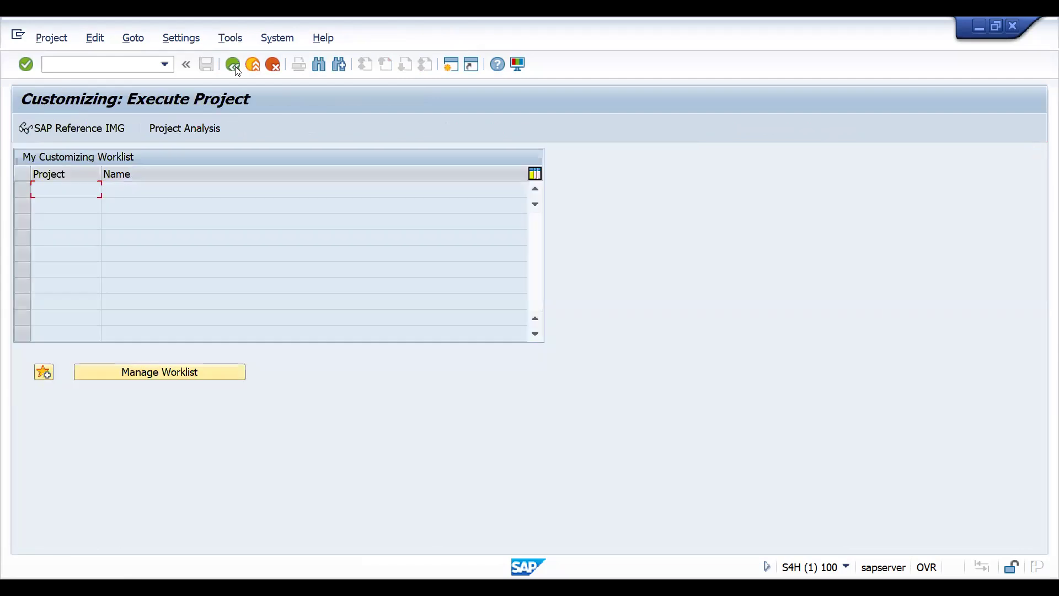
click(232, 65)
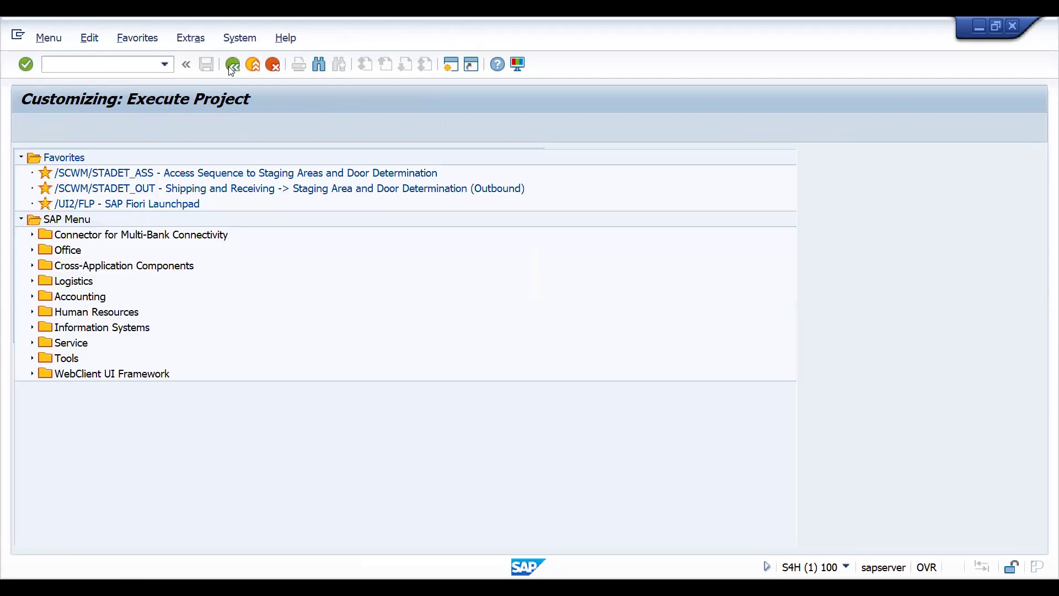
text(/)
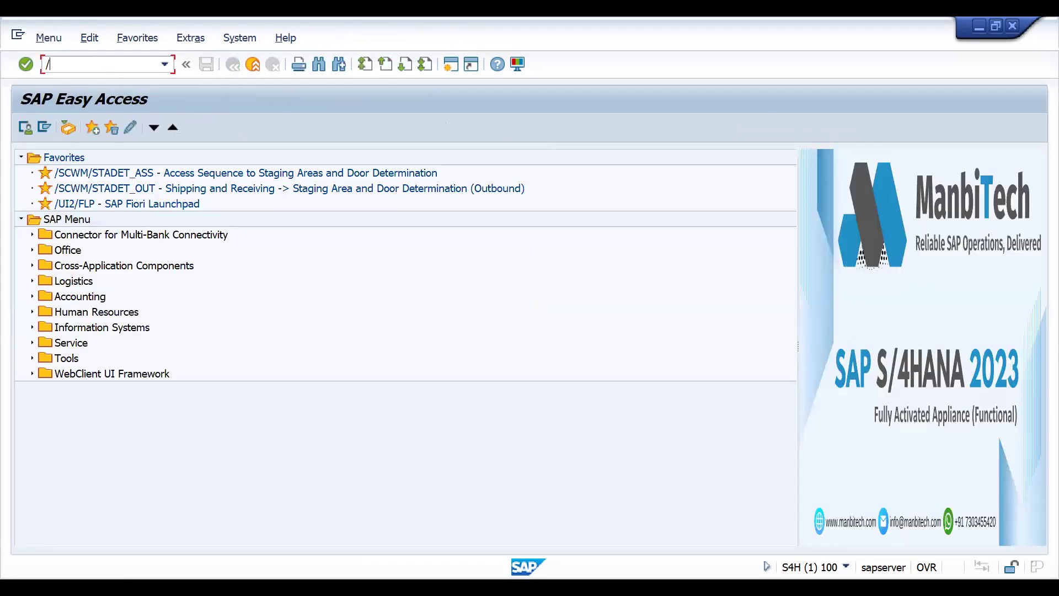
text(N)
- Switch to the blank Excel workbook and enter the heading EMAIL in cell G5
key(alt+Tab)
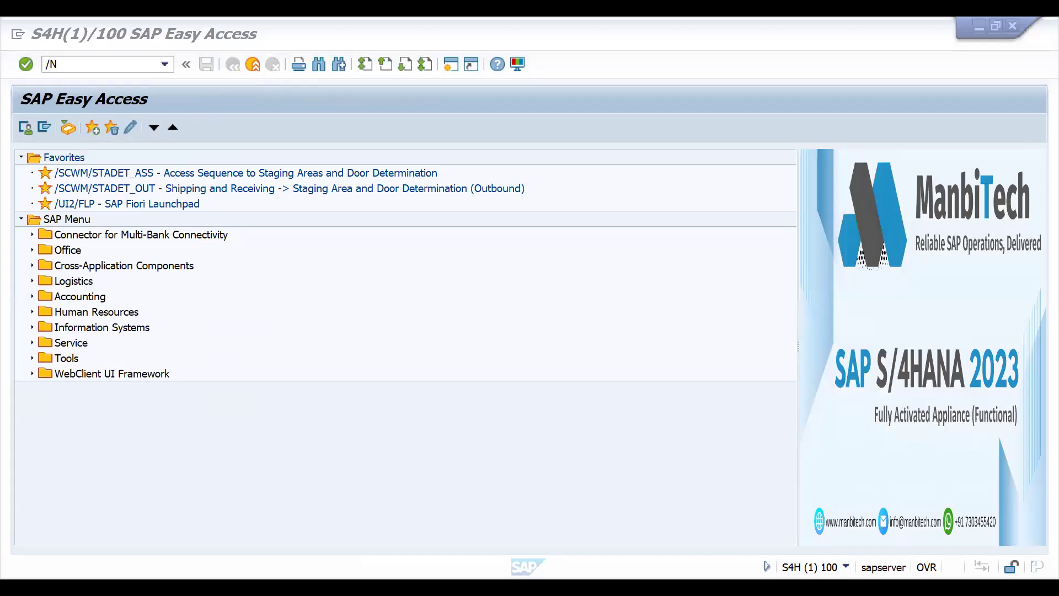
key(alt+Tab)
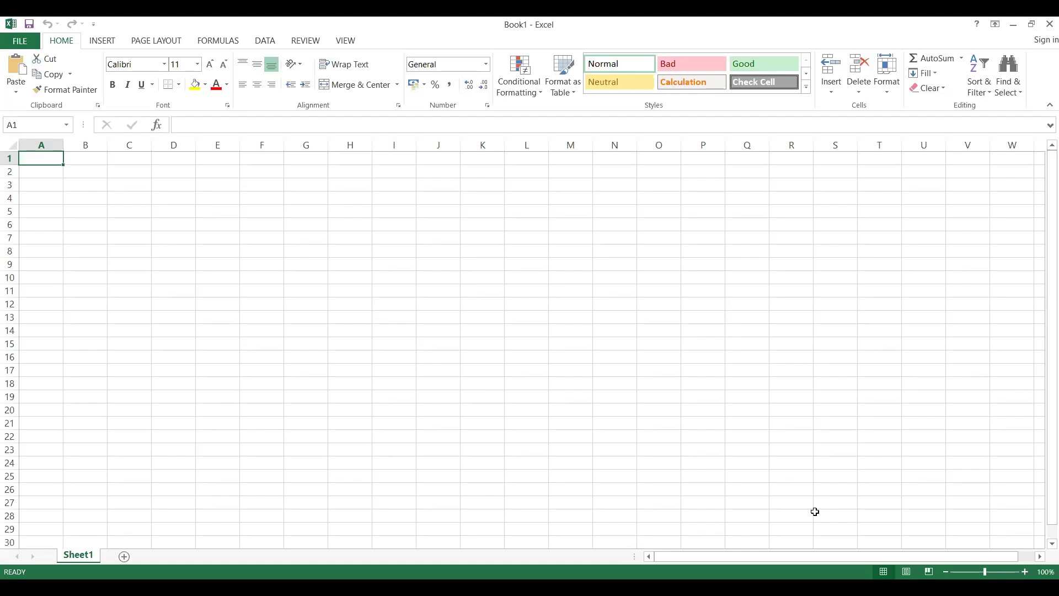
click(991, 572)
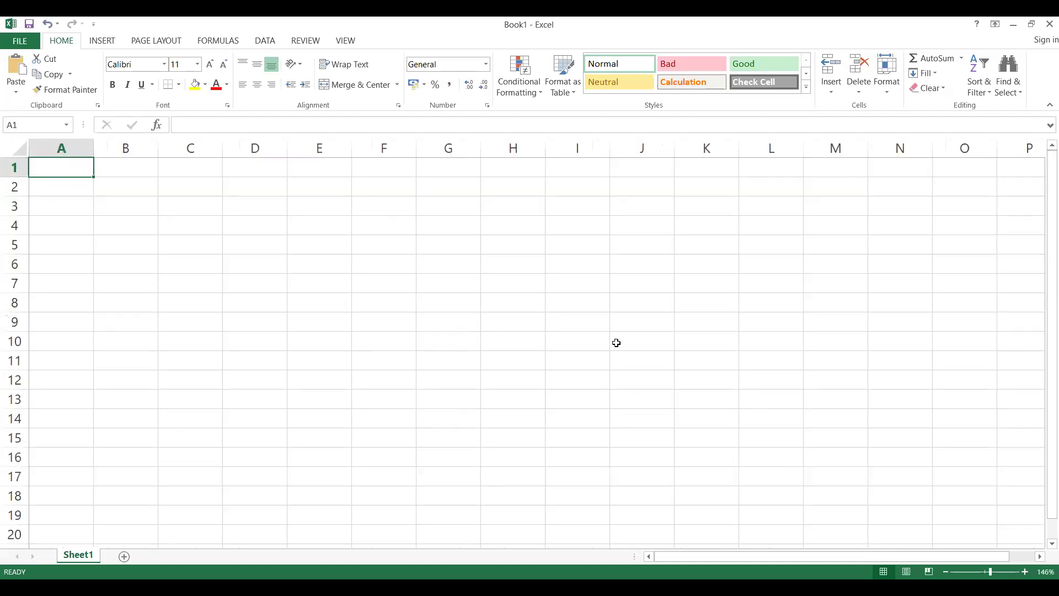
click(449, 245)
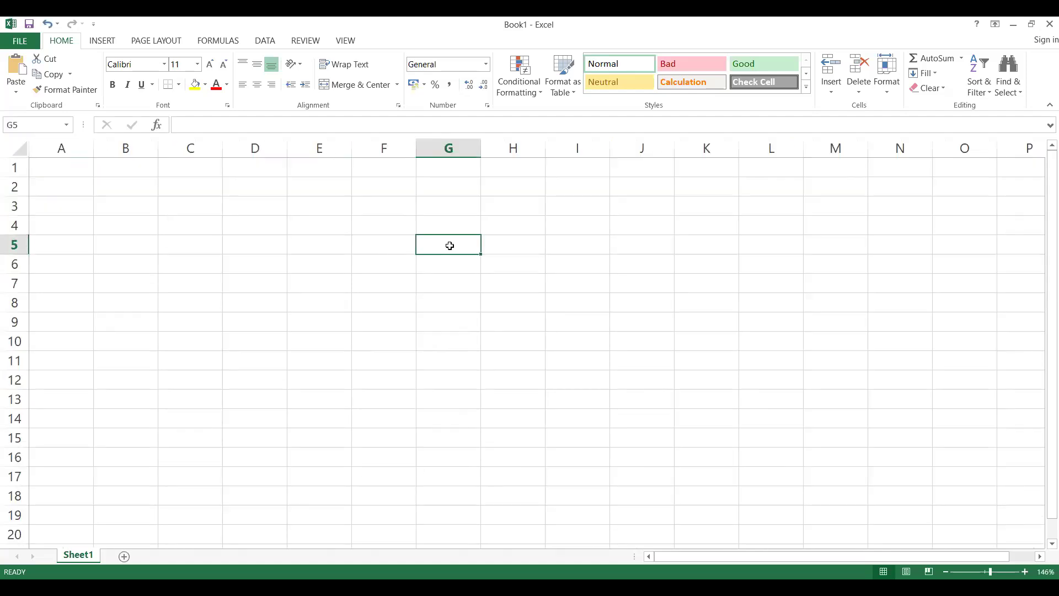
text(EMAIL)
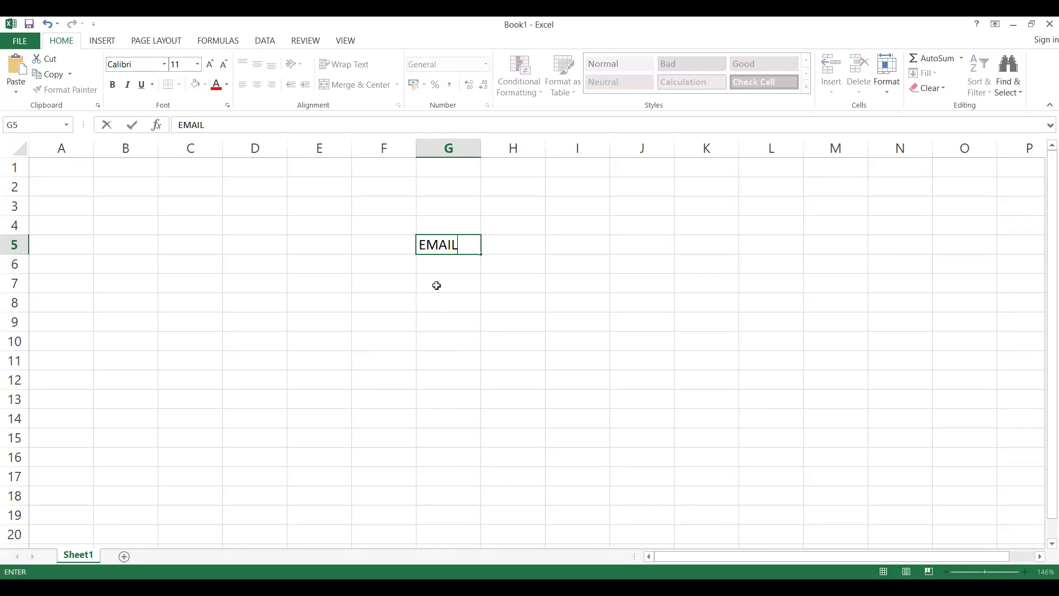
- Enter SENDER in cell G7 and RECEIVER in cell H7 under the EMAIL heading
click(437, 286)
text(SENDER)
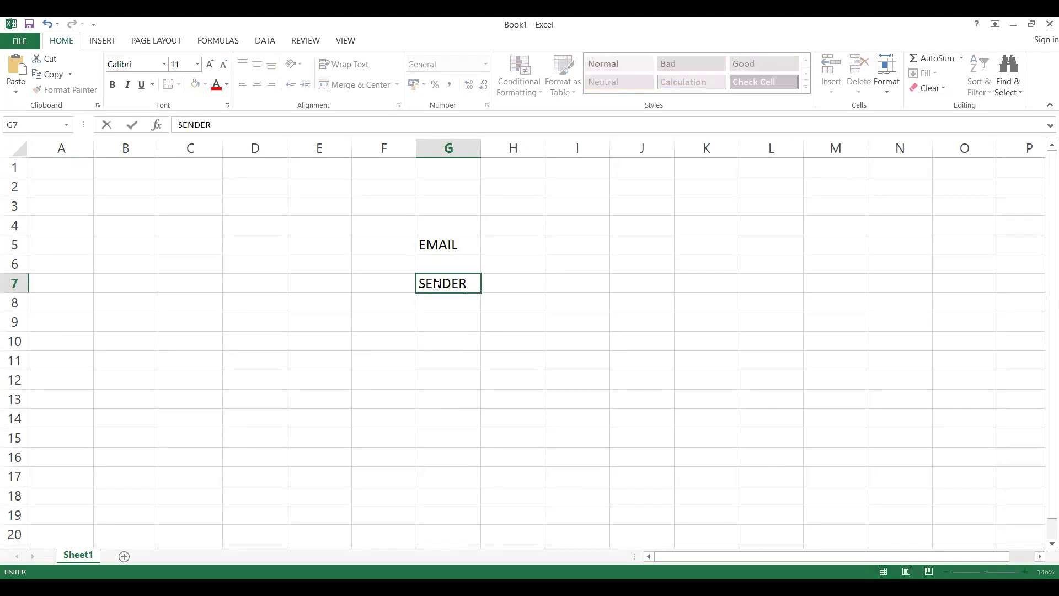
key(Tab)
text(R)
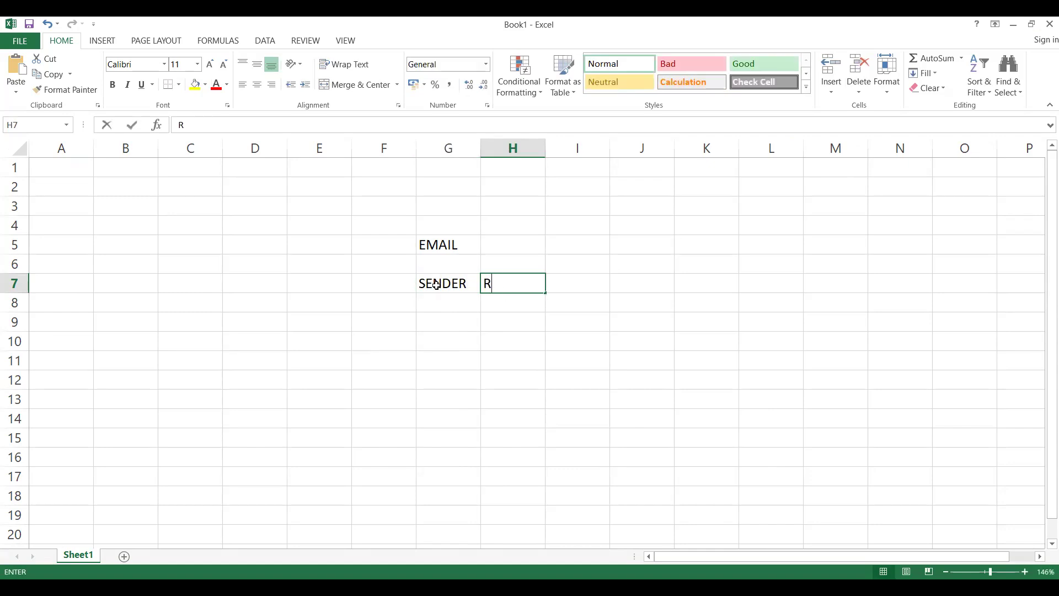
text(ECEIVER)
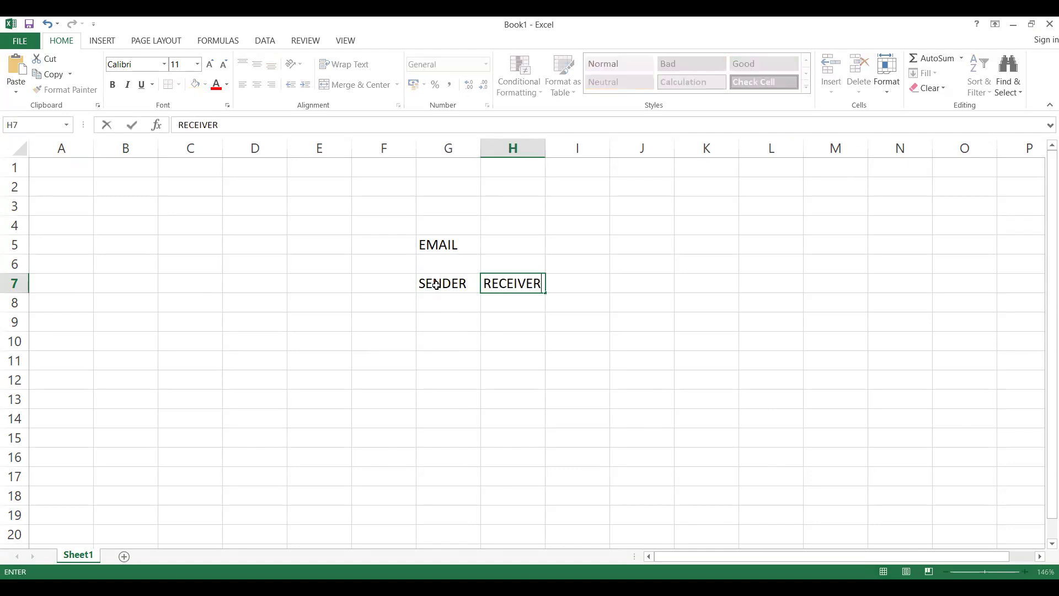
click(432, 302)
click(431, 286)
drag(505, 285, 420, 292)
click(418, 282)
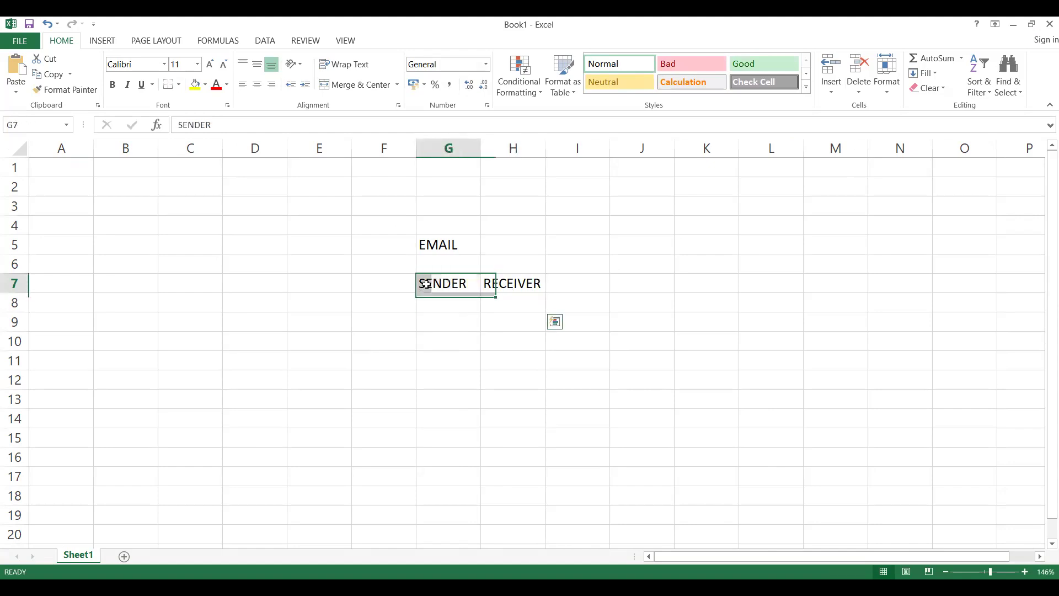
click(504, 283)
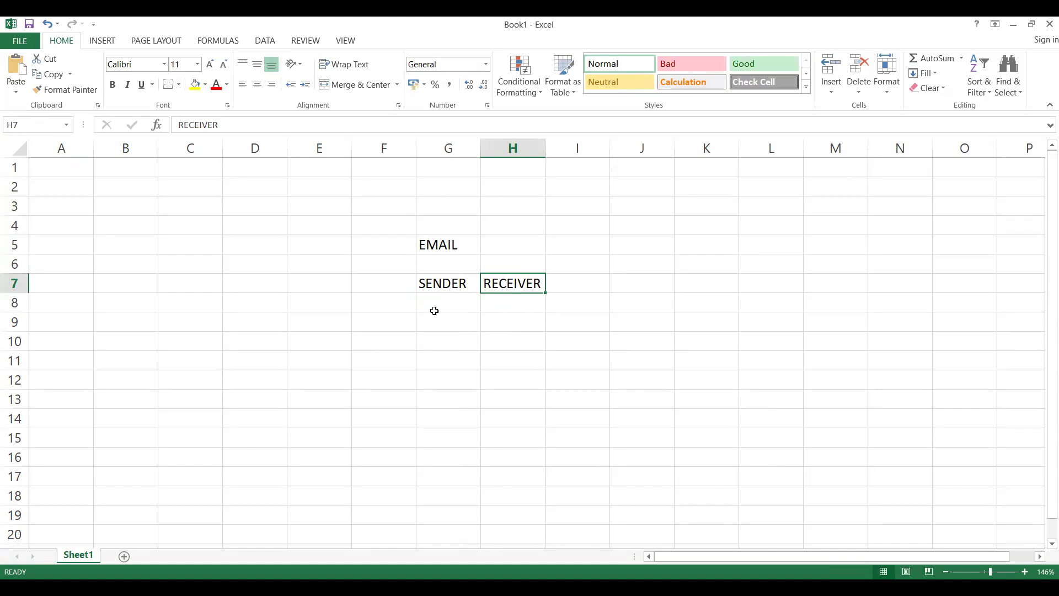
click(359, 300)
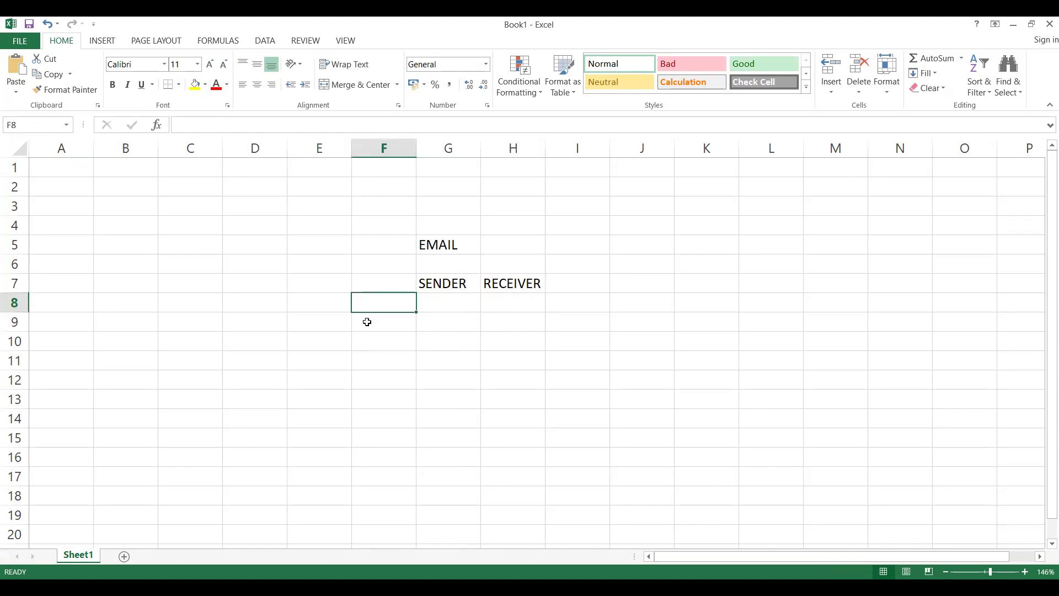
- Enter COMMUNICATION STRATEGY in cell F9 and widen column F to fit the text
click(367, 321)
text(C)
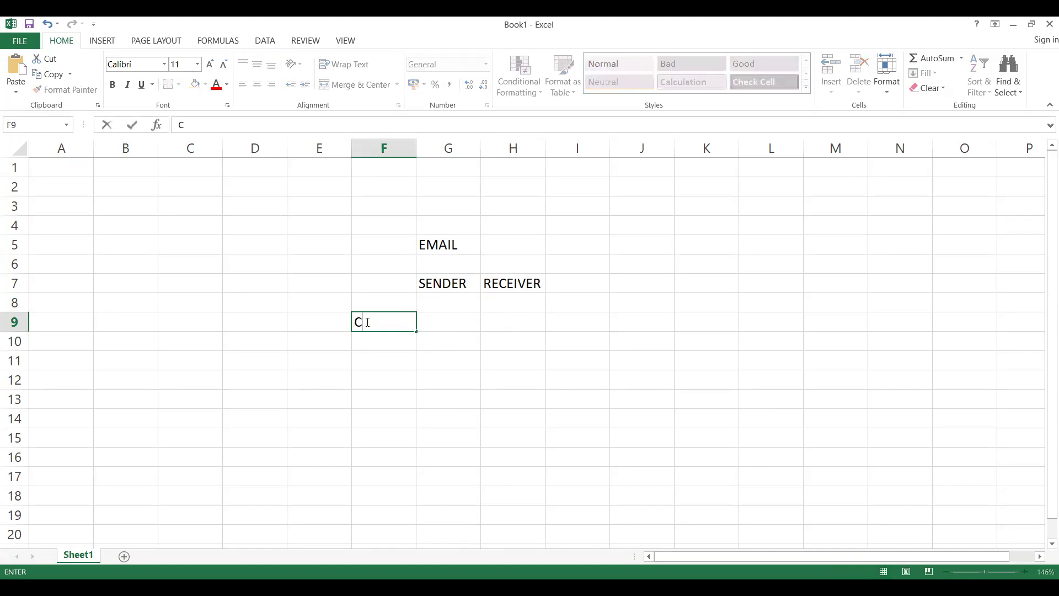
text(OMMUN)
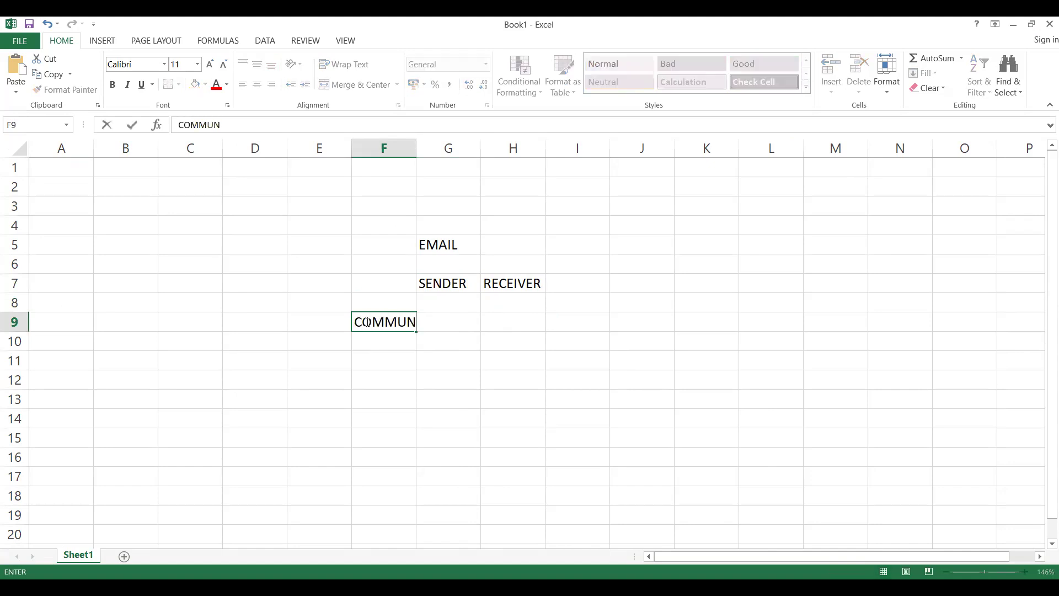
text(ICATIONS TRA)
key(BackSpace)
key(BackSpace)
key(BackSpace)
key(BackSpace)
key(BackSpace)
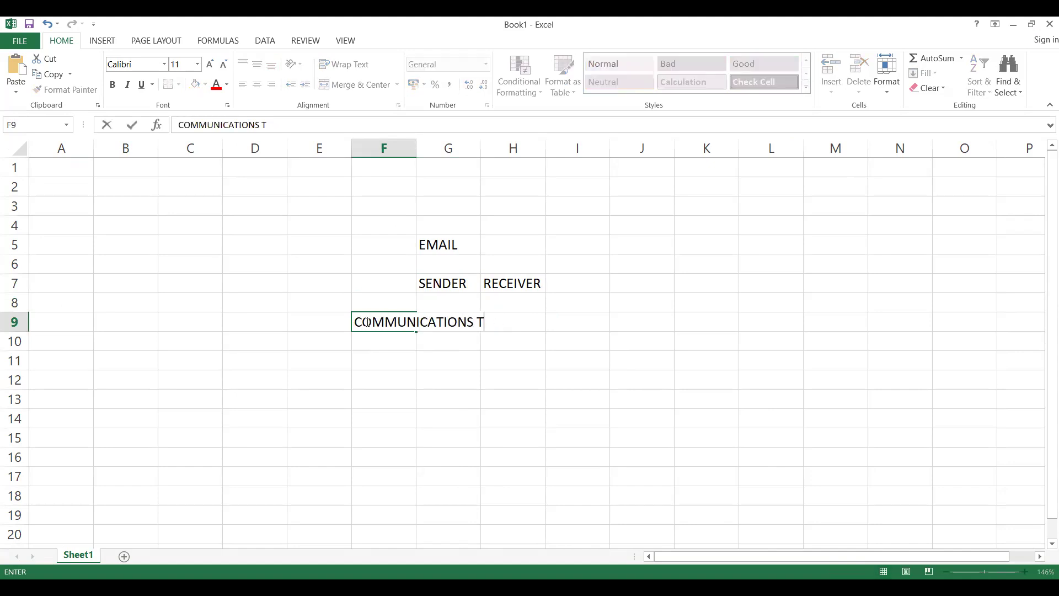
text(SGTR)
key(BackSpace)
key(BackSpace)
key(BackSpace)
key(BackSpace)
text(STRAT)
text(G)
key(BackSpace)
key(BackSpace)
text(TEGY)
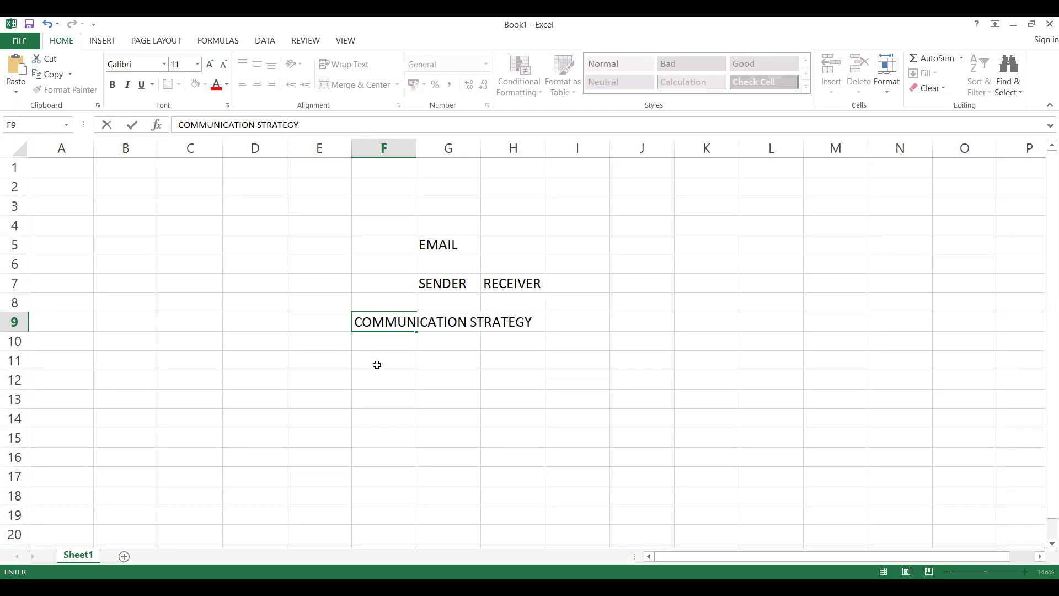
click(377, 364)
drag(416, 154, 537, 288)
click(576, 288)
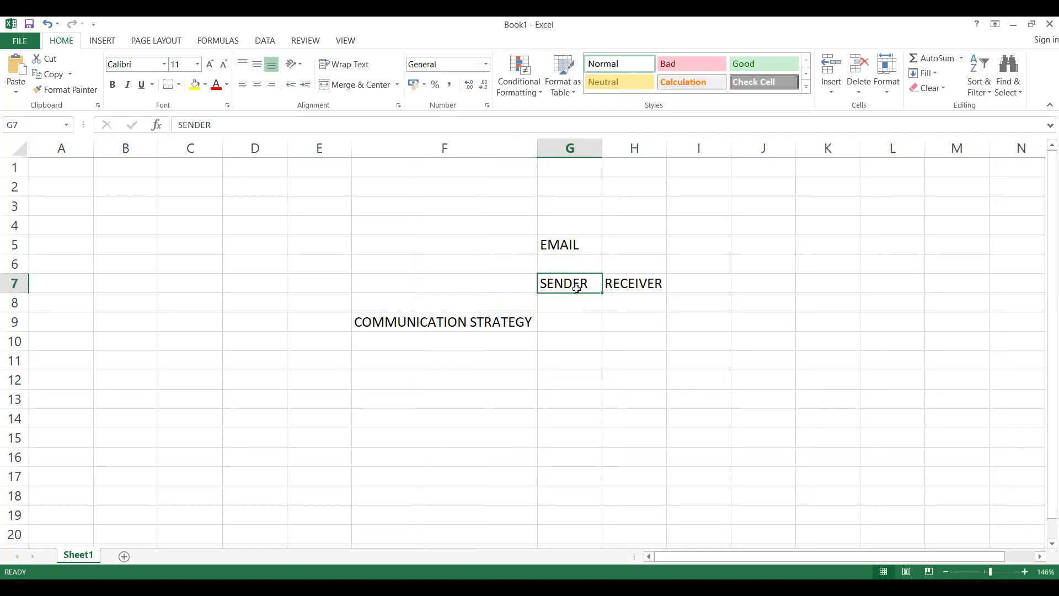
- Enter the sending company HONEWELL in cell G12
click(563, 373)
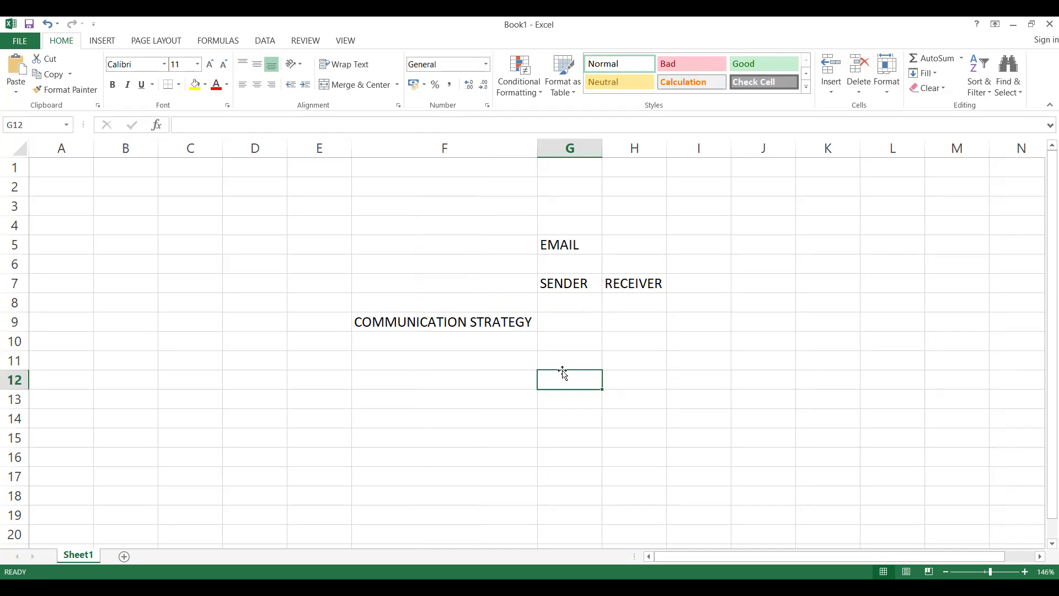
text(HONE)
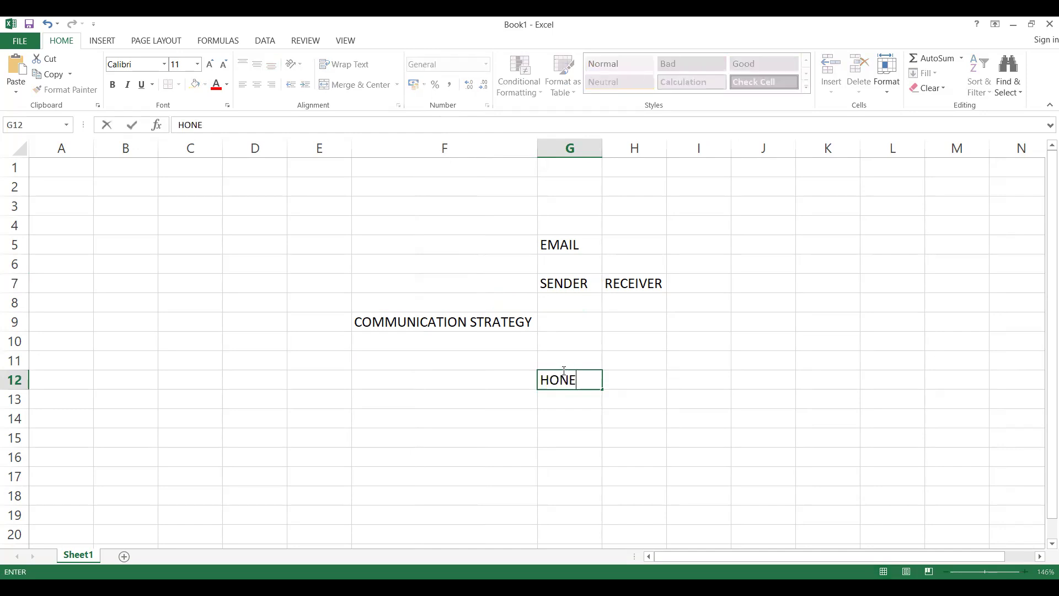
text(WELL)
click(557, 392)
click(703, 396)
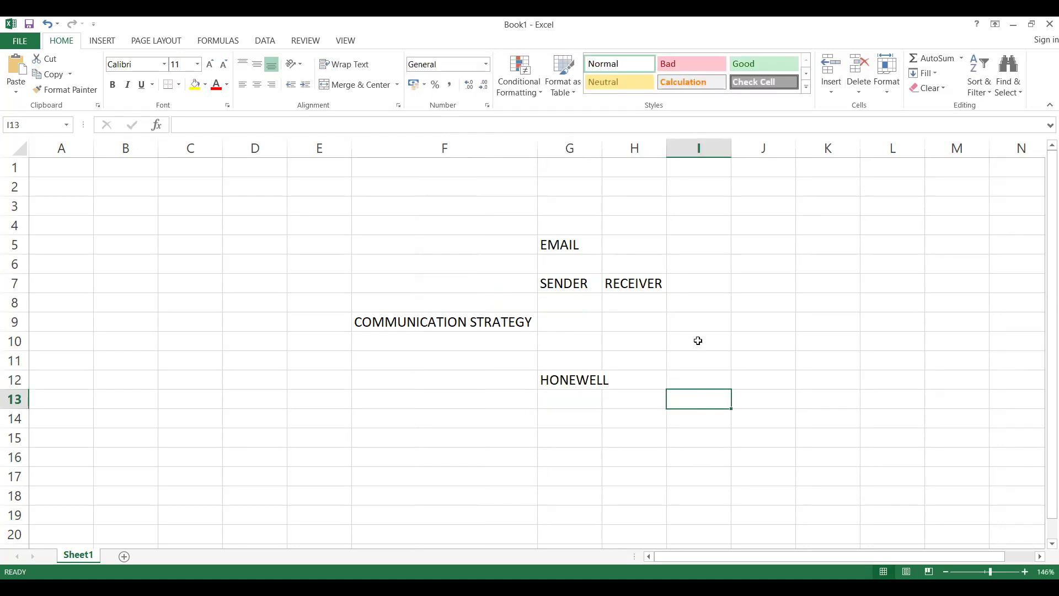
- Enter the headings SENDER in cell G11 and RECEIVER in cell H11
click(573, 359)
text(EBO)
key(BackSpace)
key(BackSpace)
key(BackSpace)
text(SENDER)
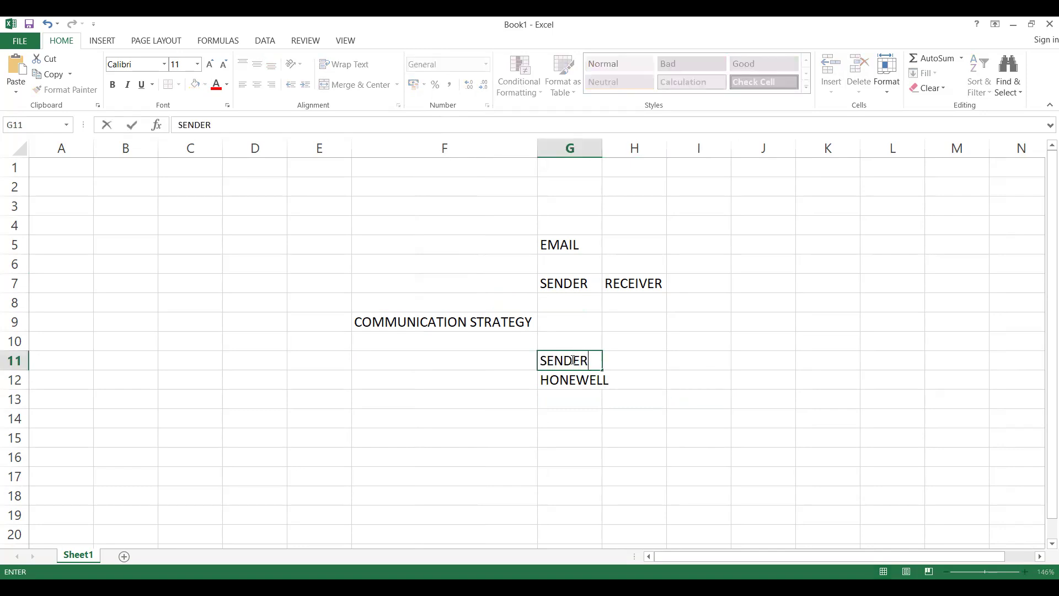
click(632, 364)
text(RECEIVER)
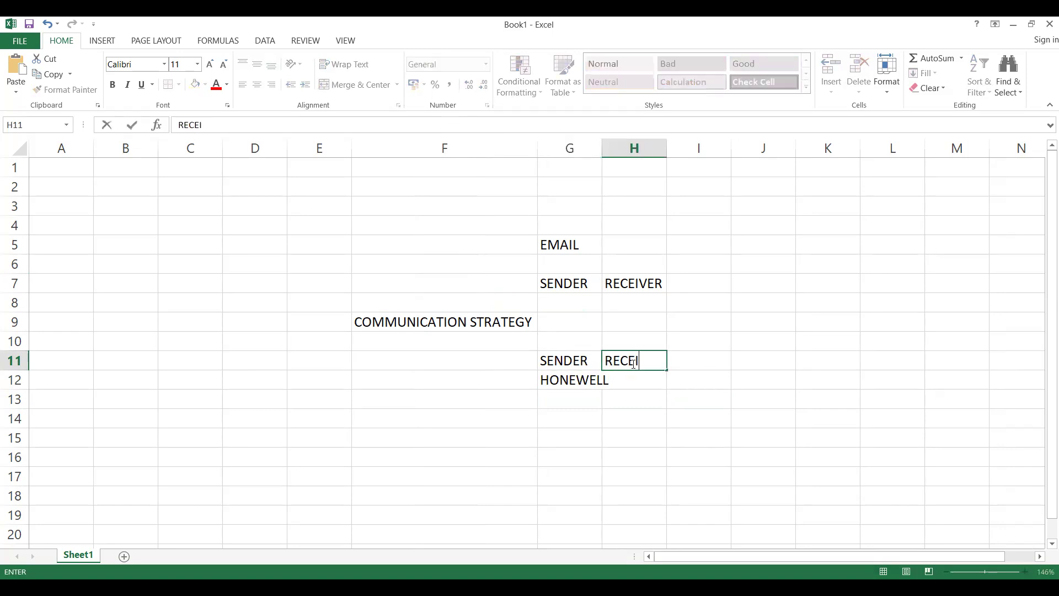
- Enter the receiving company XYZ DISTRIBUTOR COMPANY in cell H12 under the RECEIVER heading
click(640, 380)
text(XYZ DISTR)
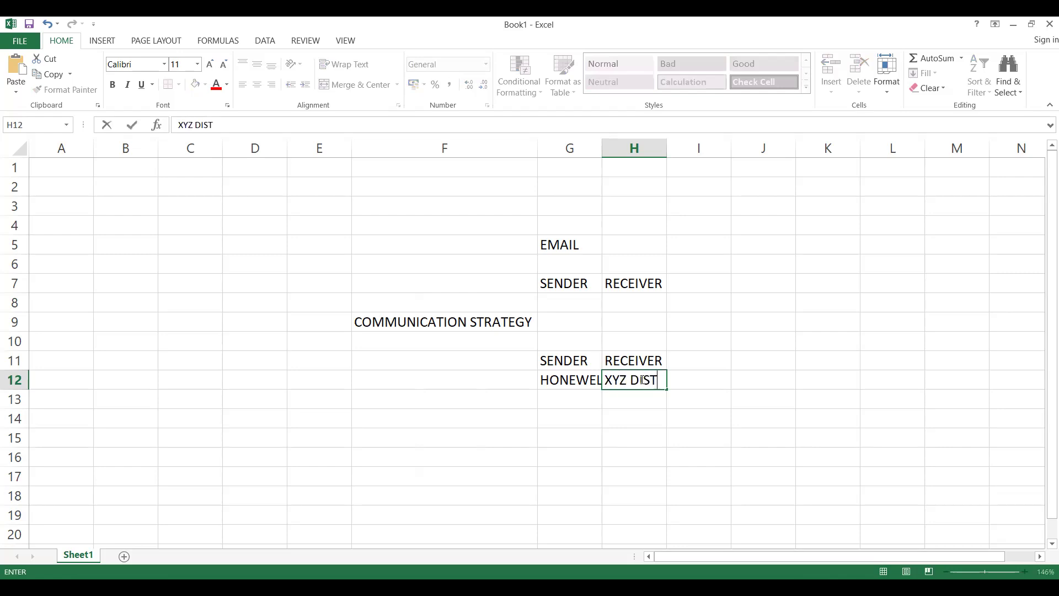
key(BackSpace)
text(RIBUTOR COMPANY)
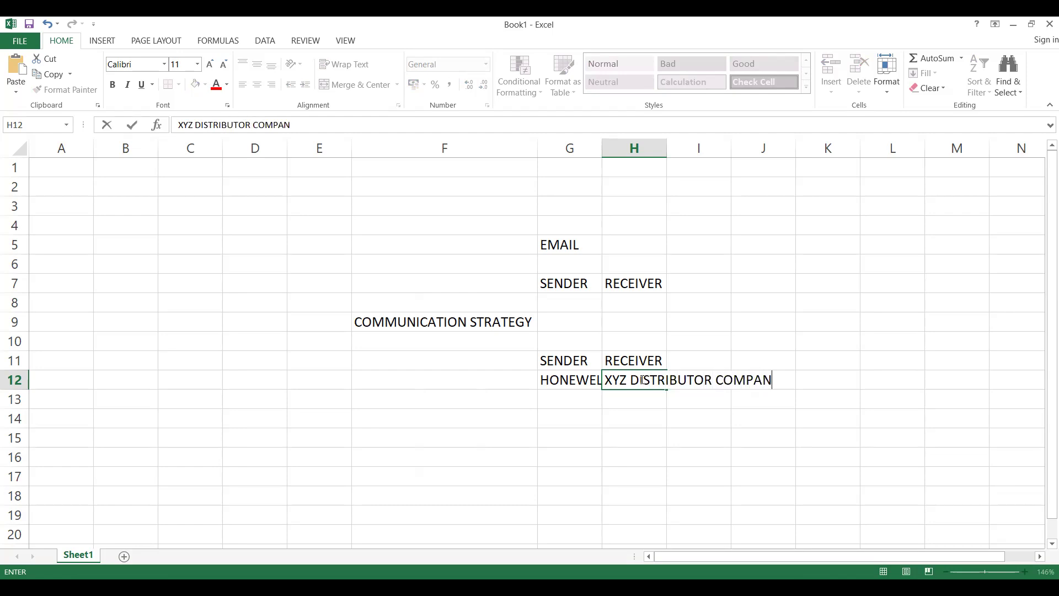
click(572, 405)
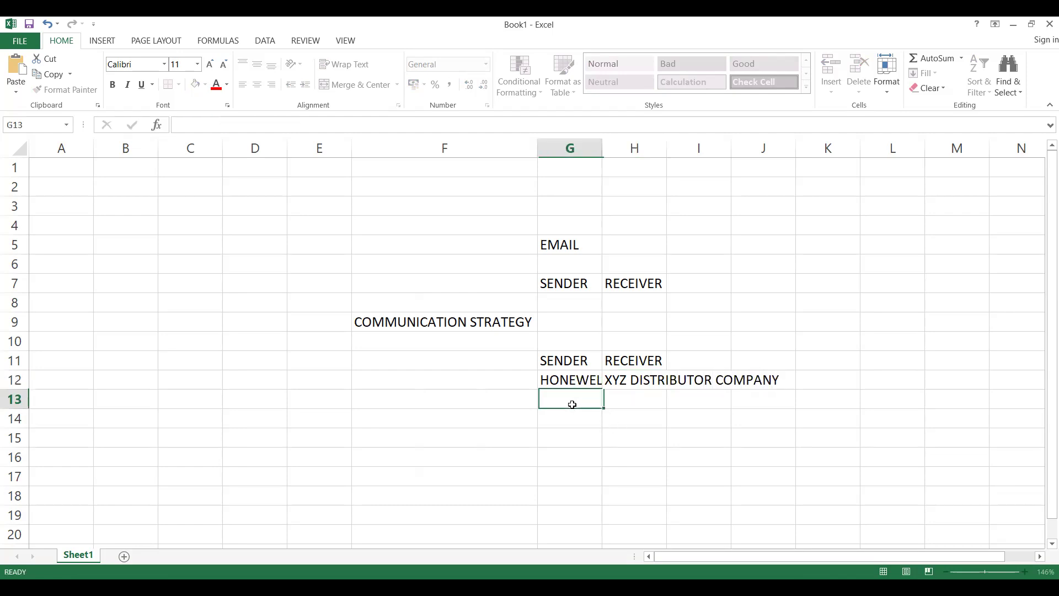
- Widen column G to fit the HONEWELL entry
click(635, 379)
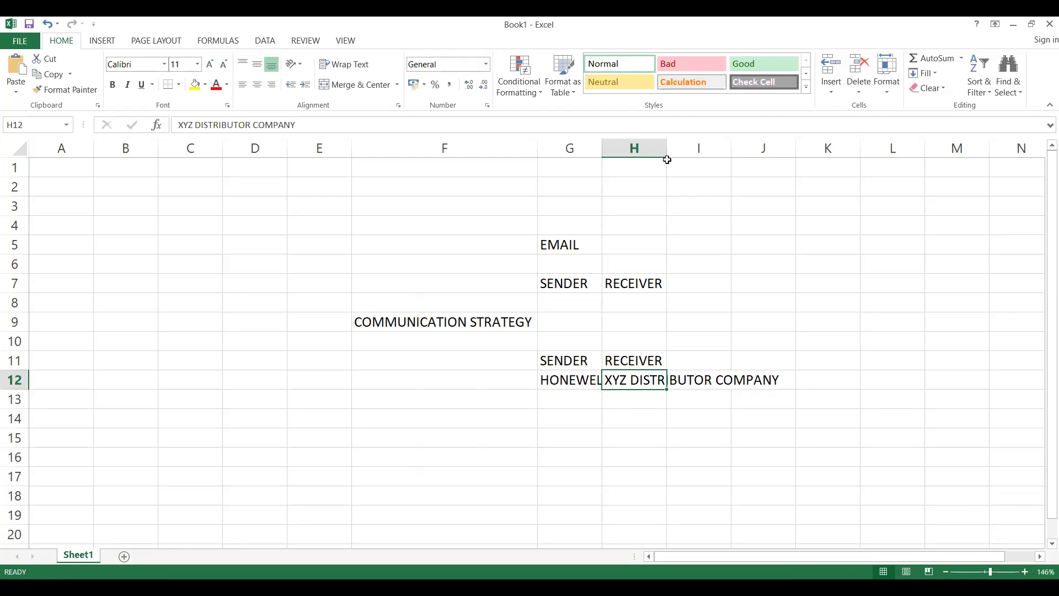
key(ctrl+Home)
click(549, 360)
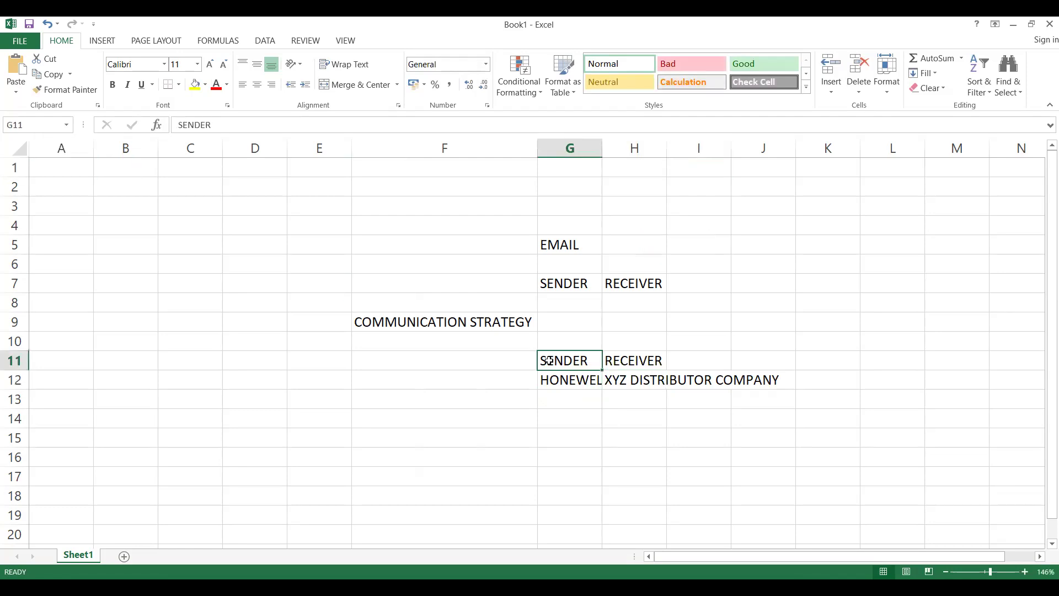
double_click(602, 150)
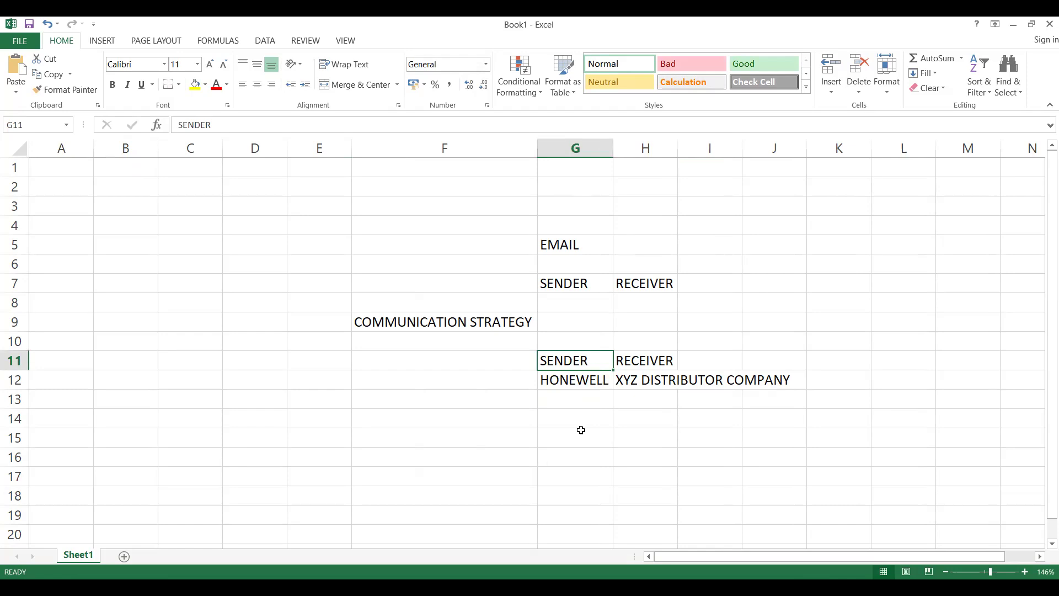
click(641, 380)
click(644, 362)
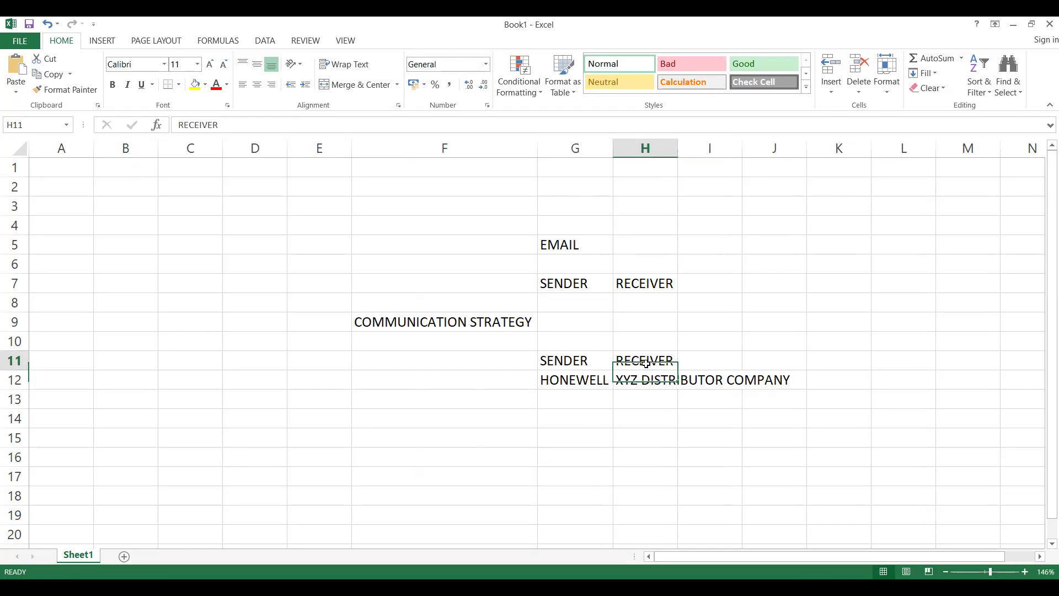
click(646, 396)
click(646, 368)
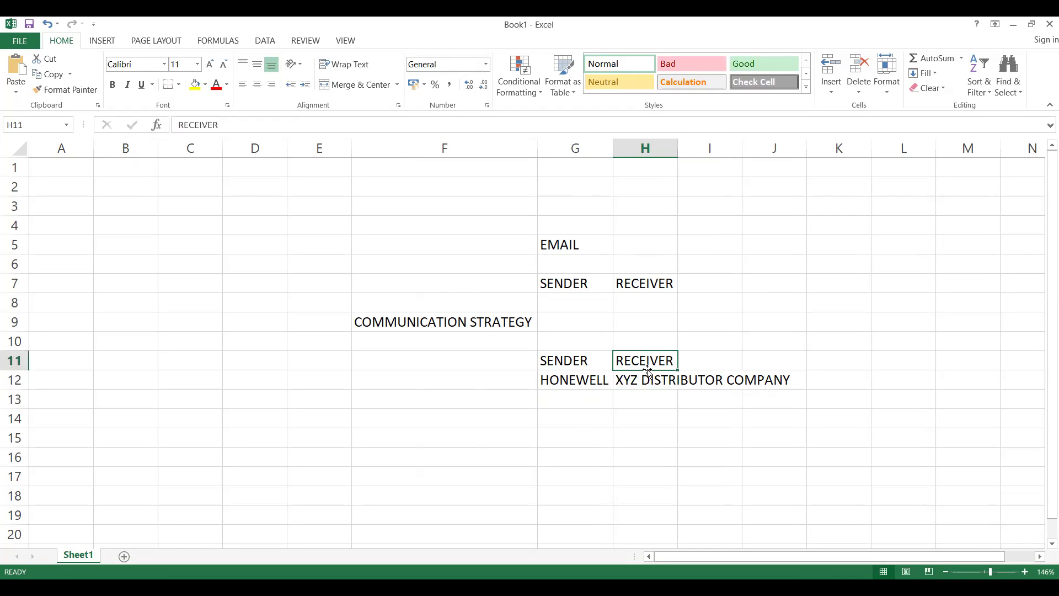
click(650, 379)
drag(649, 398, 697, 409)
- Enter OUTLOOK EXCHANGE OR LOCAL SERVER TEAM in cell I14
click(697, 418)
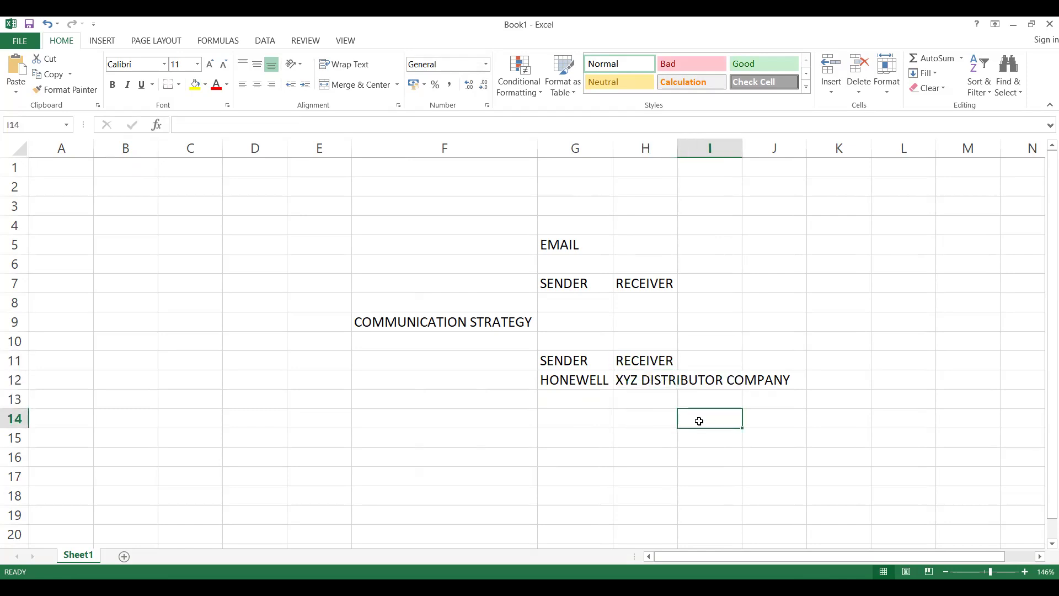
text(OUTLO)
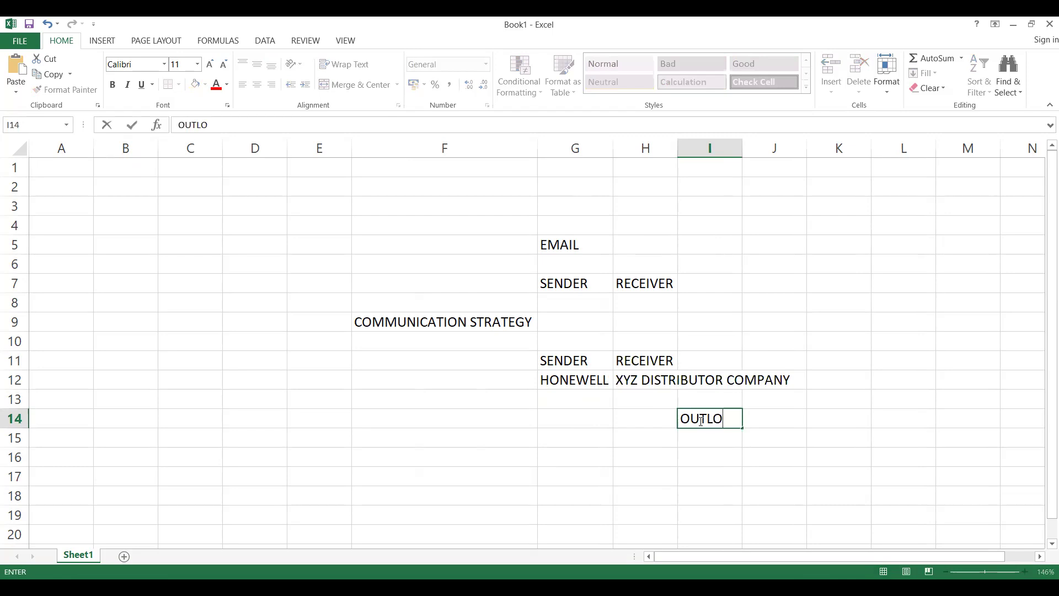
text(OK EXCHANGE)
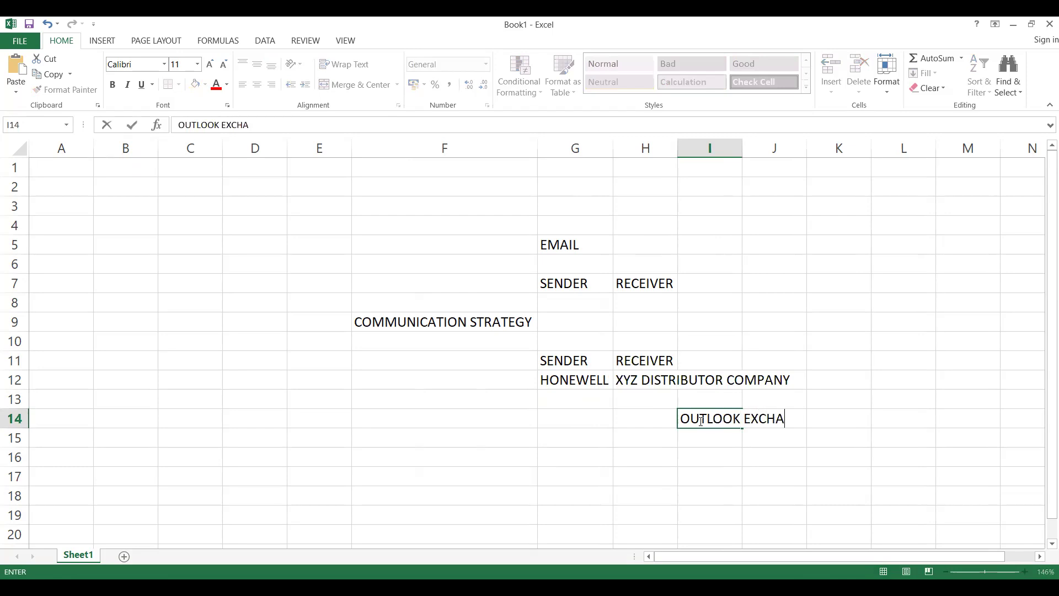
text(LOC)
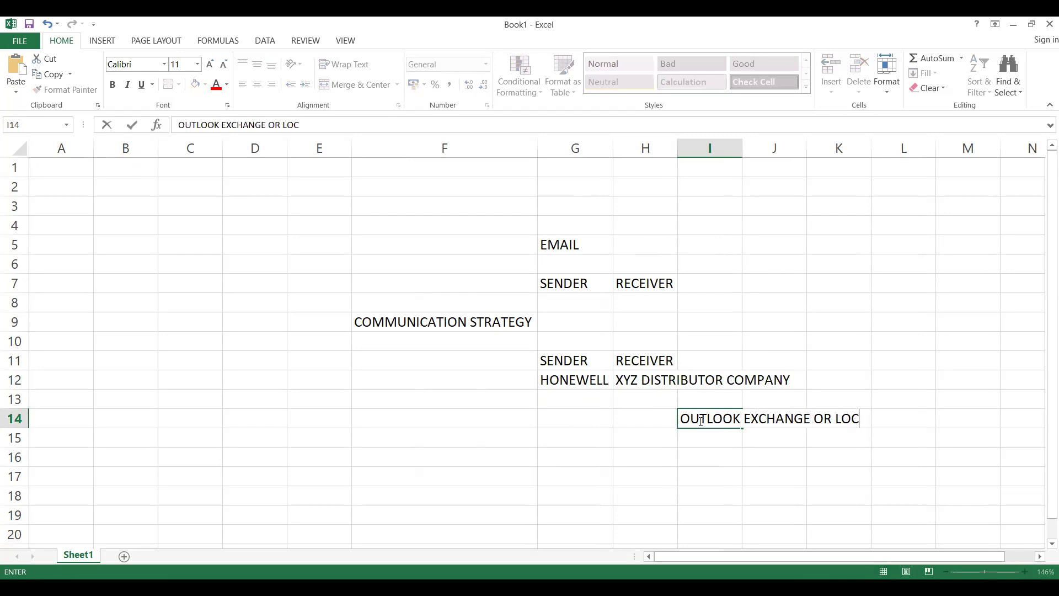
text(AL SERVER TEAM)
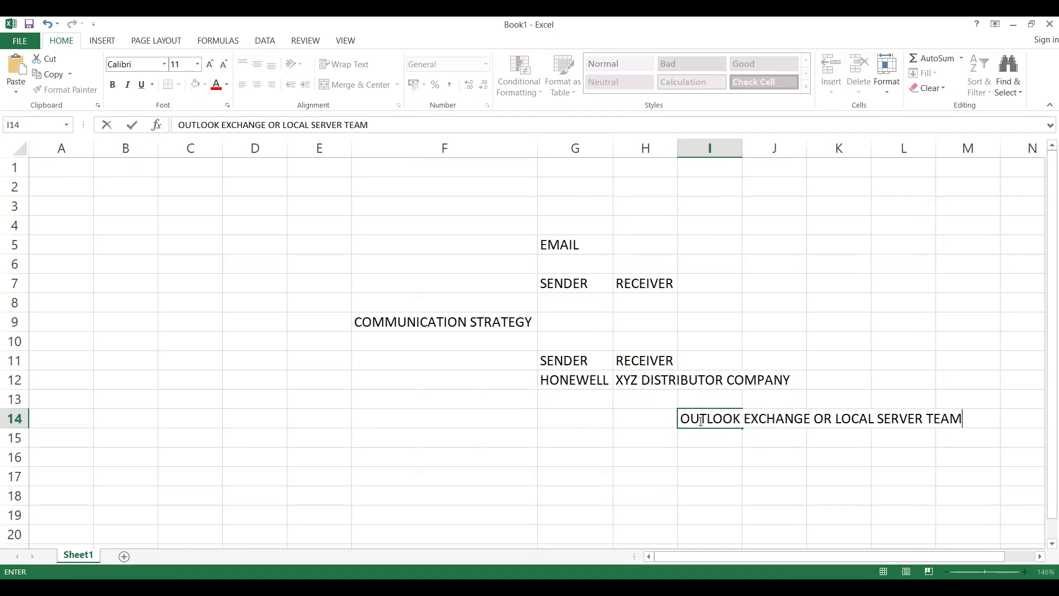
click(678, 465)
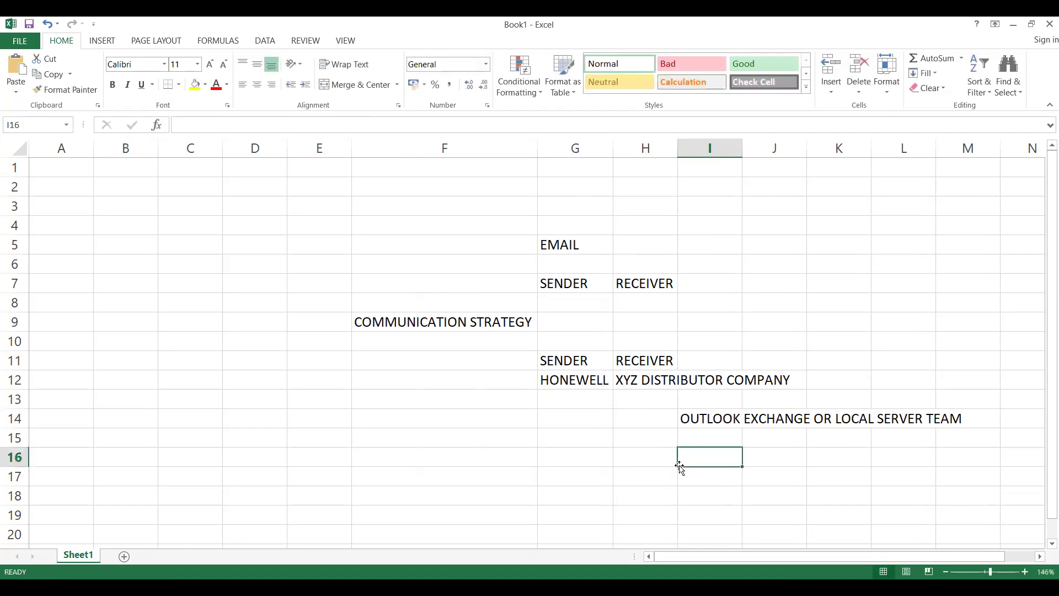
- Widen column H to fit the XYZ DISTRIBUTOR COMPANY entry
click(708, 432)
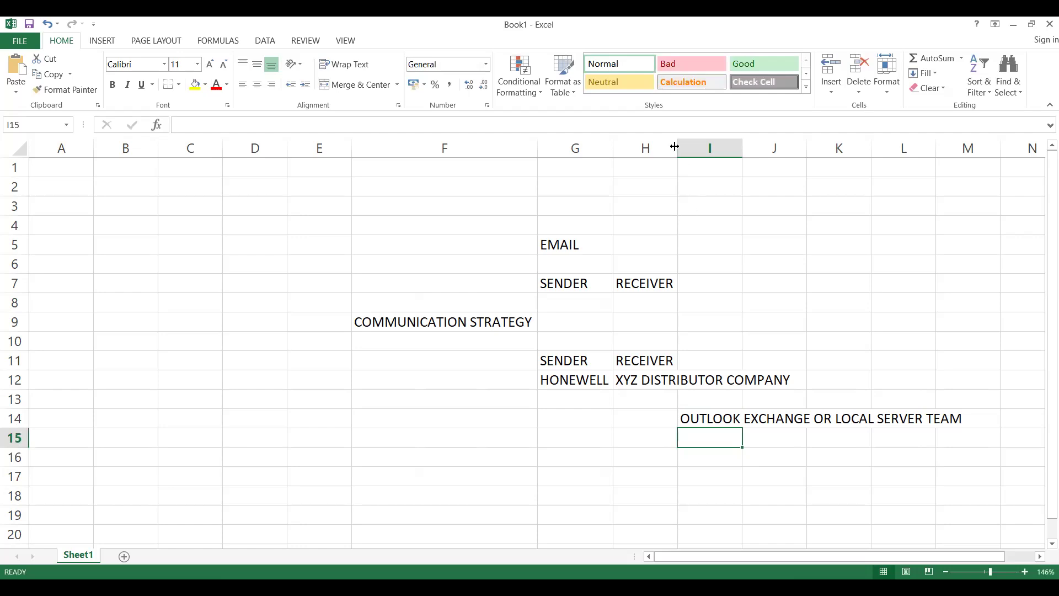
drag(674, 146, 795, 146)
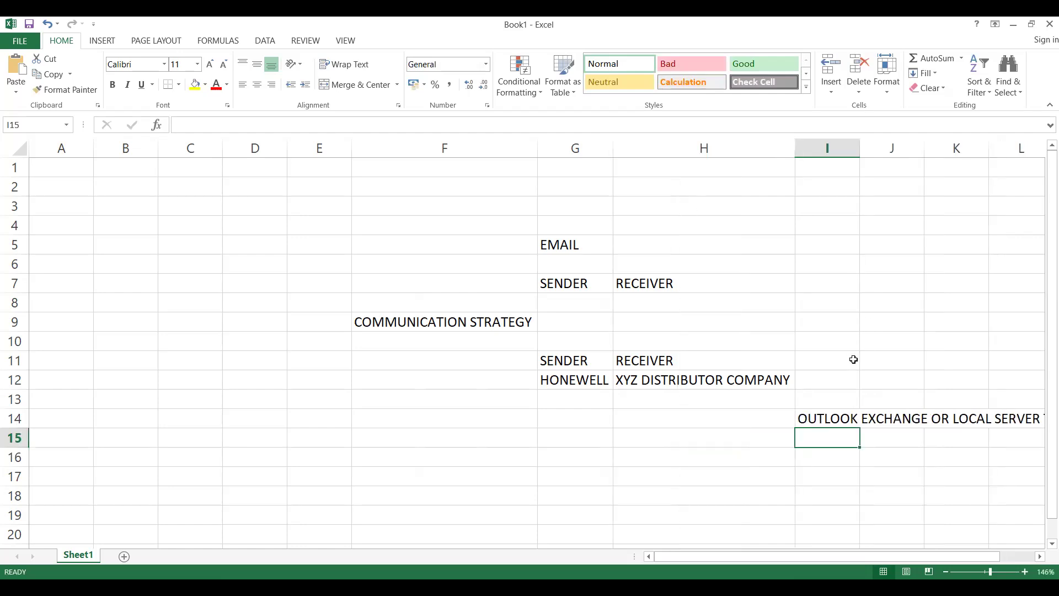
drag(822, 416, 822, 394)
click(821, 393)
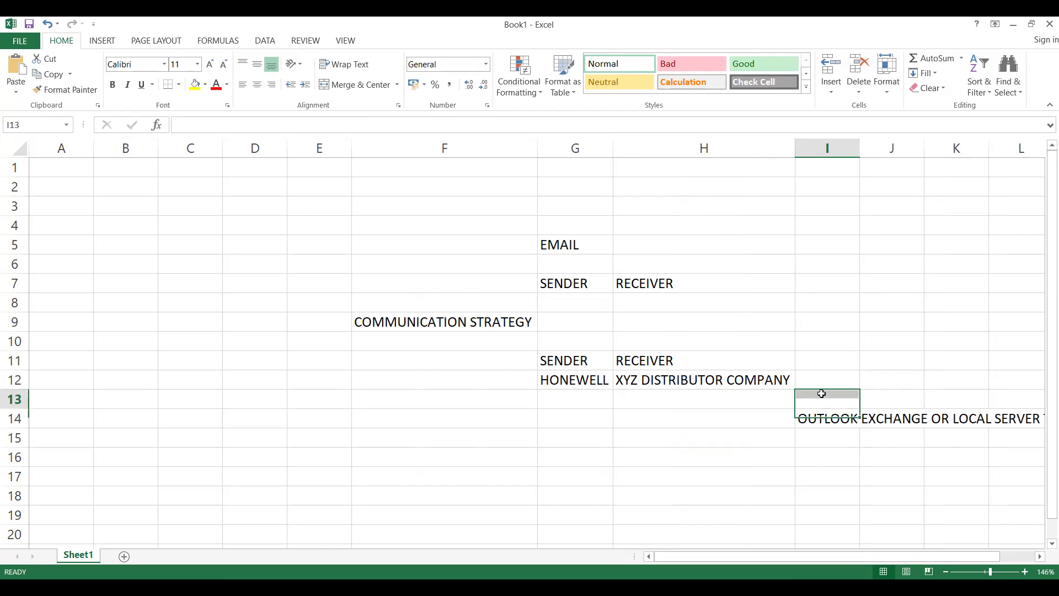
click(821, 419)
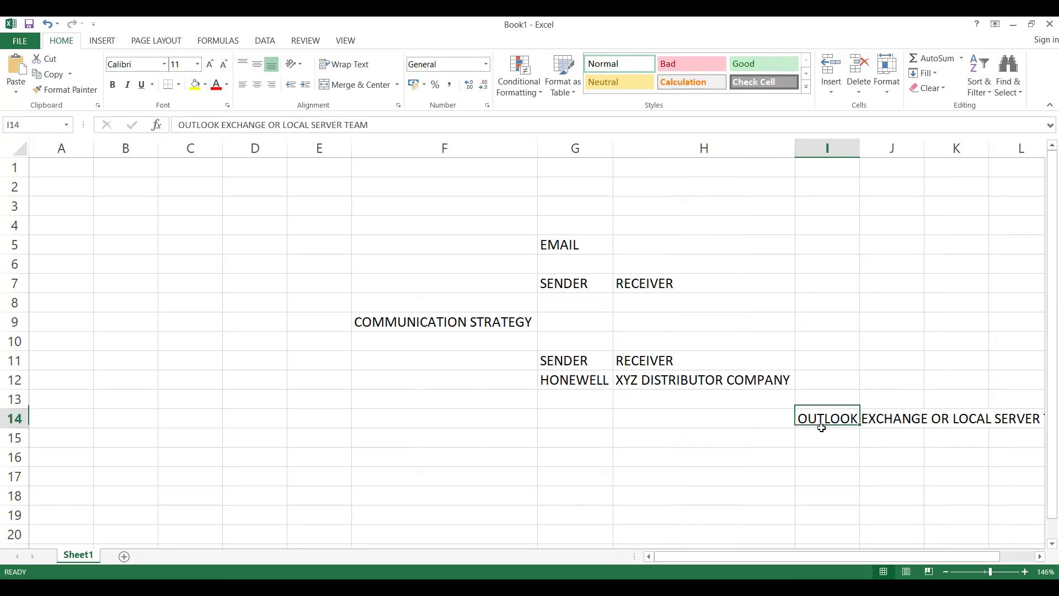
click(915, 429)
click(957, 414)
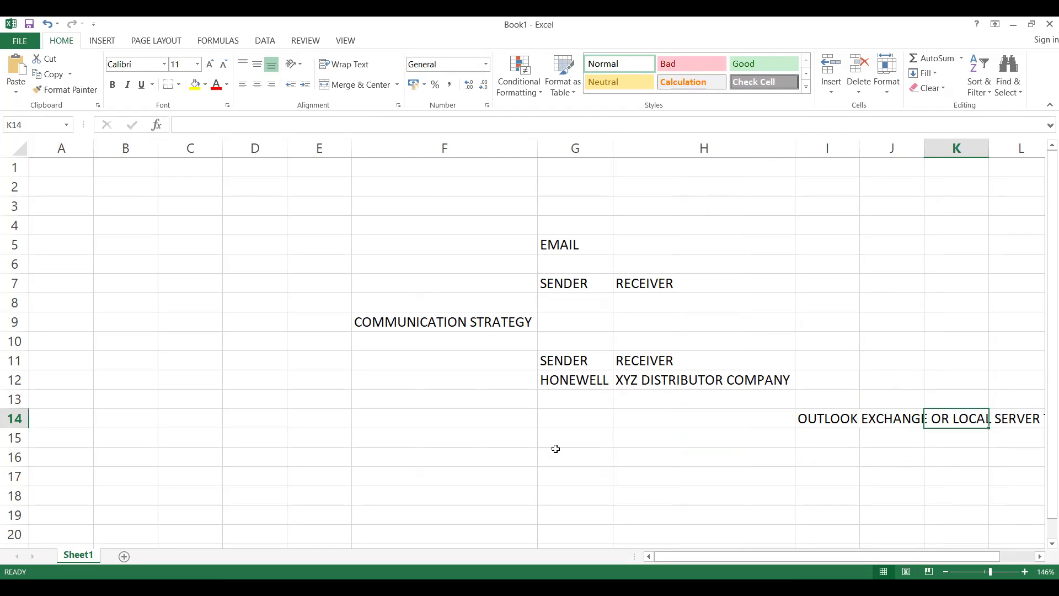
- Enter SAP BASIS TEAM in cell F14
click(444, 422)
text(SAP)
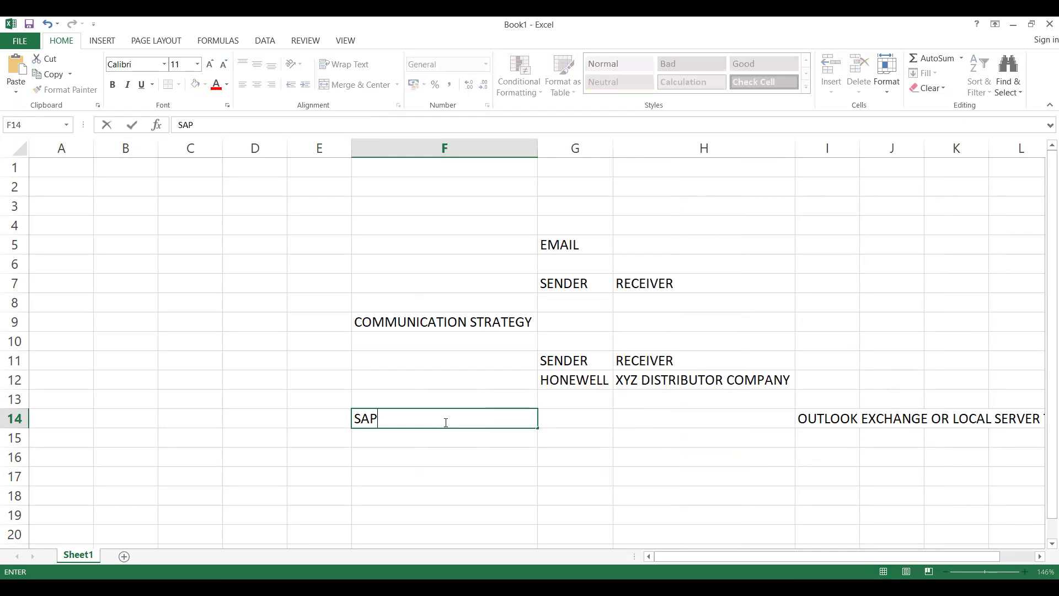
text( BASIS TEAM)
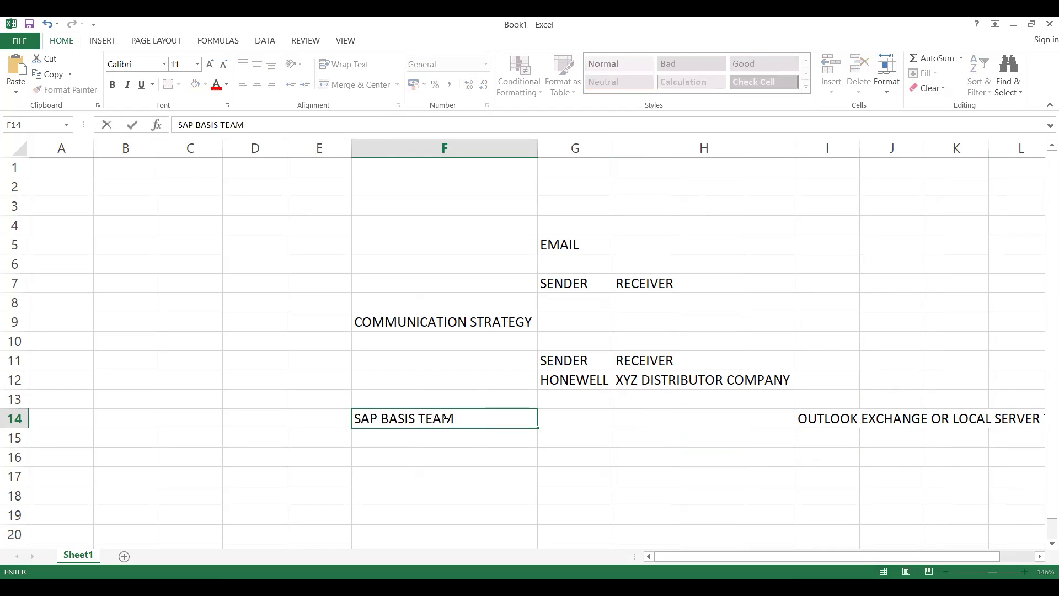
key(Return)
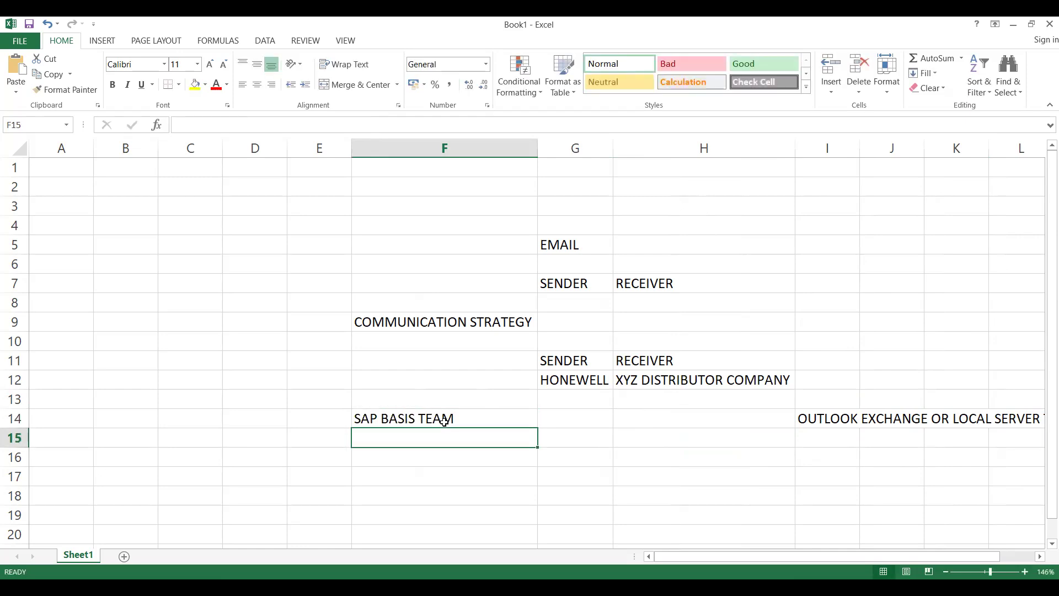
- Enter the transaction code SCOT in cell G15
click(555, 436)
text(SCOTT)
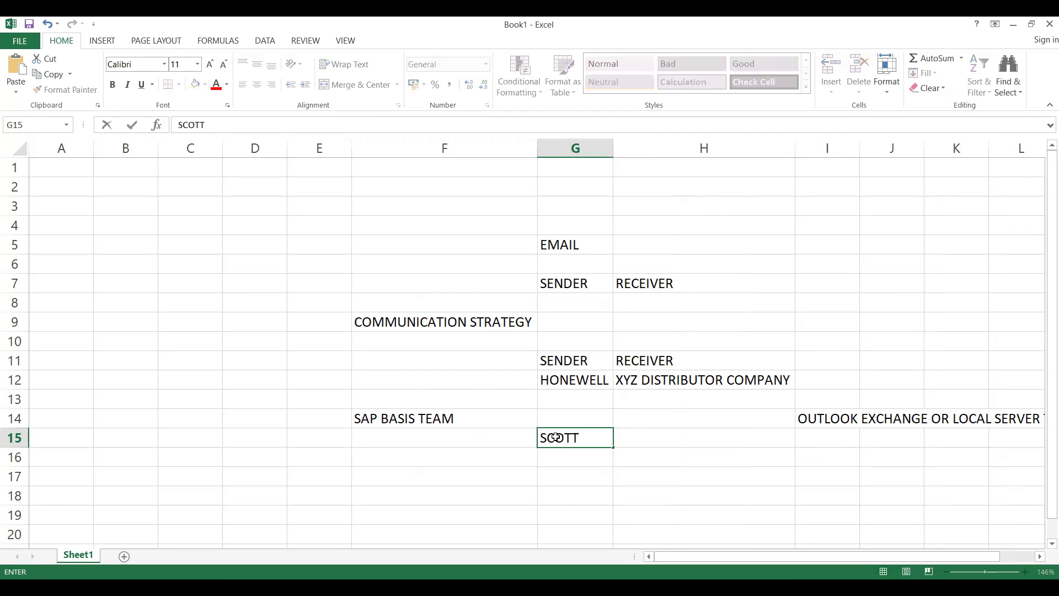
key(Return)
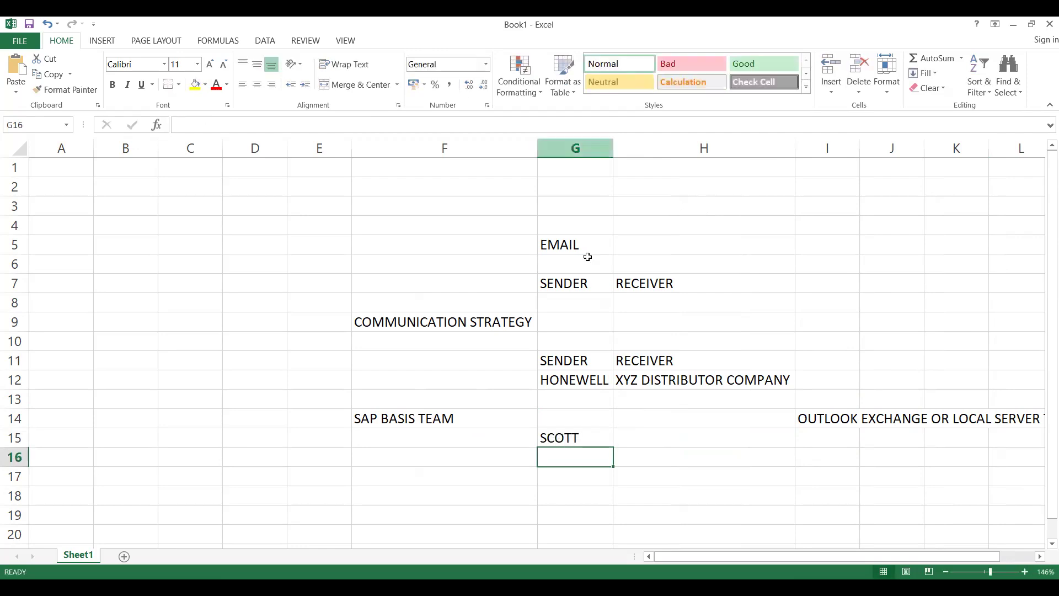
double_click(579, 437)
key(BackSpace)
click(422, 456)
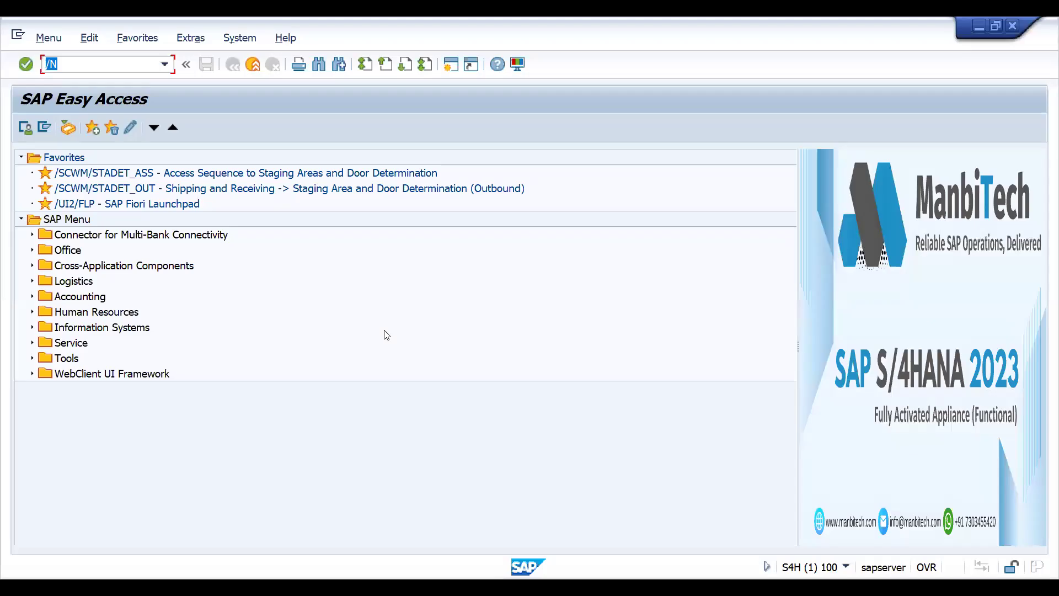
- Switch to SAP, run transaction SCOT and expand the SMTP node in the list of outbound SMTP nodes
text(SCOT)
key(Return)
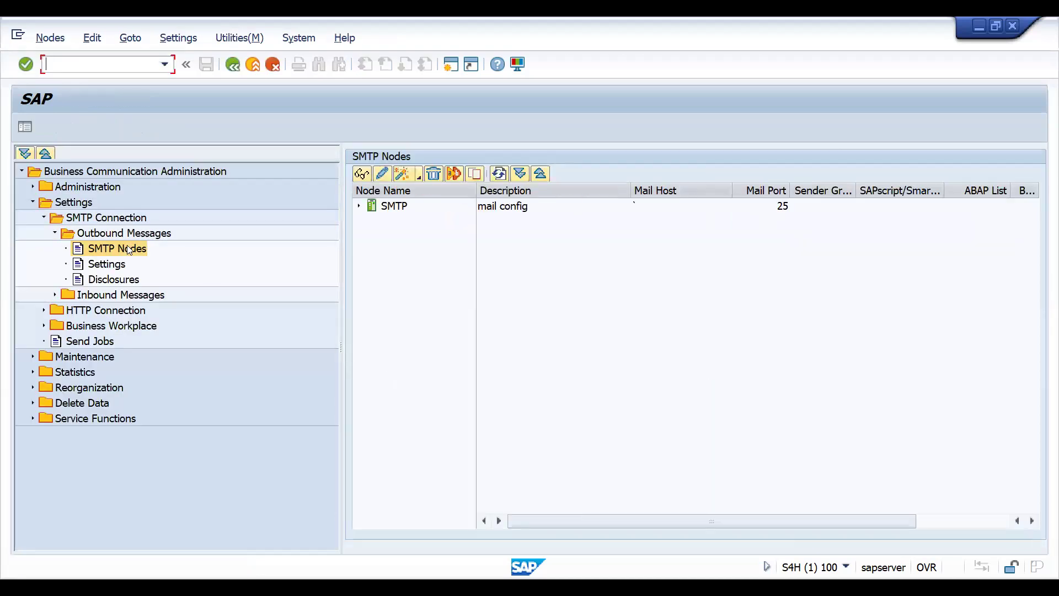
click(358, 206)
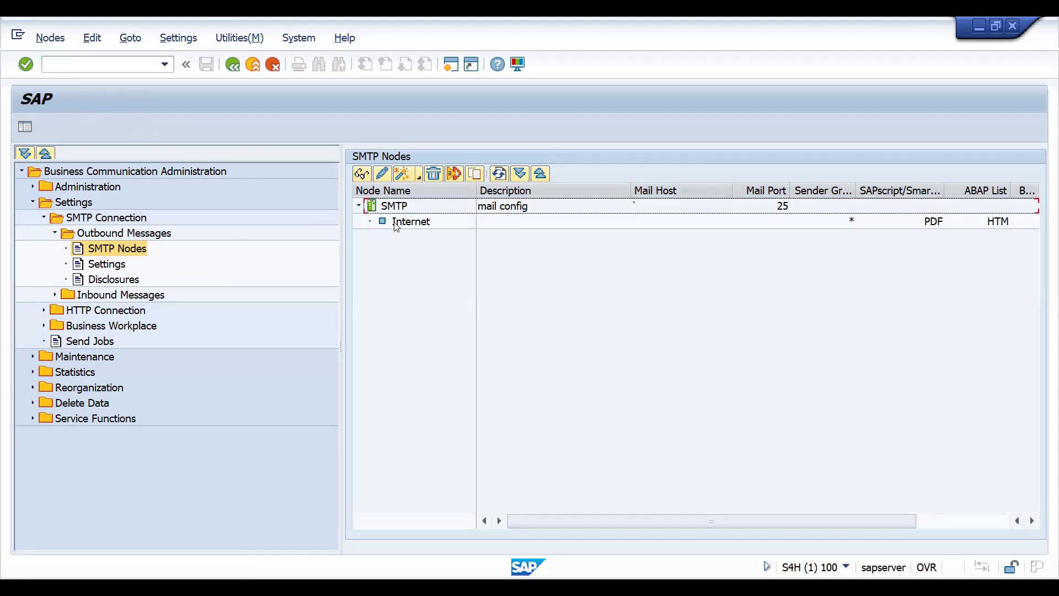
- Review the SMTP node's description and mail port, and the SAPscript/Smart Forms and ABAP List output formats of its Internet entry
click(525, 208)
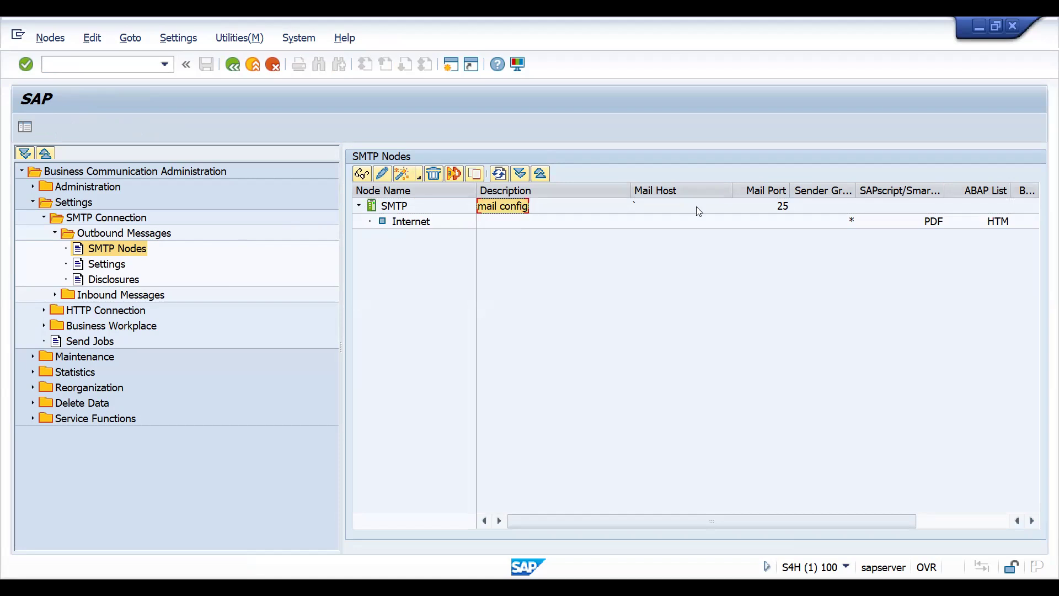
click(758, 210)
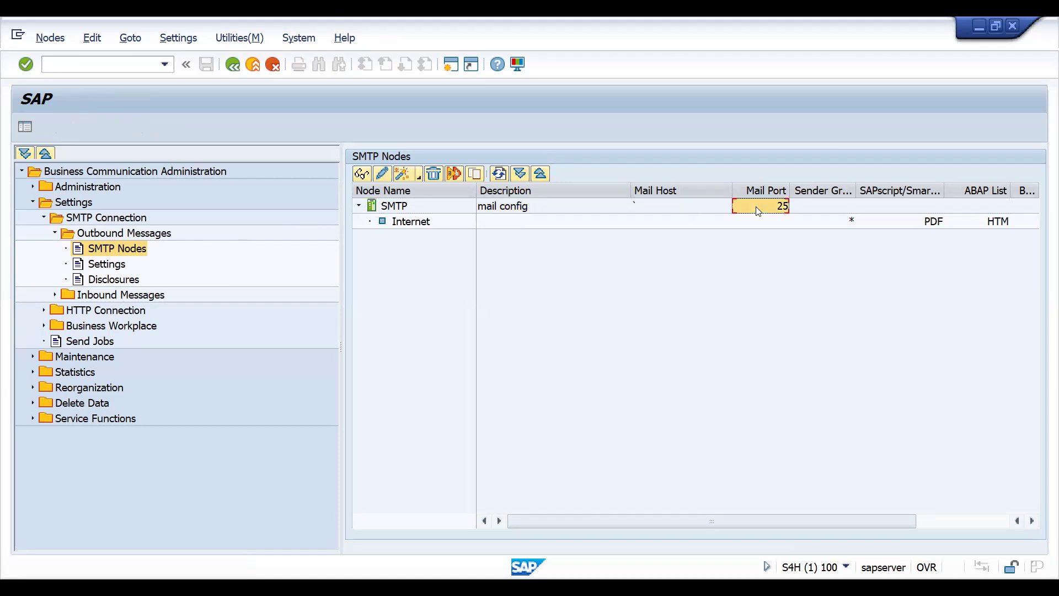
click(869, 222)
click(992, 223)
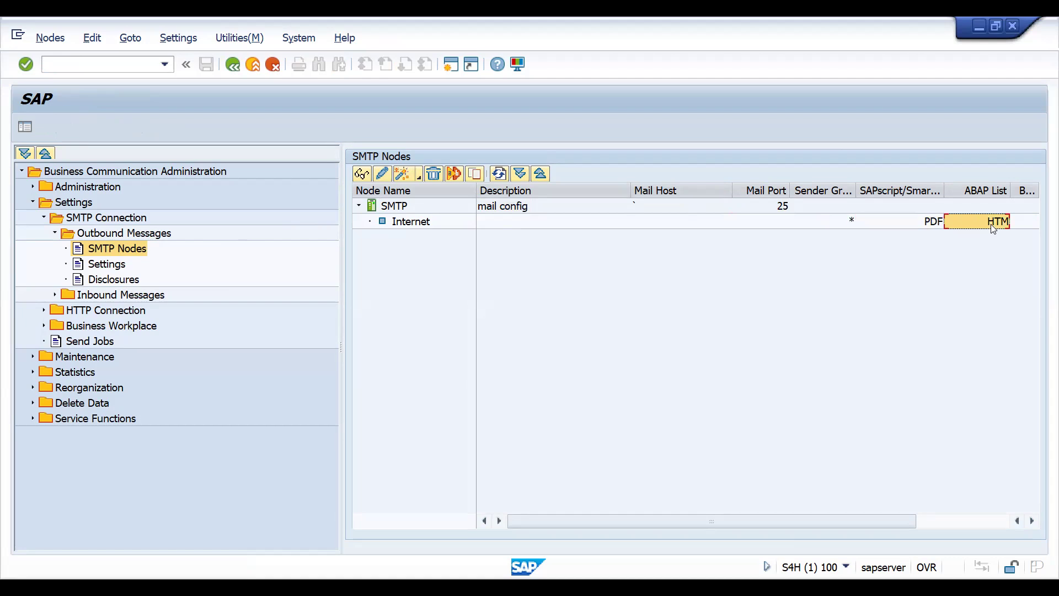
click(904, 224)
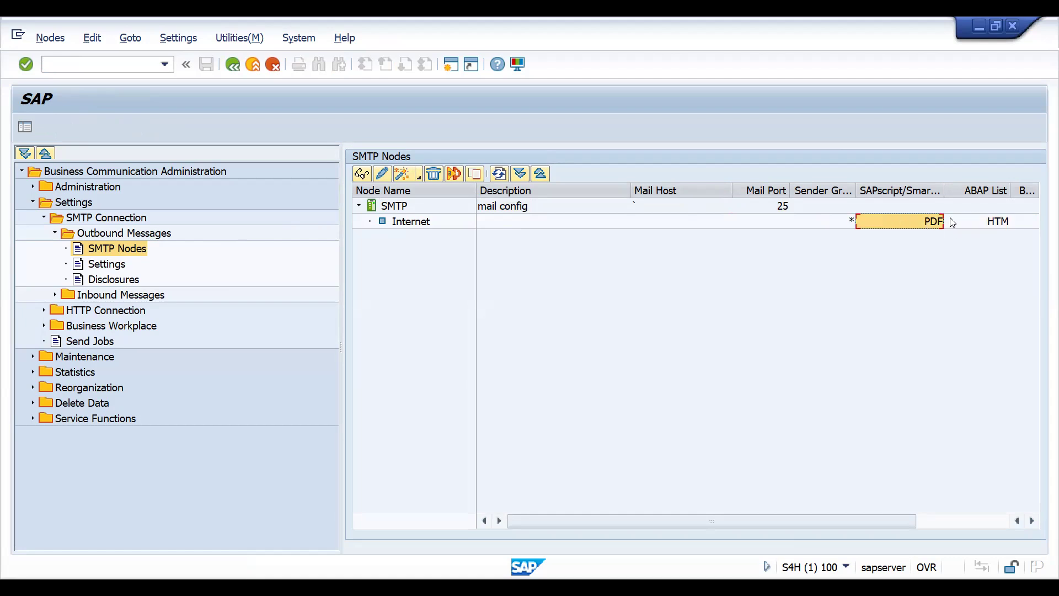
click(969, 225)
- Open the general data of the SMTP node and review its repeat-send waiting time and mail port
click(395, 205)
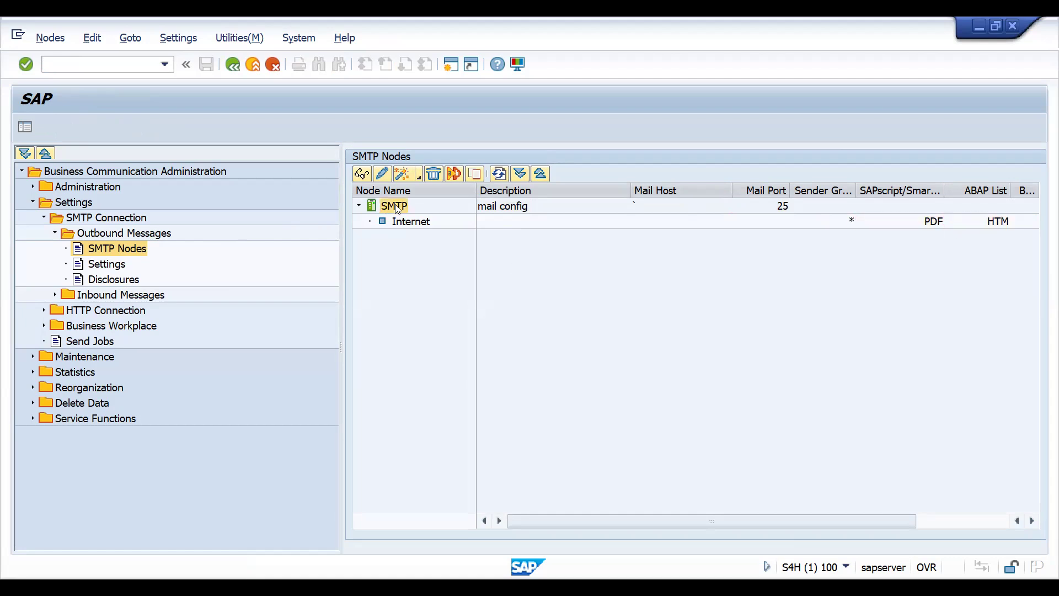
double_click(395, 205)
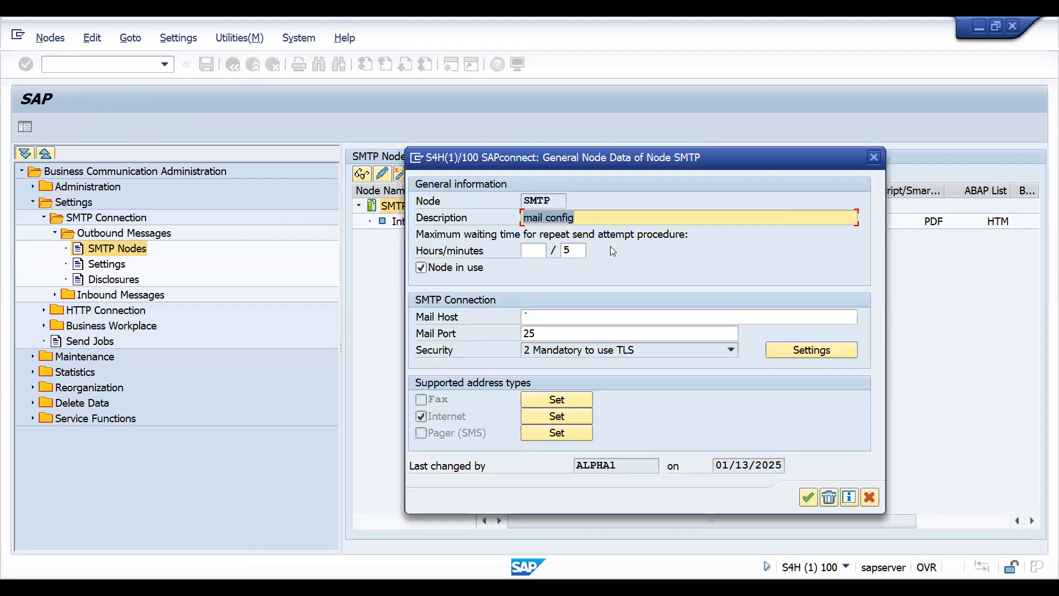
click(543, 251)
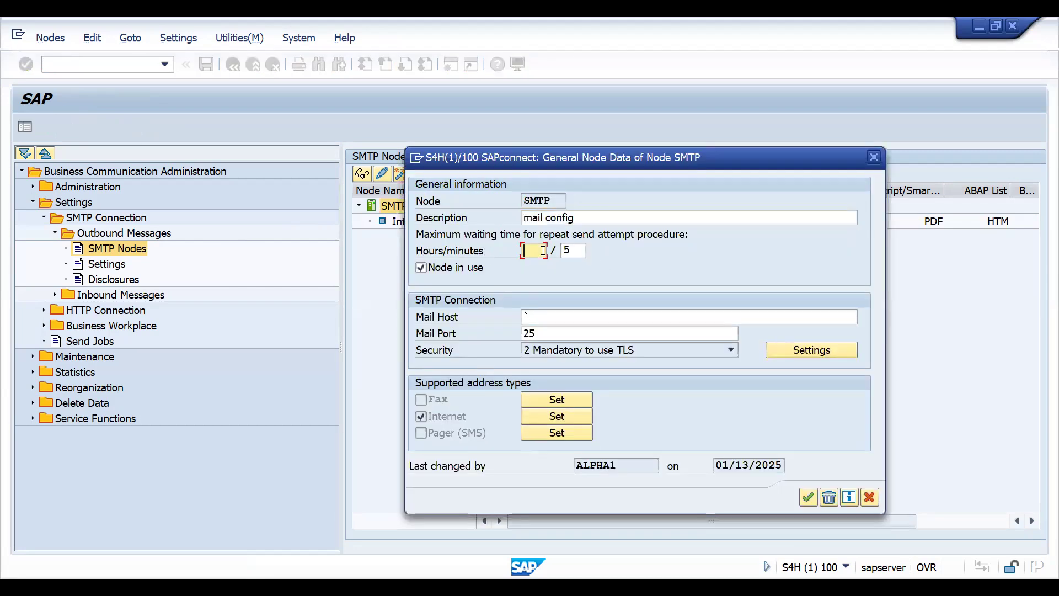
click(571, 252)
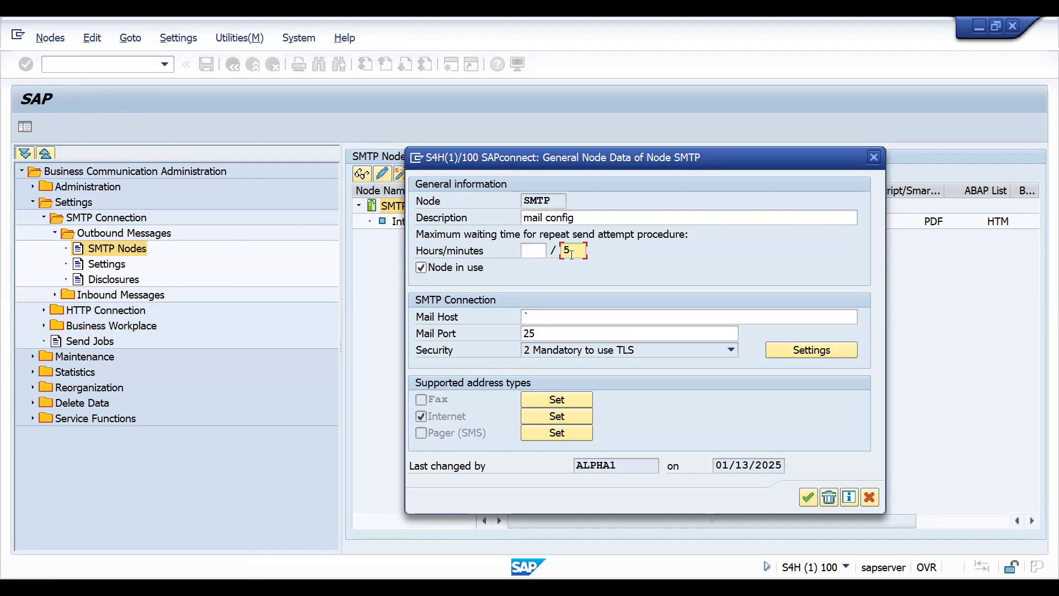
key(shift+Tab)
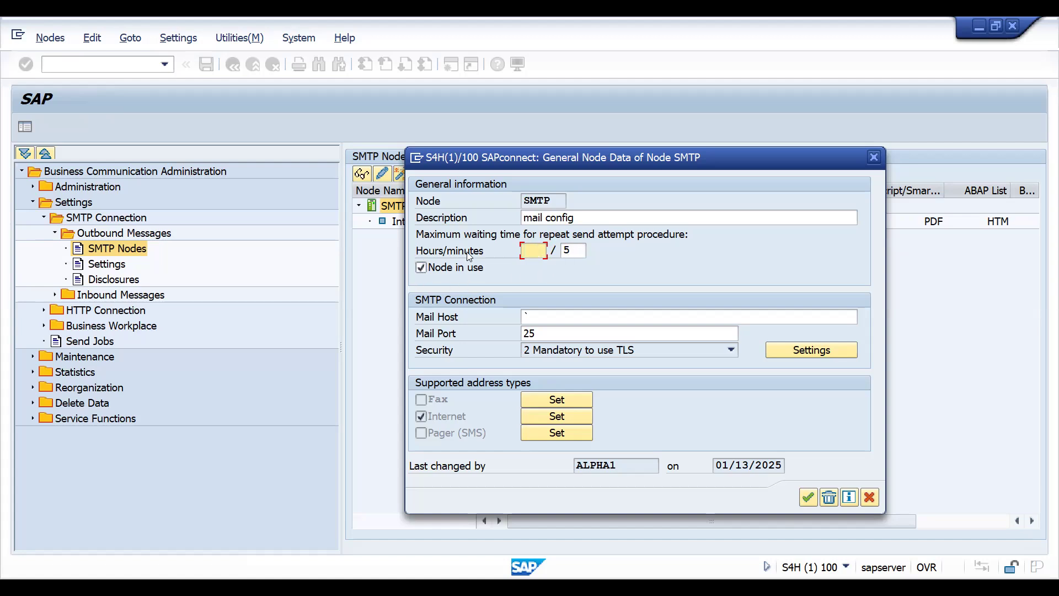
click(545, 337)
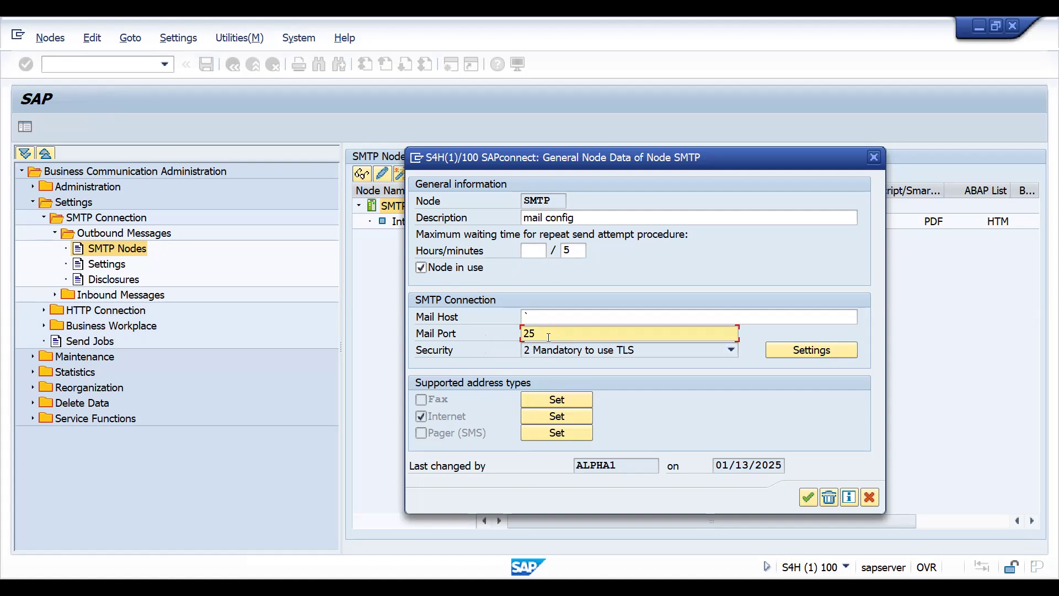
- Review the SMTP node's security settings, including the authentication user name, password and security level, and close them without changes
click(808, 352)
click(566, 371)
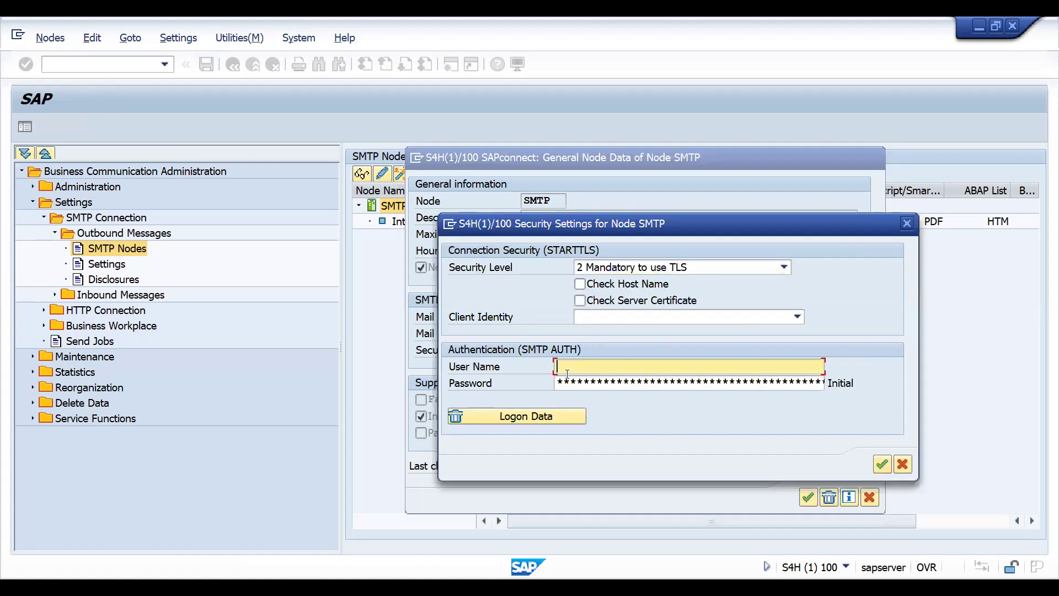
click(579, 388)
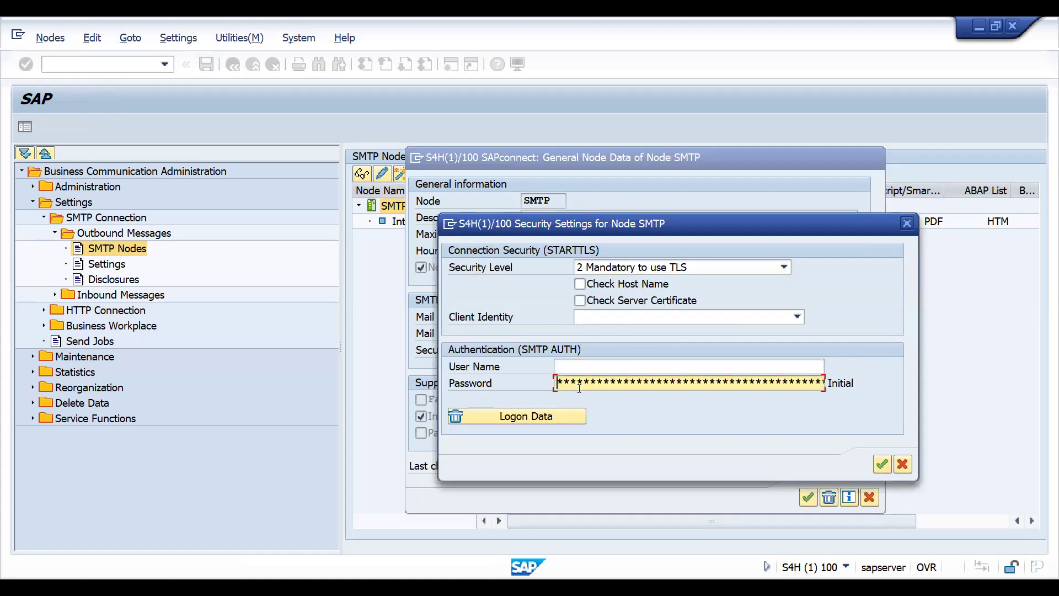
click(573, 370)
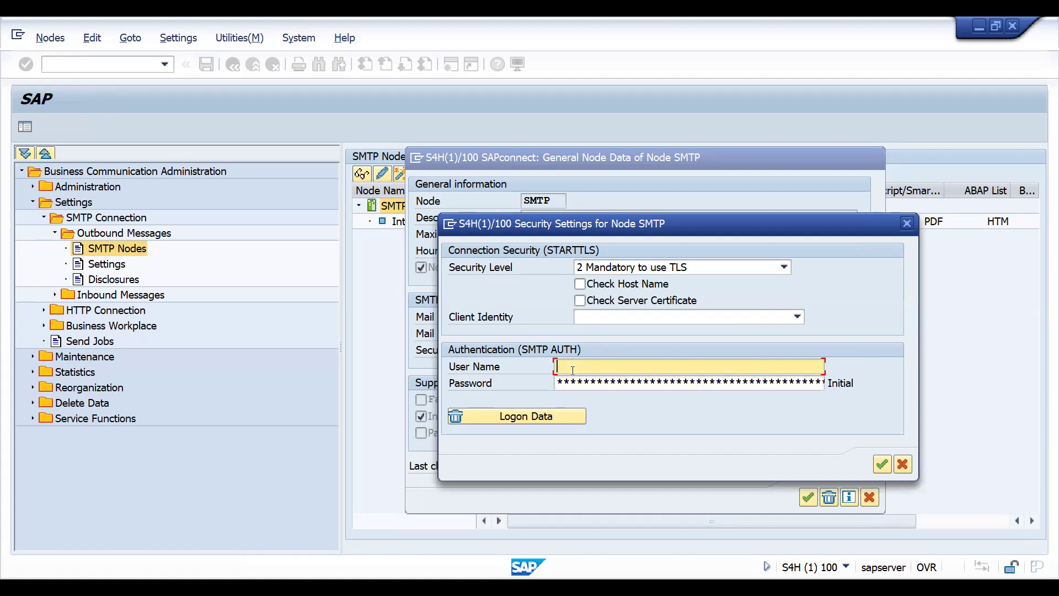
click(568, 380)
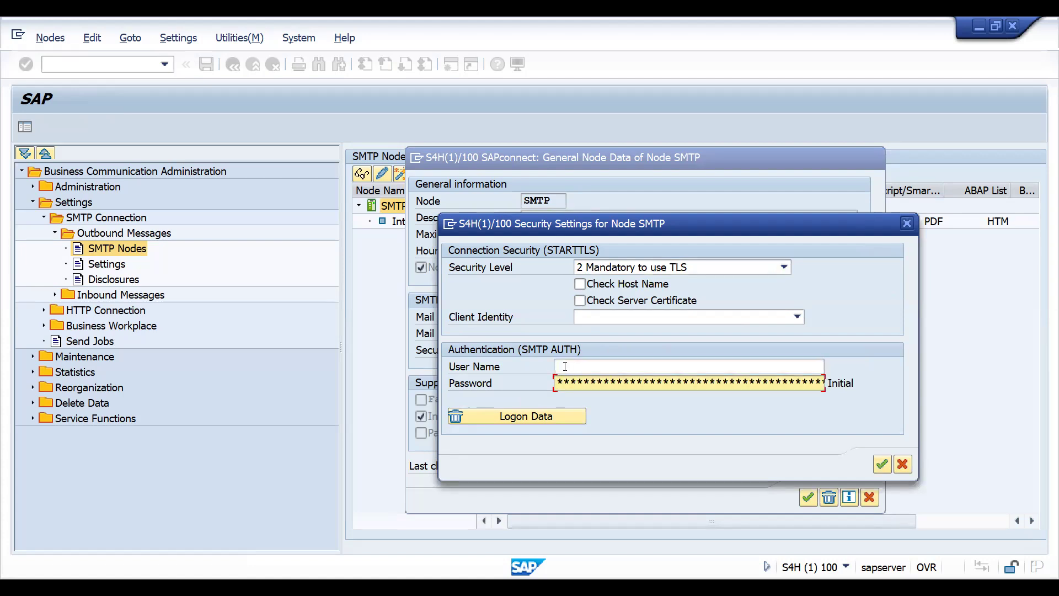
click(565, 366)
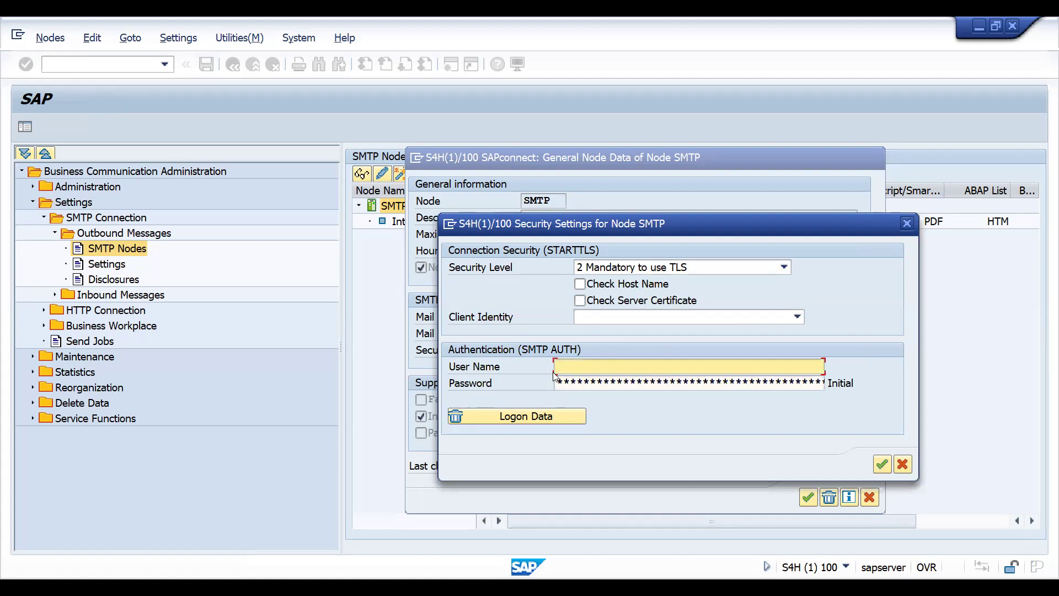
click(678, 265)
click(678, 265)
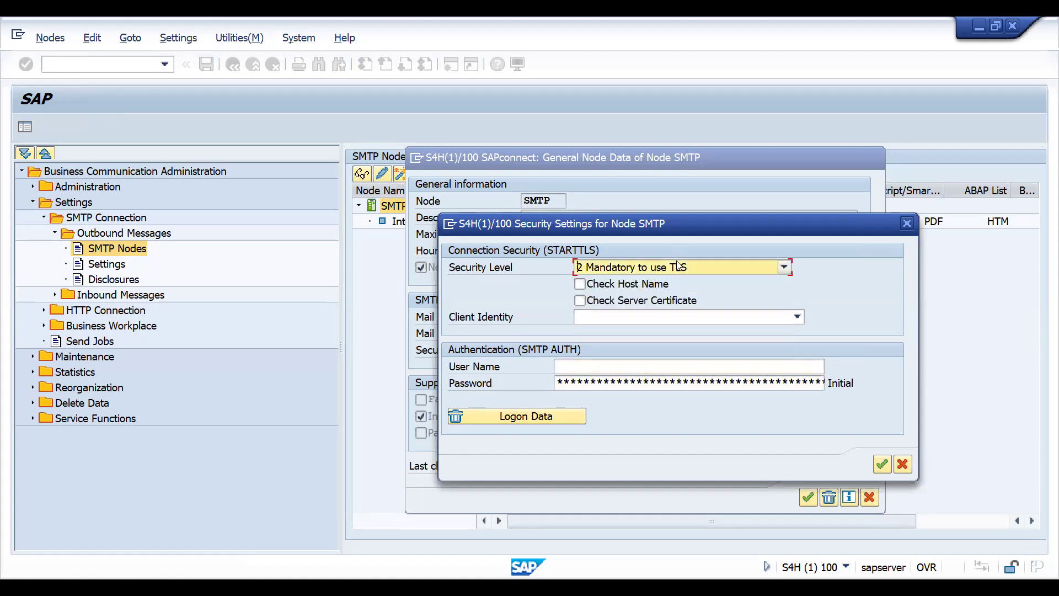
click(907, 226)
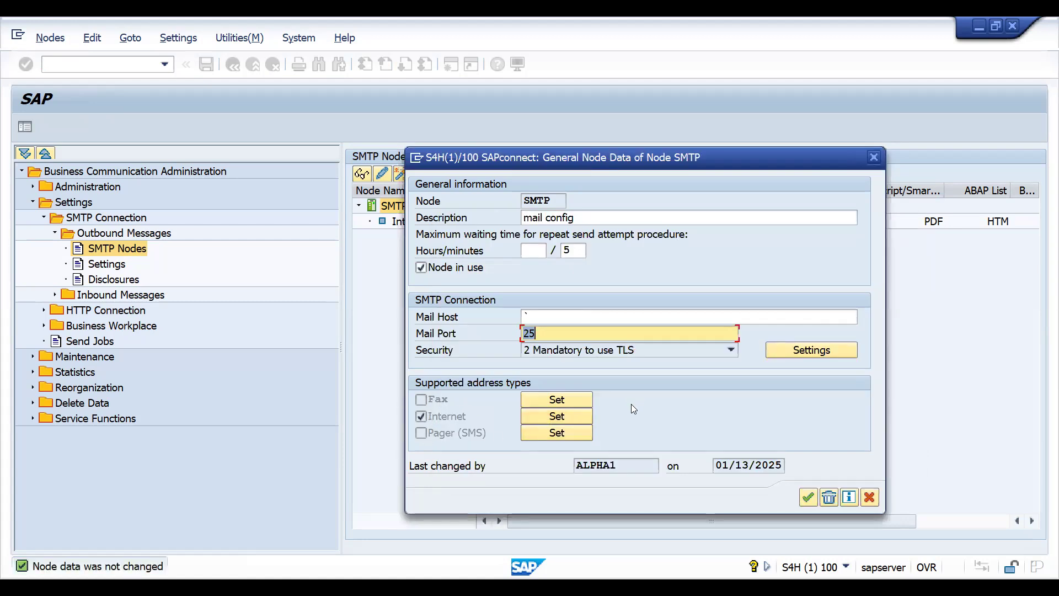
- Check the Internet address type settings from the SMTP node's general data, and close the node without changes
click(569, 419)
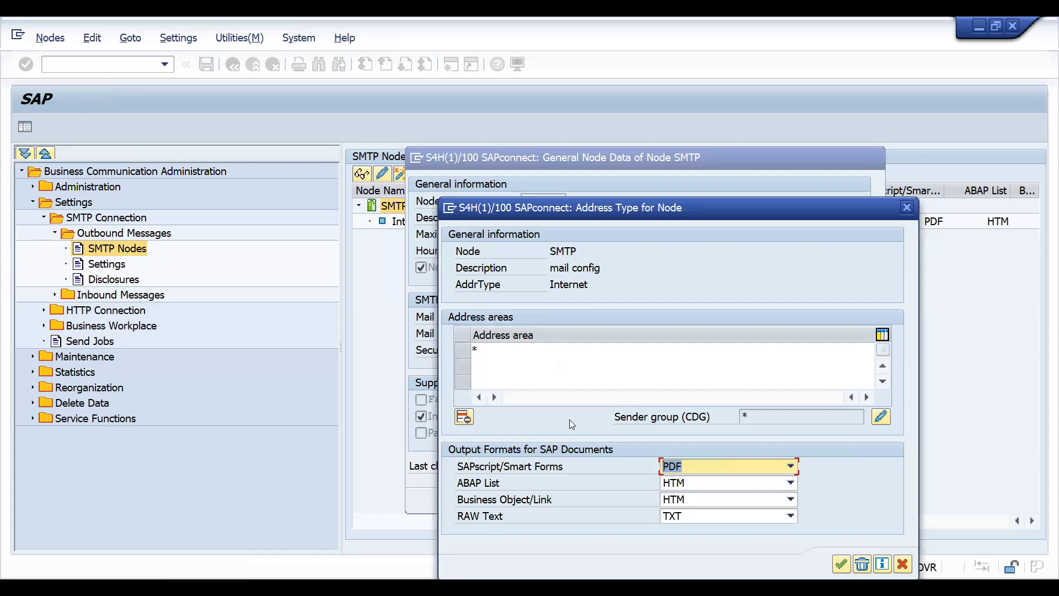
click(908, 208)
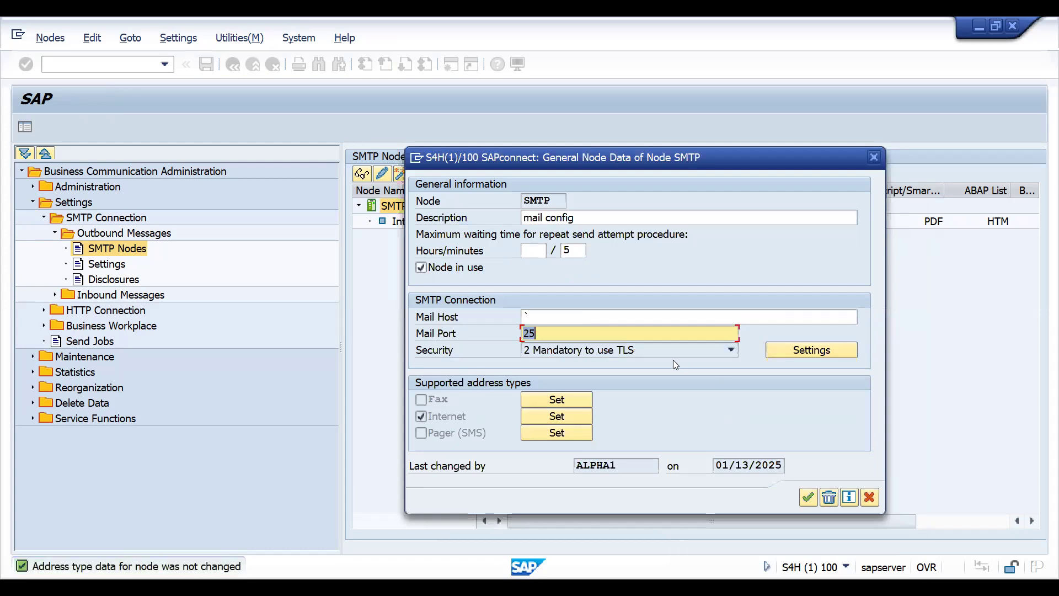
click(870, 498)
- Open the Internet entry under the SMTP node, examine its address areas and close it without changes
click(413, 223)
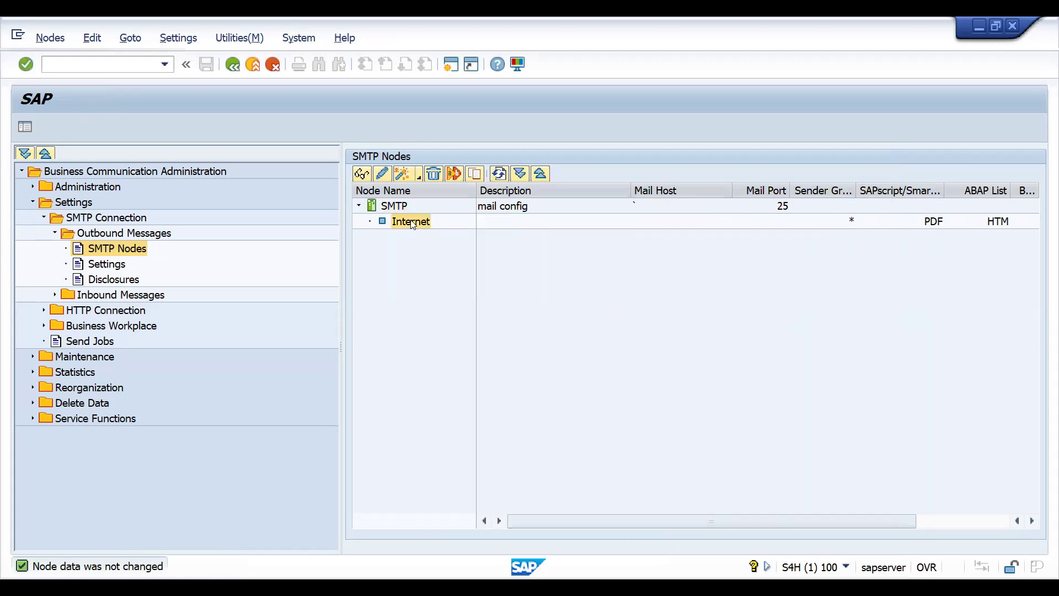
double_click(412, 222)
click(492, 351)
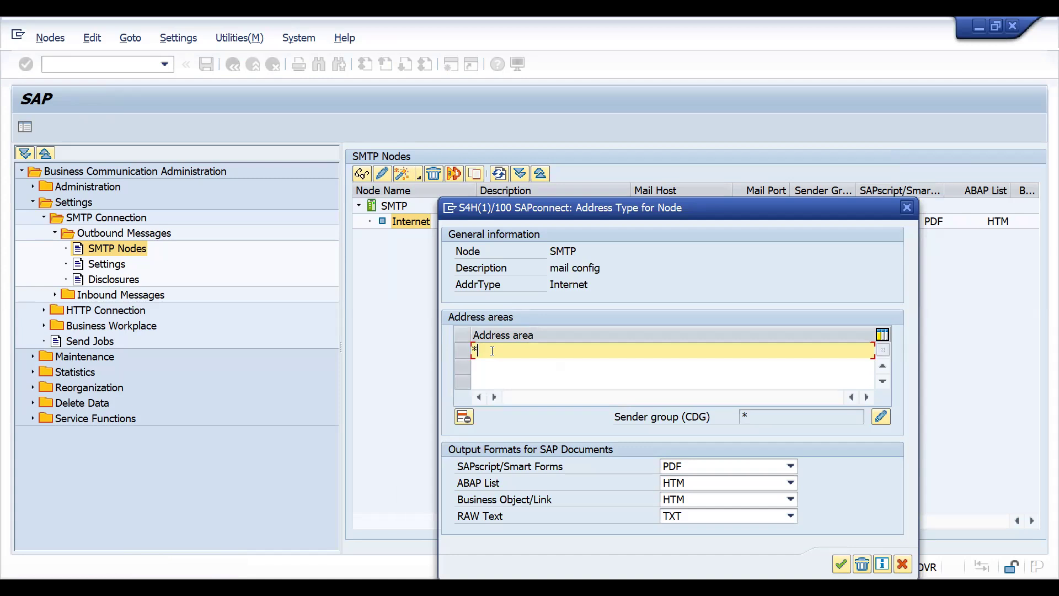
click(485, 376)
click(486, 348)
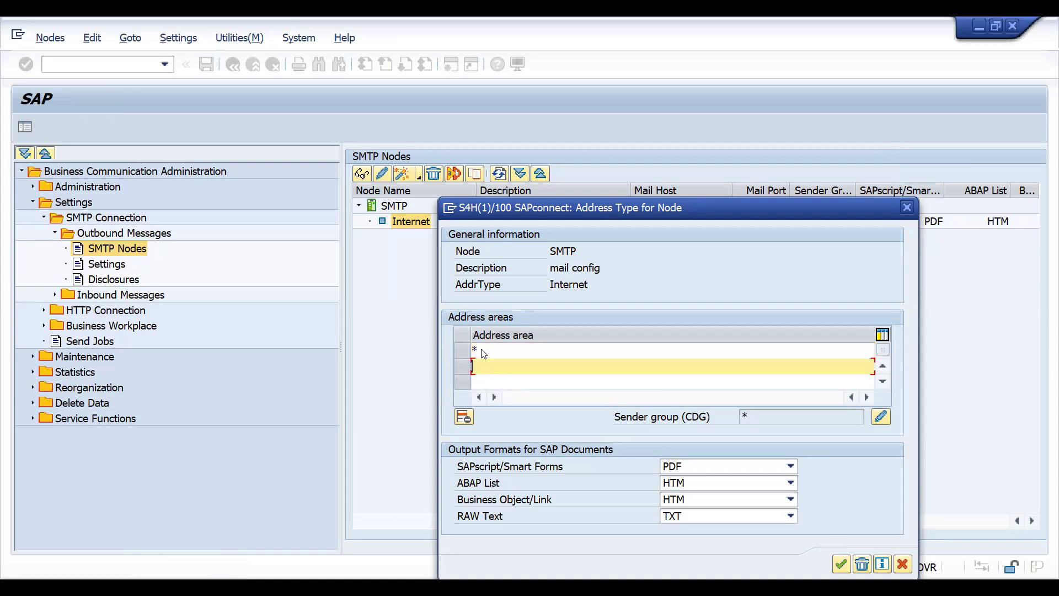
click(907, 569)
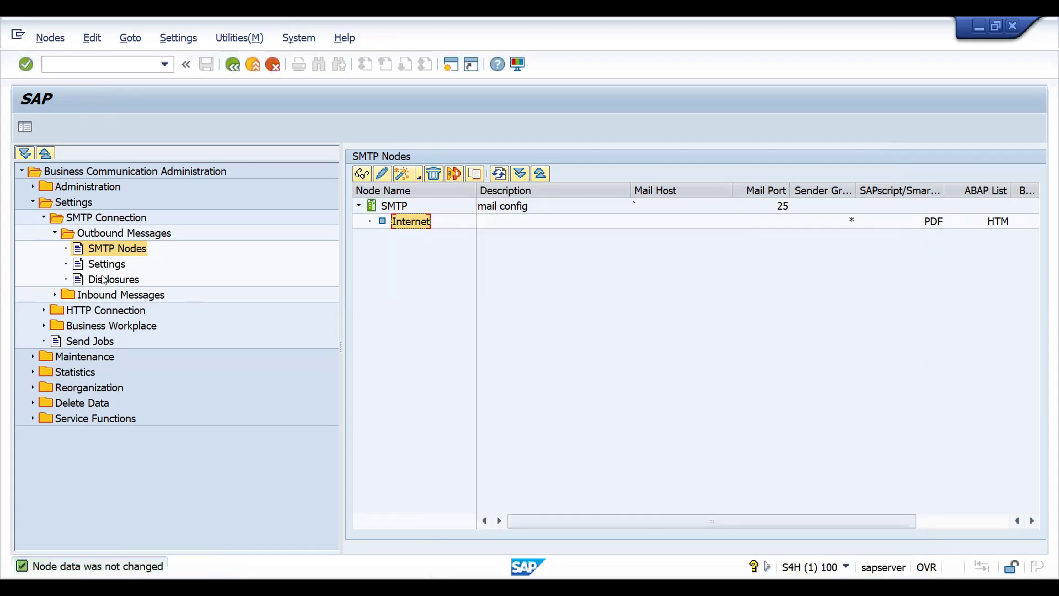
- View the SMTP connection's outbound message settings and return to the SMTP node
click(99, 266)
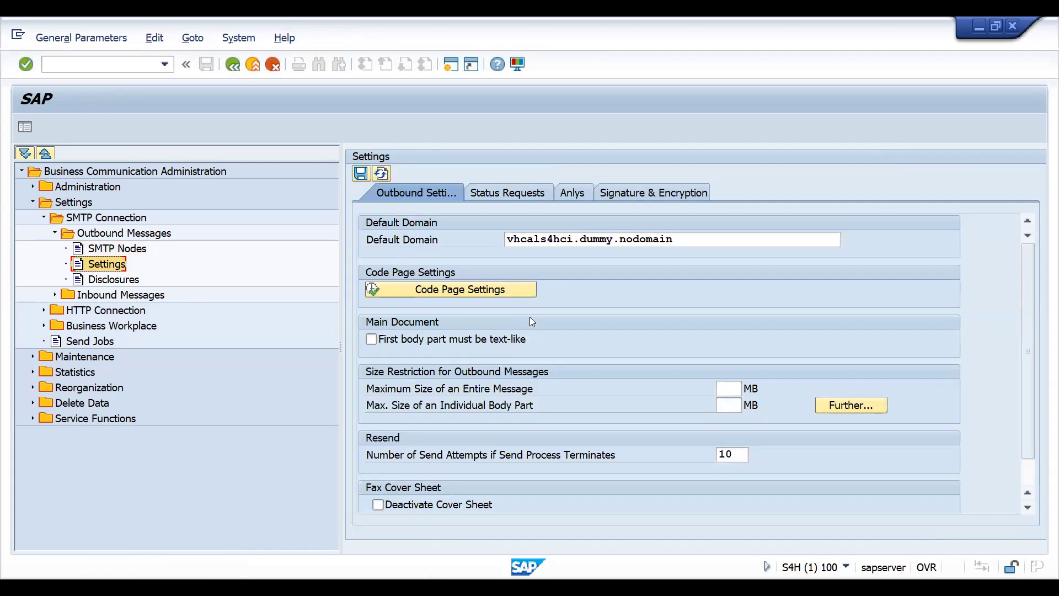
click(233, 66)
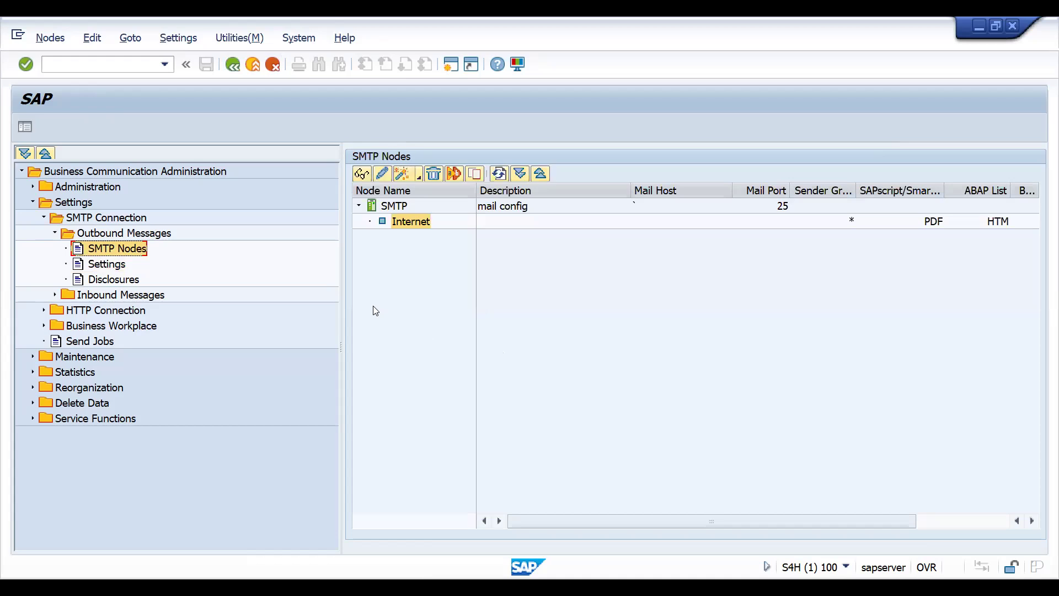
click(391, 207)
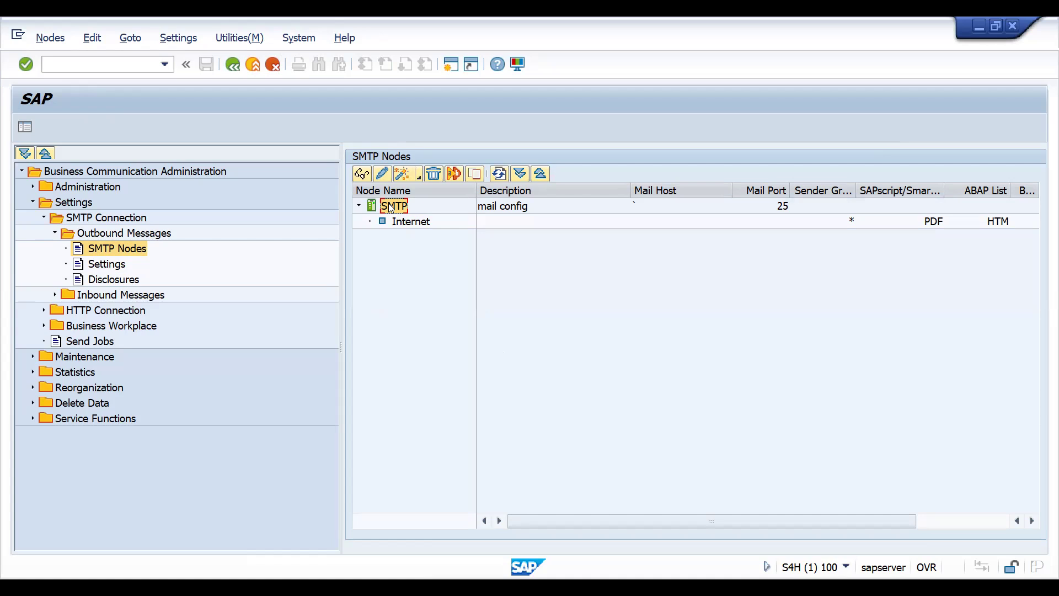
- Check the default domain for Internet mail addresses and accept it as it is
click(167, 62)
click(175, 41)
click(524, 299)
click(165, 40)
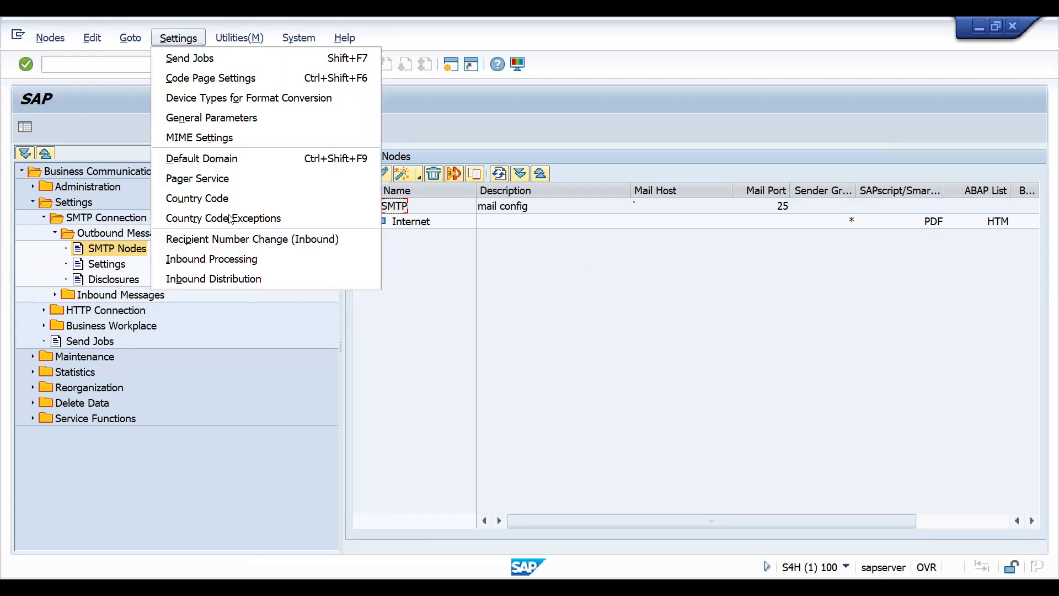
click(231, 160)
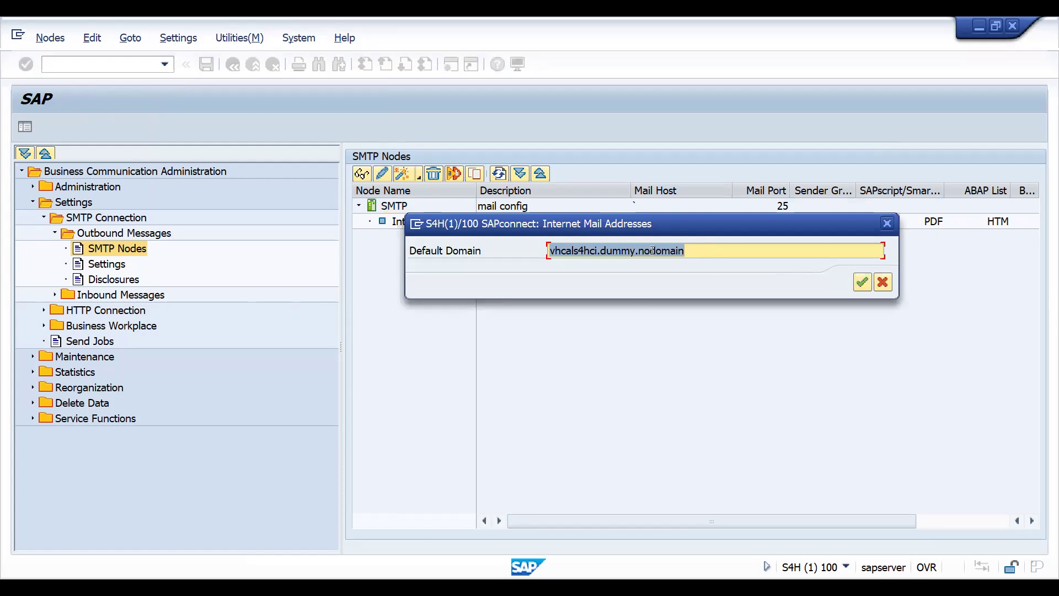
click(864, 285)
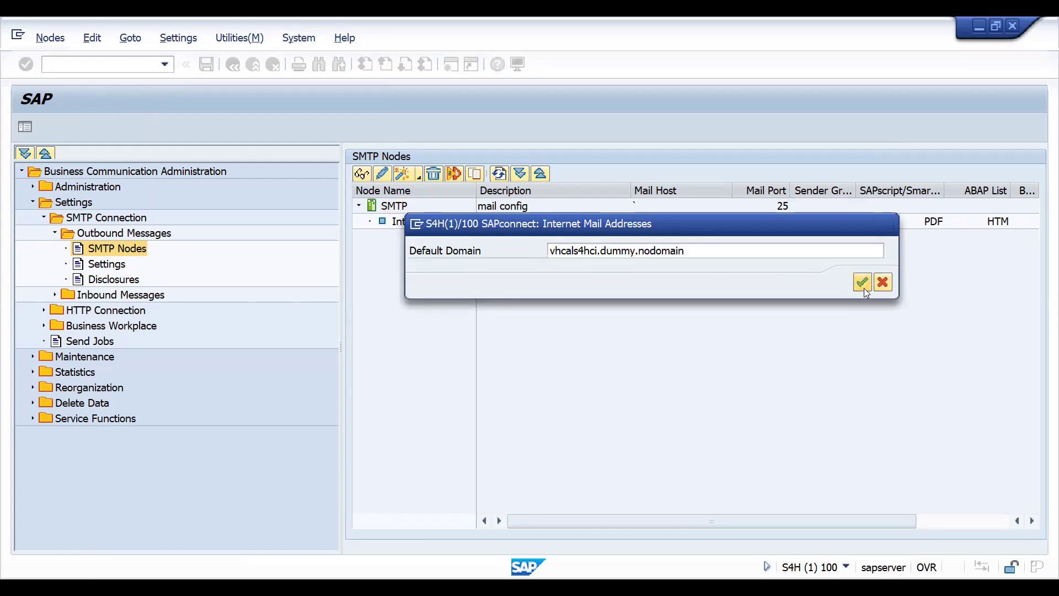
- Display the active and scheduled send jobs and compare the address types and periods of the two jobs
click(180, 37)
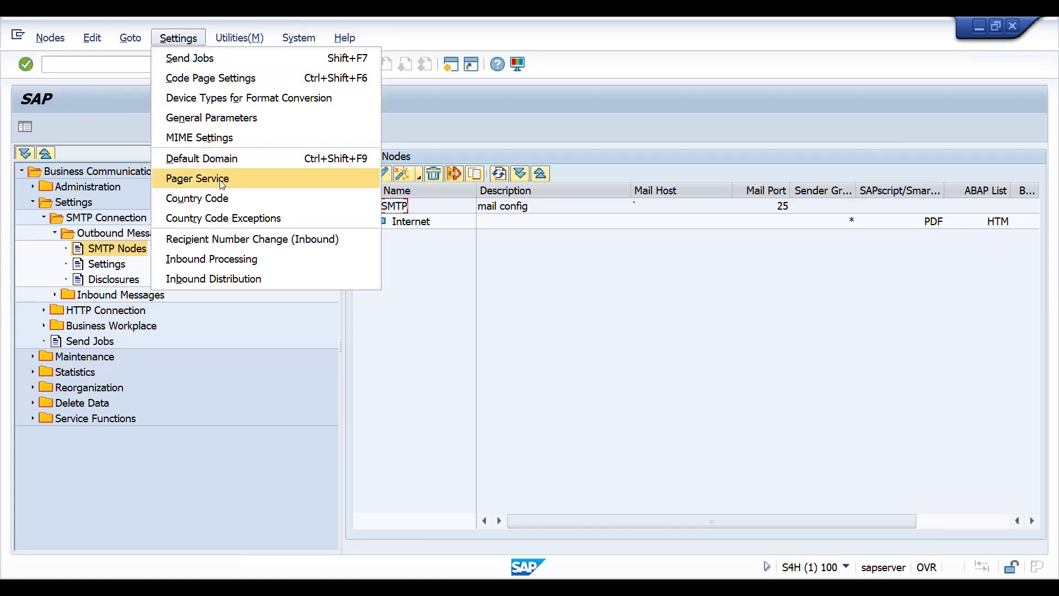
click(205, 62)
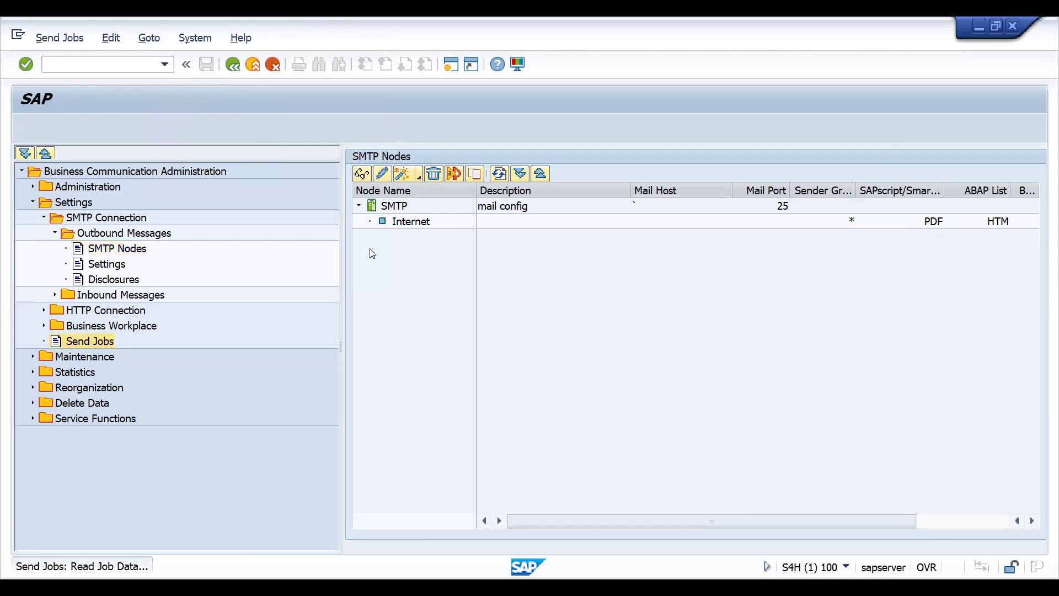
click(393, 251)
click(390, 237)
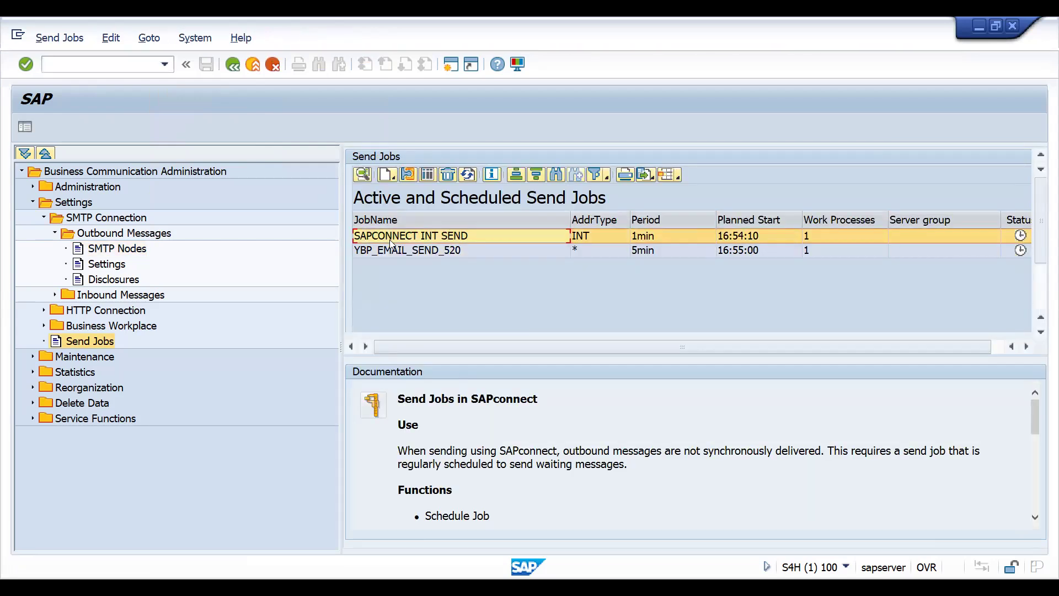
click(586, 251)
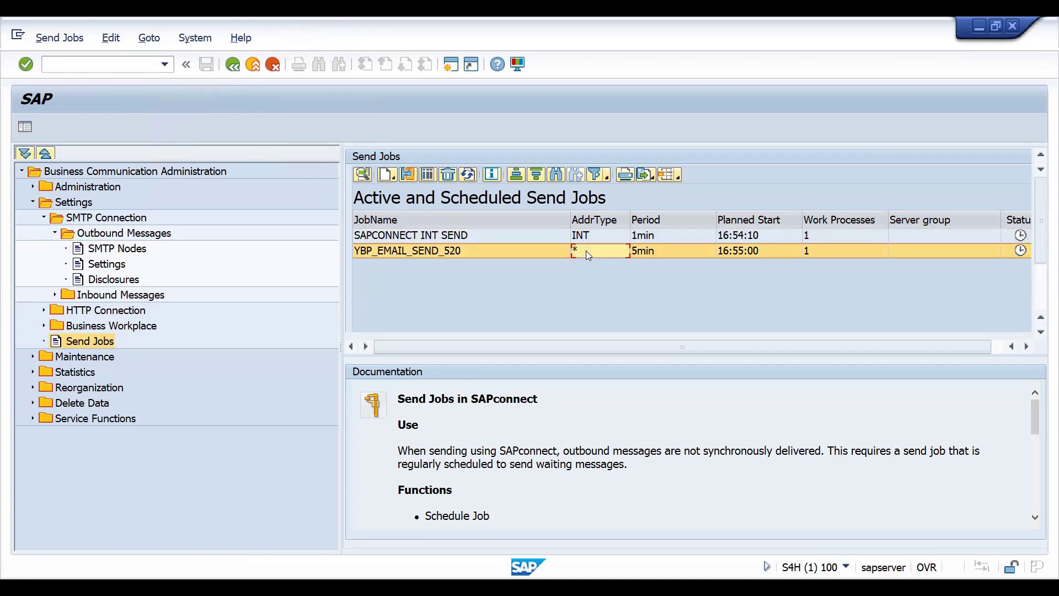
click(652, 253)
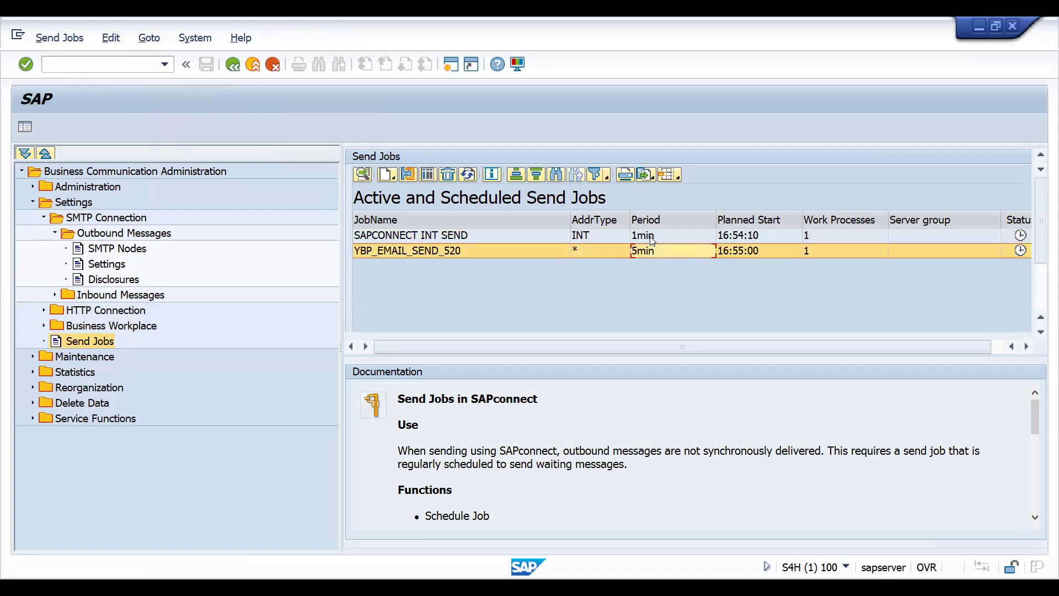
click(651, 238)
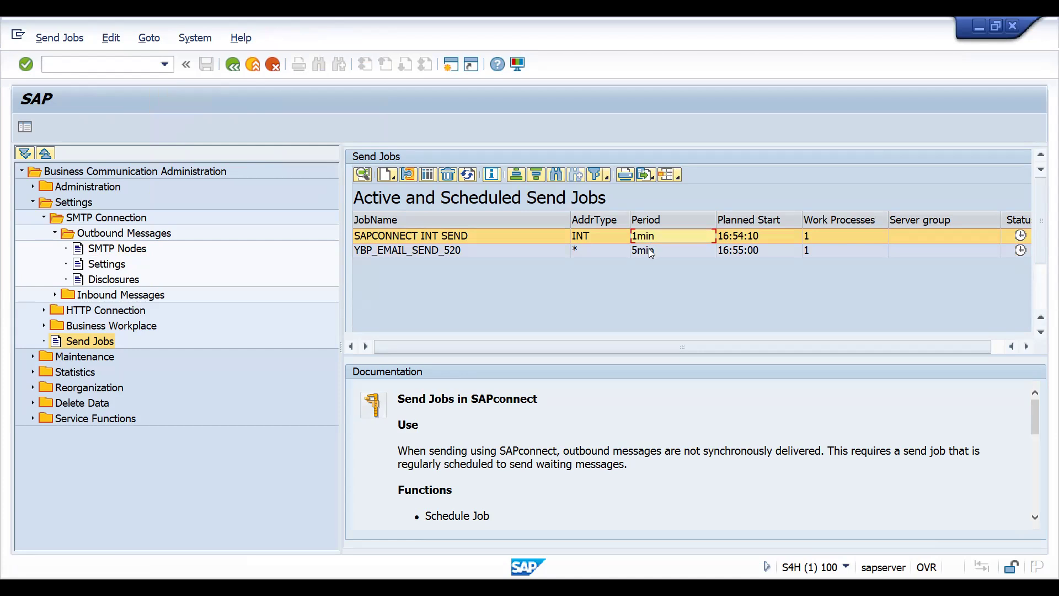
- Open the parameters of the SAPCONNECT INT SEND job and view its variant details
click(401, 236)
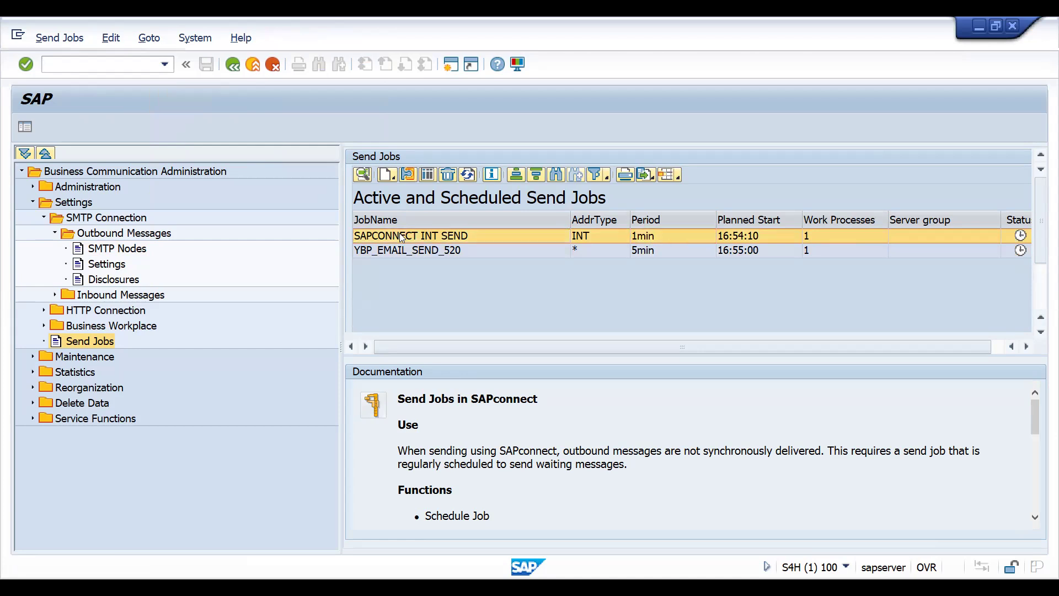
double_click(400, 233)
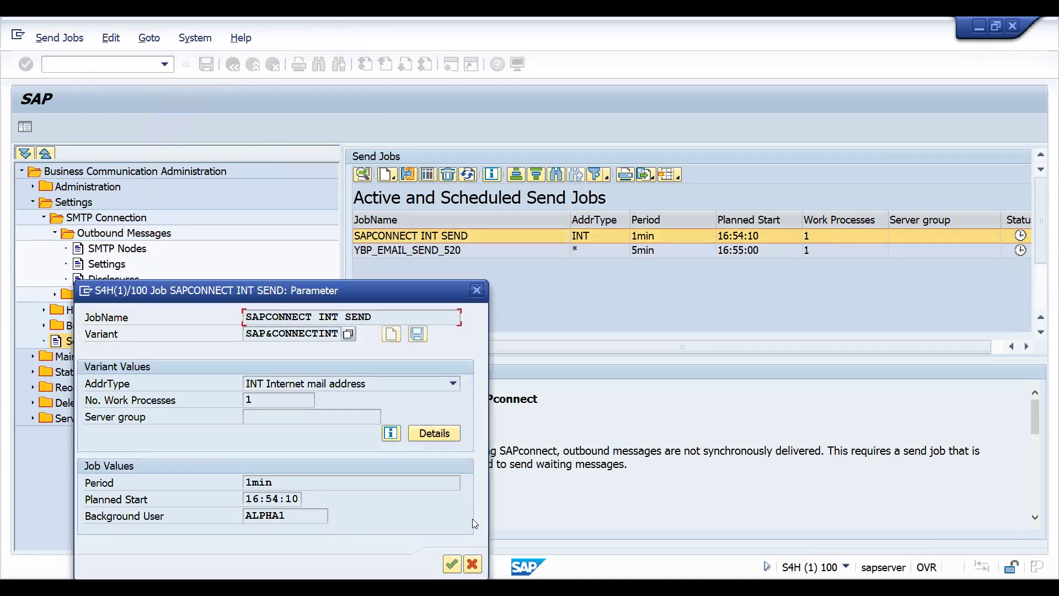
click(428, 434)
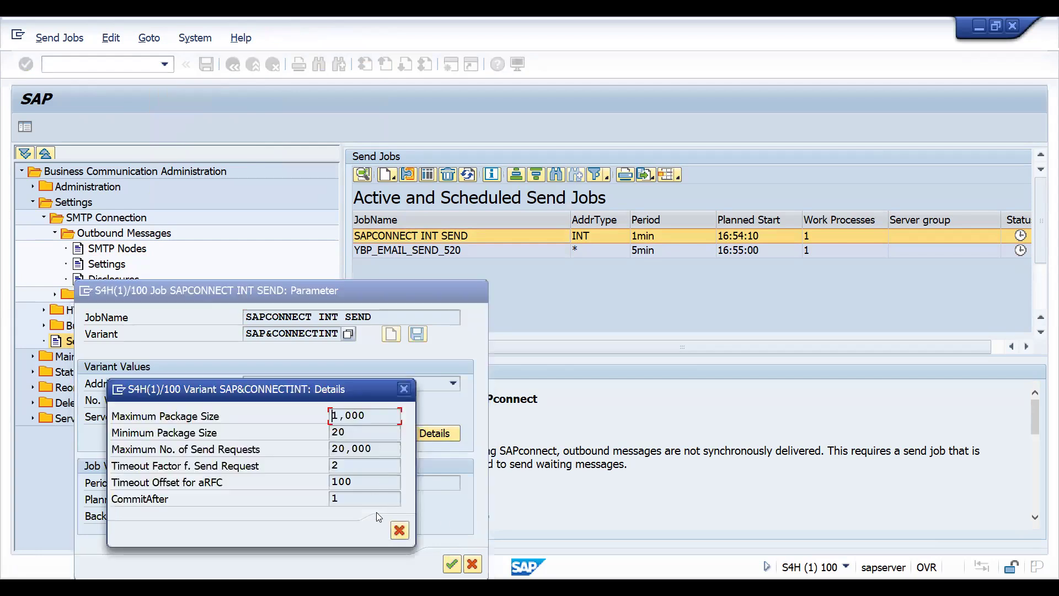
- Close the send job's variant details and parameters, and exit the communication administration to the SAP Easy Access screen
click(397, 532)
click(451, 565)
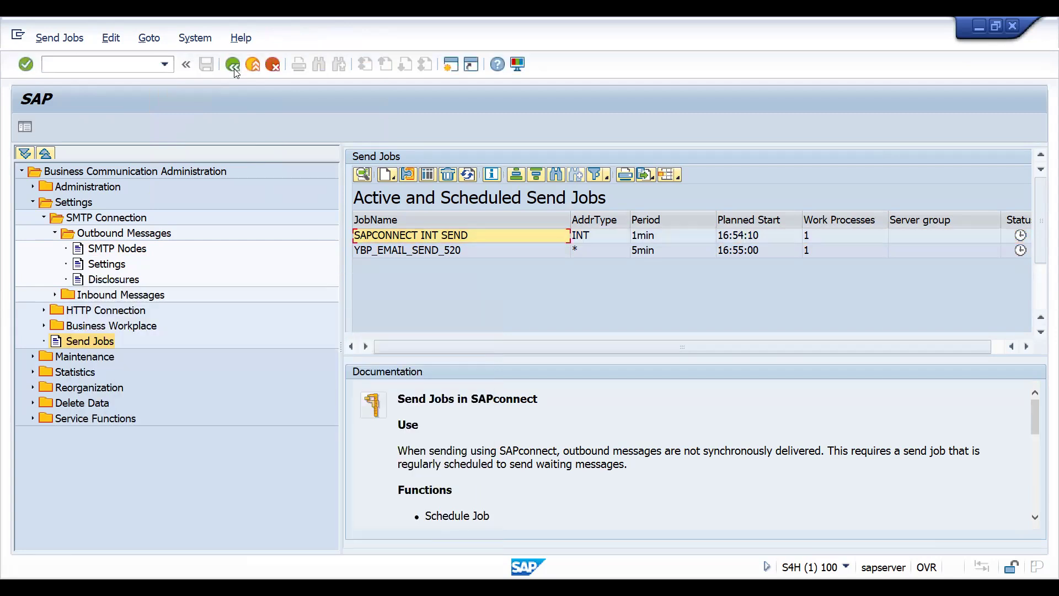
click(234, 65)
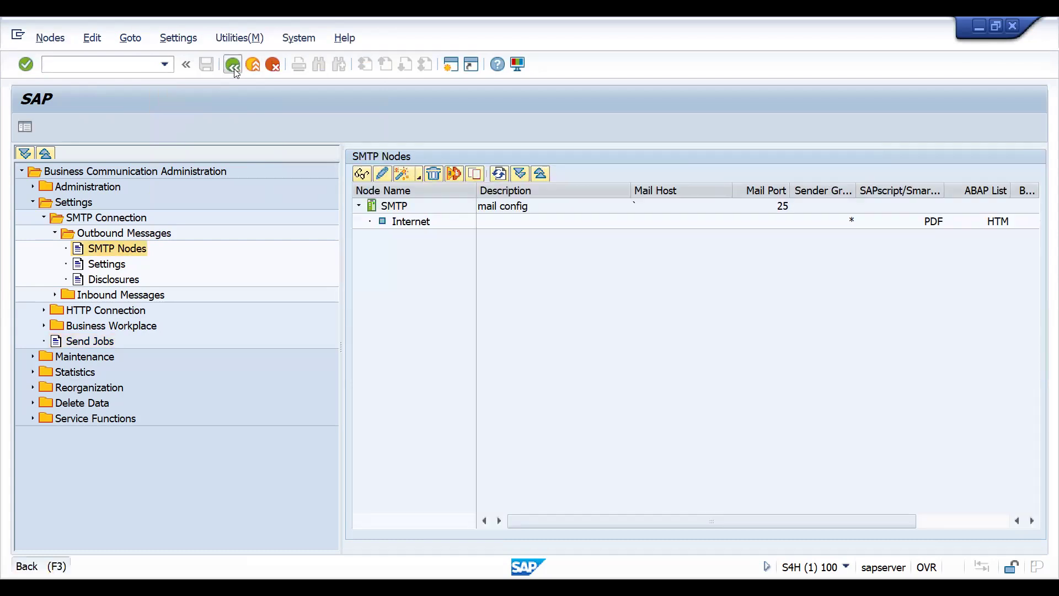
click(233, 65)
text(/NVA01)
key(Return)
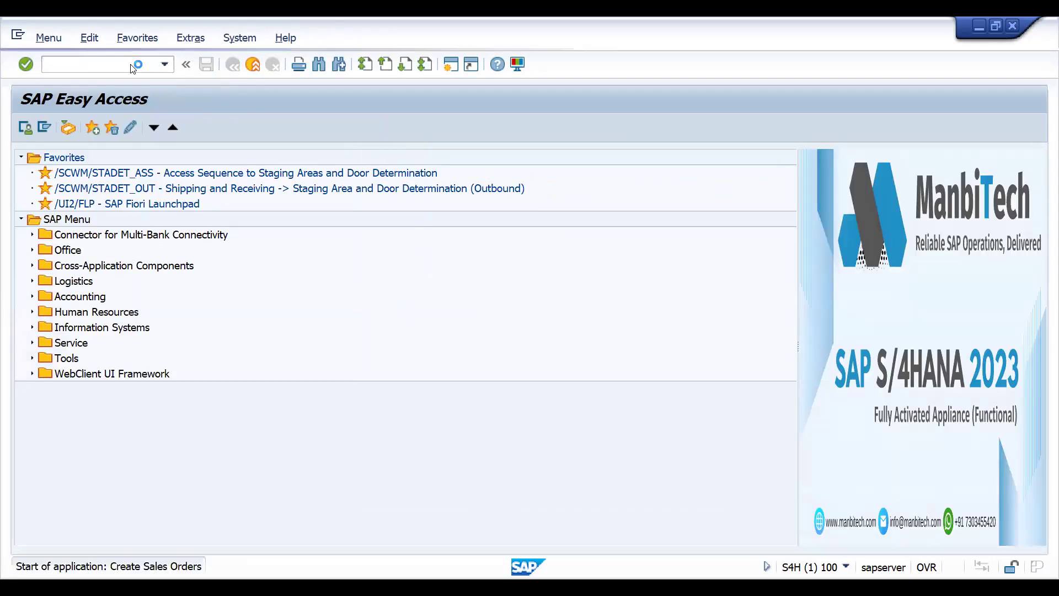
key(BackSpace)
key(Return)
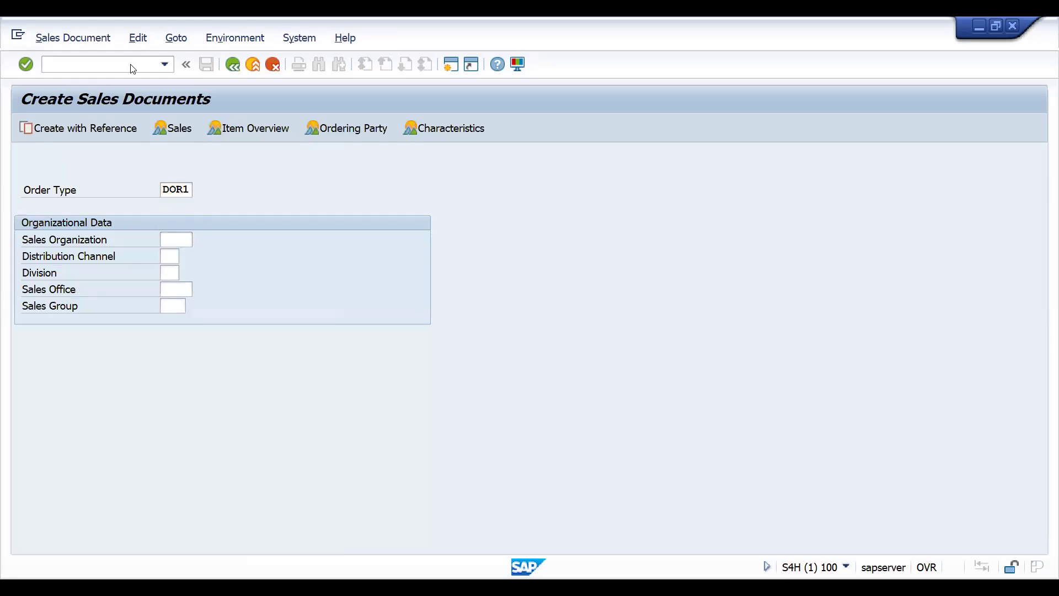
key(Return)
key(BackSpace)
key(Return)
- Start transaction BP, search for the business partner by the customer number and open BIMBISARA LTD
key(Return)
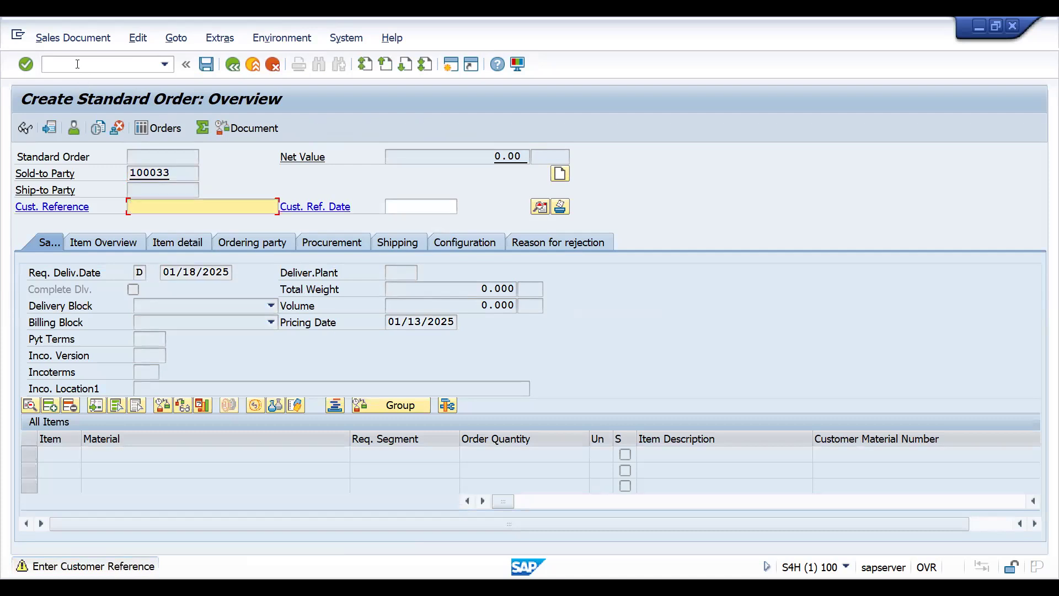
click(77, 64)
text(/NBP)
key(Return)
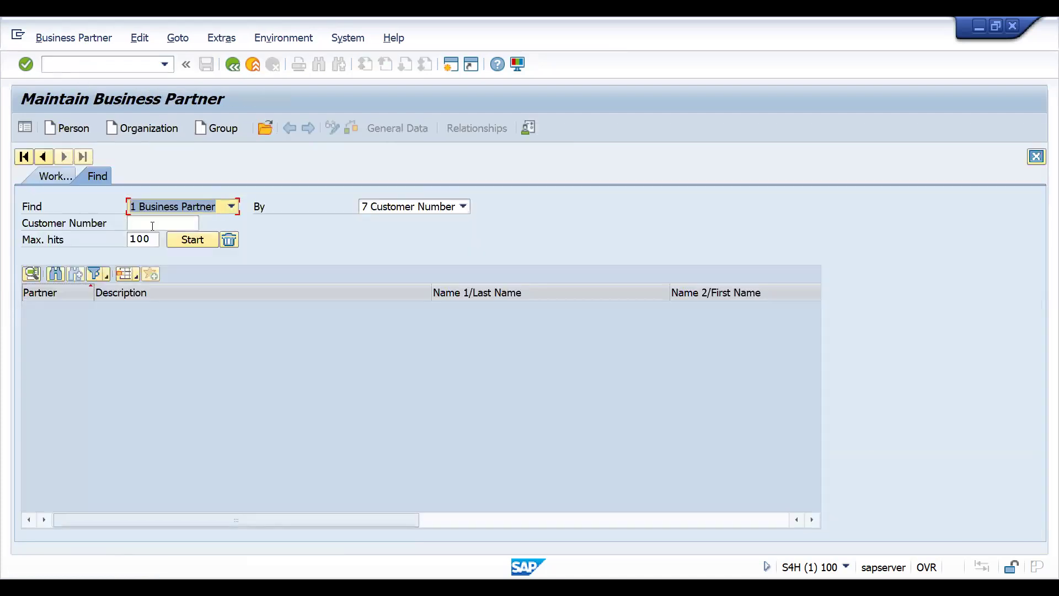
click(152, 226)
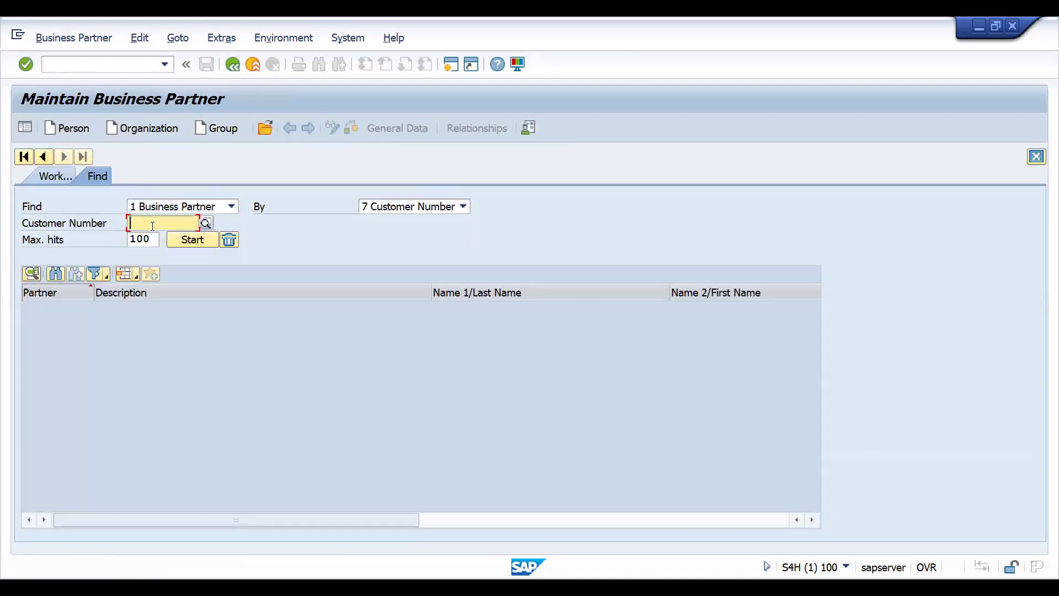
key(BackSpace)
key(Down)
key(Return)
key(Return)
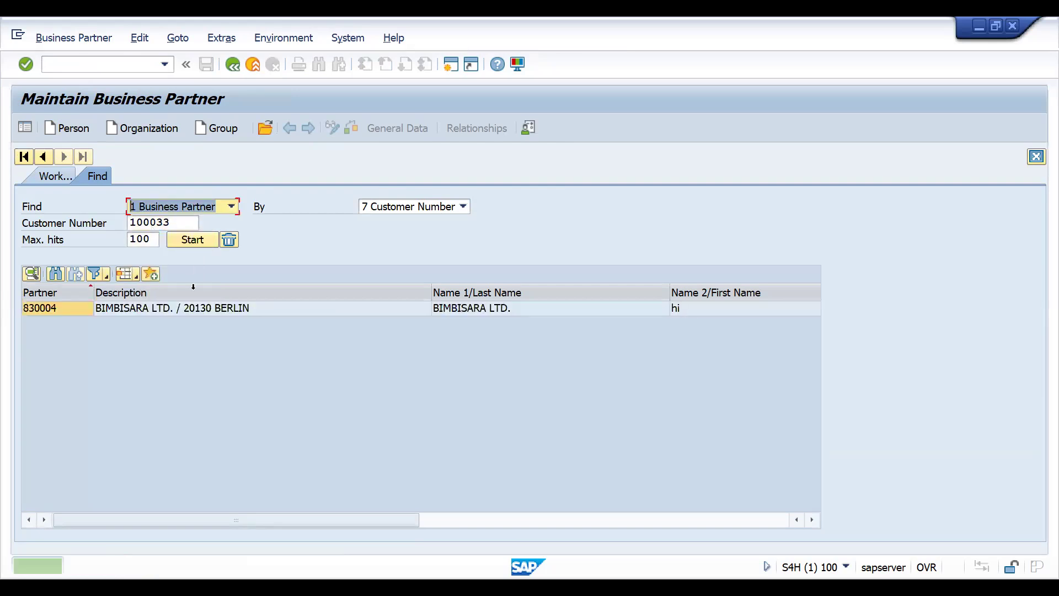
double_click(168, 310)
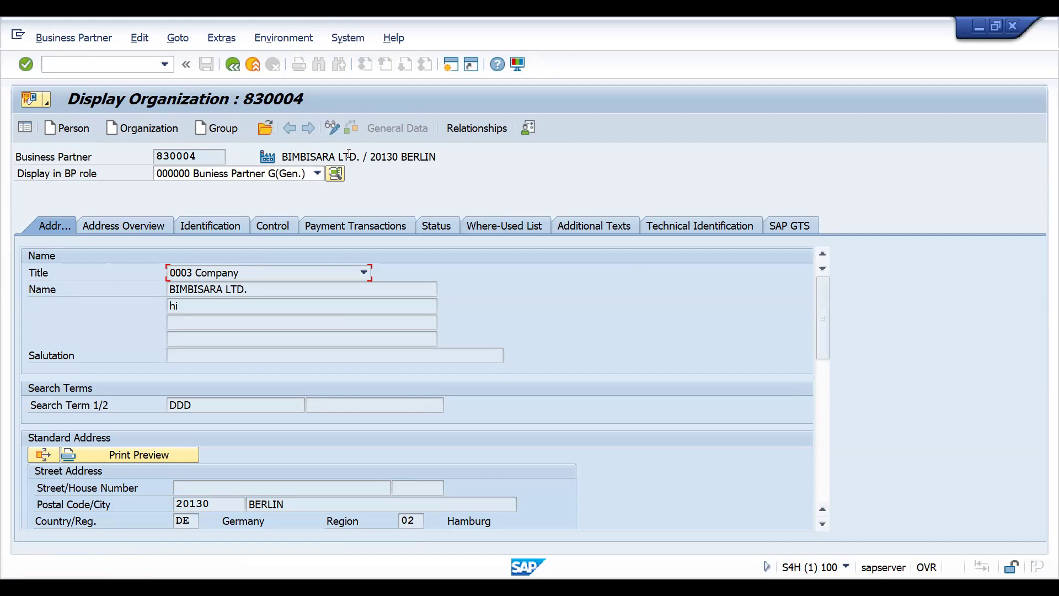
- Display the business partner in role DFLC01 Customer and switch it to change mode
click(255, 174)
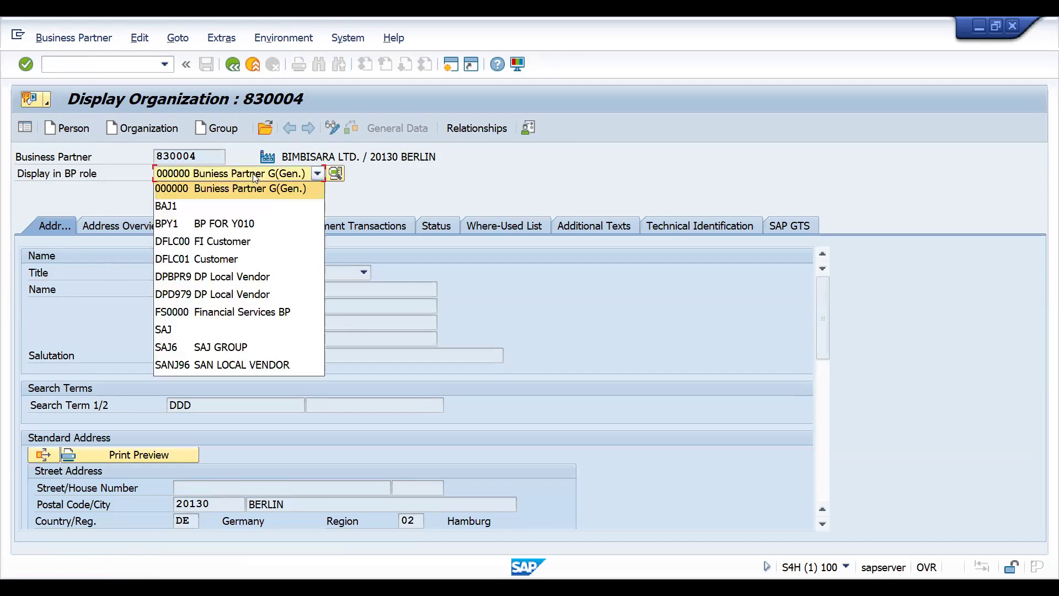
click(220, 259)
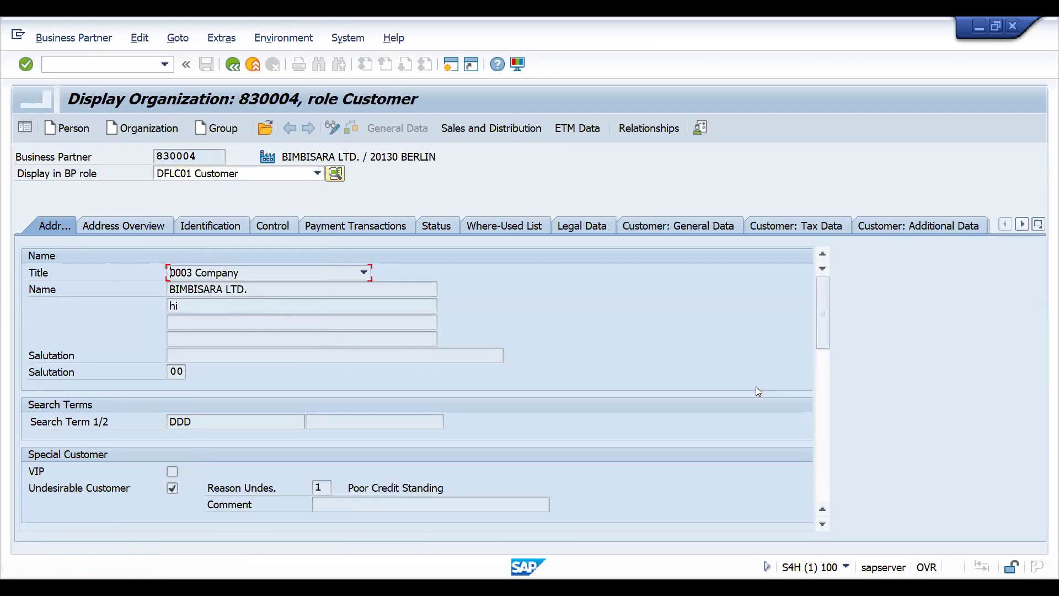
click(343, 128)
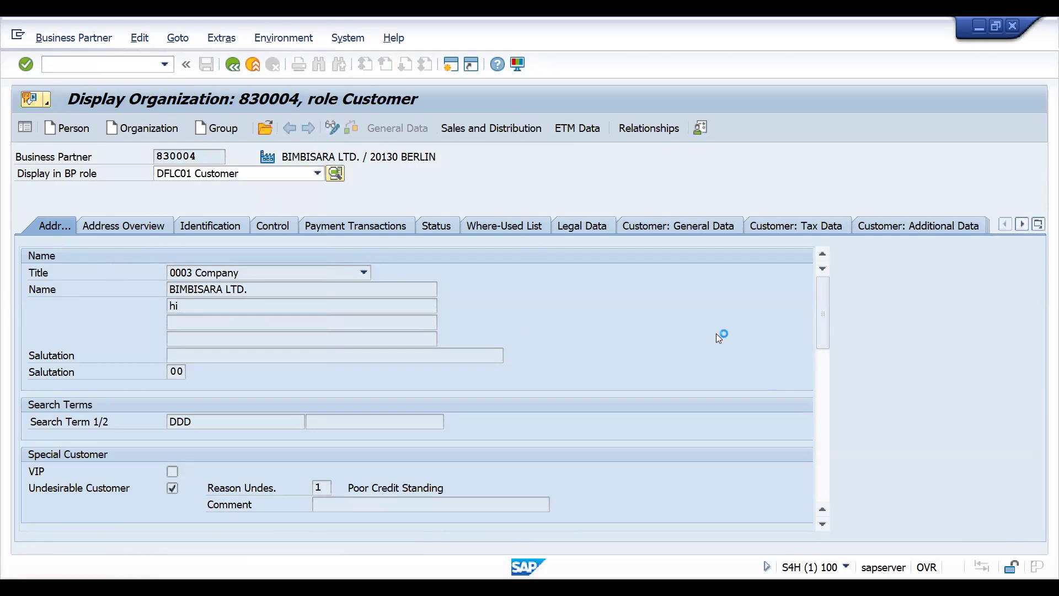
- Check the customer's Internet mail address among the other communication methods, accept it and save the business partner
click(823, 473)
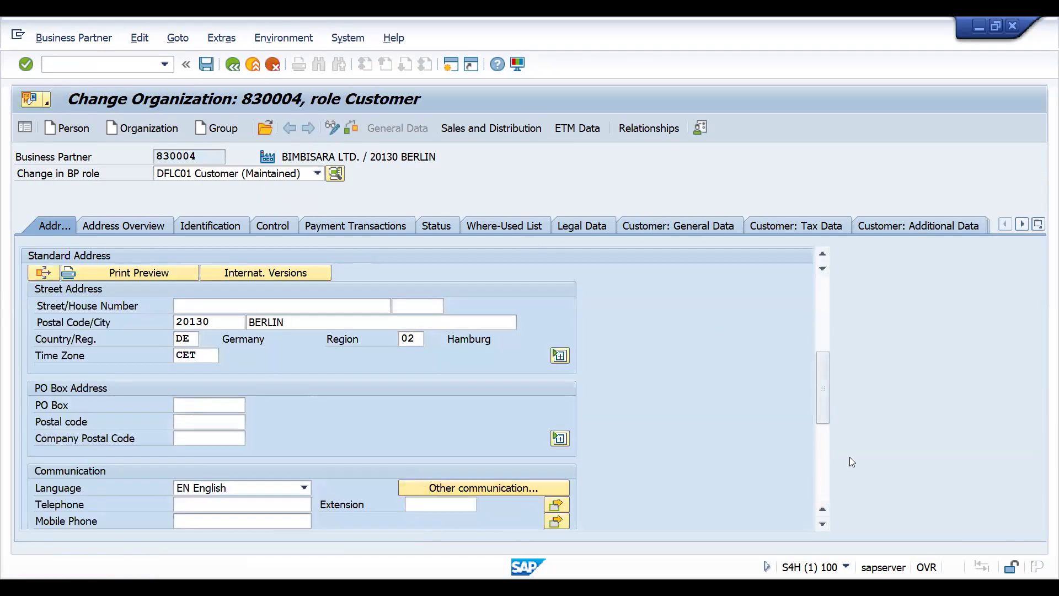
click(465, 487)
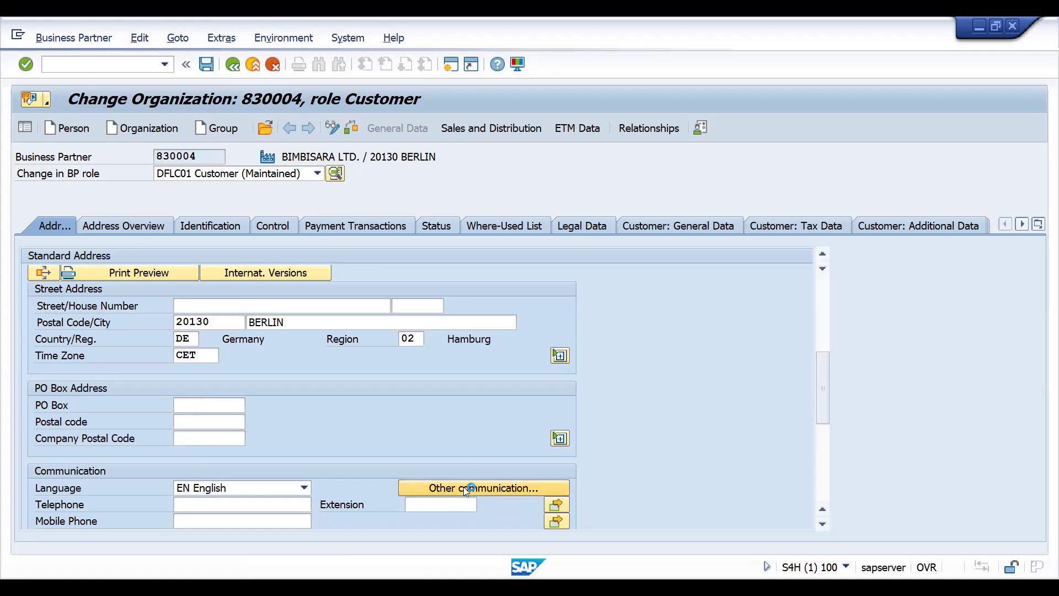
double_click(95, 367)
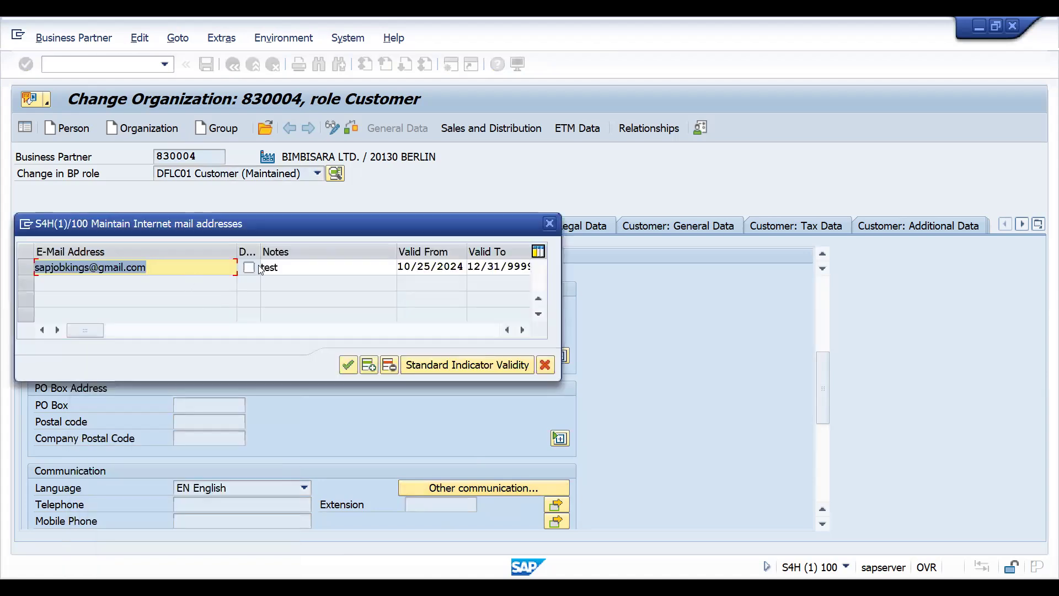
click(298, 267)
click(211, 268)
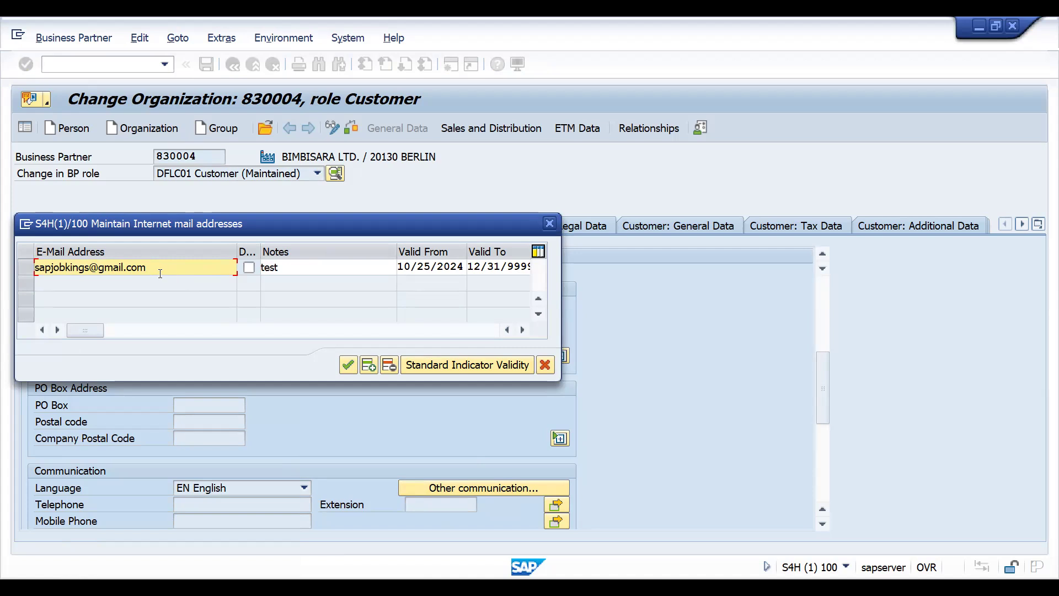
click(347, 366)
click(207, 64)
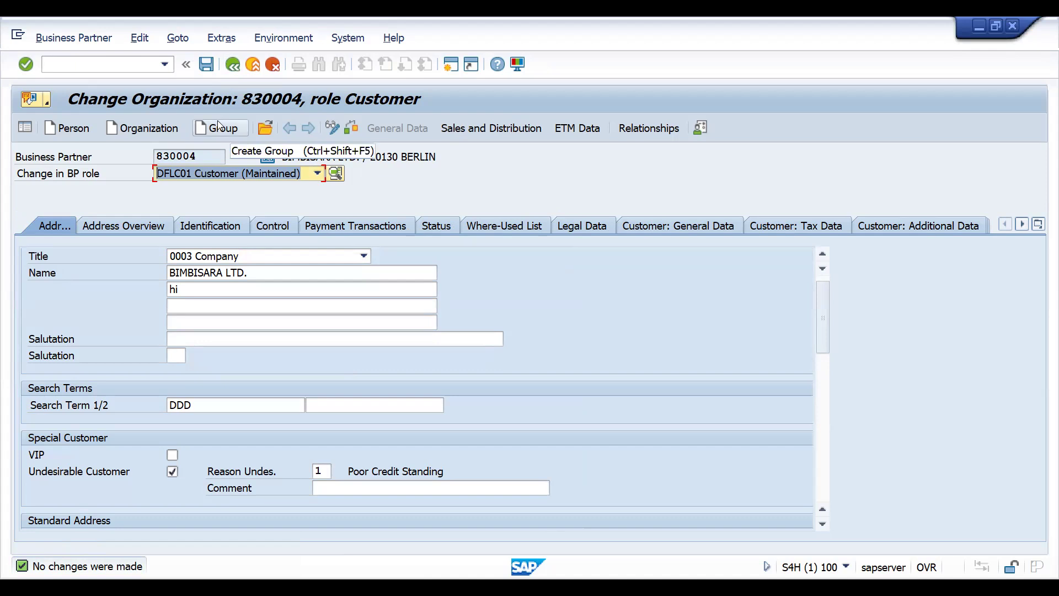
- Create a DOR1 standard order in VA01 for the customer number as sold-to party, with customer reference test
click(111, 66)
text(/NVA01)
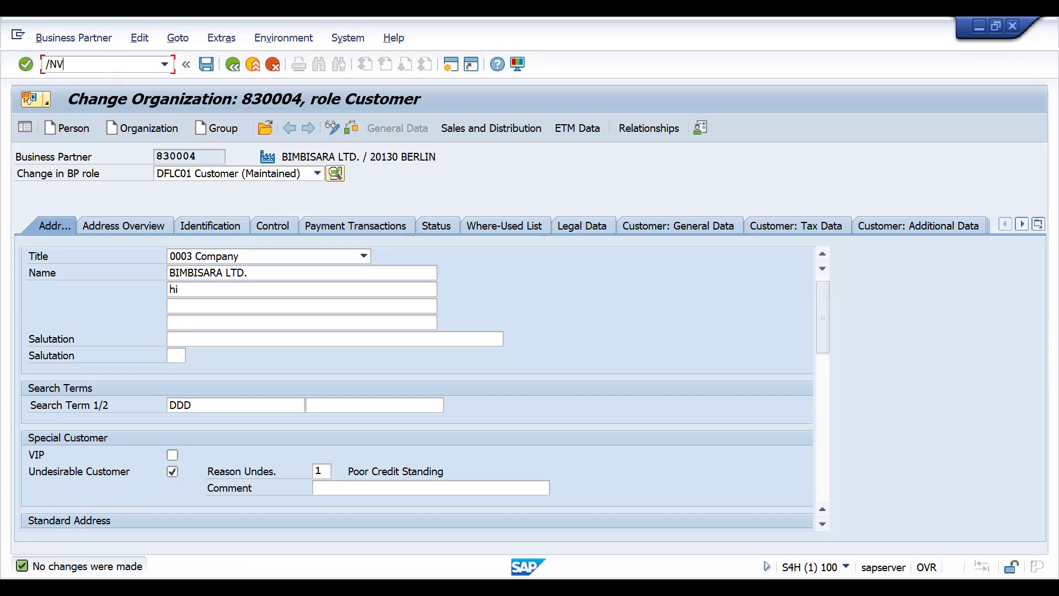
key(Return)
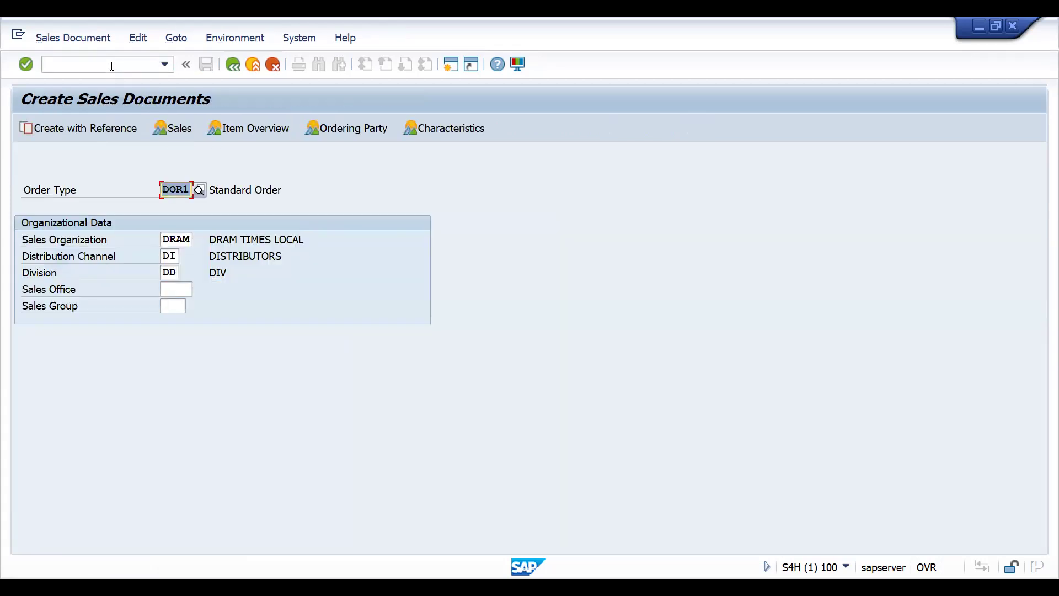
key(Return)
text(100033)
key(Return)
- Add two order items of material 25861 with quantities 5 and 2
key(Return)
key(Return)
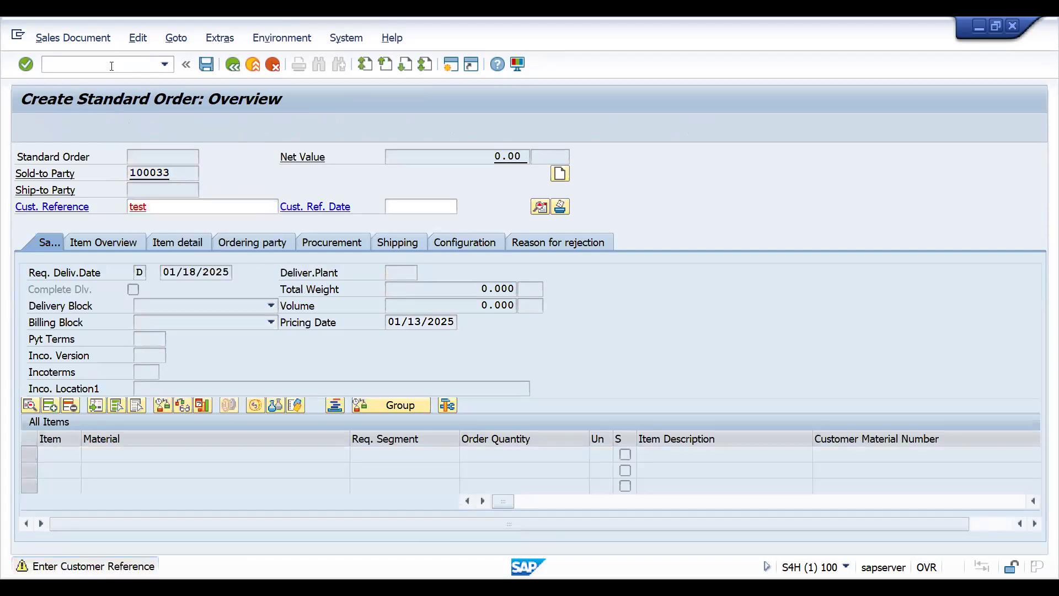
key(Return)
key(Tab)
key(Tab)
text(5)
key(Return)
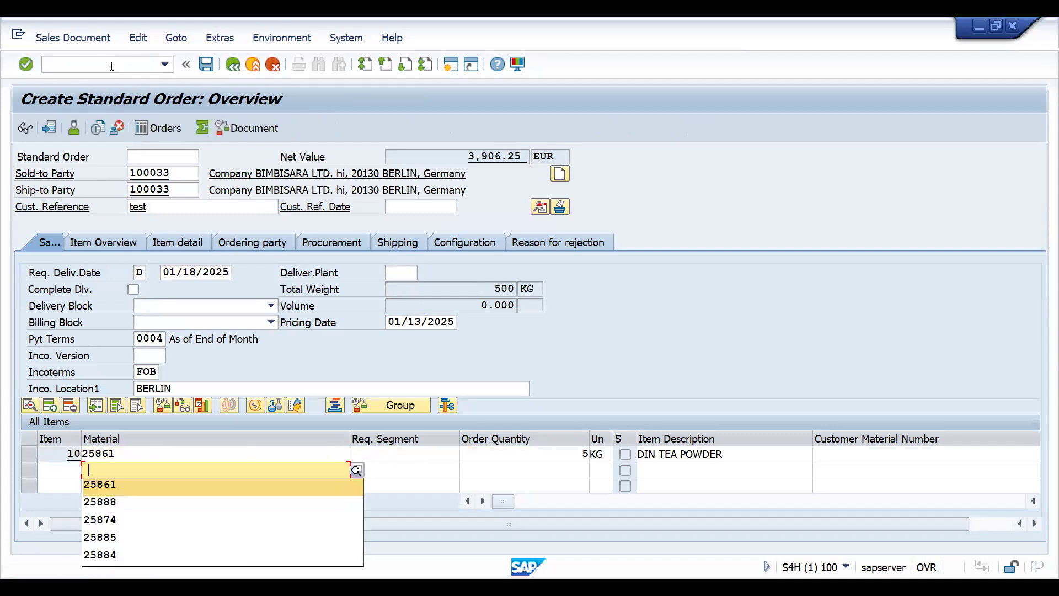
key(Return)
key(Tab)
text(2)
key(Return)
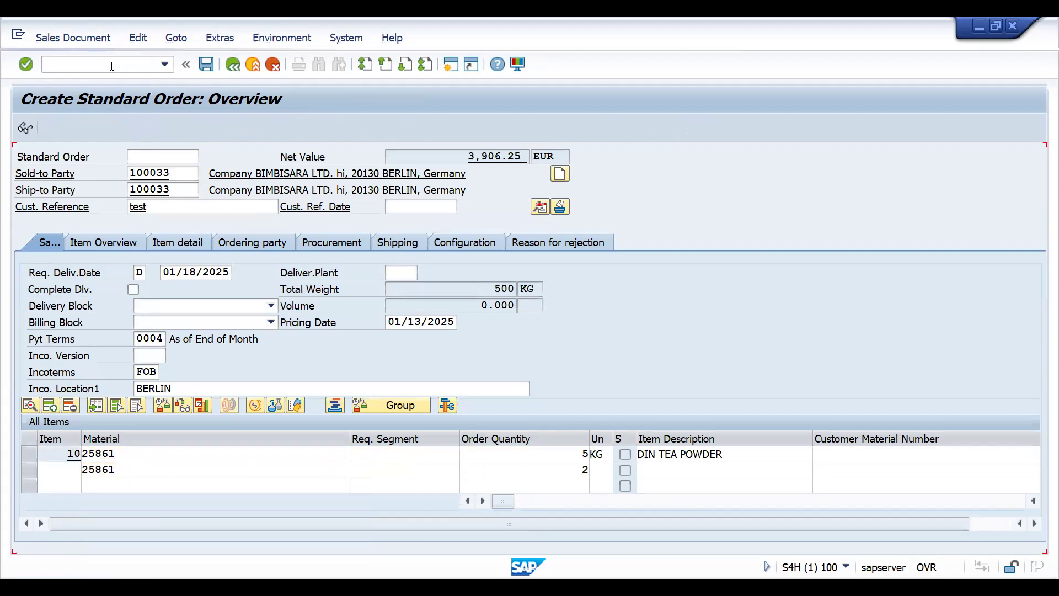
- Proceed from the sales order to delivery and create its outbound delivery for shipping point DRS1 with another selection date
click(58, 38)
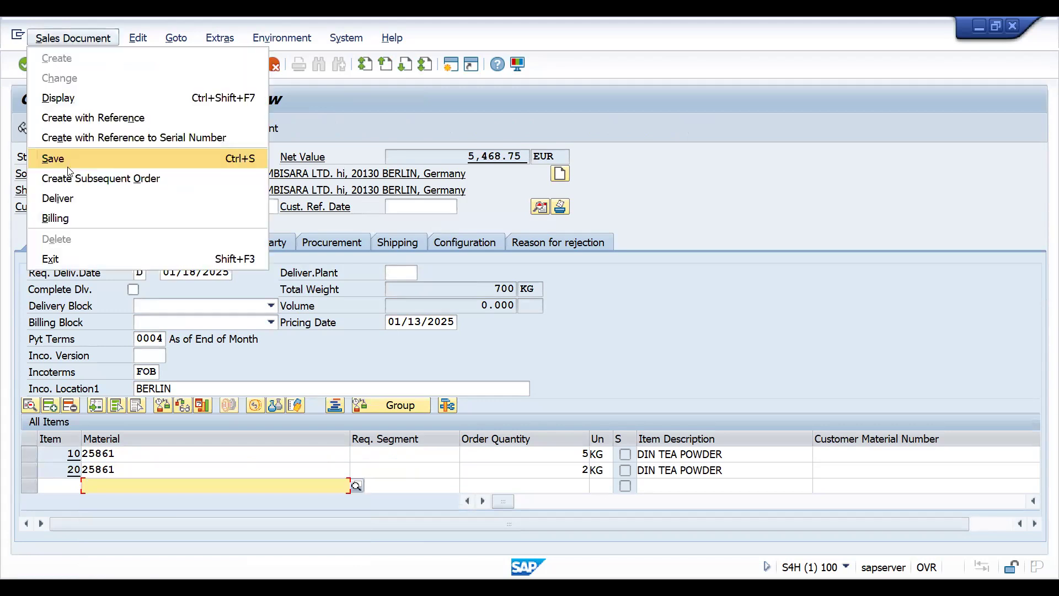
click(60, 198)
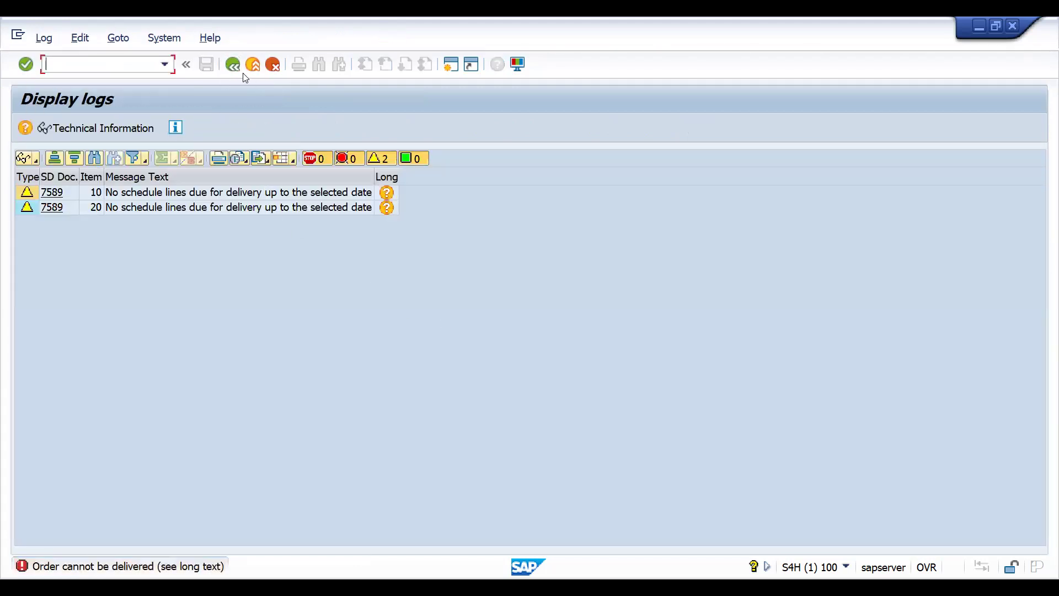
click(233, 65)
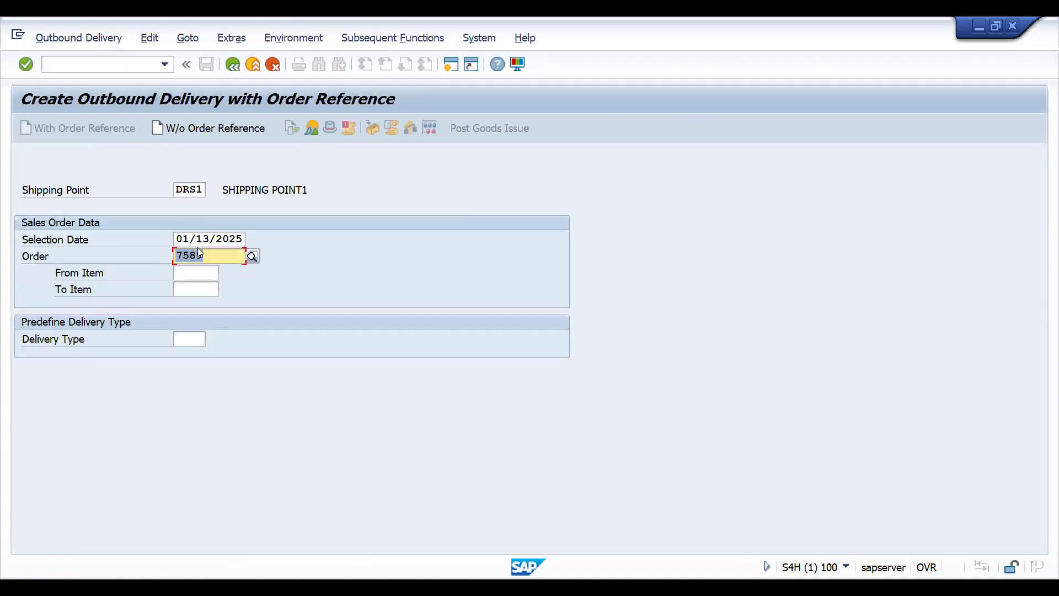
click(200, 239)
key(ctrl+a)
key(Down)
key(Return)
key(Return)
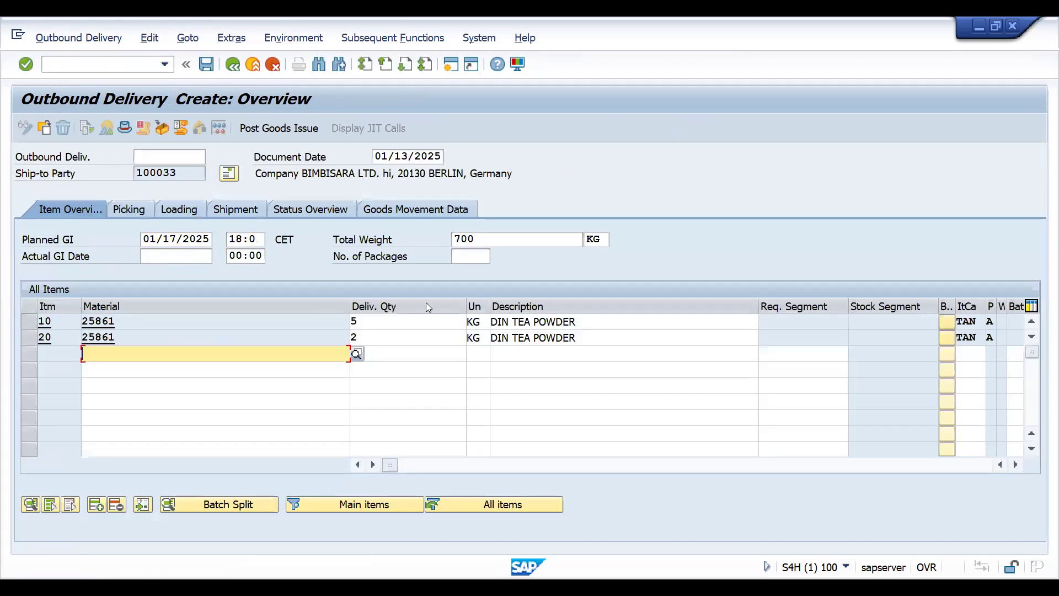
- Enter picked quantities 5 for item 10 and 2 for item 20, and post the goods issue
click(129, 209)
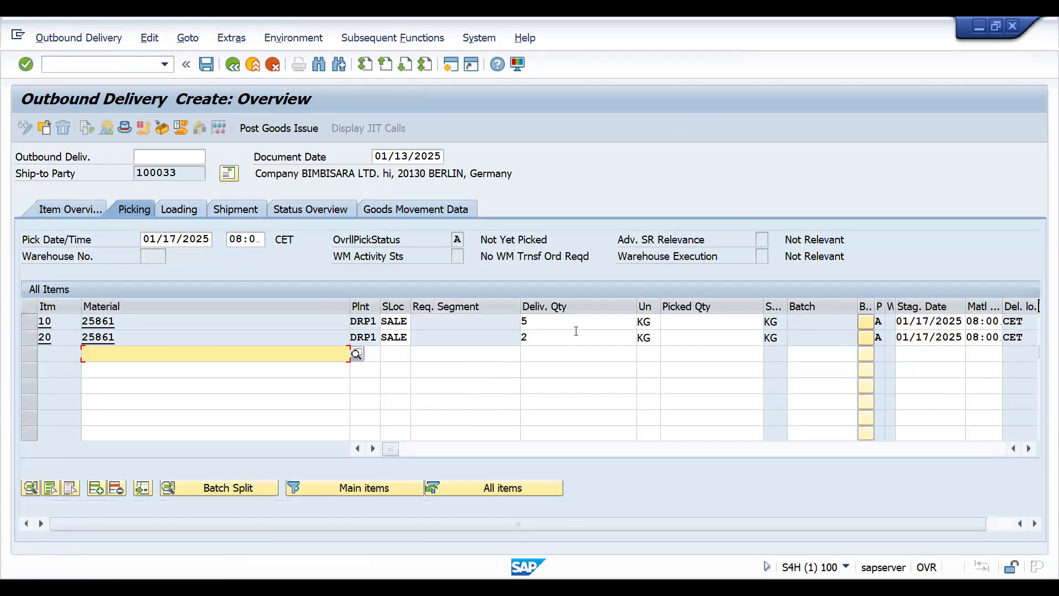
click(695, 320)
text(5)
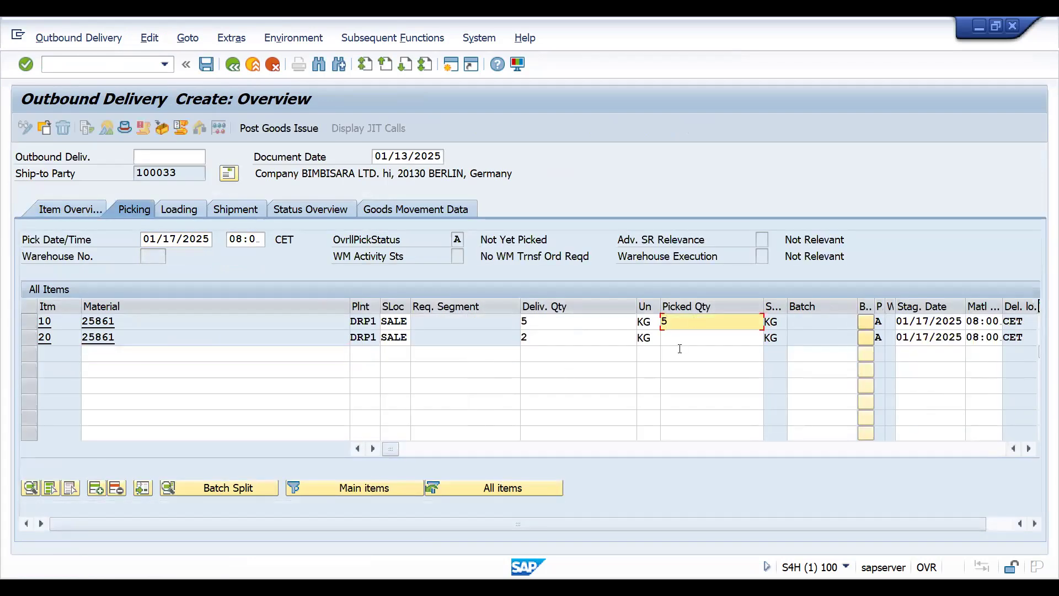
click(675, 337)
text(2)
key(Return)
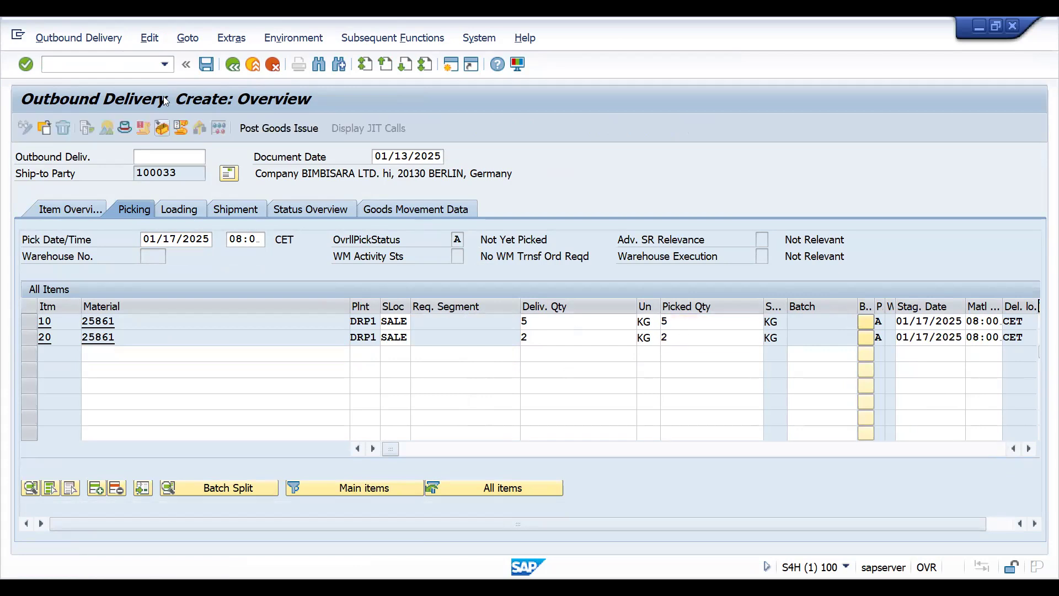
click(279, 128)
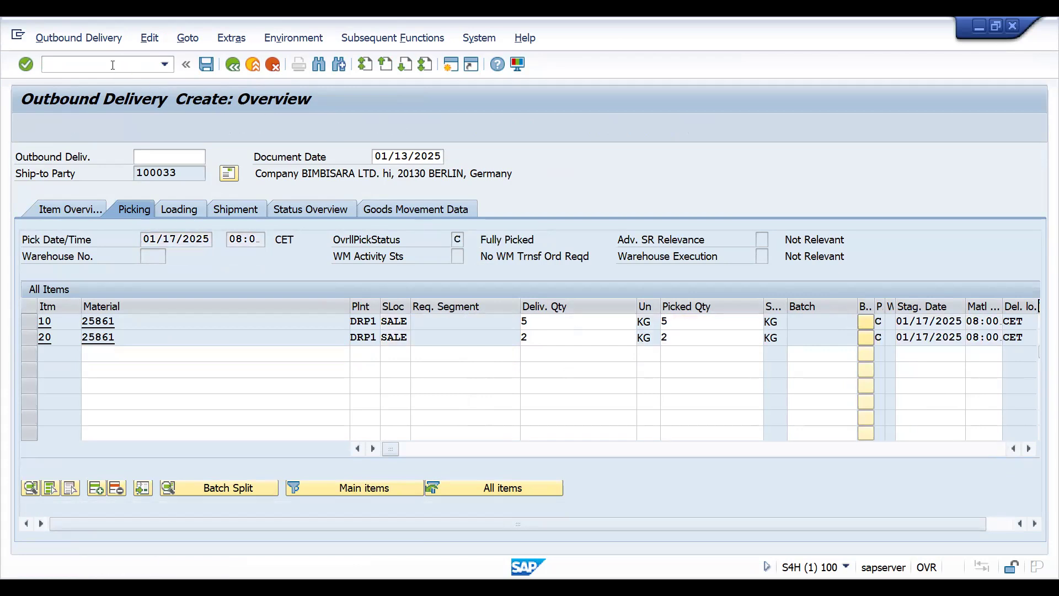
- Open the delivery in VLPOD, set the POD date to 11/20/2024, confirm the proof of delivery and save
click(112, 65)
text(/NVLPOD)
key(Return)
key(Return)
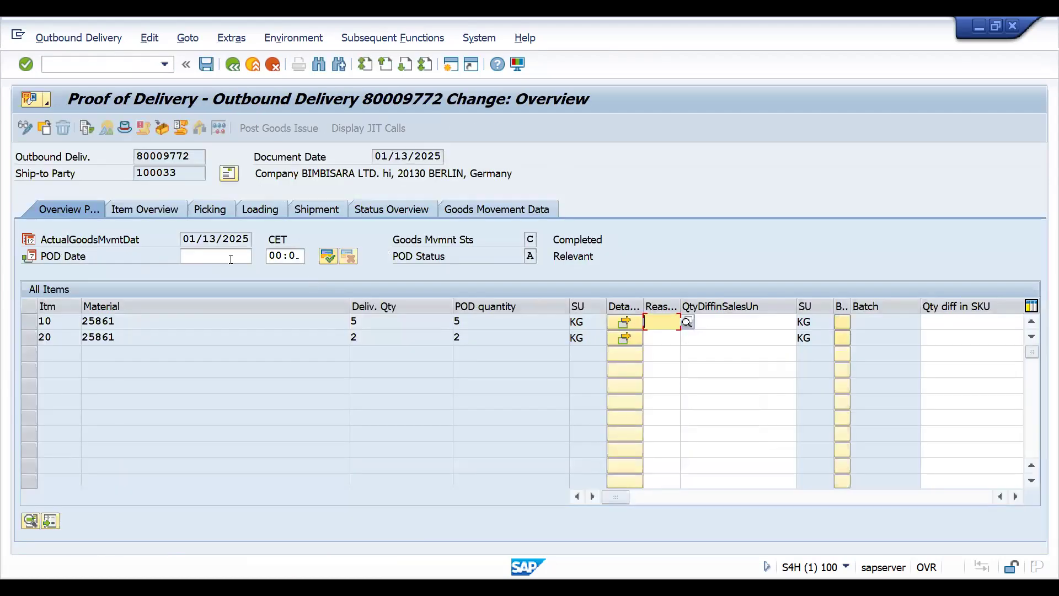
click(230, 259)
click(220, 269)
click(324, 260)
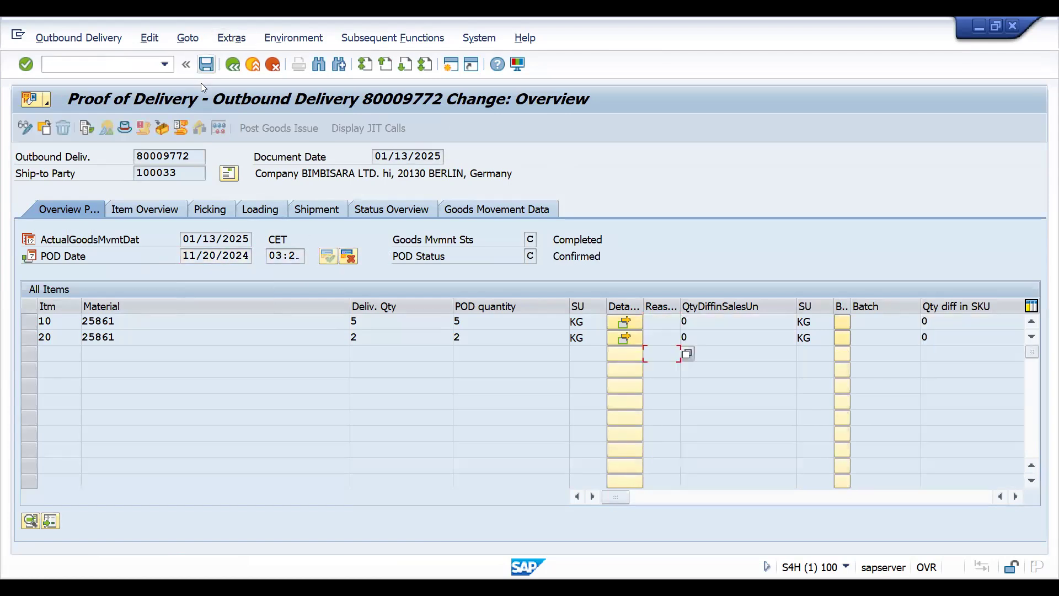
click(202, 68)
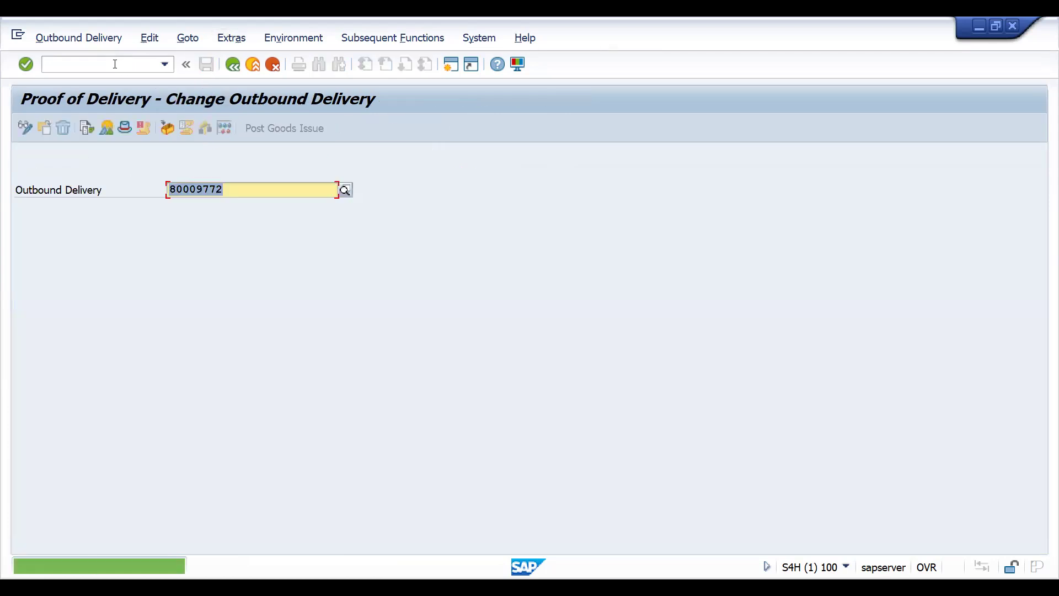
- Start an invoice in VF01 for the saved delivery and display the invoice's header output
text(/nvf01)
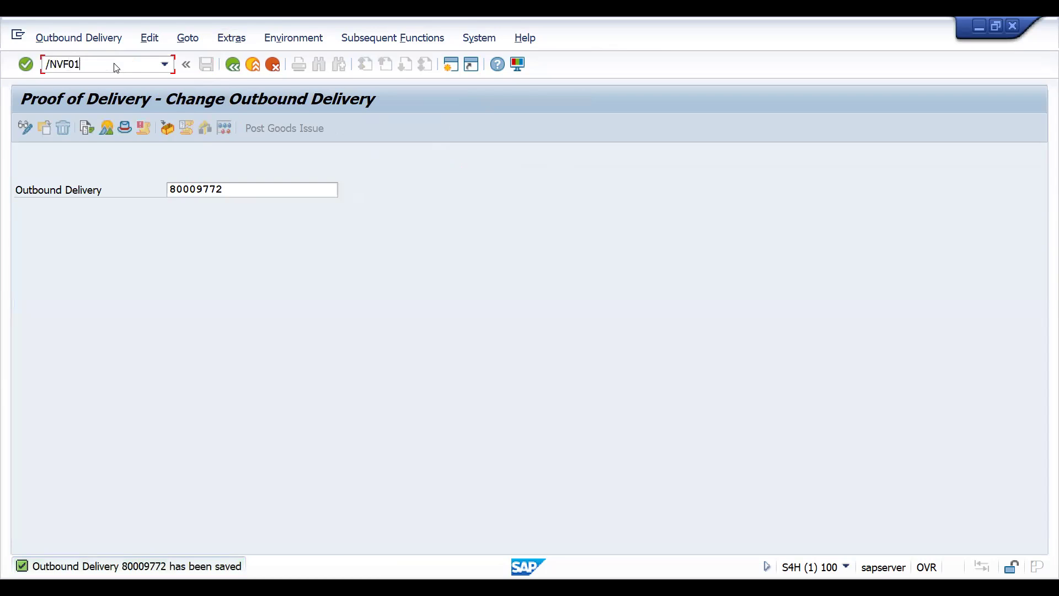
key(Return)
key(Return)
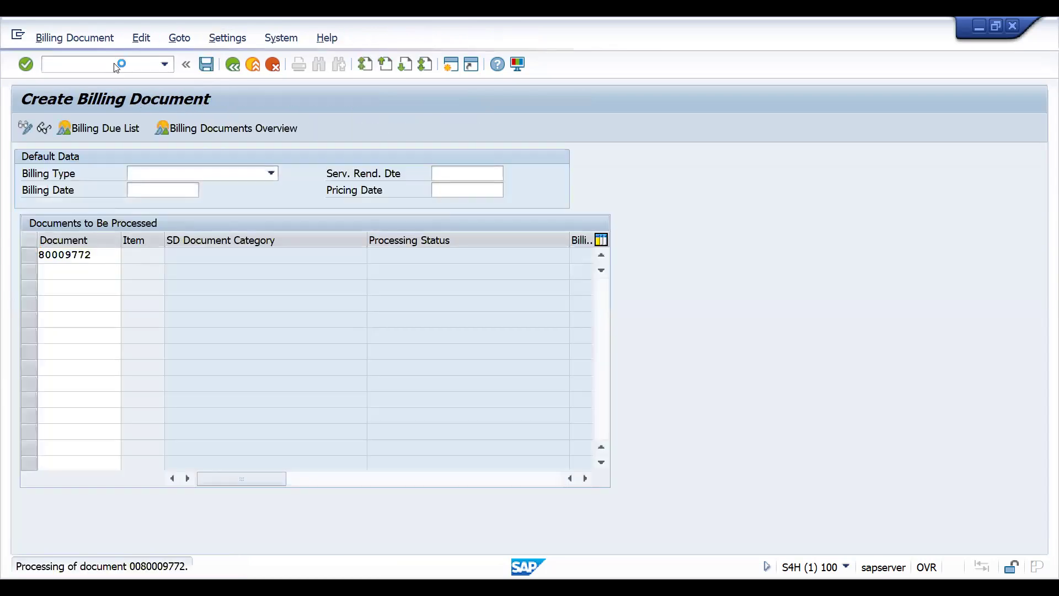
click(185, 43)
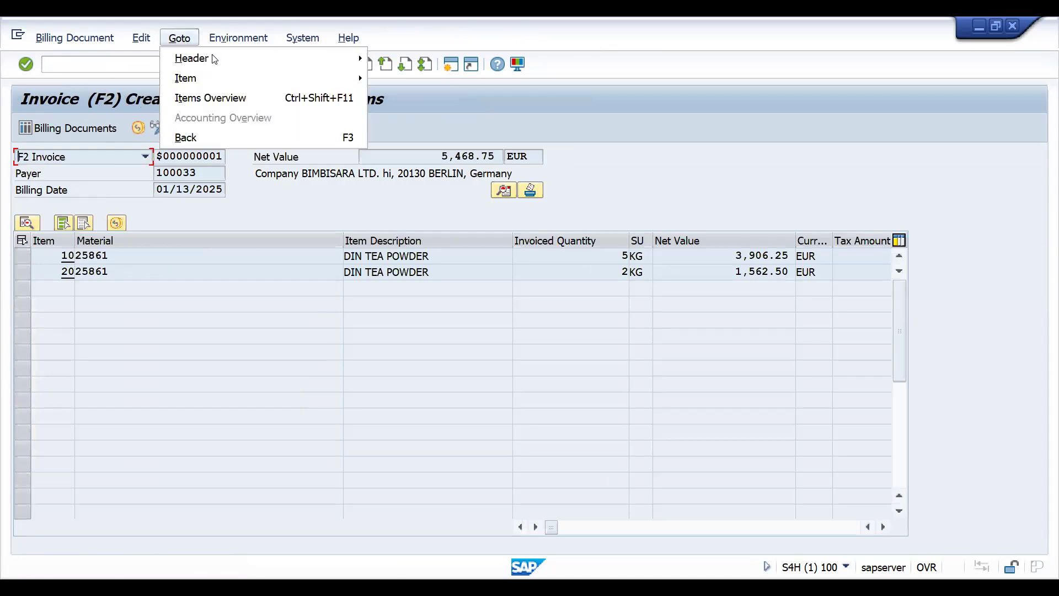
mouse_move(214, 59)
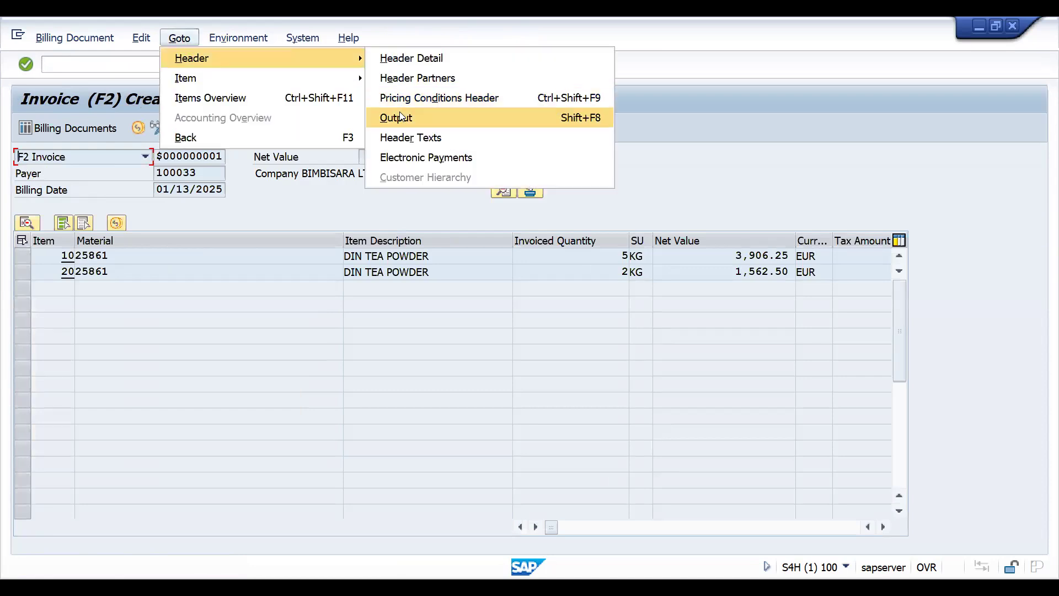
click(401, 117)
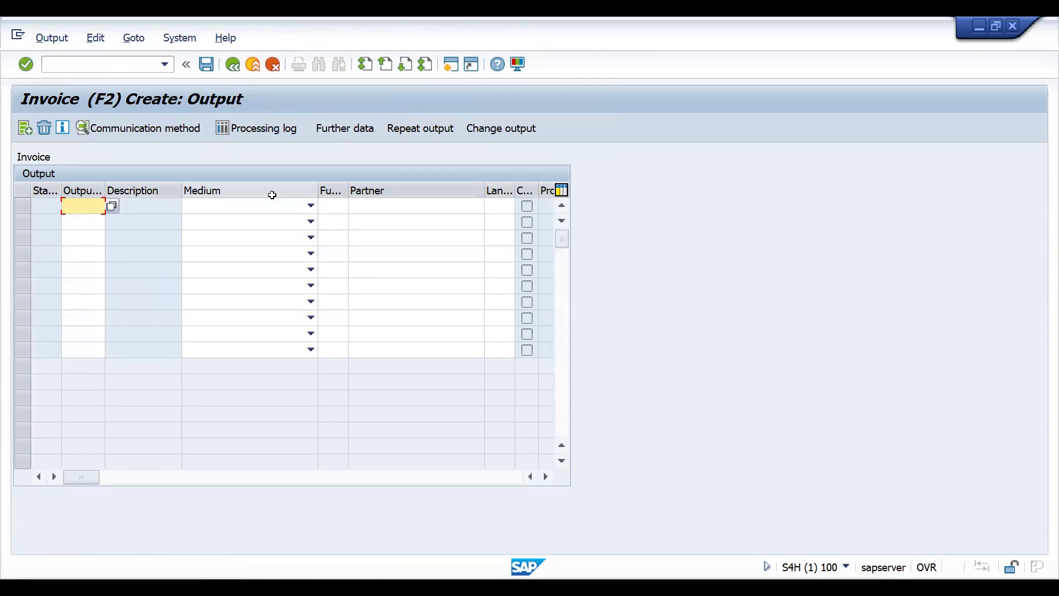
- Open the ZEML condition records in VV32 with the Billing Type key combination for billing type F2
click(101, 66)
text(/NVV32)
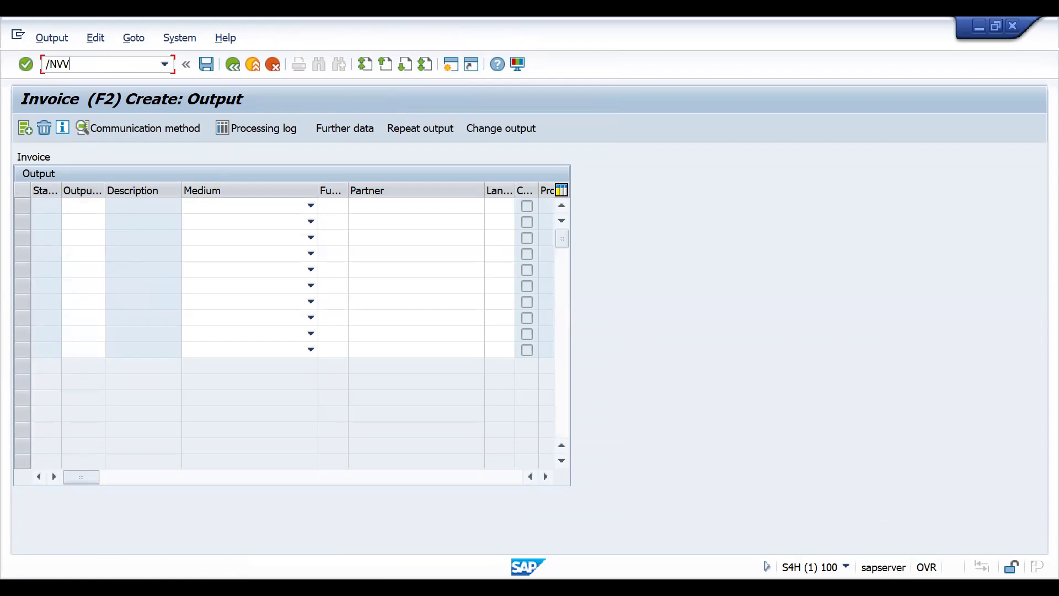
key(Return)
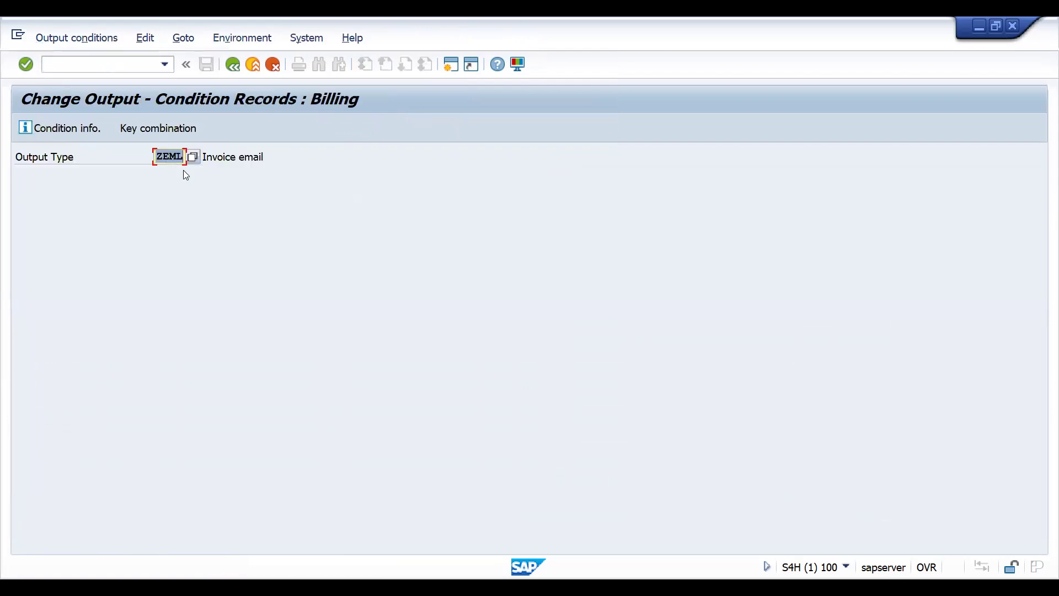
key(Return)
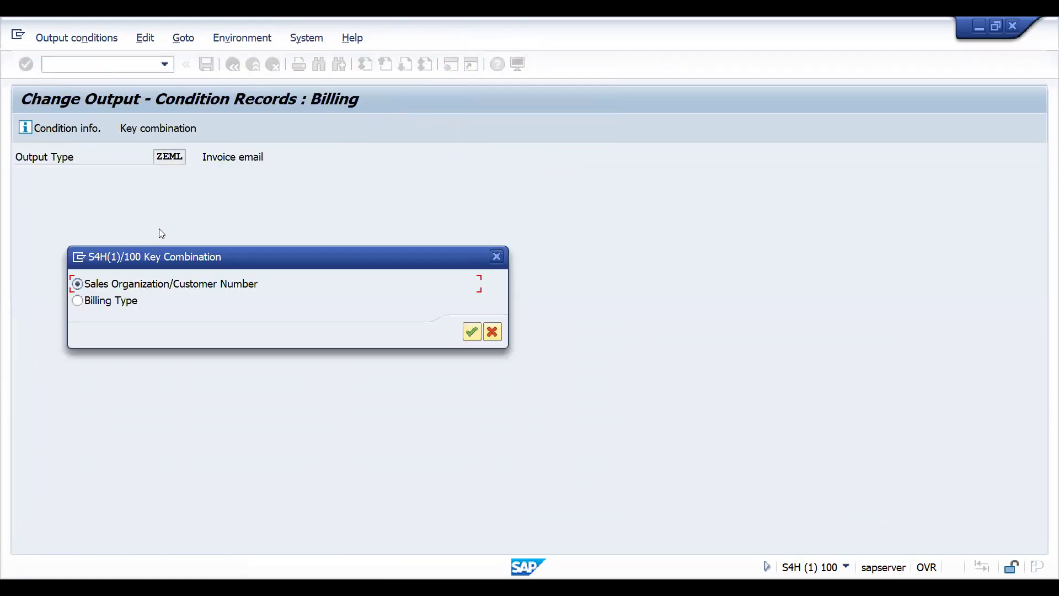
click(77, 300)
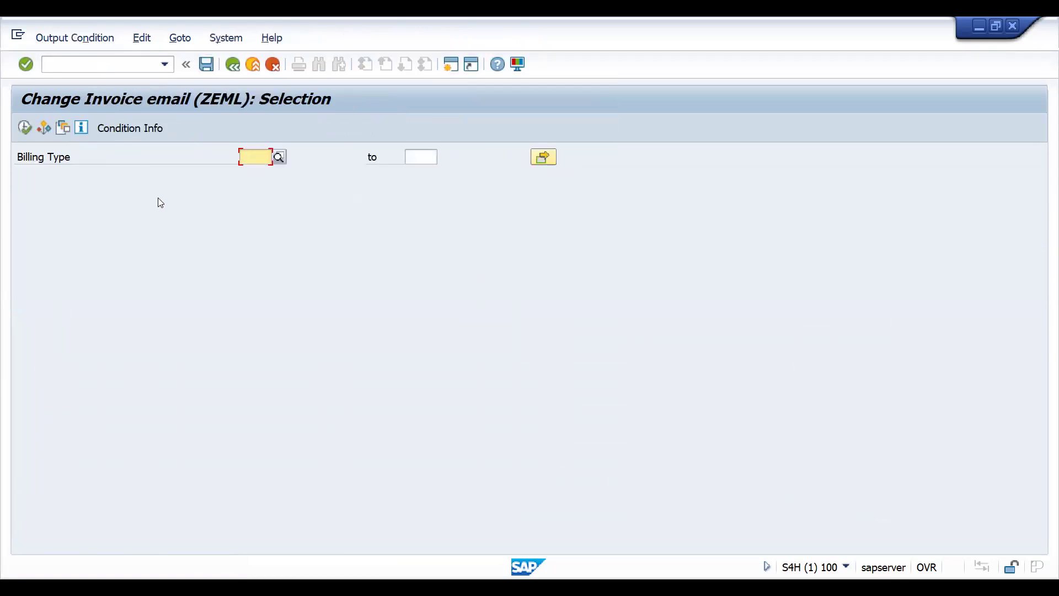
text(F2)
click(24, 128)
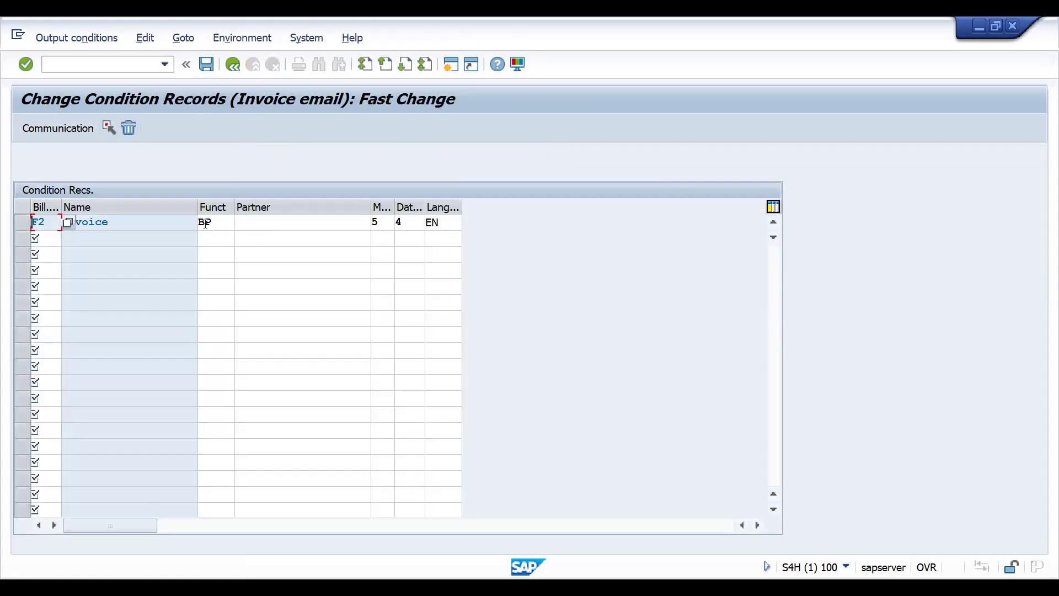
- Clear the partner function of the F2 invoice email condition record
click(223, 224)
key(BackSpace)
key(BackSpace)
- Look through the available partner functions for the F2 condition record and close the list without choosing one
click(241, 222)
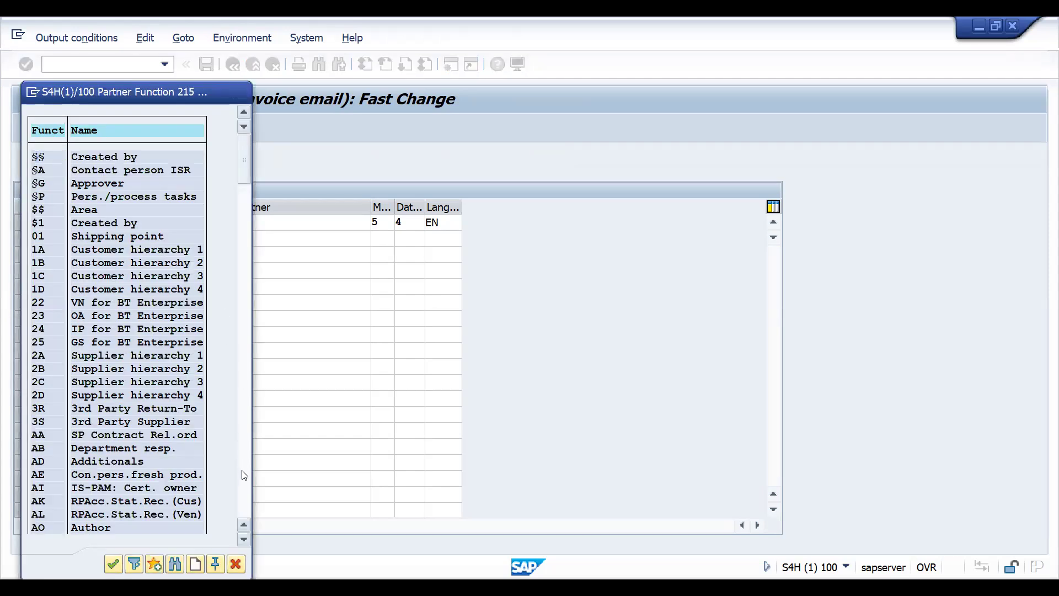
click(244, 474)
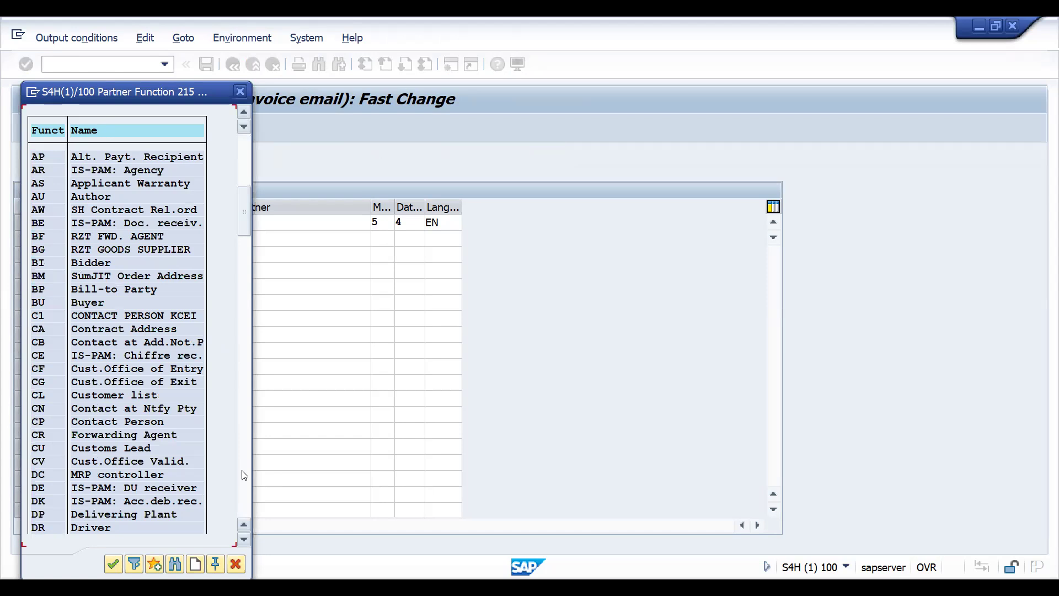
click(245, 474)
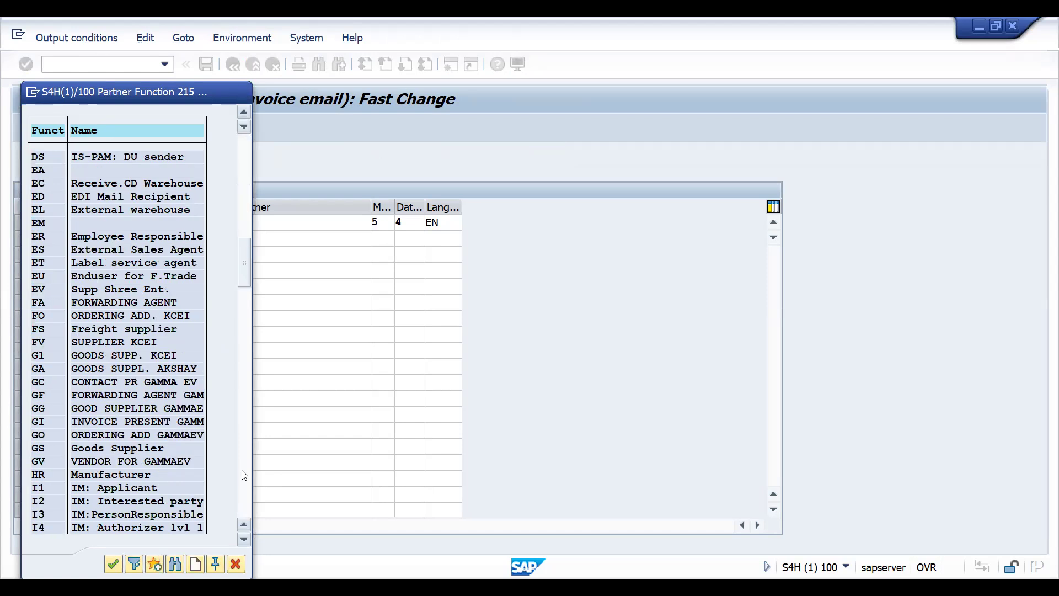
click(244, 475)
click(245, 475)
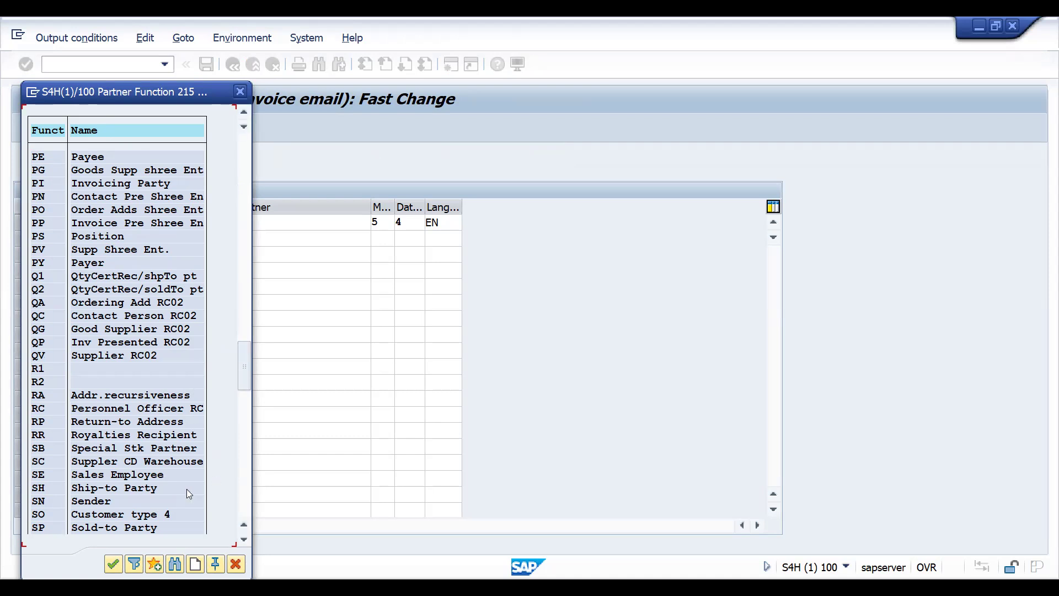
click(245, 500)
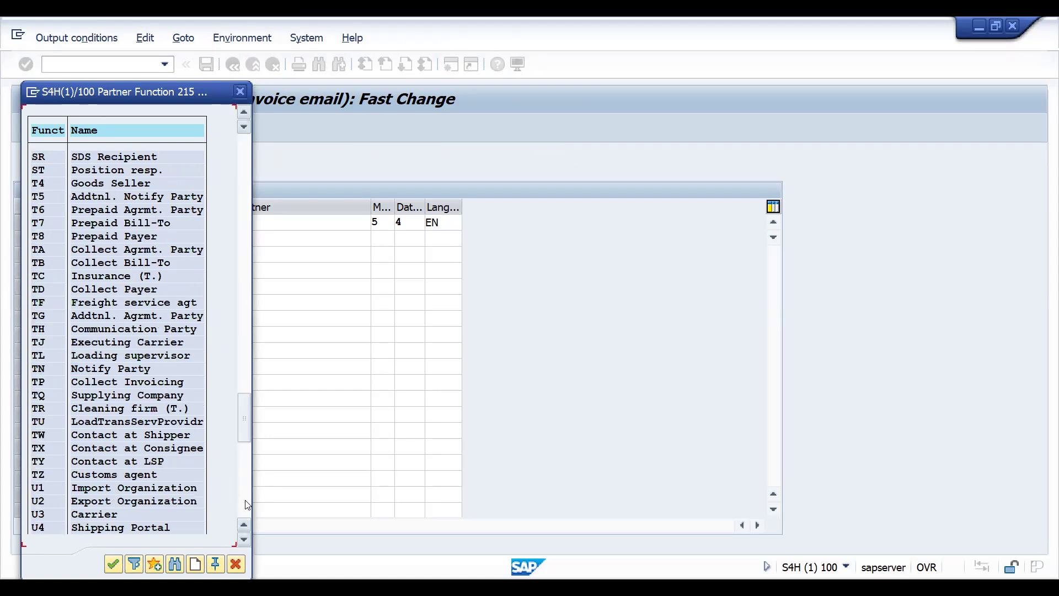
click(242, 349)
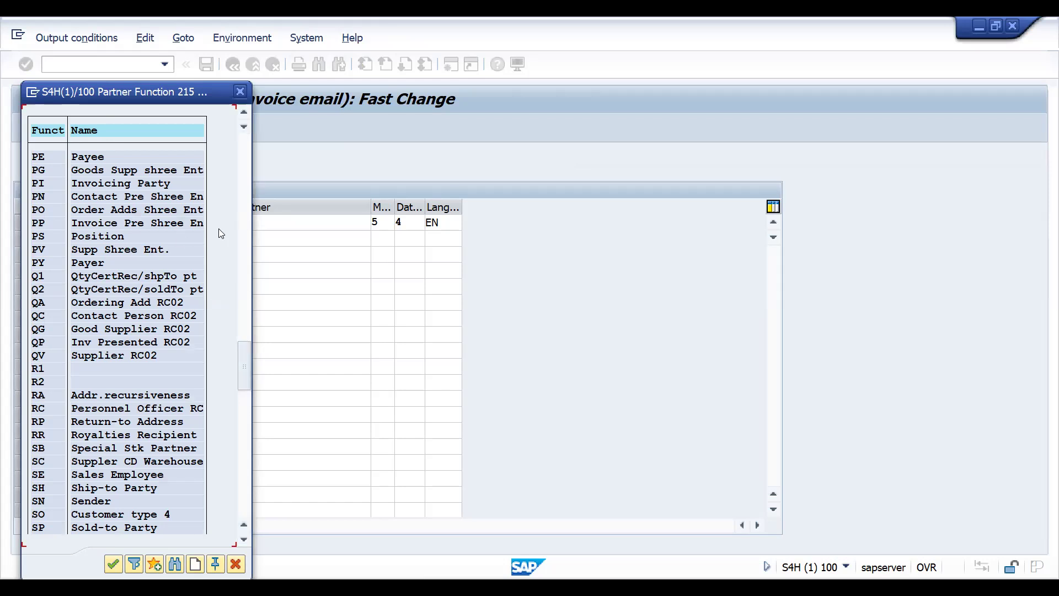
click(247, 230)
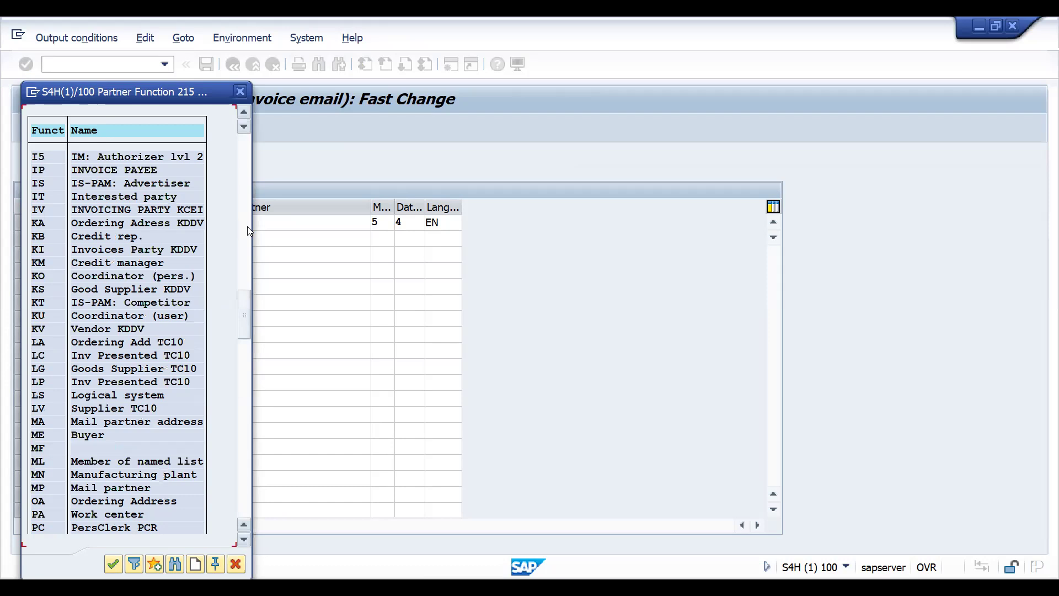
click(247, 229)
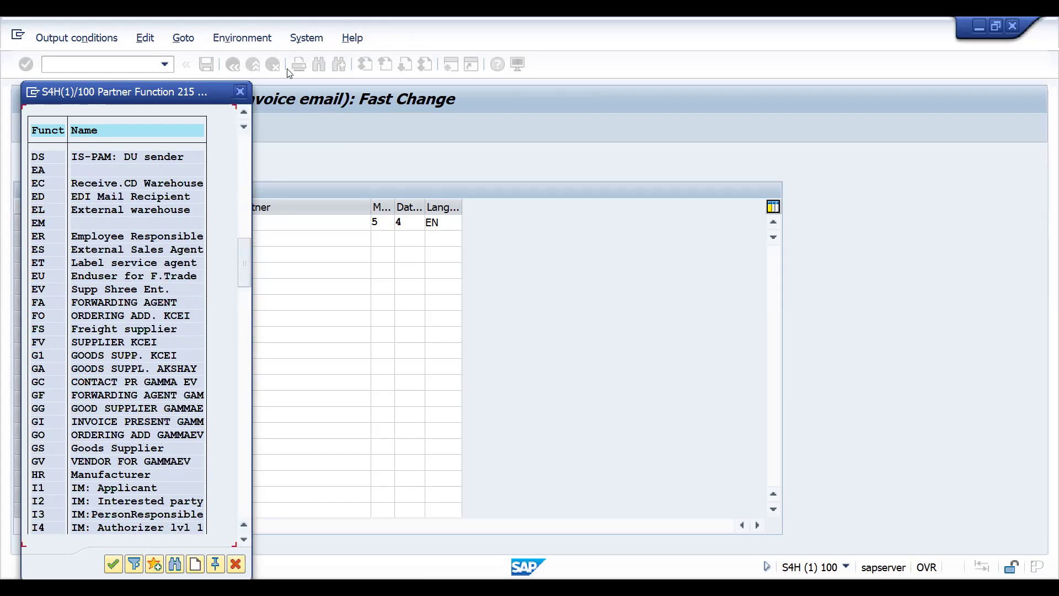
click(241, 91)
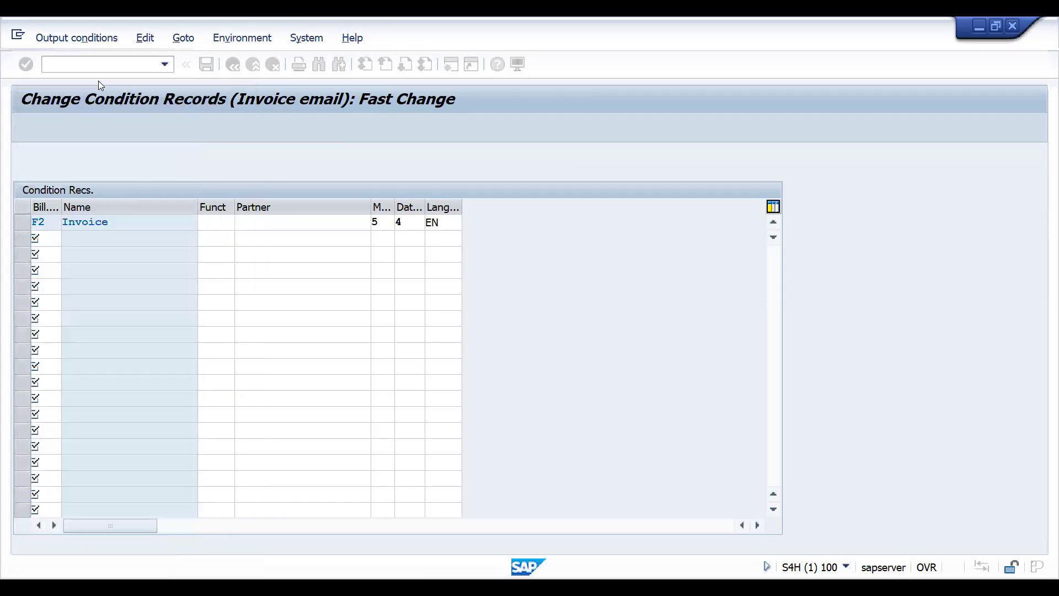
- Open transaction VA02 in a new session
click(92, 70)
text(/O)
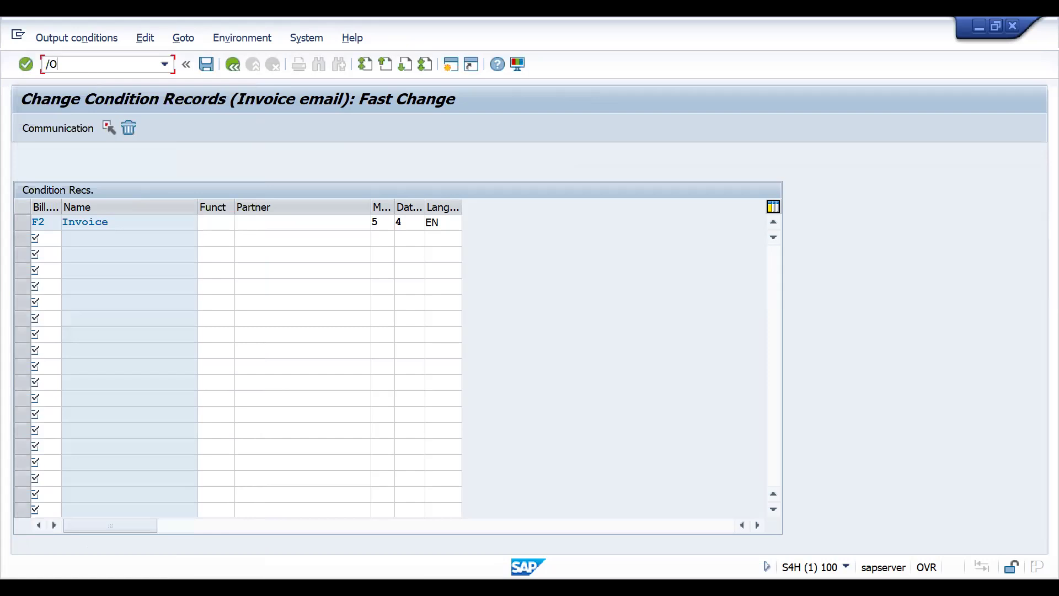
text(VA02)
key(Return)
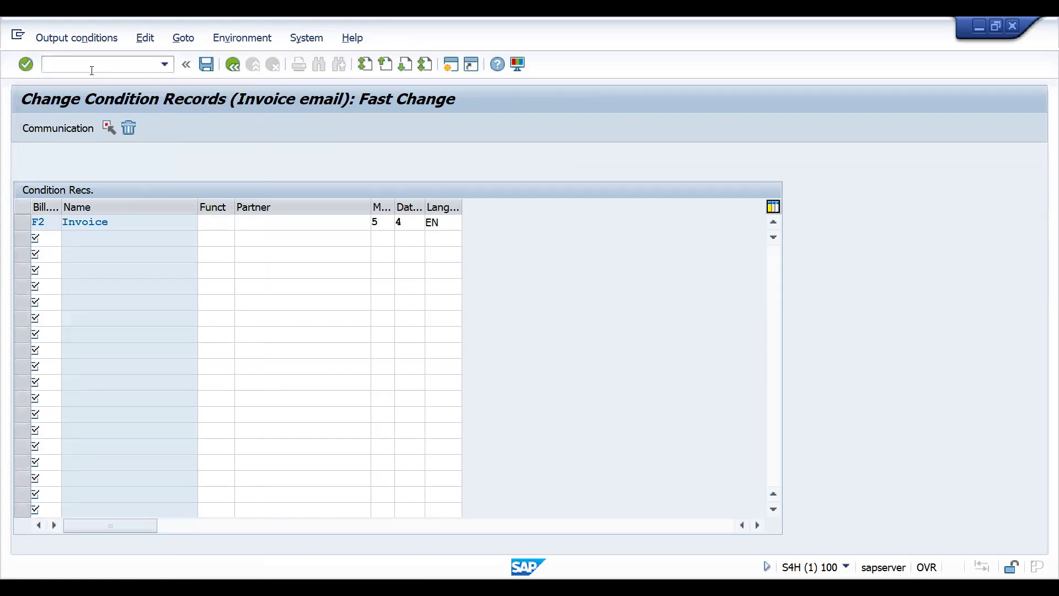
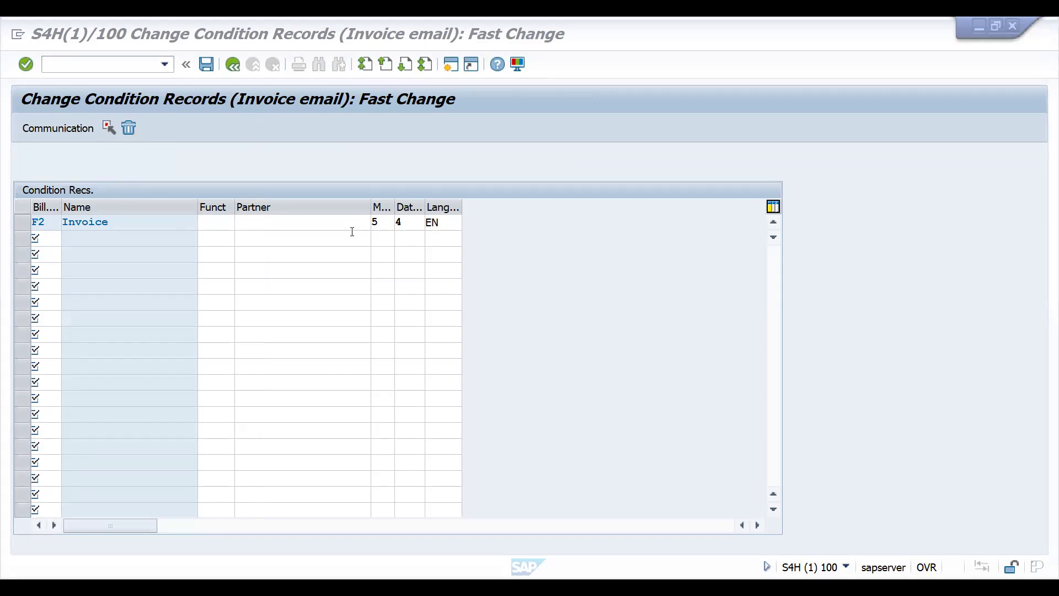
- Set the partner function of the F2 invoice email condition record to BP and save the record
click(279, 220)
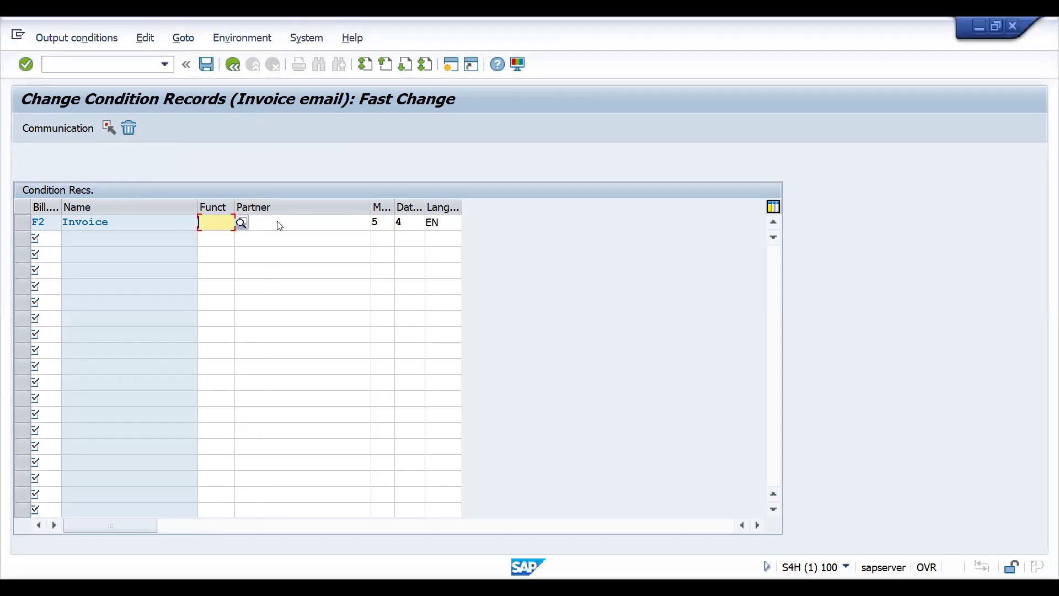
text(BP)
key(Return)
click(223, 227)
double_click(223, 227)
click(206, 64)
- Open transaction NACE and display the output types of application V3 Billing
click(83, 64)
text(/NNACE)
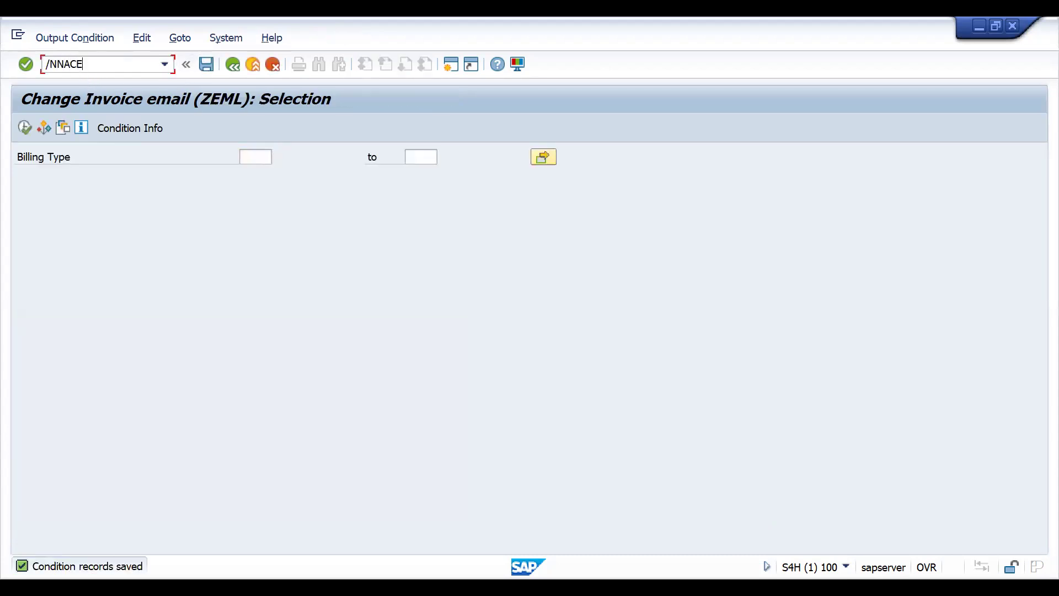
key(Return)
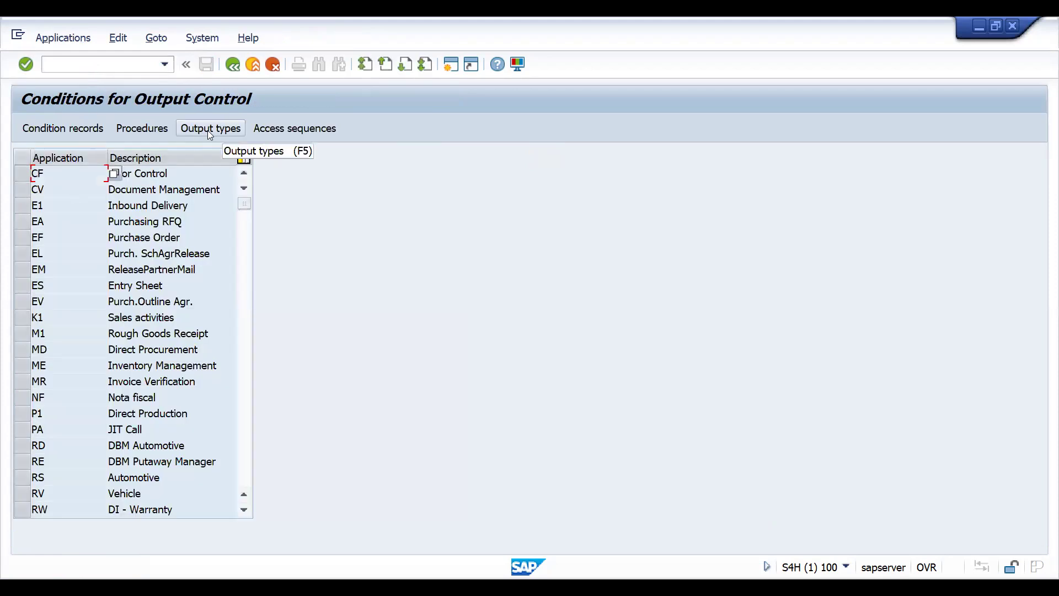
click(244, 454)
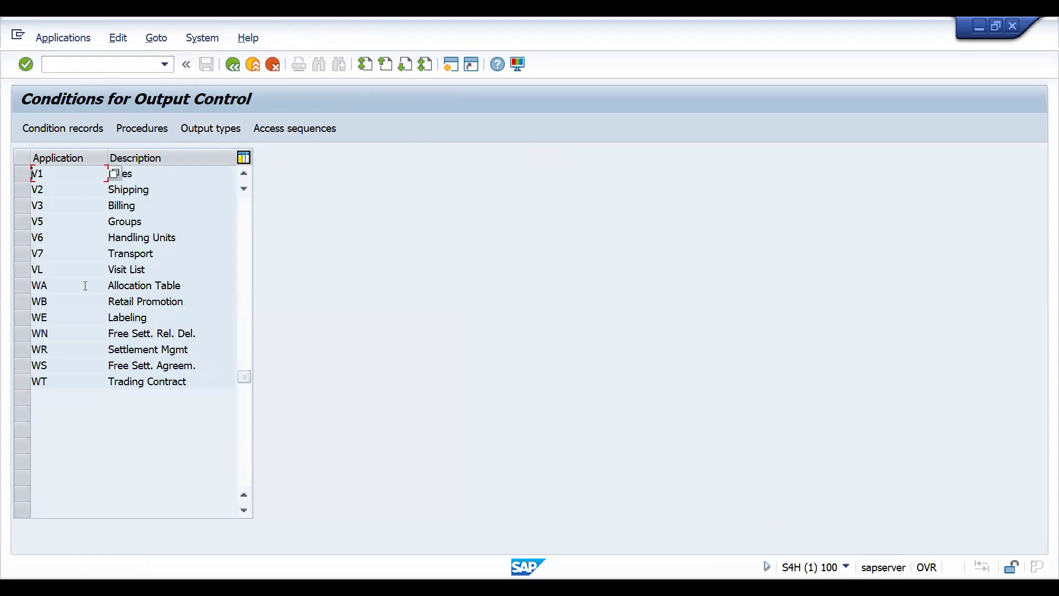
click(23, 205)
click(206, 134)
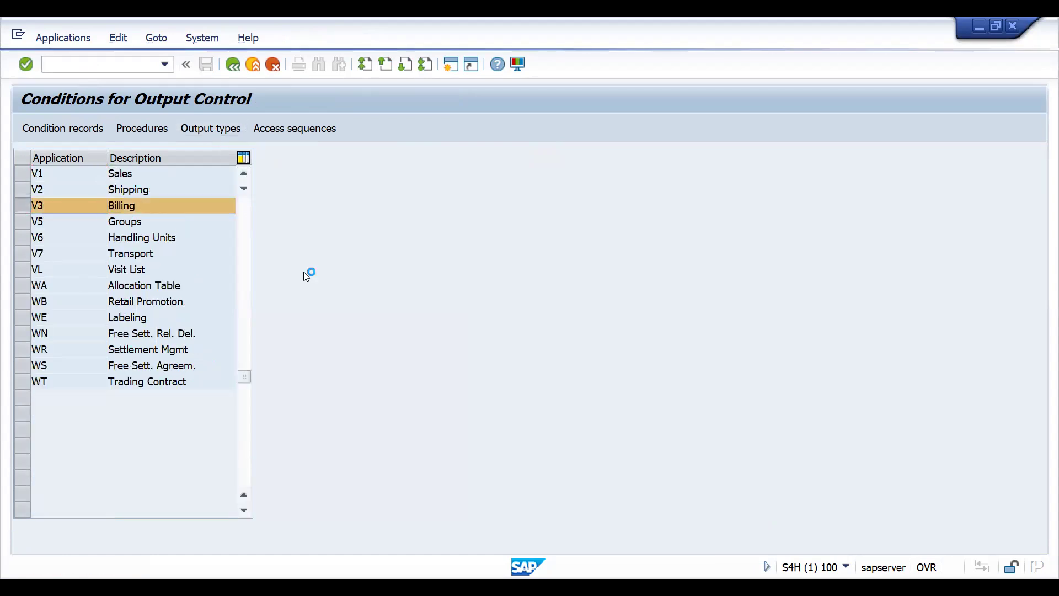
- Switch the output types view to change mode and open the details of output type ZEML
click(455, 390)
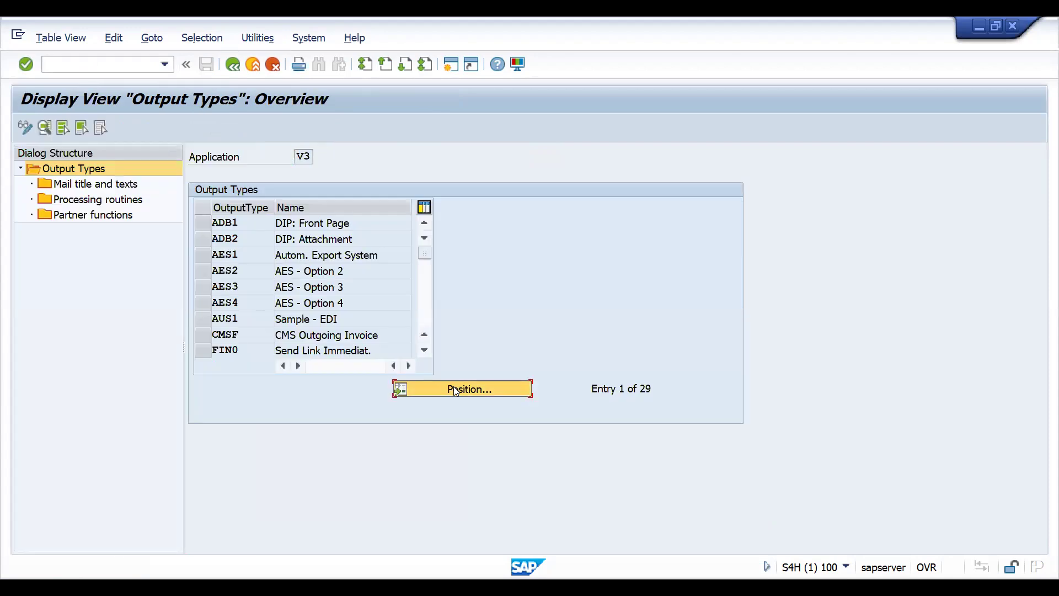
text(Z)
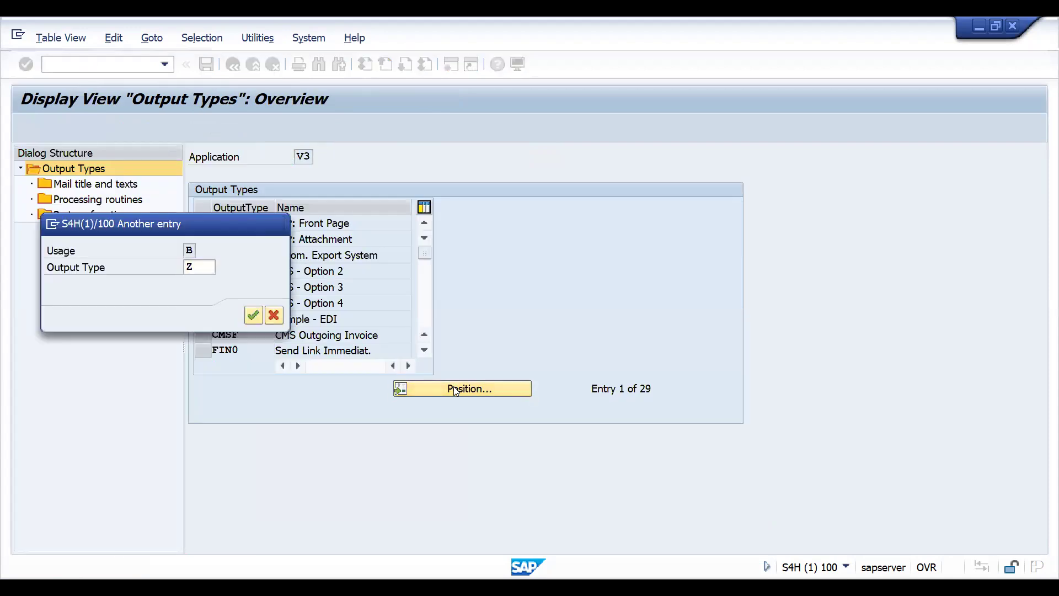
key(Return)
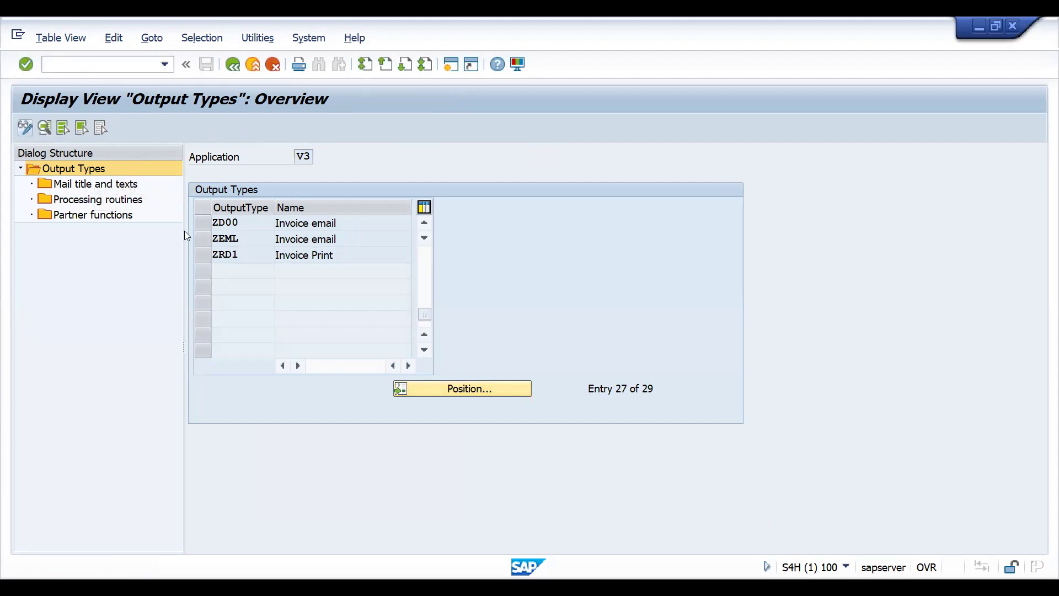
click(433, 387)
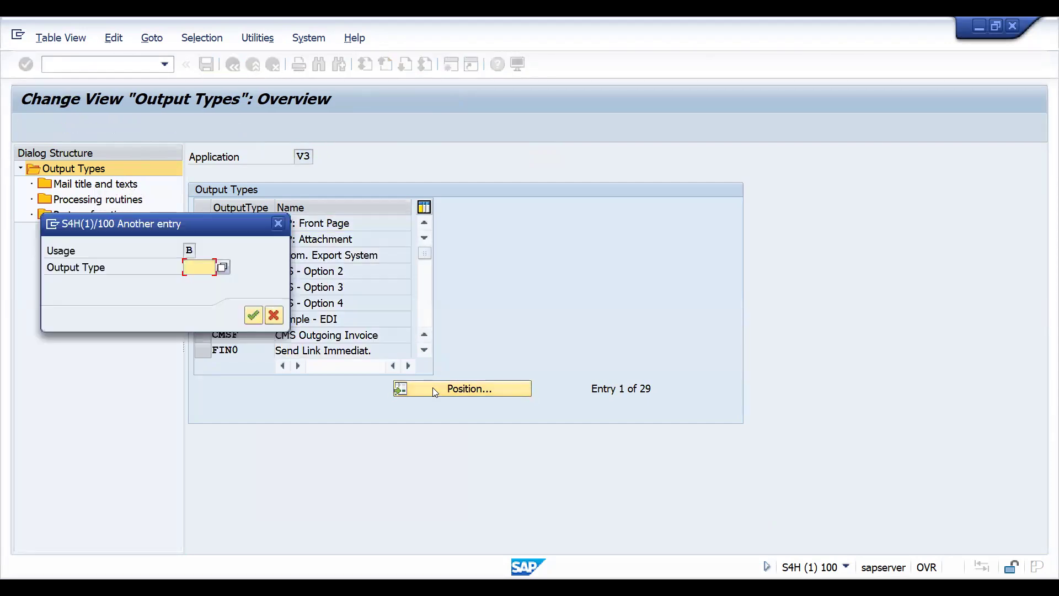
text(Z)
key(Return)
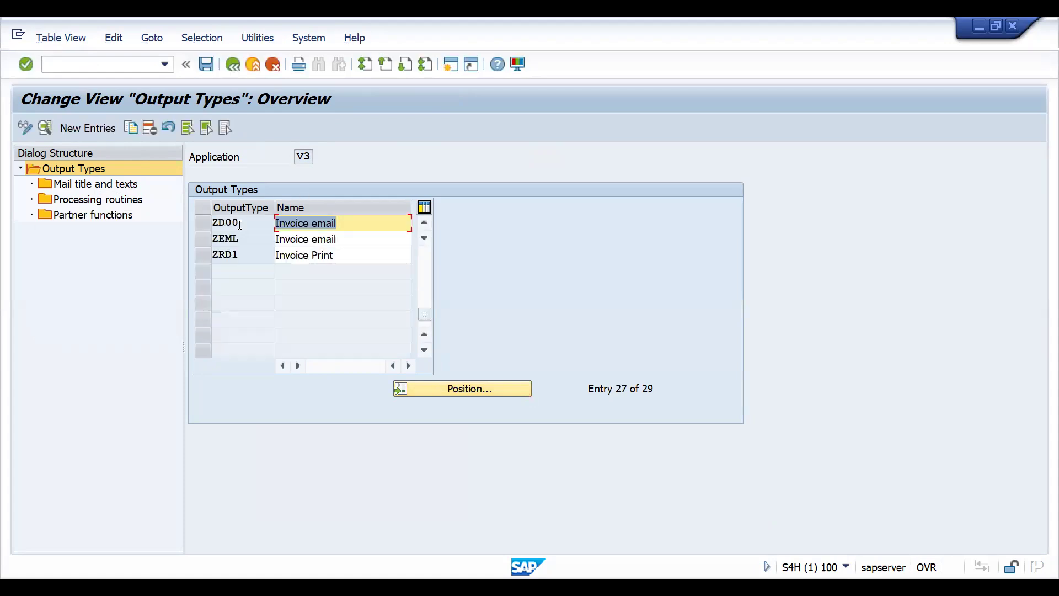
double_click(237, 239)
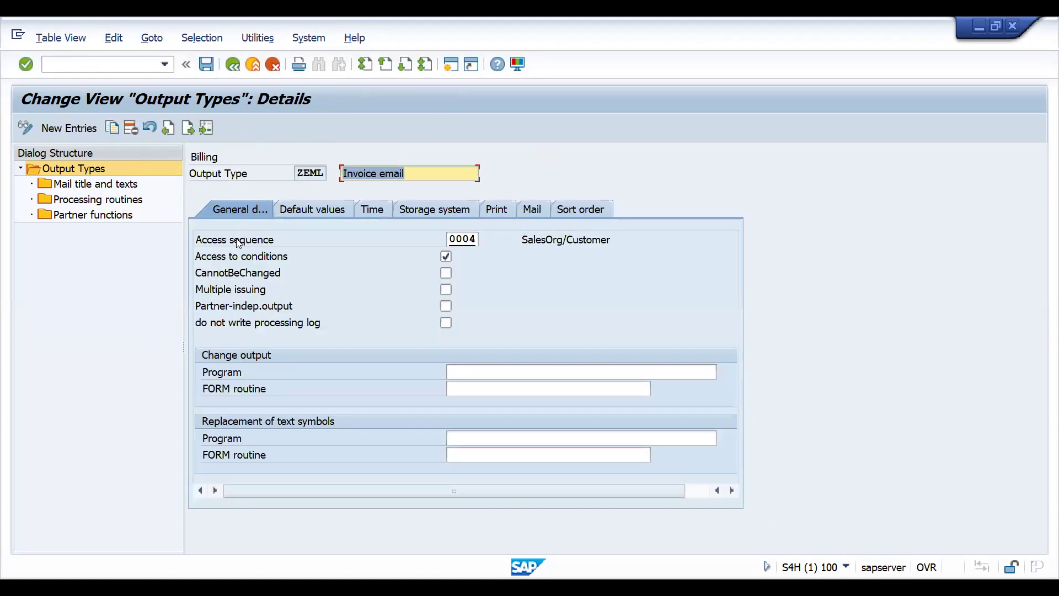
- Check the default values of output type ZEML and its partner function options, trying RE as the partner function
click(320, 215)
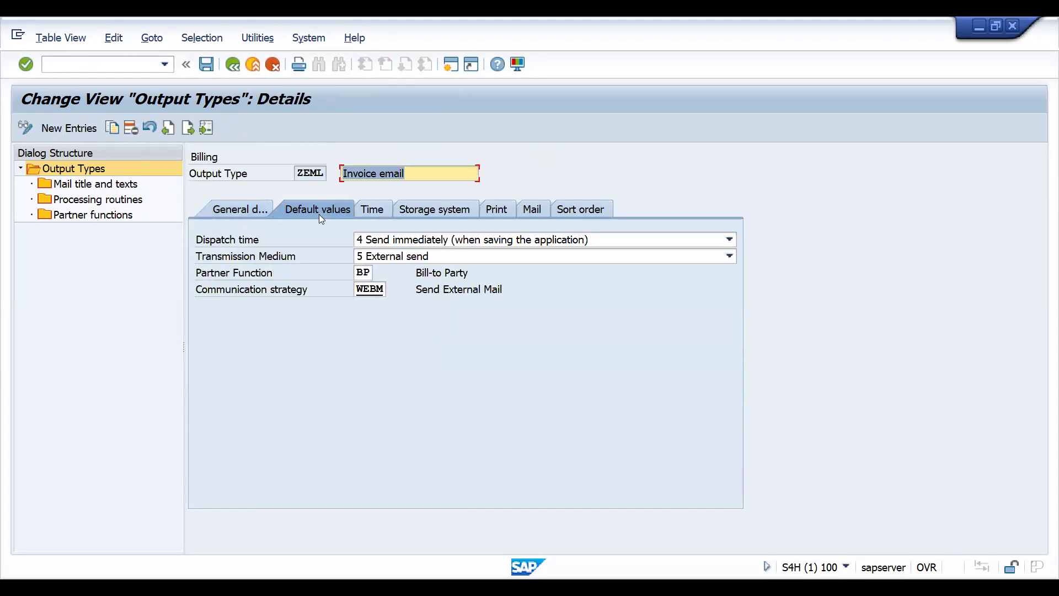
click(371, 272)
click(378, 275)
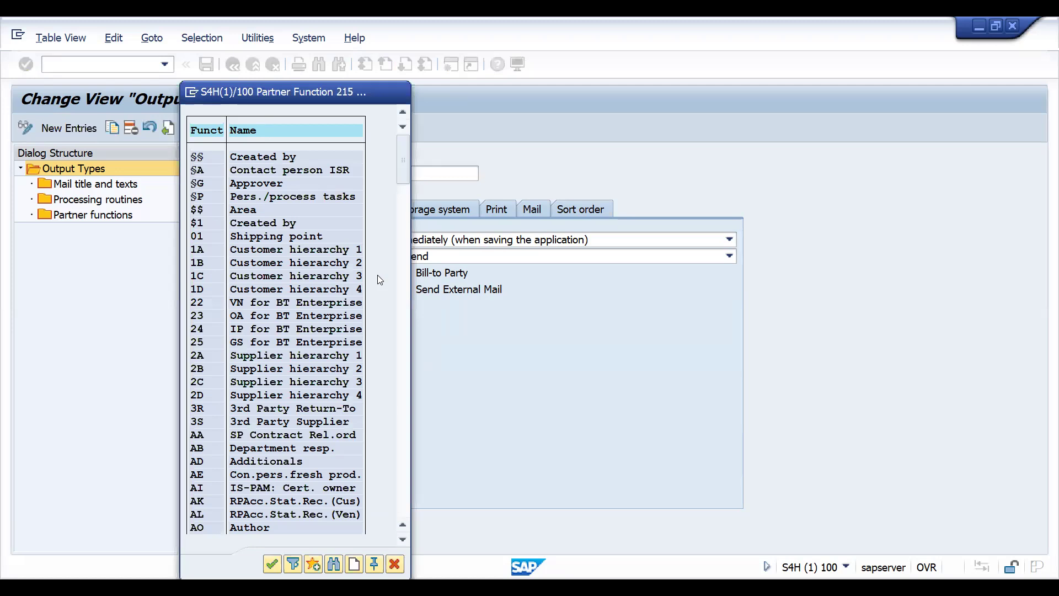
key(Escape)
text(RE)
key(Return)
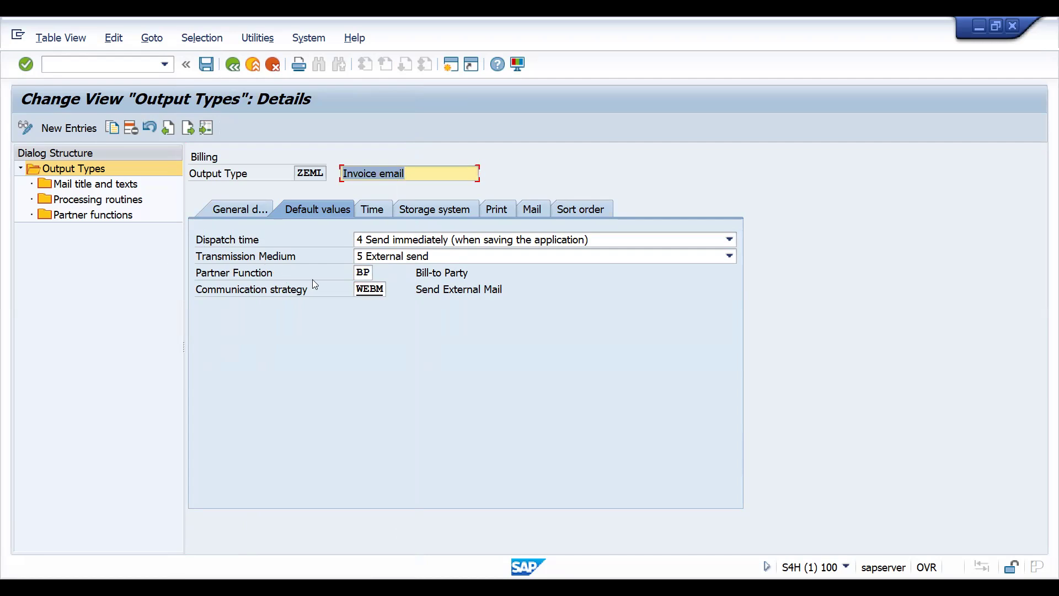
- Review the time settings and processing routines of output type ZEML, save, and leave the output types
click(367, 213)
click(326, 211)
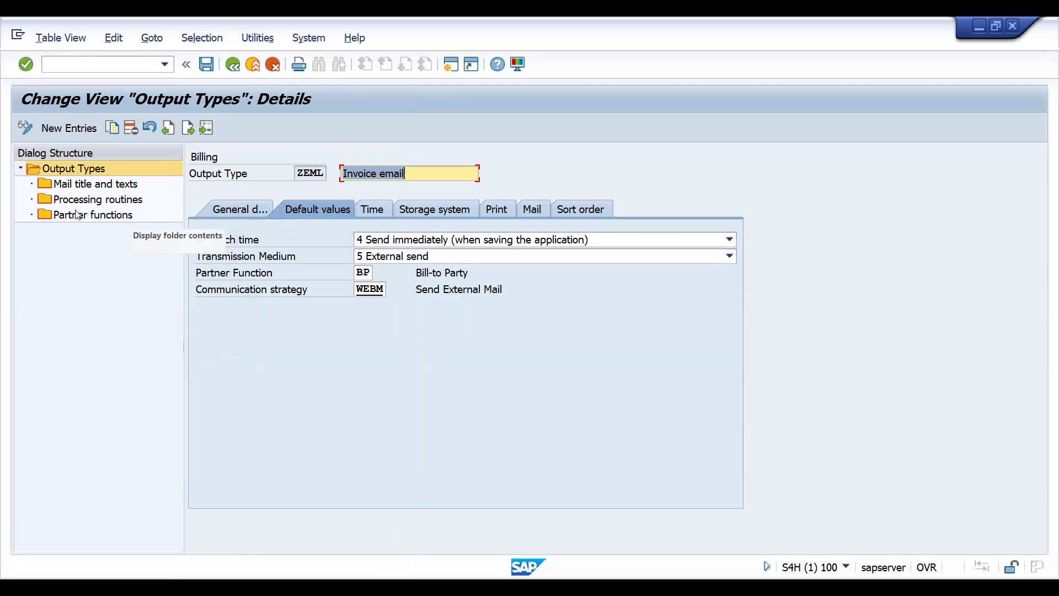
double_click(95, 202)
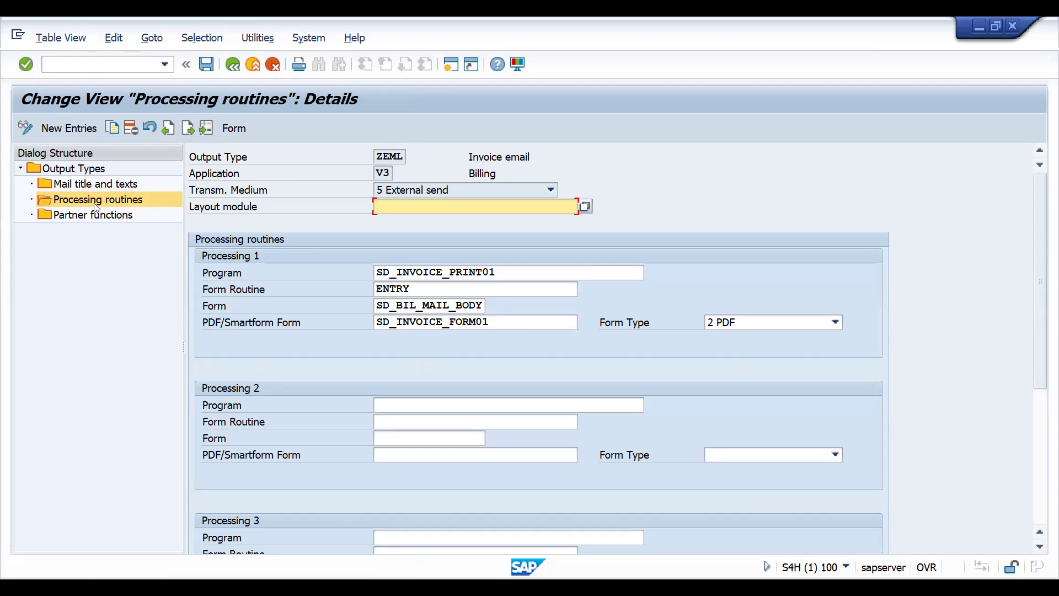
click(205, 67)
click(228, 71)
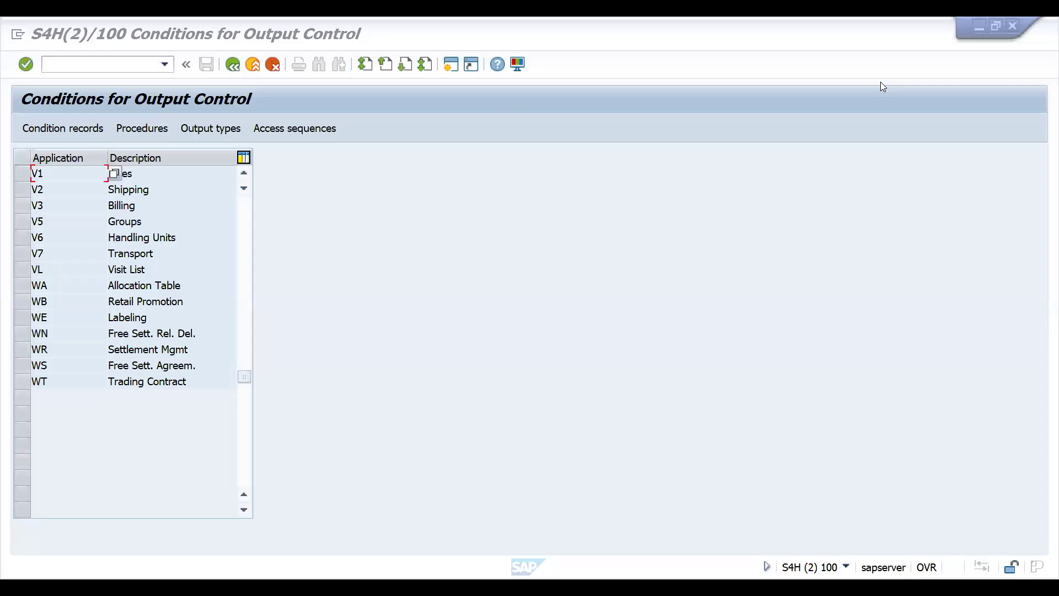
- Open the Define Billing Types view and display the details of billing type F2
click(99, 64)
text(/NVOF)
key(Return)
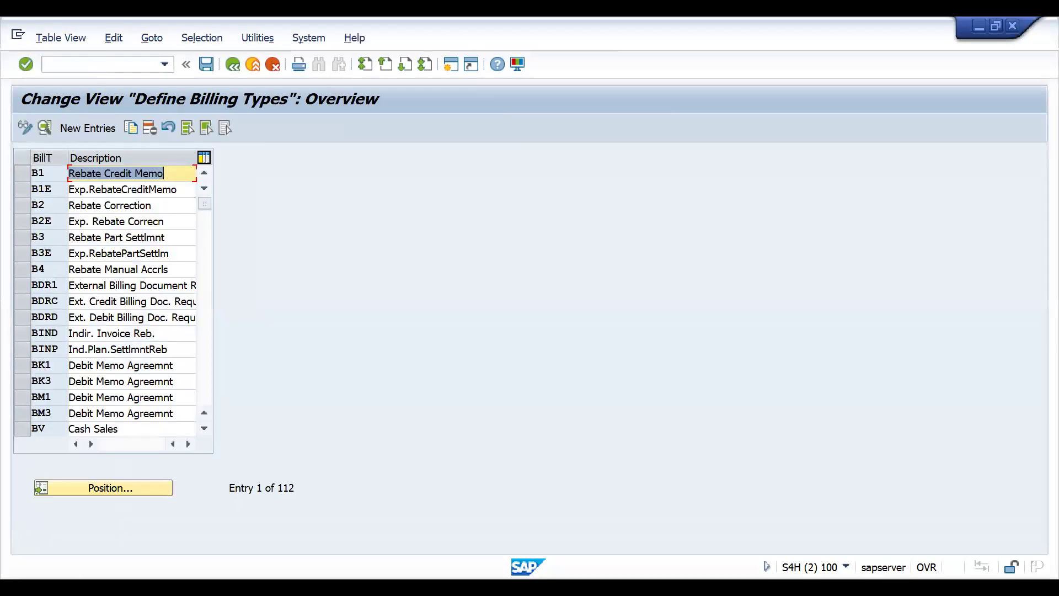
click(122, 490)
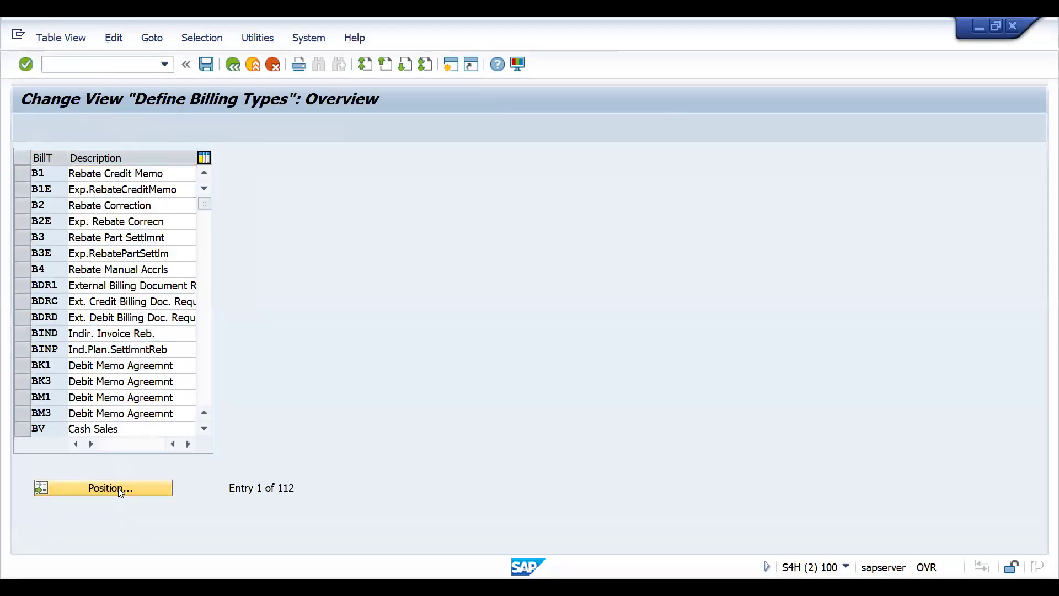
key(Return)
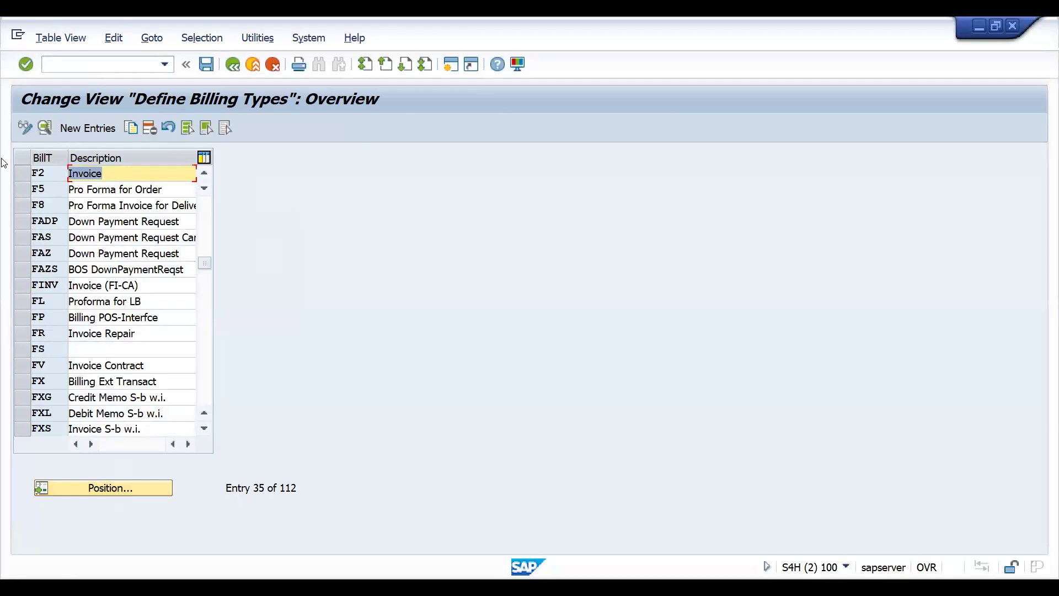
double_click(50, 170)
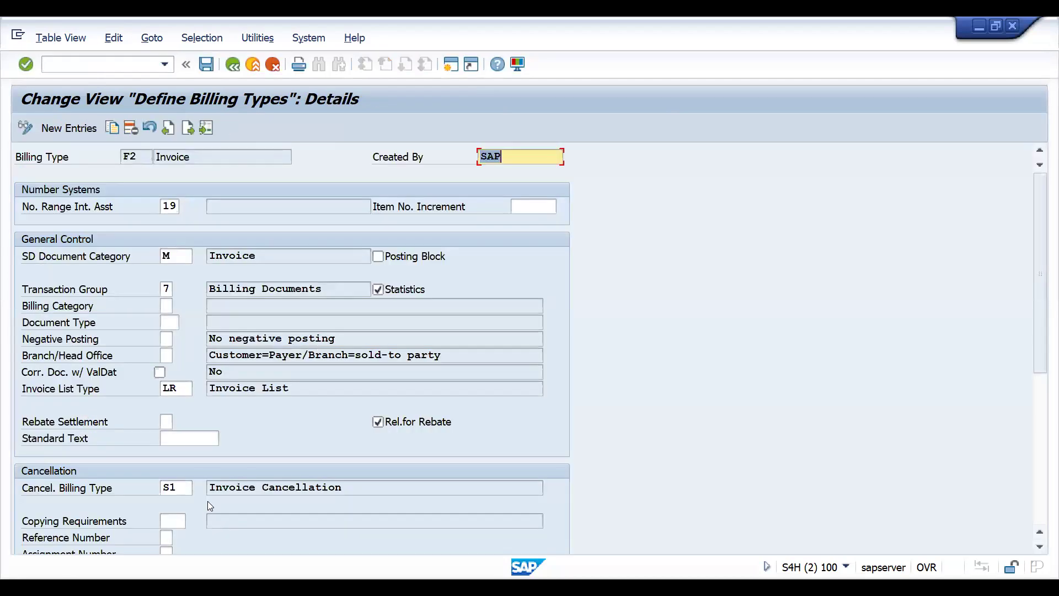
- Set the output determination procedure of billing type F2 to ZBILEM
scroll(324, 467, down, 6)
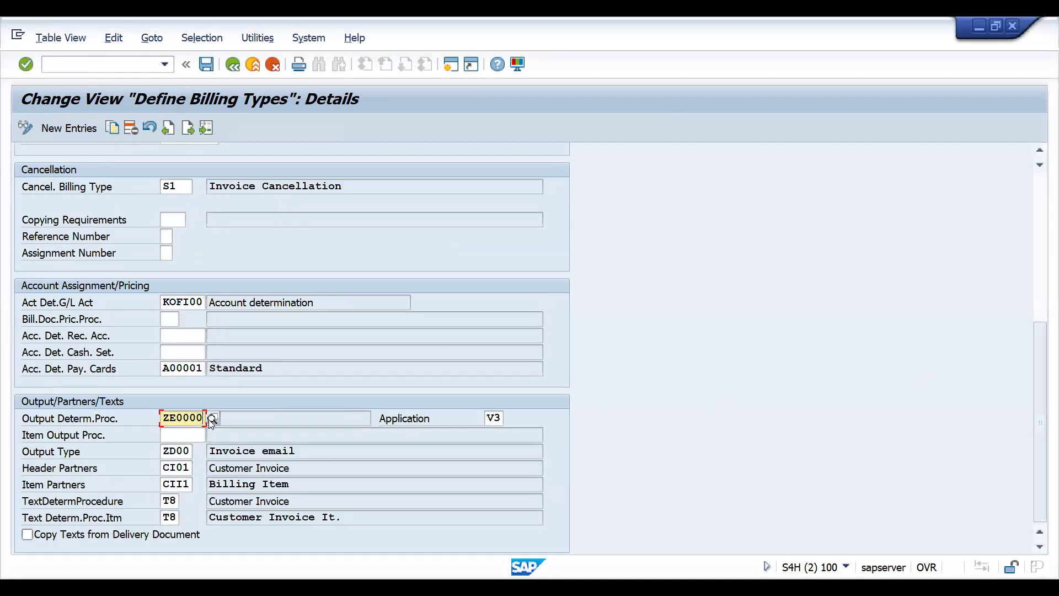
click(208, 419)
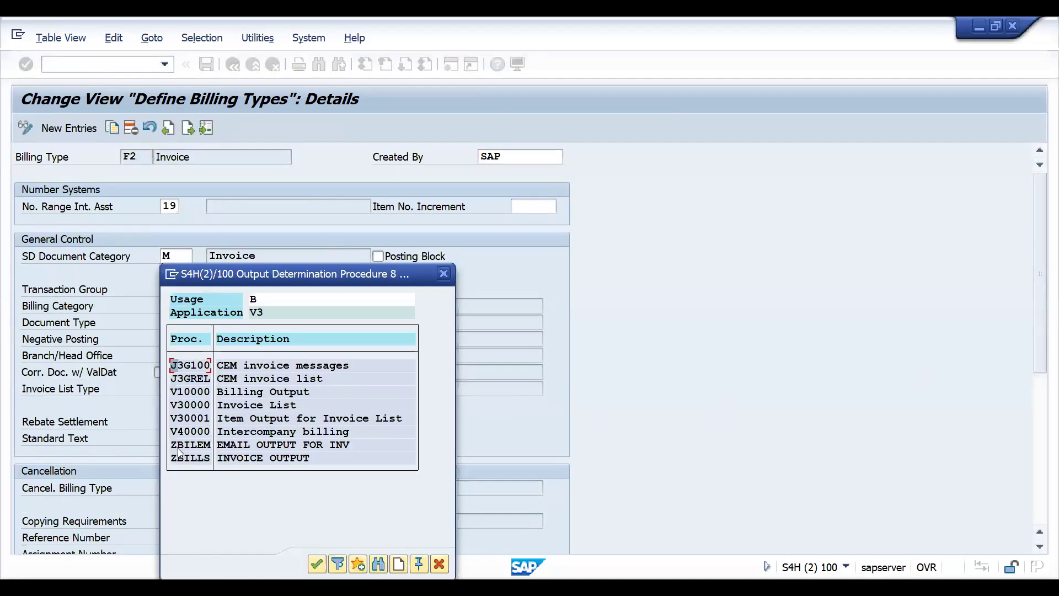
double_click(181, 445)
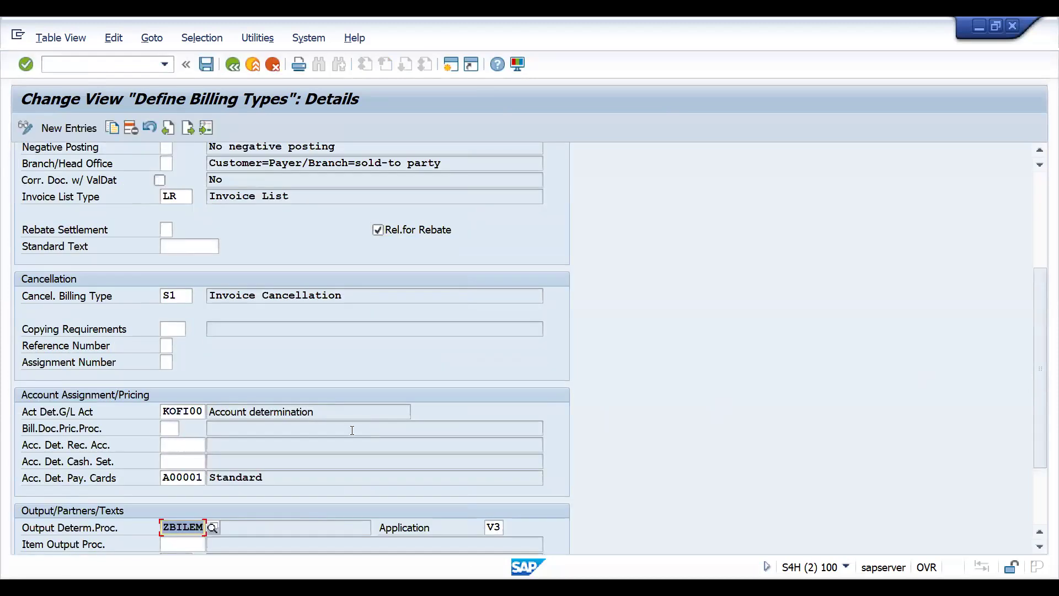
- Set the output type of billing type F2 to ZEML and save the change to the proposed customizing request
scroll(1031, 526, down, 3)
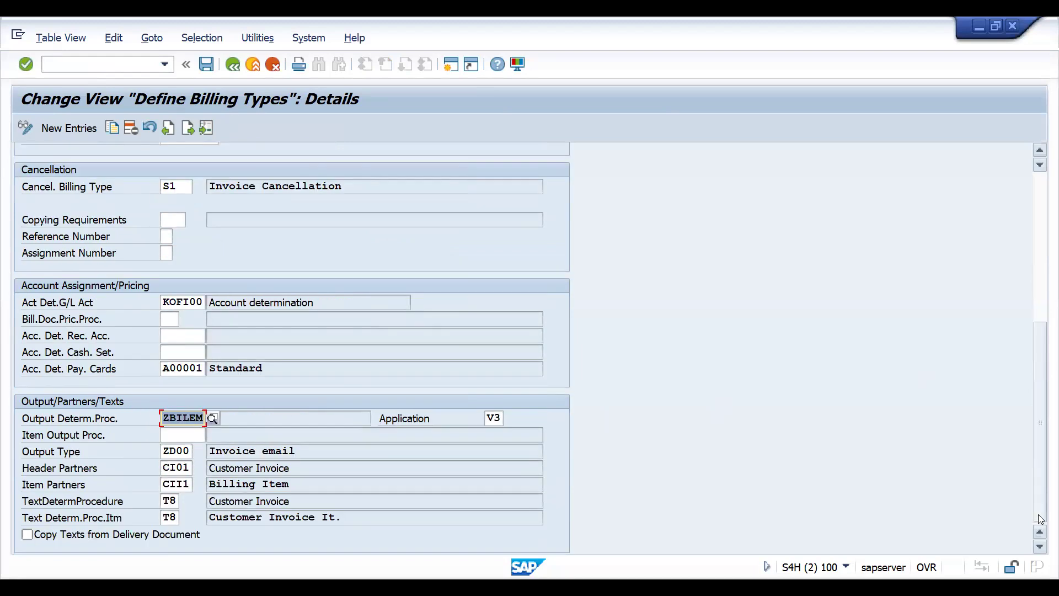
click(180, 451)
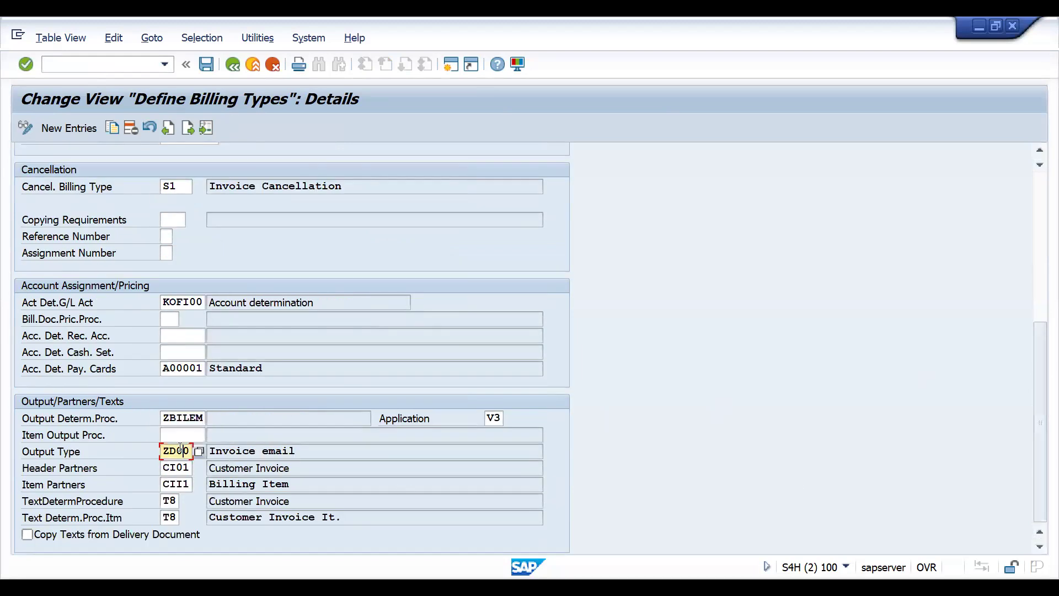
key(BackSpace)
key(BackSpace)
key(BackSpace)
text(EM)
key(Return)
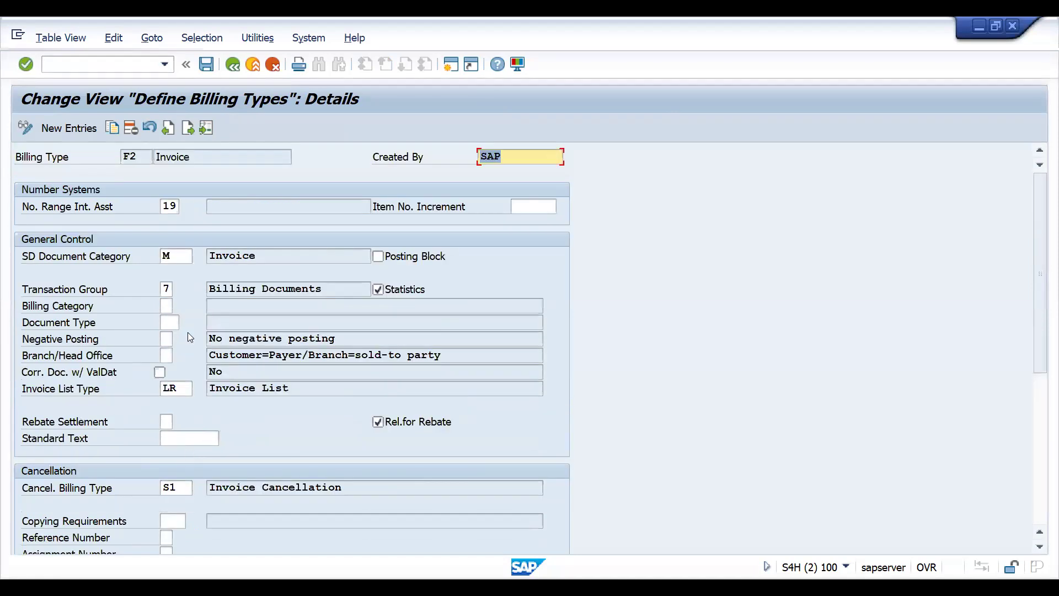
click(207, 61)
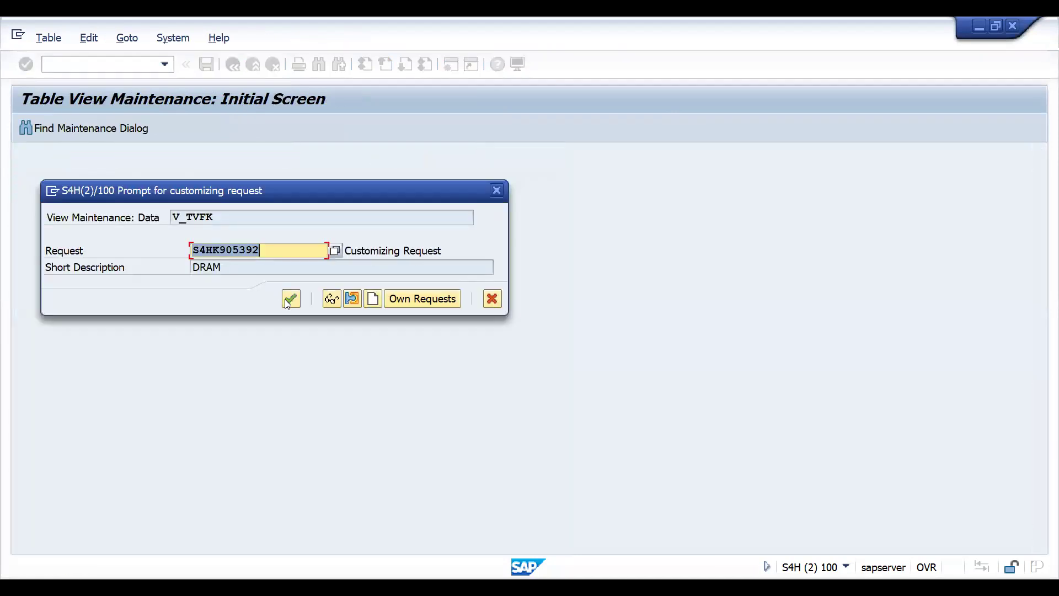
click(289, 298)
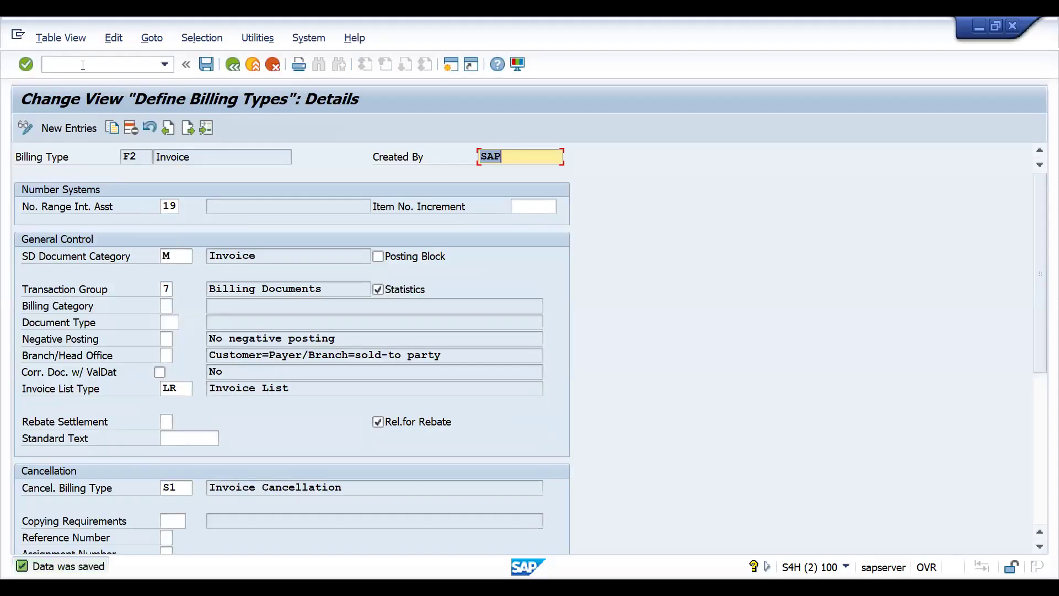
- Open transaction VF01 and create the F2 invoice for the proposed delivery document
click(83, 64)
text(/N)
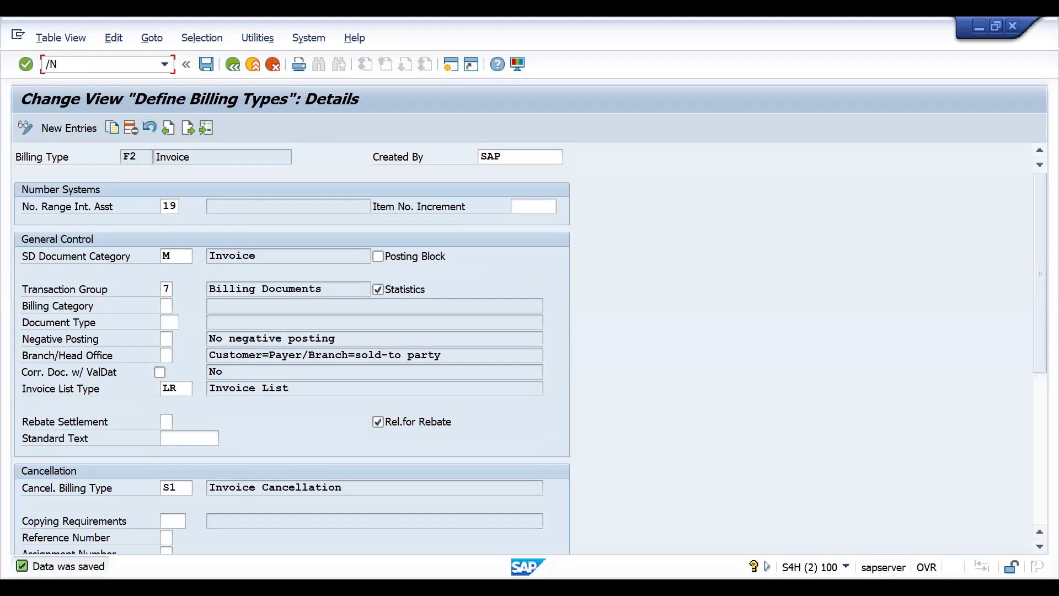
text(VF01)
key(Return)
key(Return)
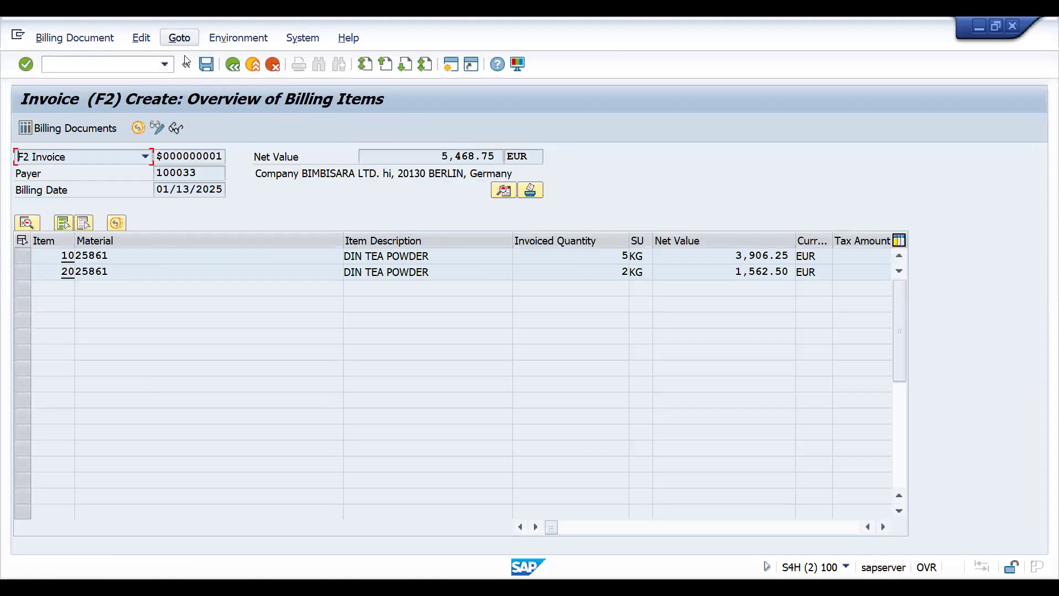
- Open the output overview of the new F2 invoice and add output type ZEML from the available output types
click(180, 38)
mouse_move(220, 58)
click(401, 125)
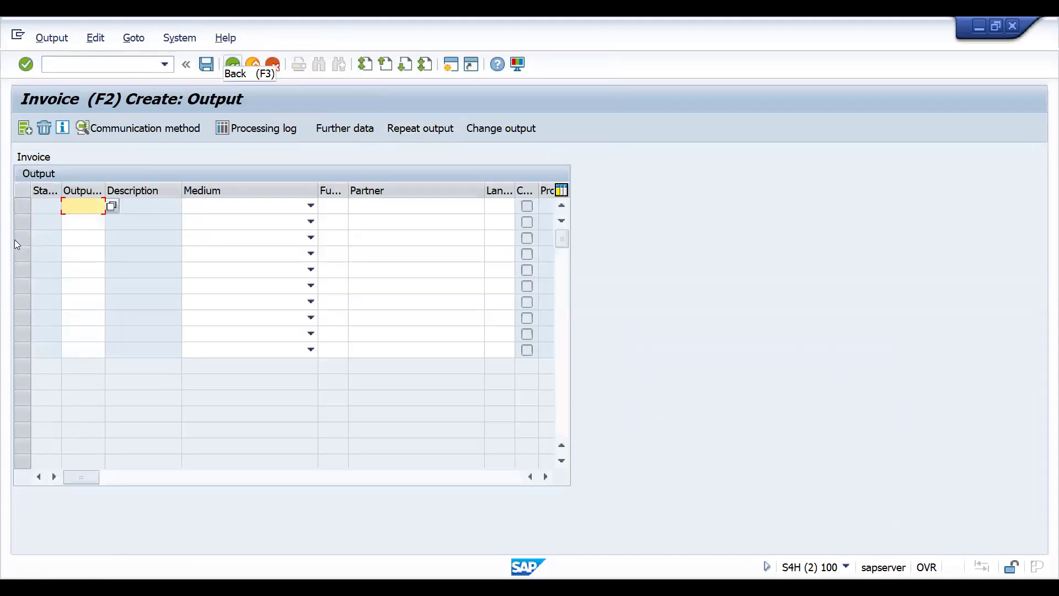
key(space)
key(Down)
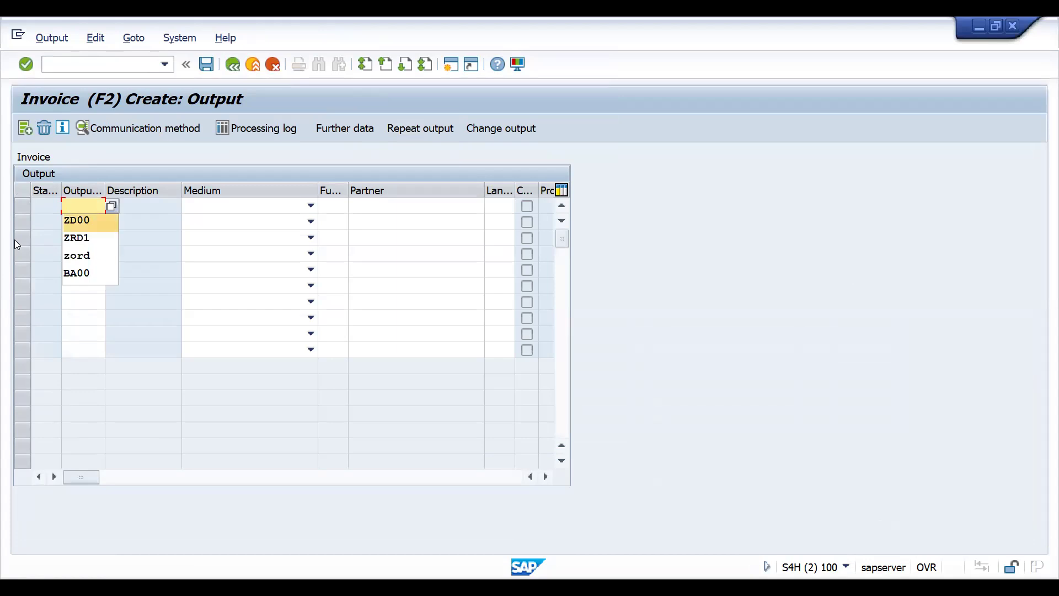
click(110, 208)
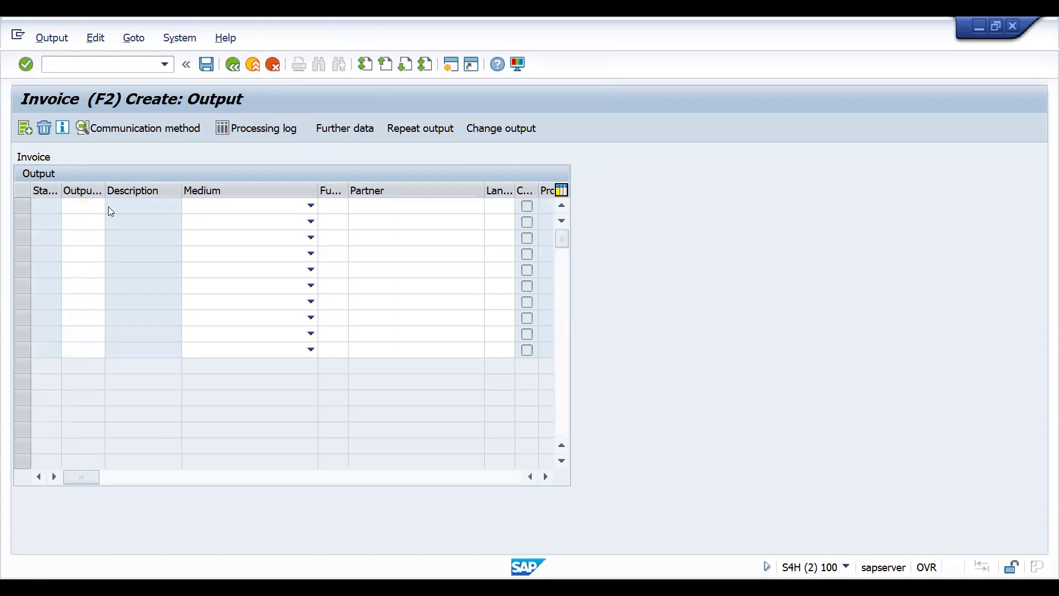
double_click(83, 332)
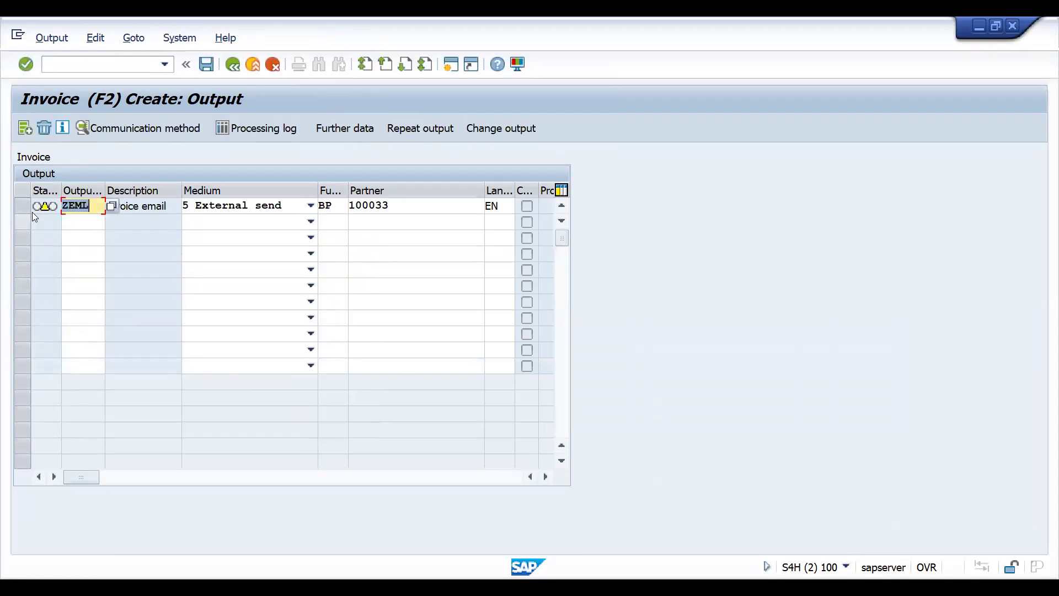
- Check the communication settings of the ZEML output and save the new F2 invoice
double_click(151, 209)
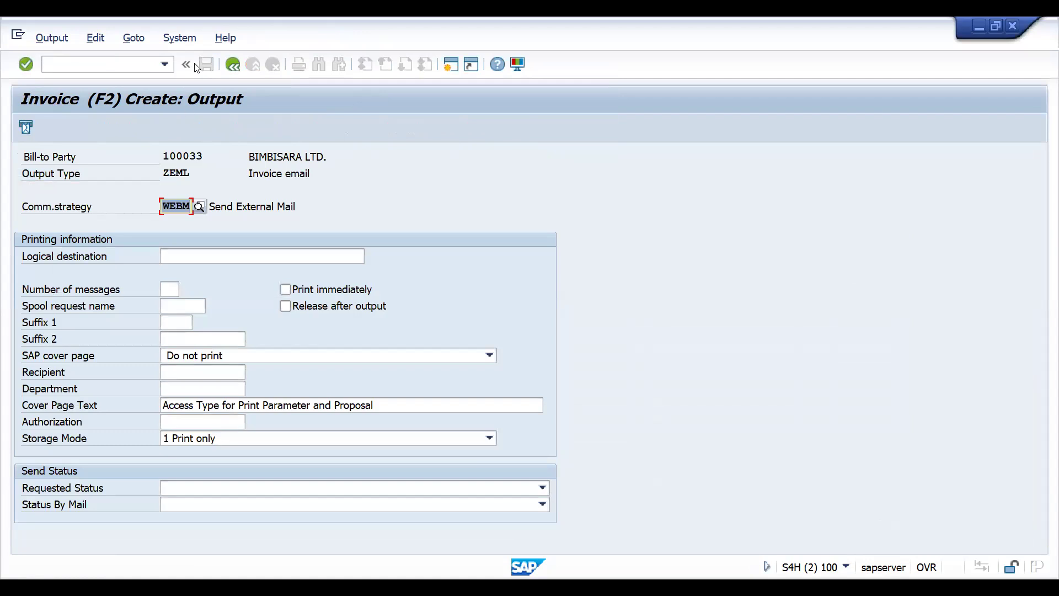
click(229, 67)
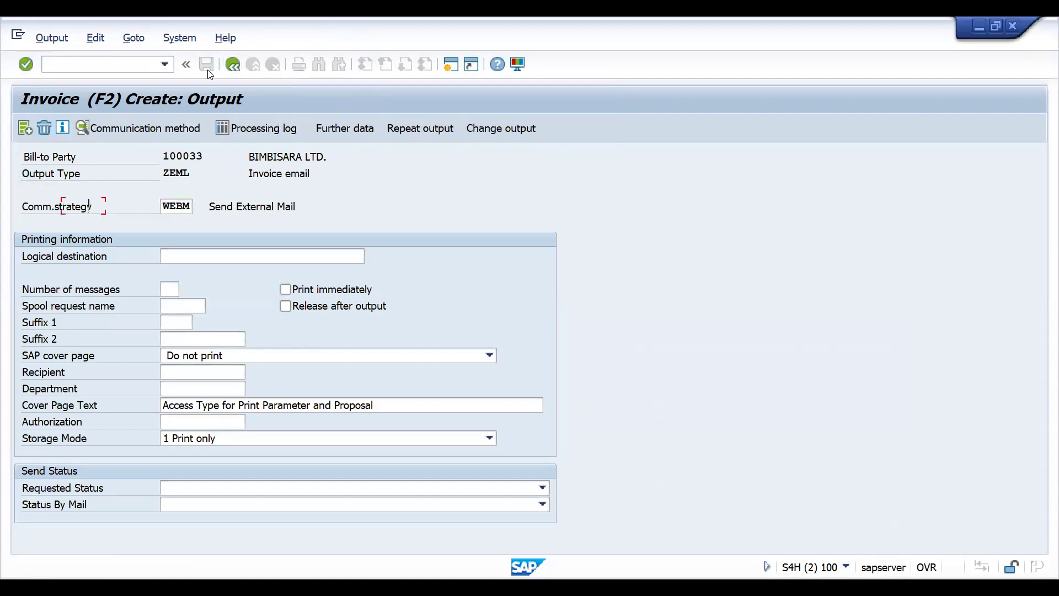
click(206, 66)
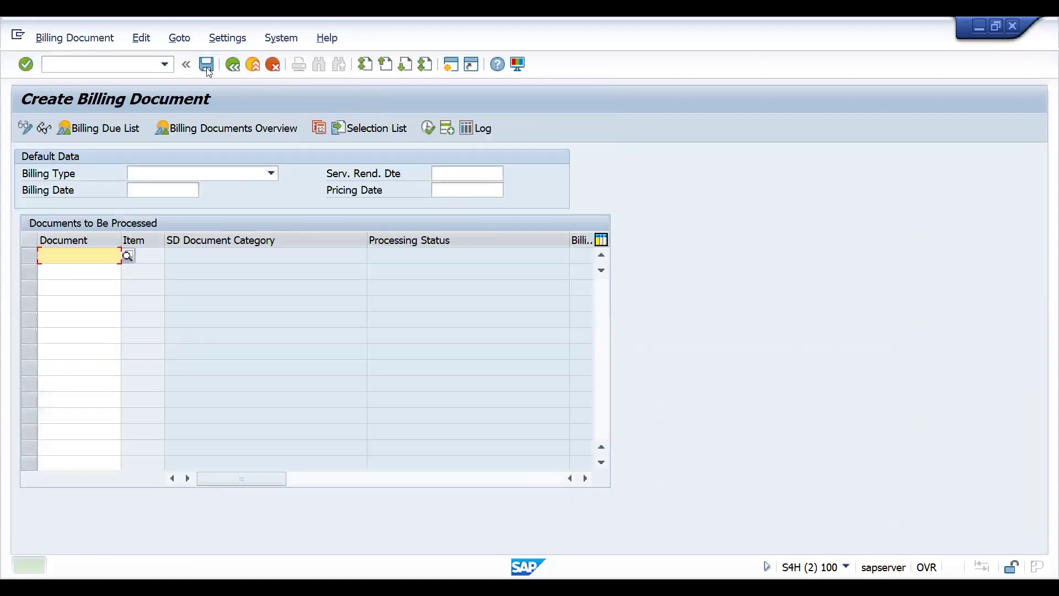
- Open transaction VF03, display the newly saved invoice and open its header output overview
click(125, 66)
text(/NVF03)
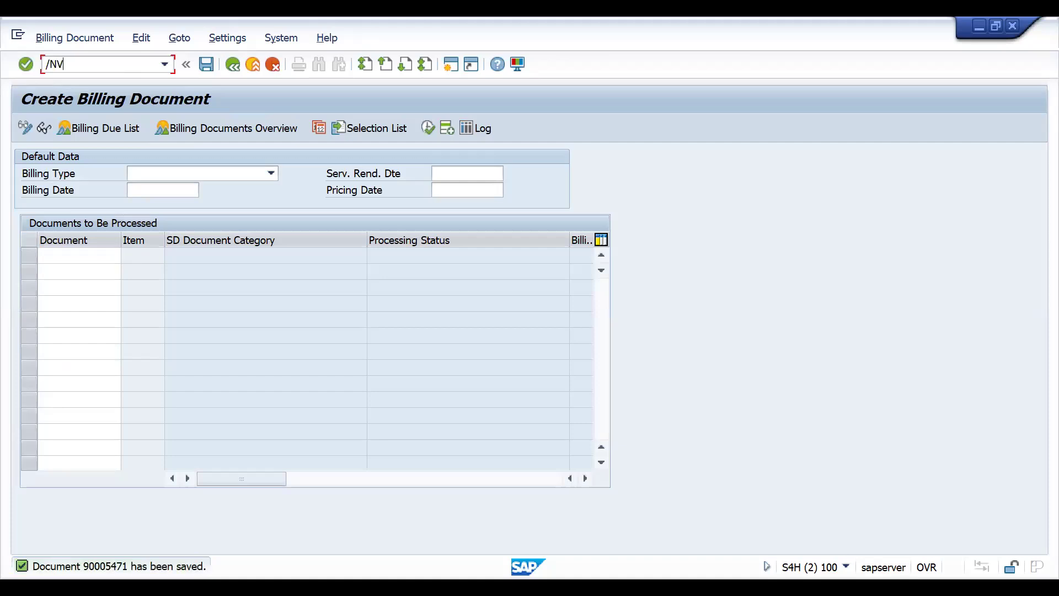
key(Return)
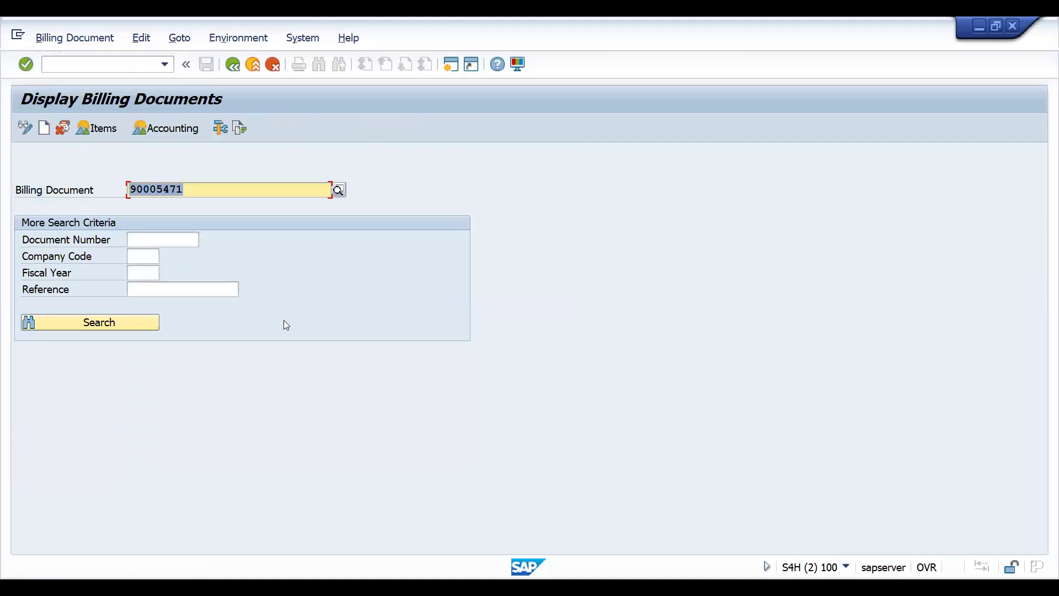
key(Return)
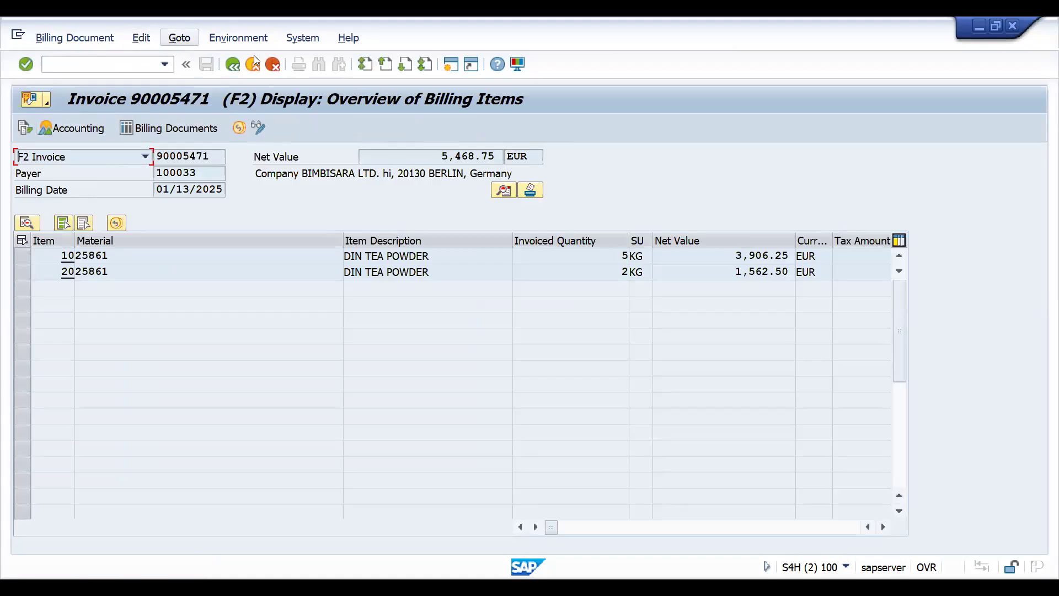
click(179, 38)
mouse_move(191, 58)
click(396, 118)
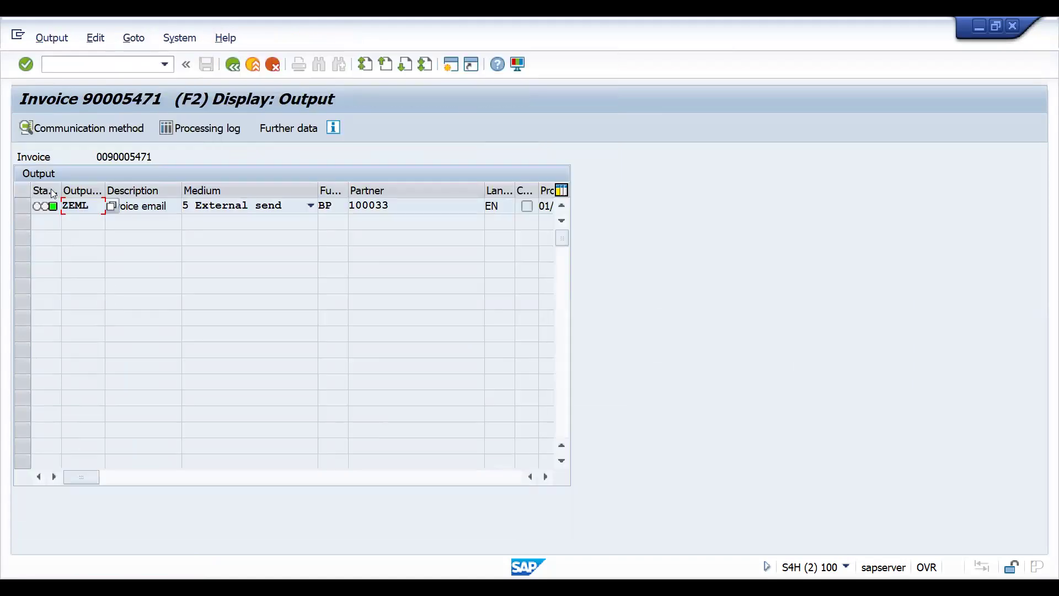
- Examine the processing log of the invoice's ZEML output and return to the billing items overview
click(24, 204)
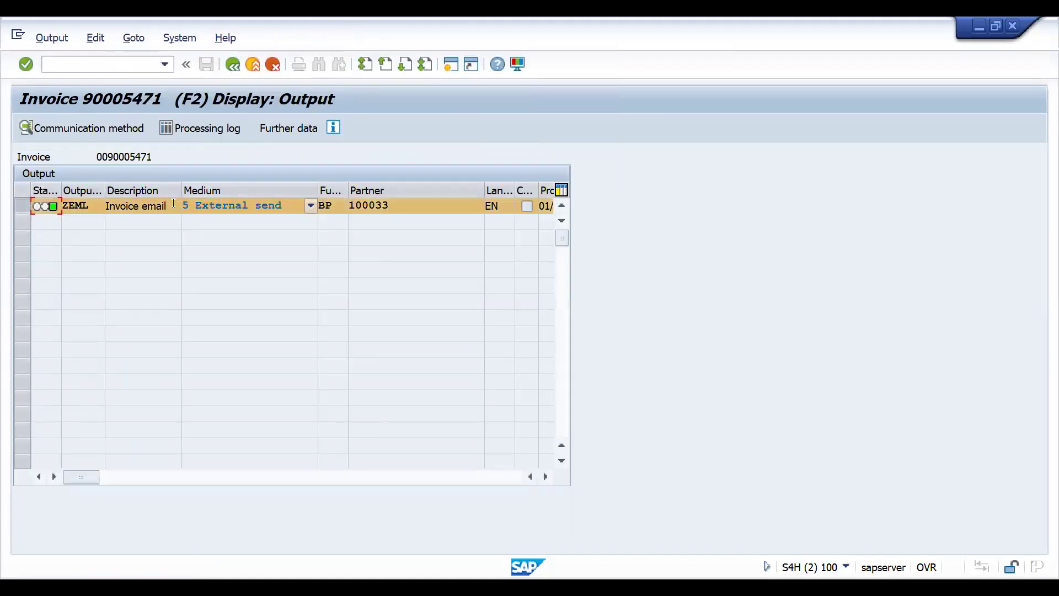
click(202, 136)
click(202, 134)
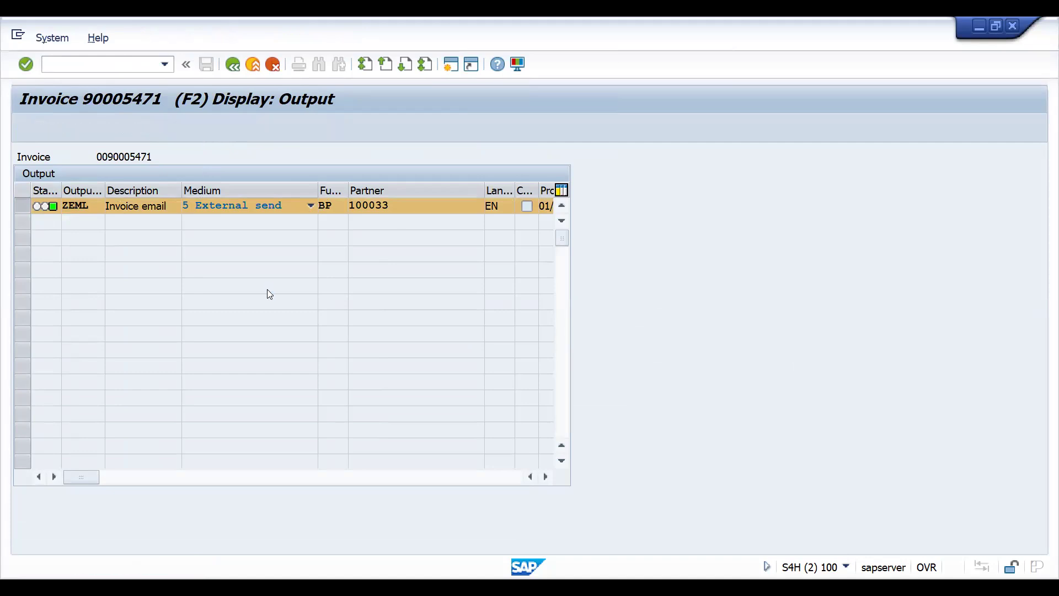
click(562, 379)
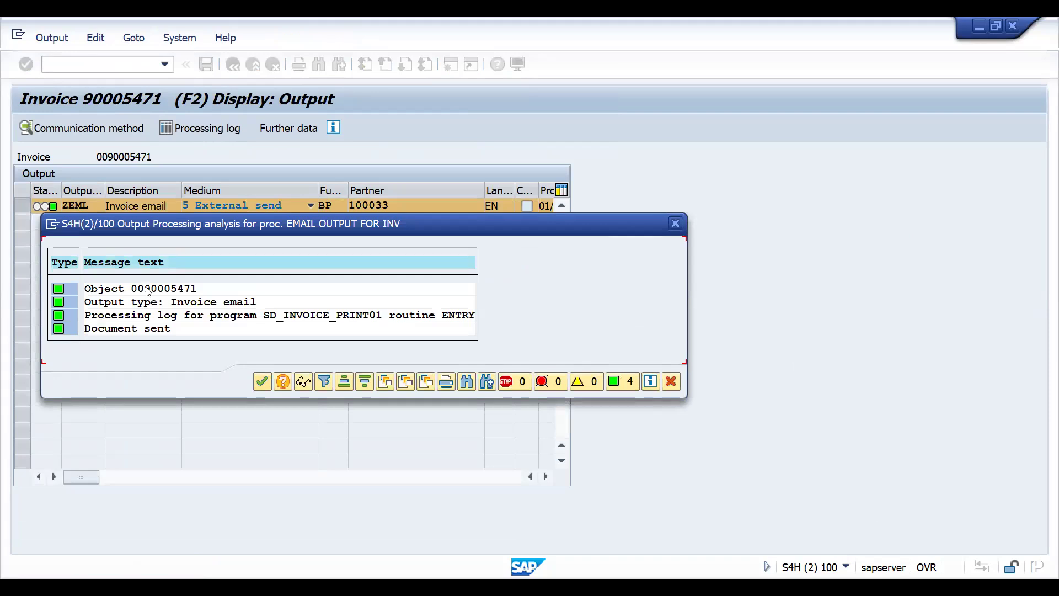
click(262, 382)
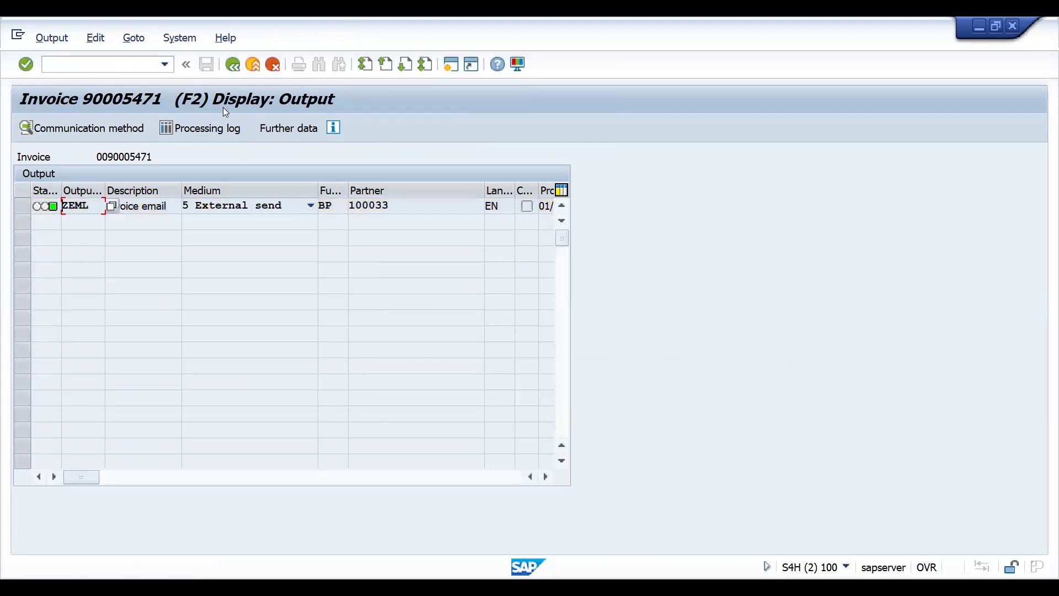
click(234, 68)
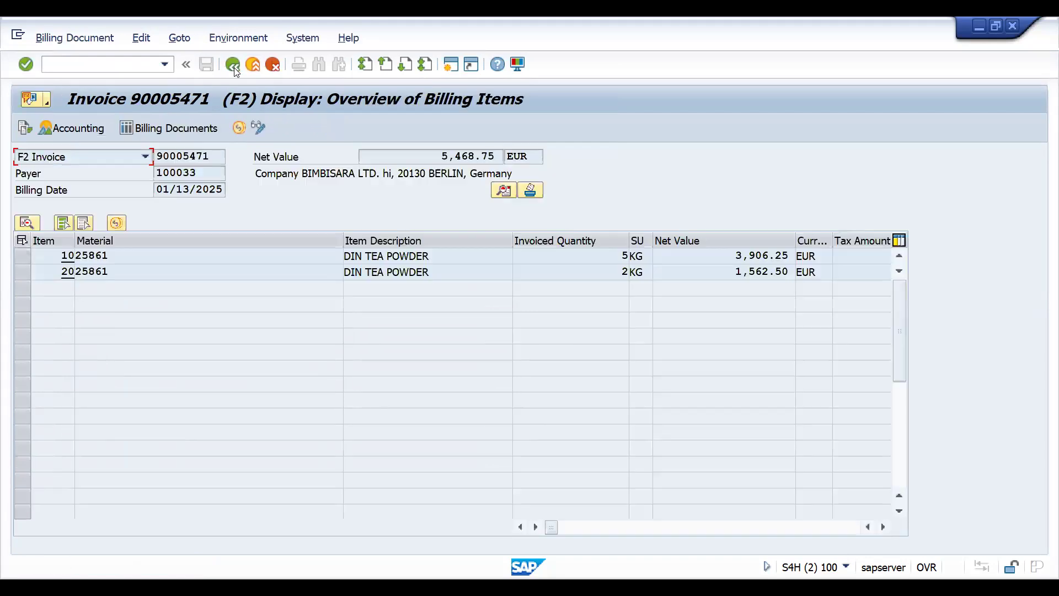
- Open Conditions for Output Control and display the output types of application V3 Billing
click(135, 66)
text(/nvf03)
key(Return)
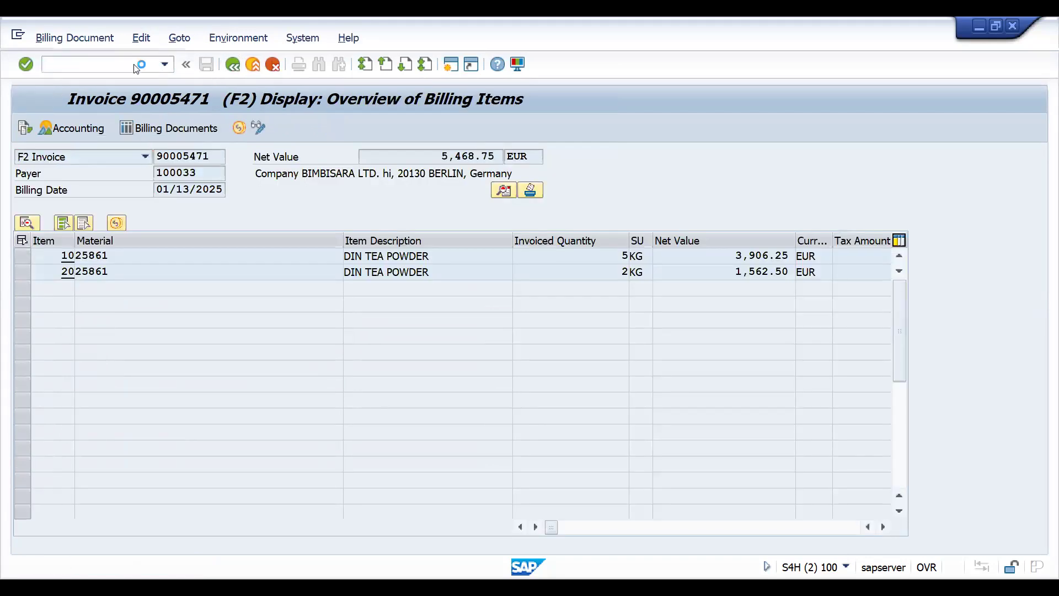
click(250, 477)
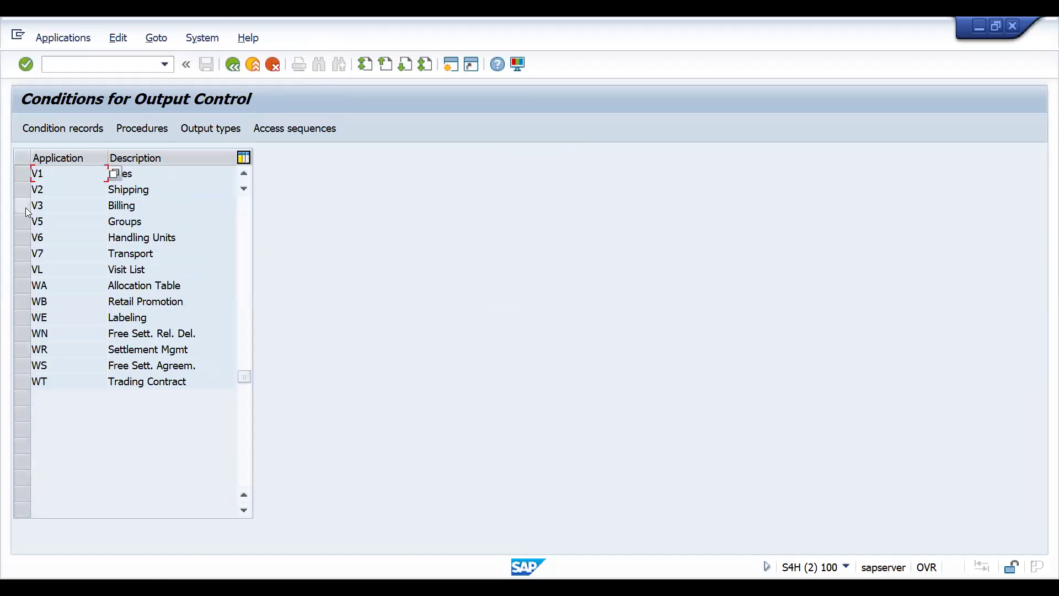
click(26, 208)
click(199, 128)
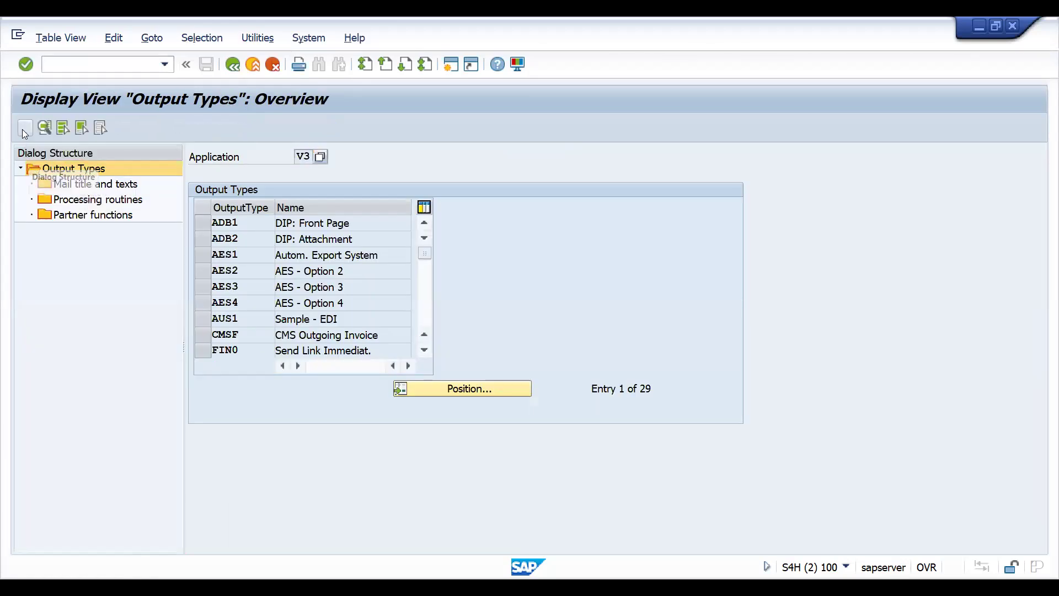
- Enable "do not write processing log" in the general data of output type ZEML and save the change
click(22, 129)
click(439, 388)
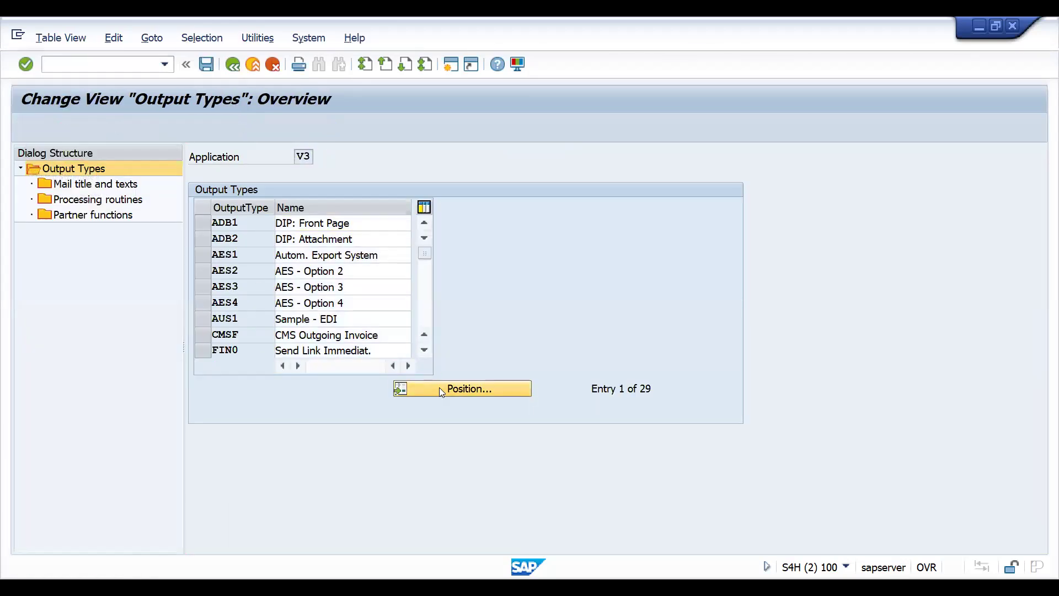
text(ZEML)
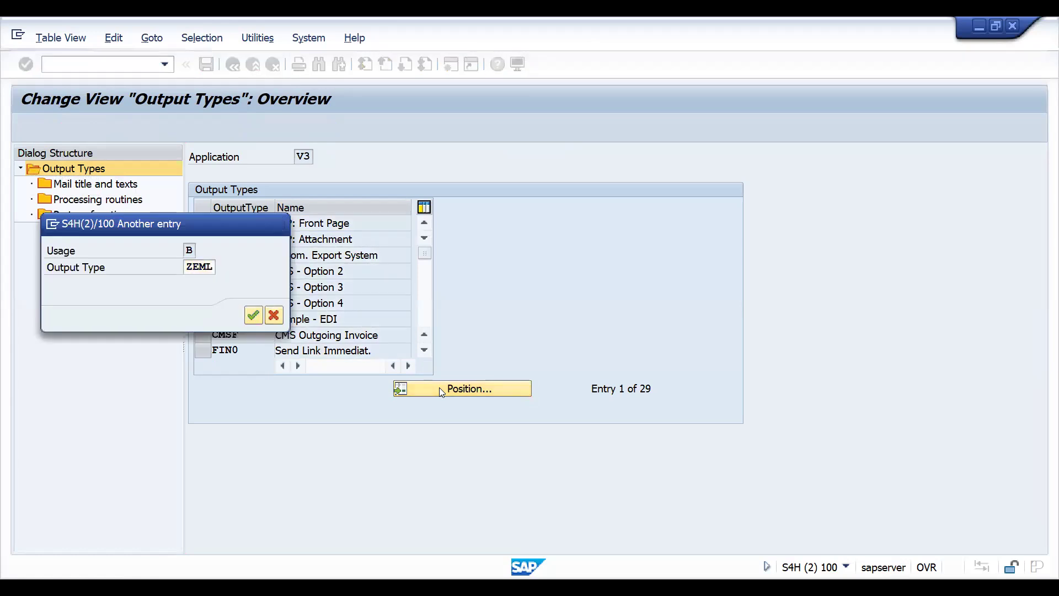
key(Return)
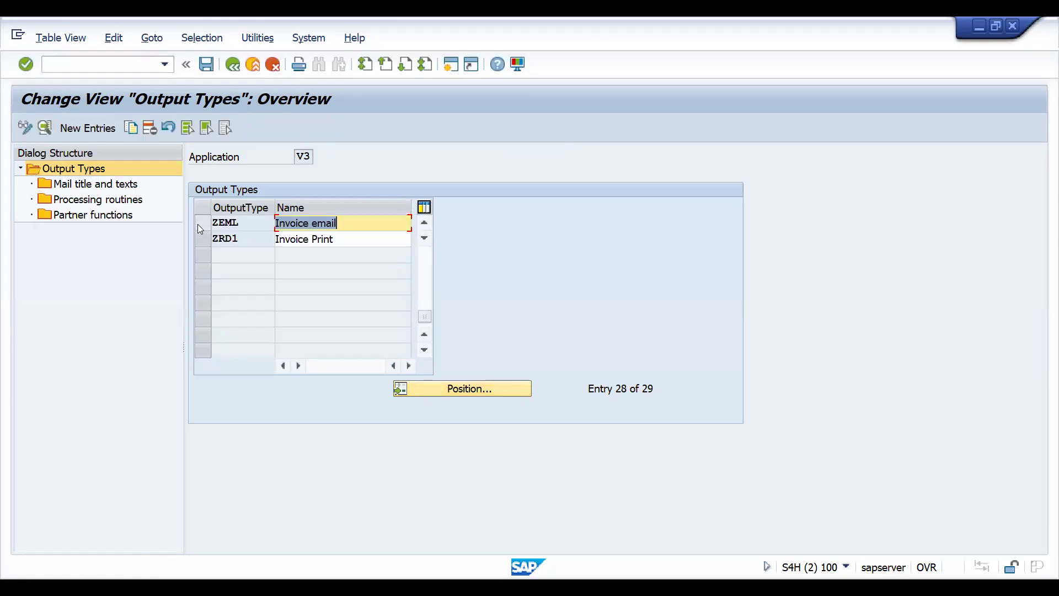
click(230, 223)
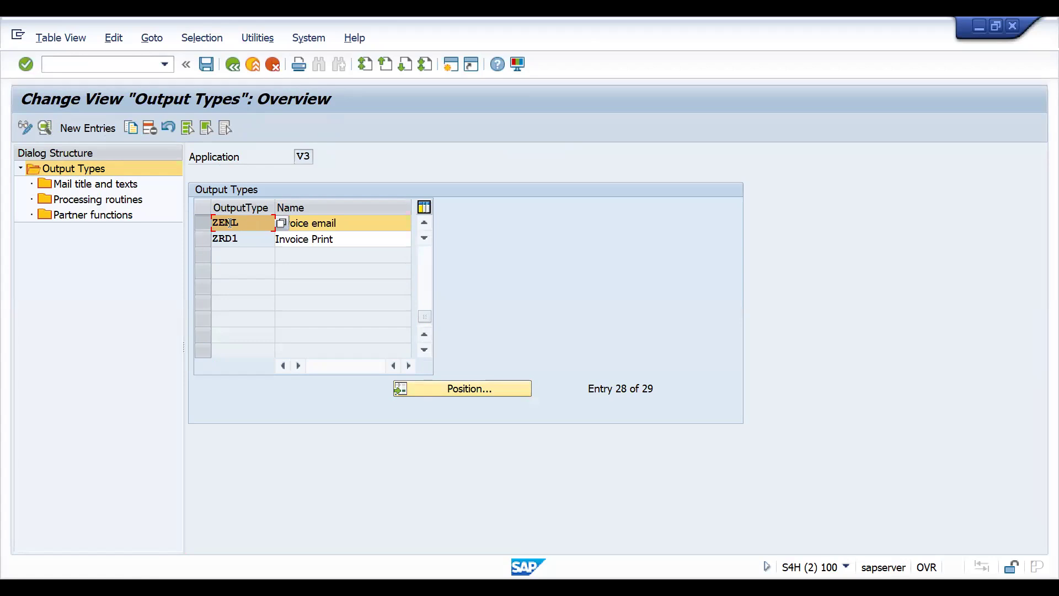
double_click(230, 223)
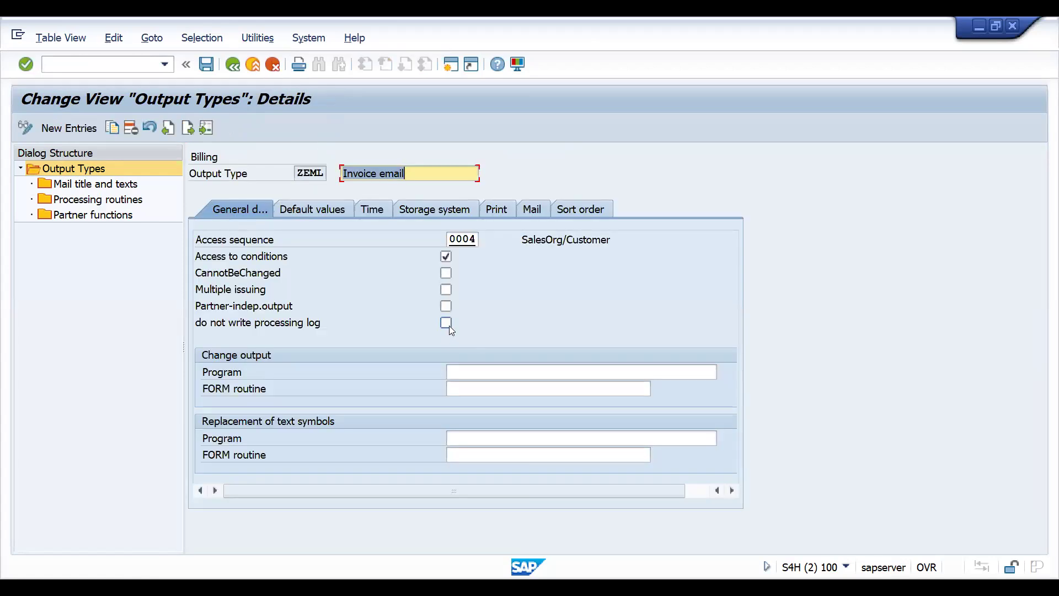
click(446, 325)
key(ctrl+s)
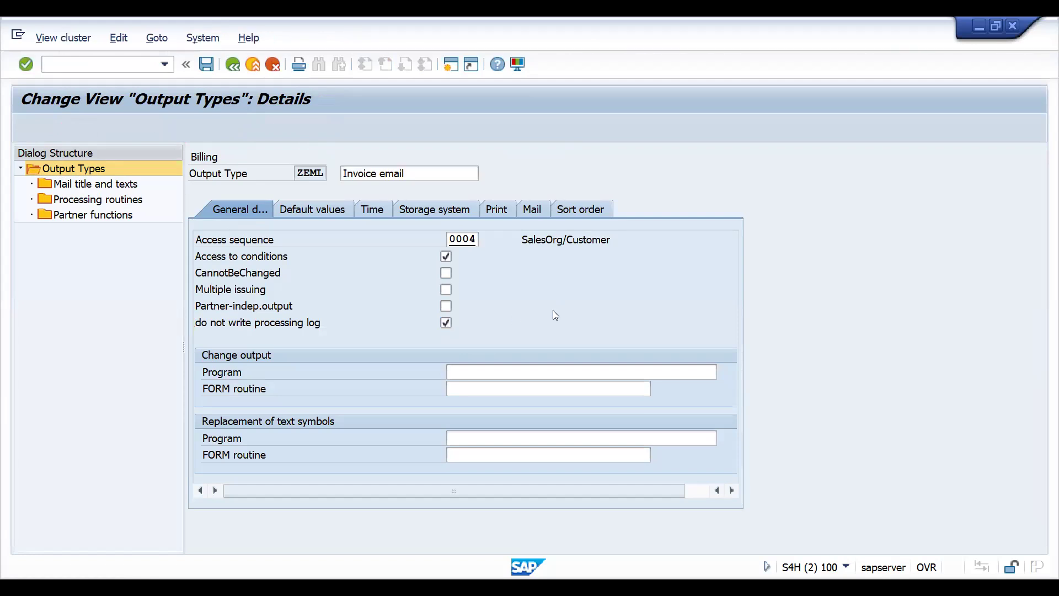
key(Return)
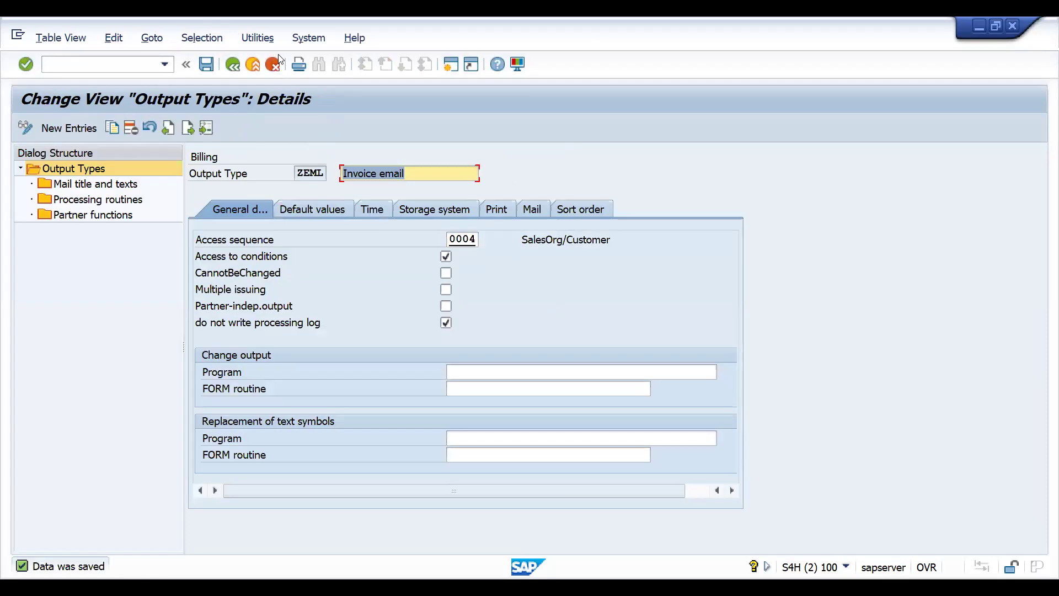
- Open the billing output condition records for change and select ZEML records by Billing Type F2
text(/NVV)
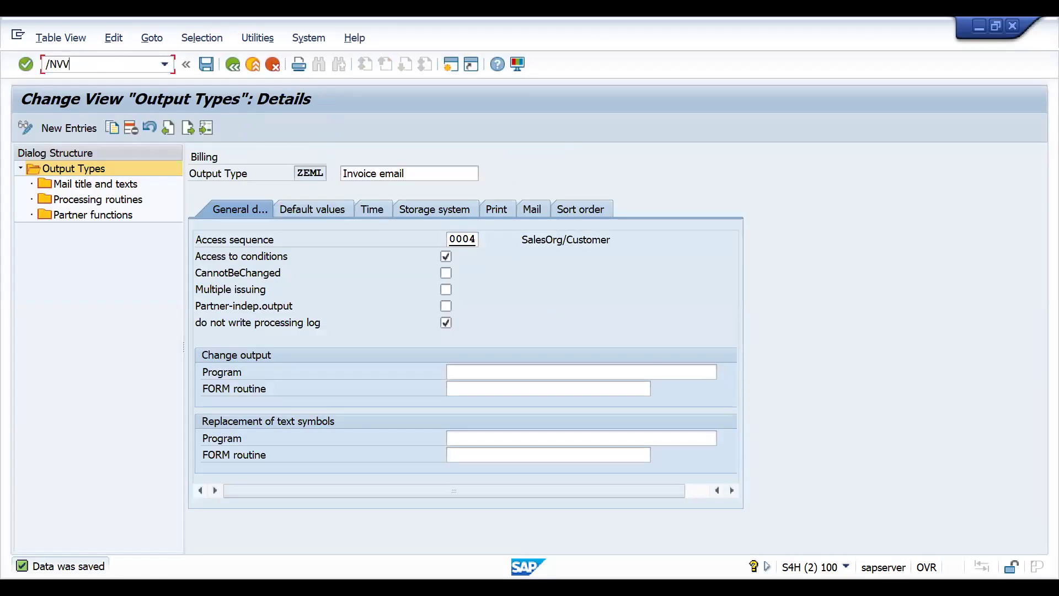
text(3)
key(Return)
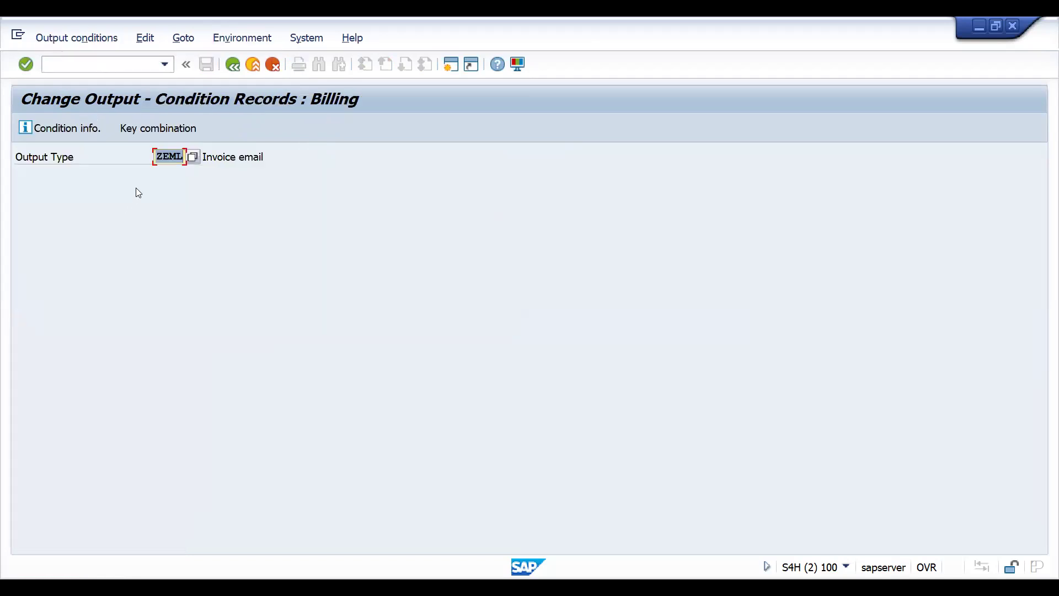
key(Return)
click(83, 300)
key(Return)
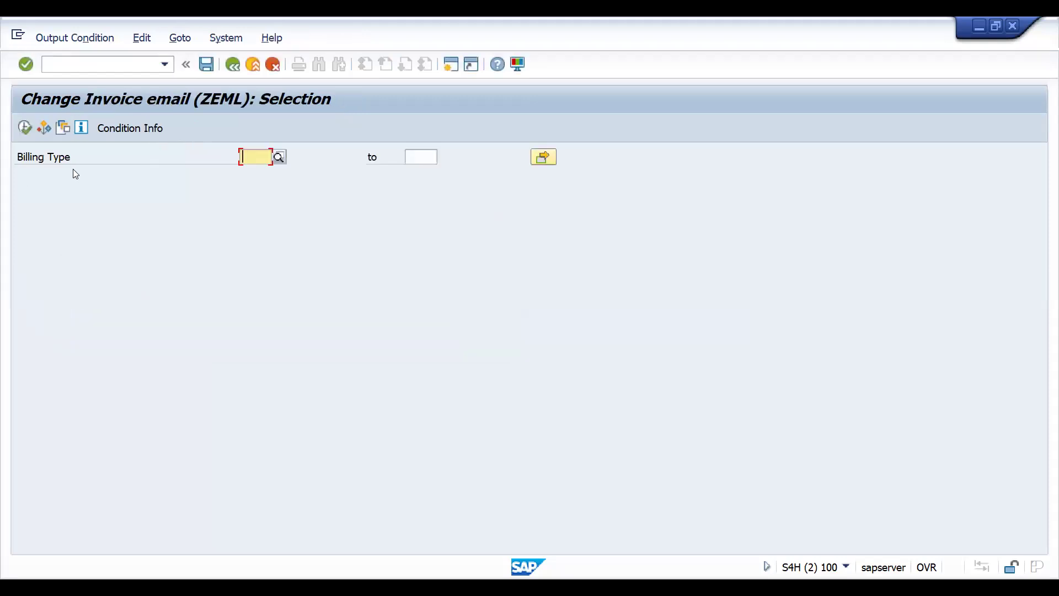
text(F2)
click(24, 128)
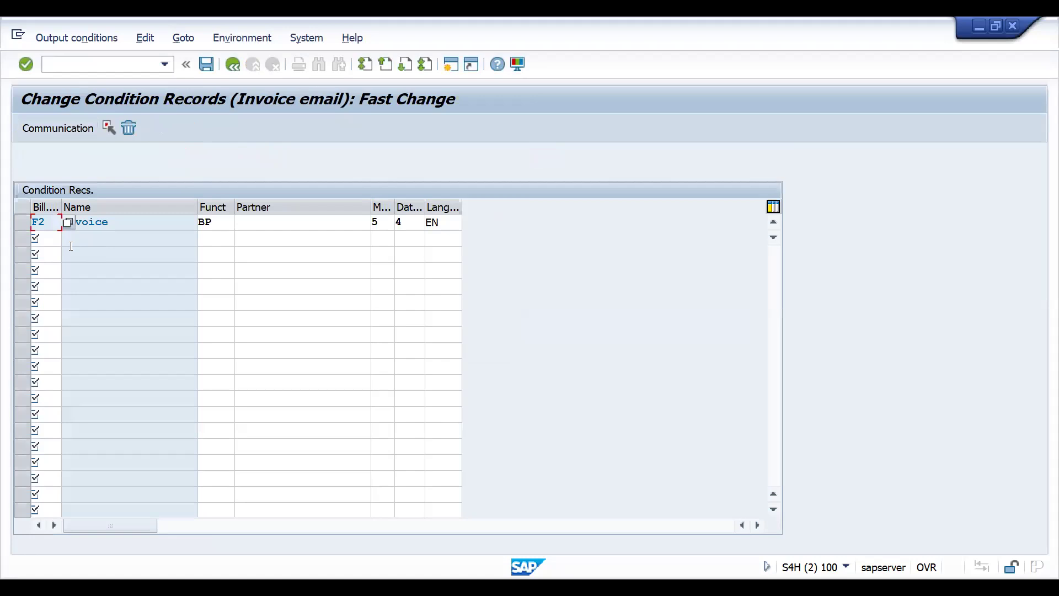
- Delete the F2 condition record of output type ZEML and save the deletion
click(24, 222)
click(133, 132)
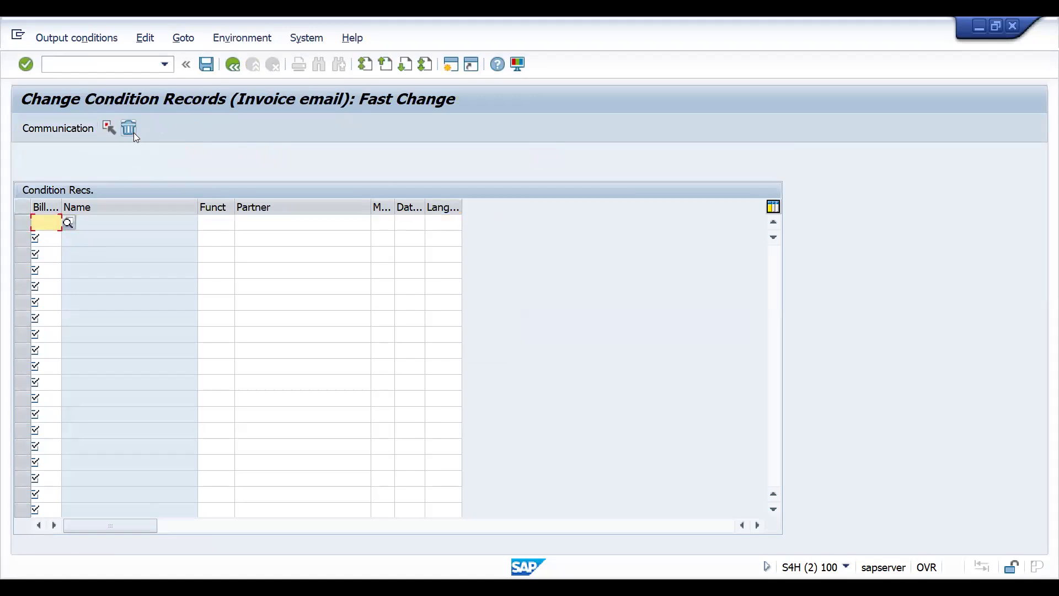
key(ctrl+s)
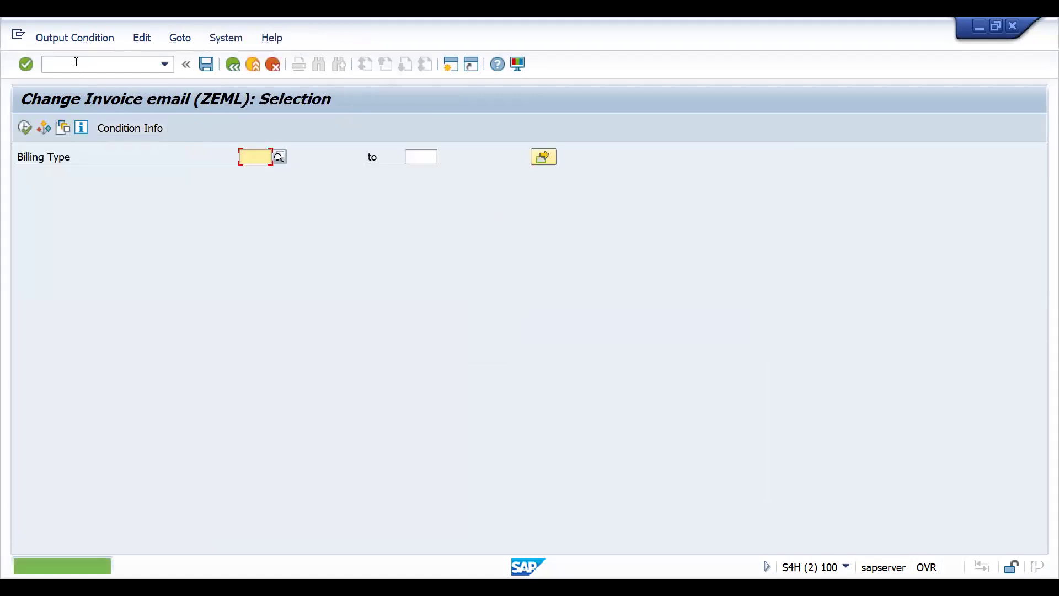
- Open transaction VV31 and start creating ZEML condition records with the Billing Type key combination
text(/NVV31)
key(Return)
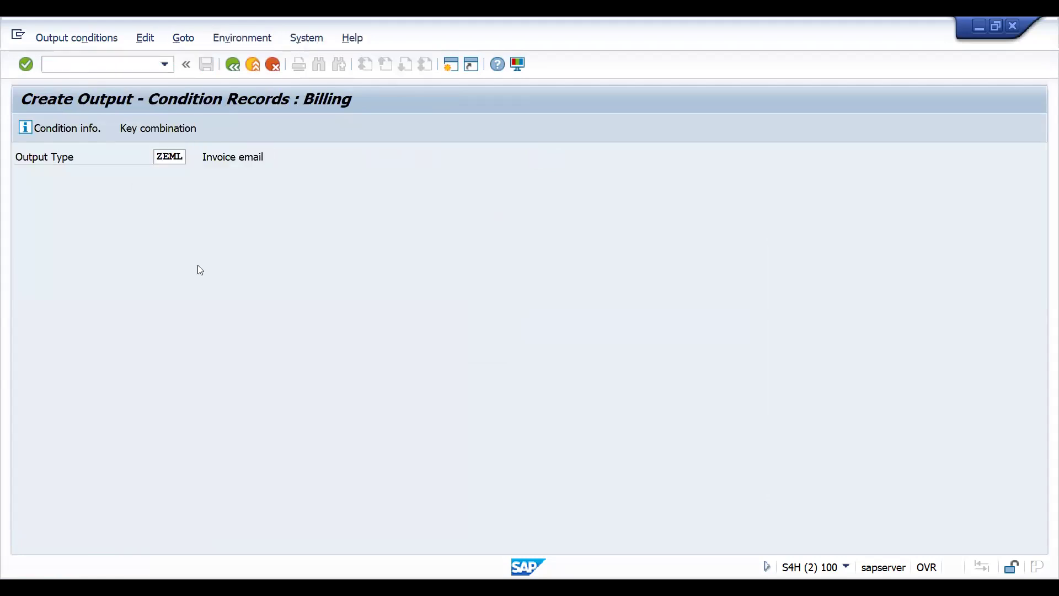
key(Return)
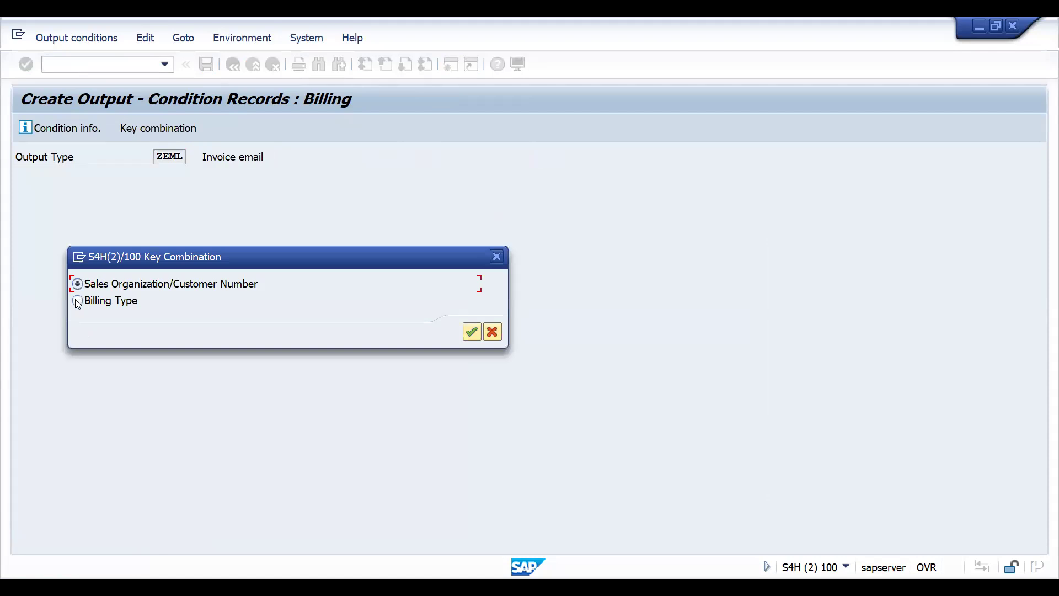
key(Return)
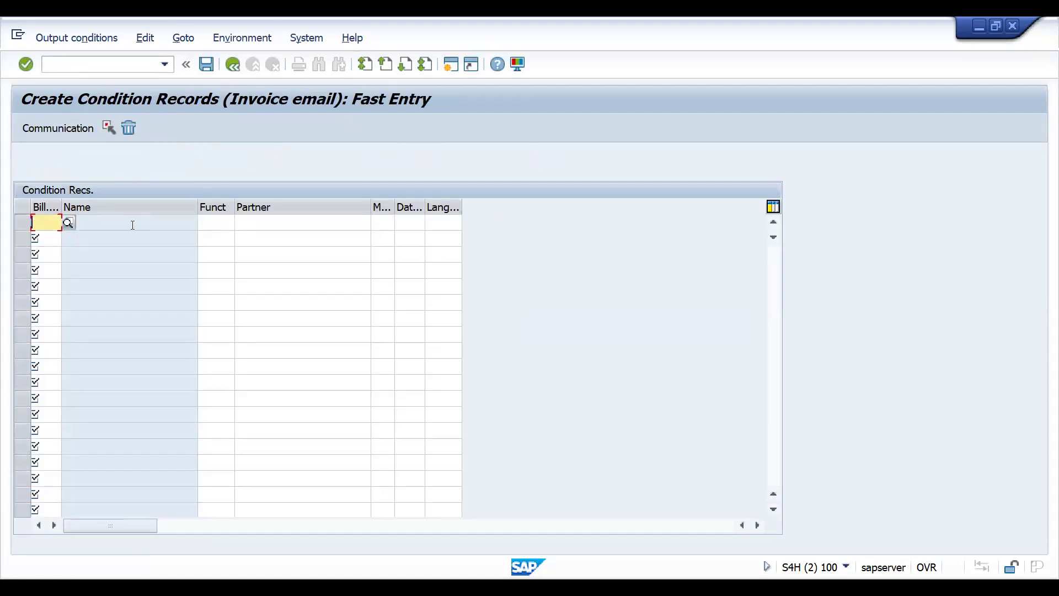
- Enter a condition record for billing type F2 with language EN
text(F2)
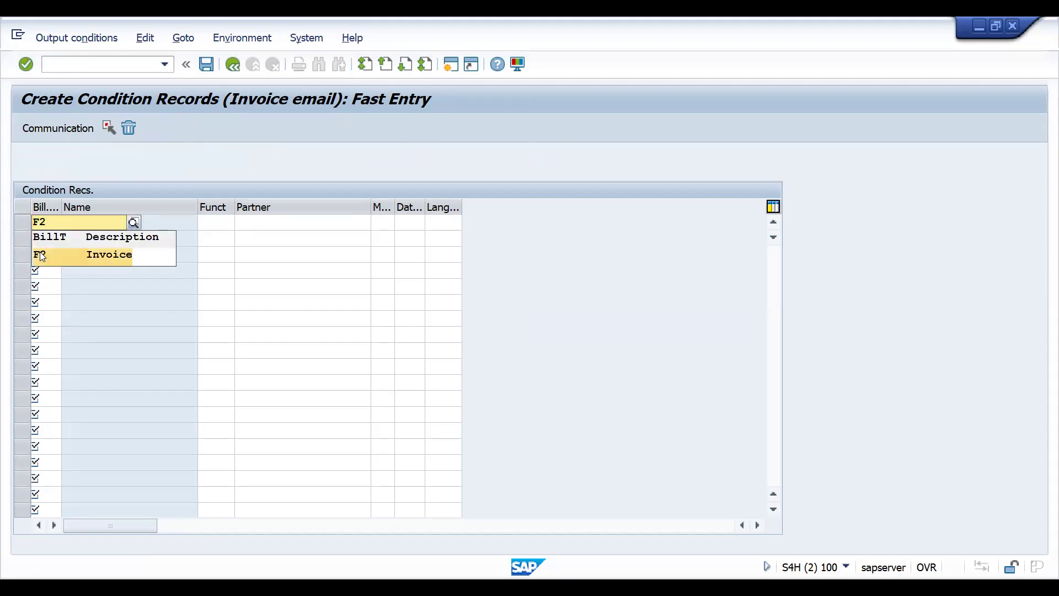
click(42, 256)
key(Return)
click(434, 223)
text(EN)
key(Return)
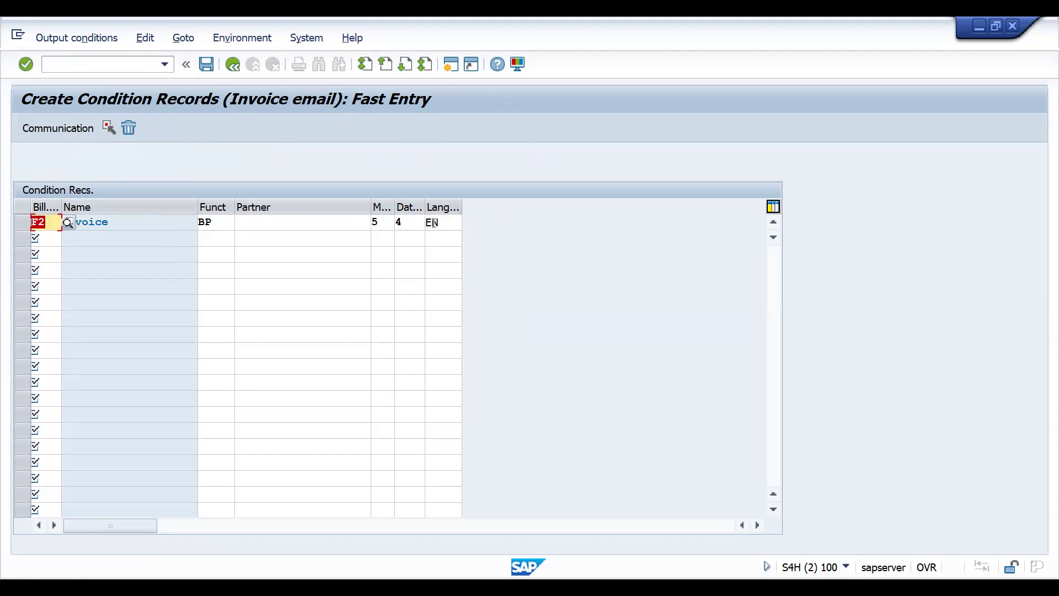
- Choose communication strategy WEBM for the F2 condition record and reopen the ZEML records for billing type F2
double_click(175, 225)
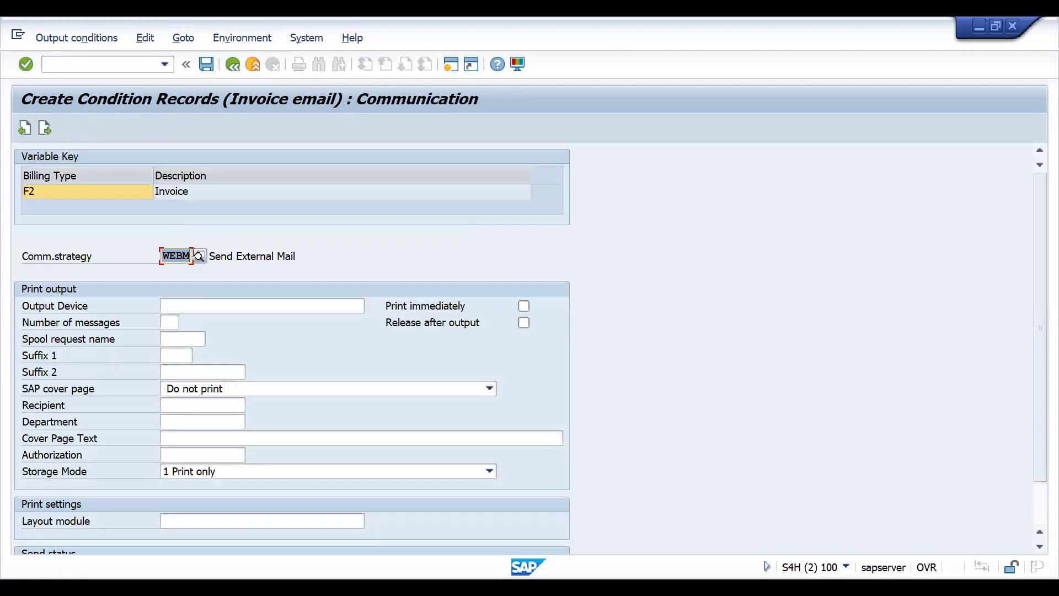
click(197, 256)
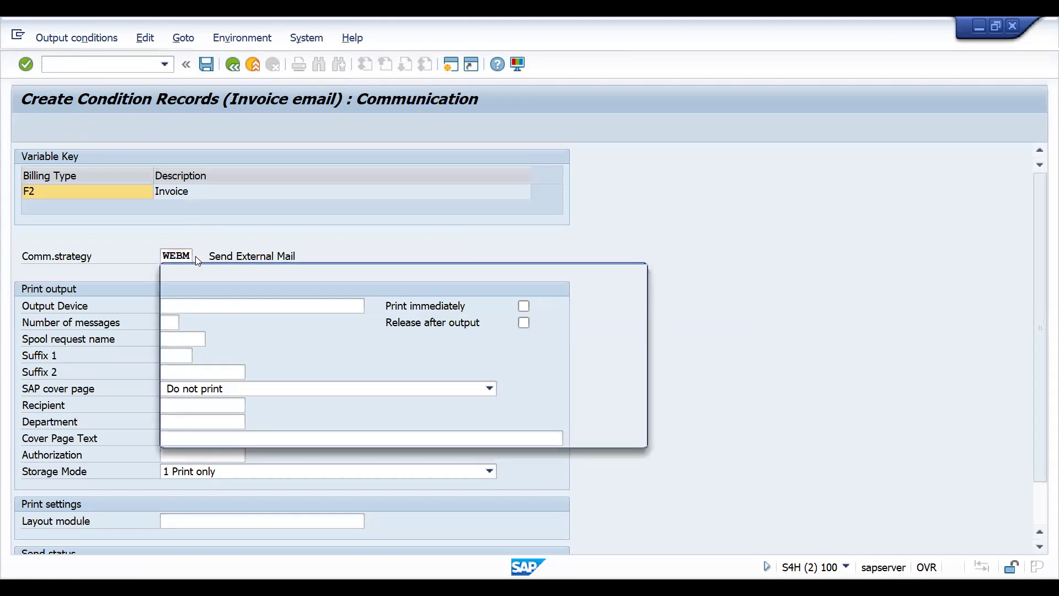
double_click(182, 353)
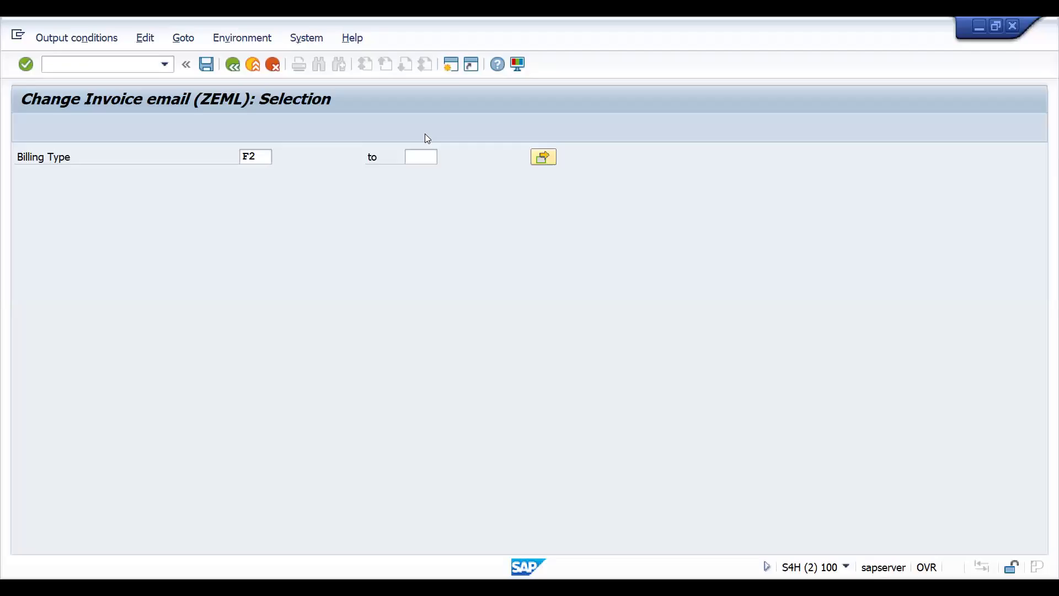
key(F8)
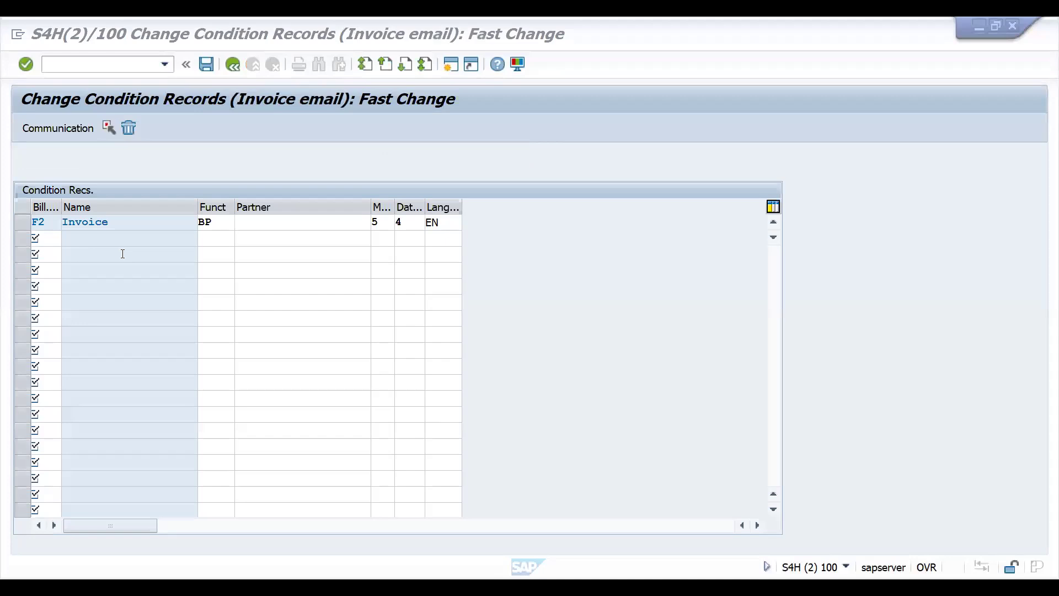
click(122, 253)
- Open transaction VA01, start a standard order of type DOR1, and enter the sold-to party number and customer reference test
text(/NVA01)
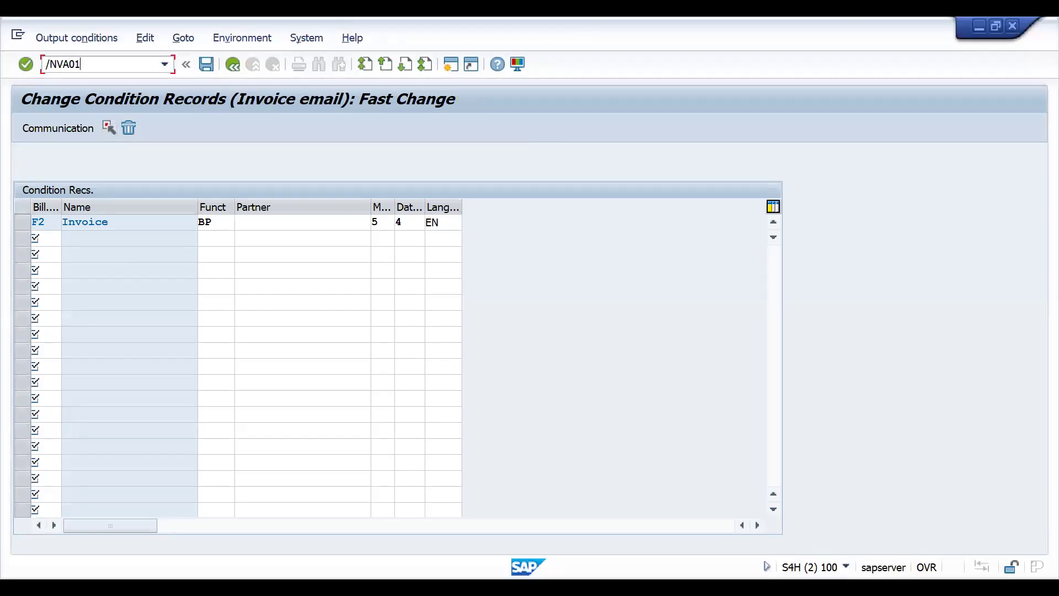
key(Return)
key(Return)
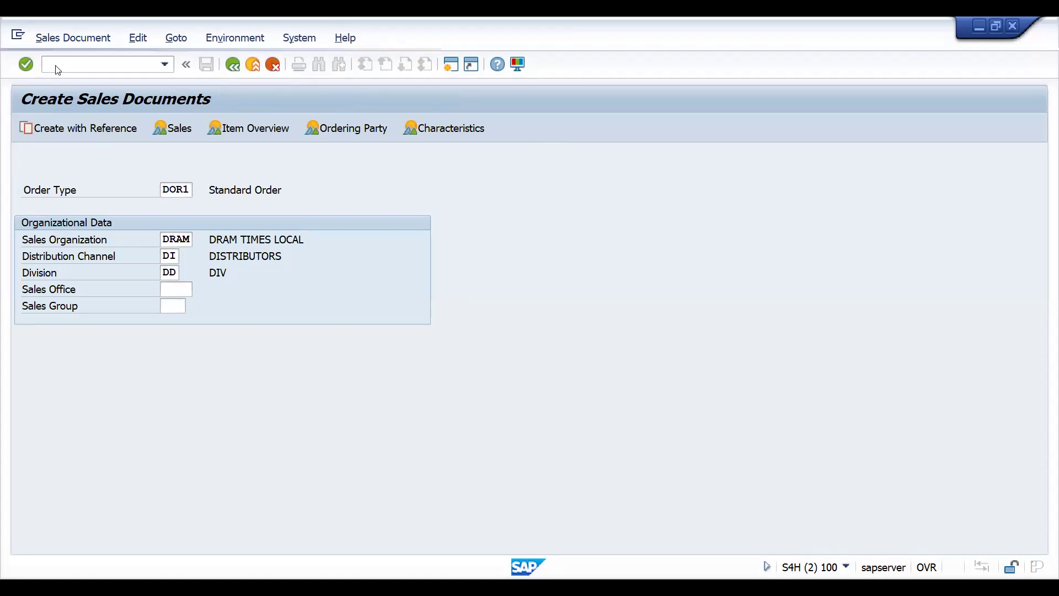
text(100033)
key(Tab)
key(Tab)
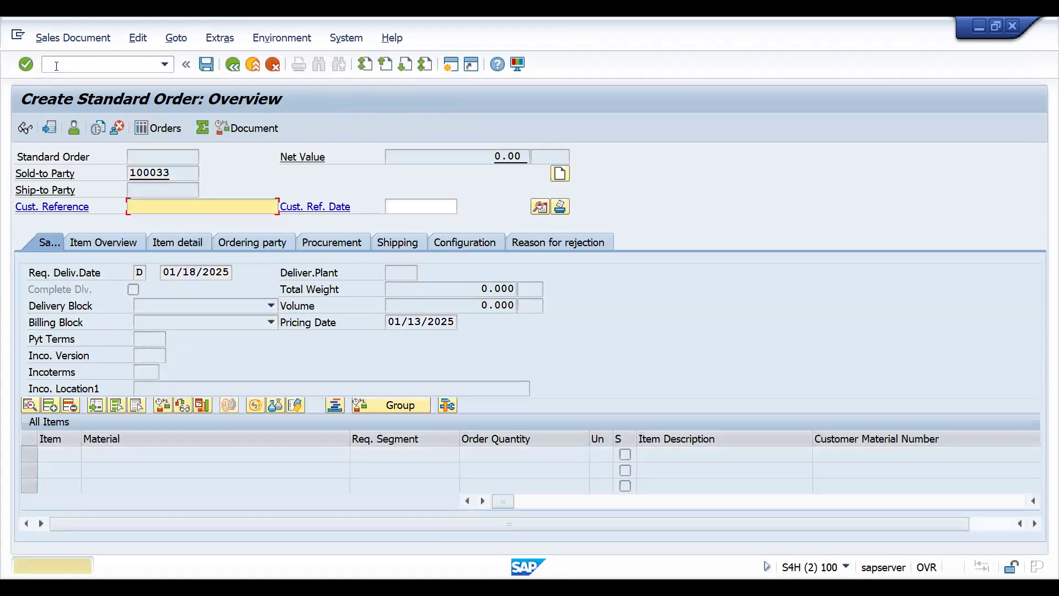
text(test)
key(Return)
- Add material 25861 with order quantity 1 to the standard order and save it
text(25861)
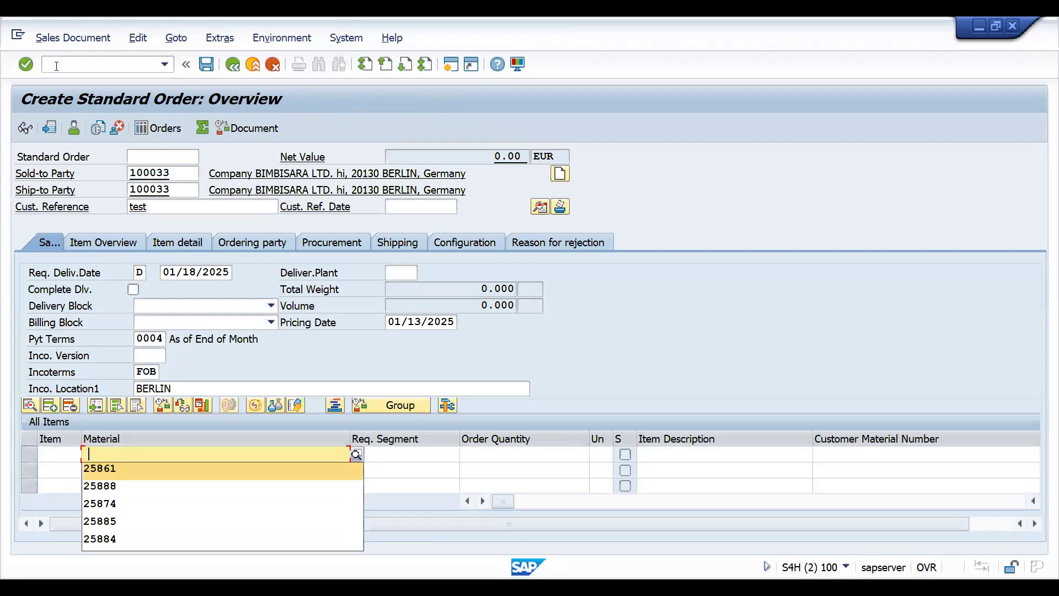
key(Tab)
key(Return)
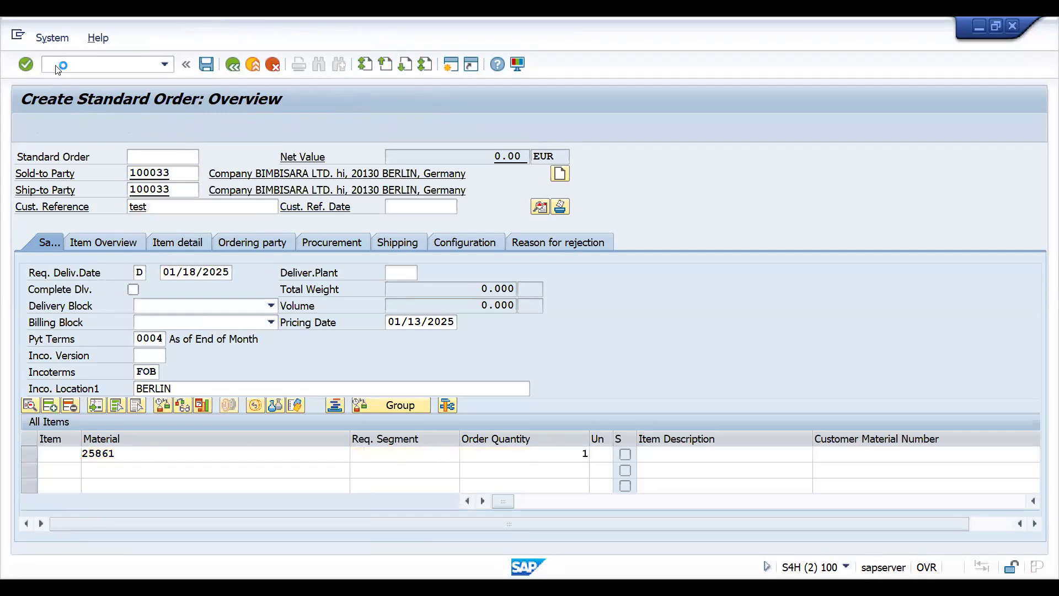
key(Return)
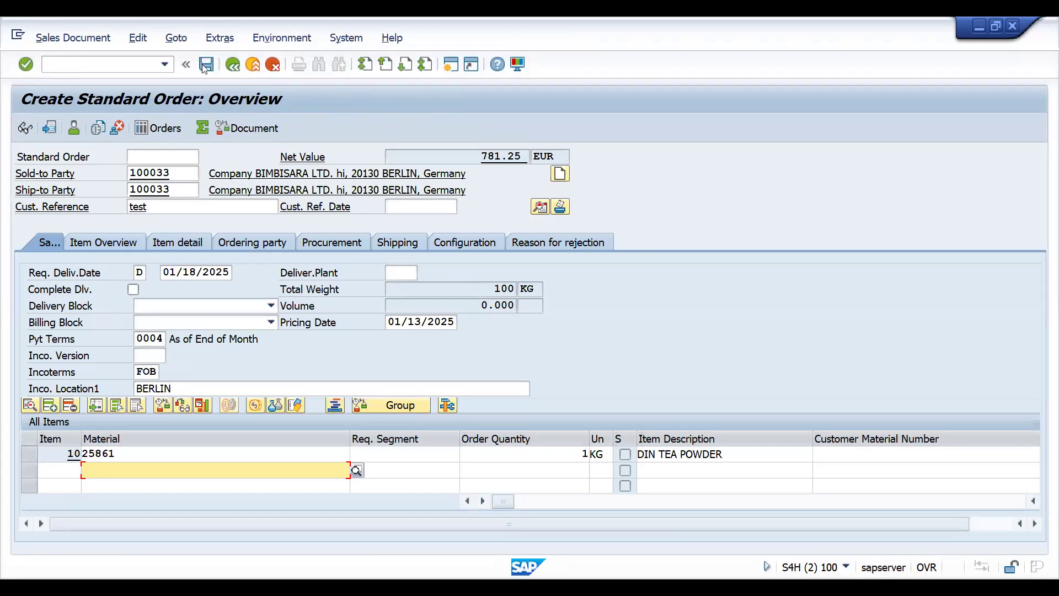
click(206, 65)
- Open transaction VL01N and create an outbound delivery for the saved sales order
text(/nvf01)
key(Return)
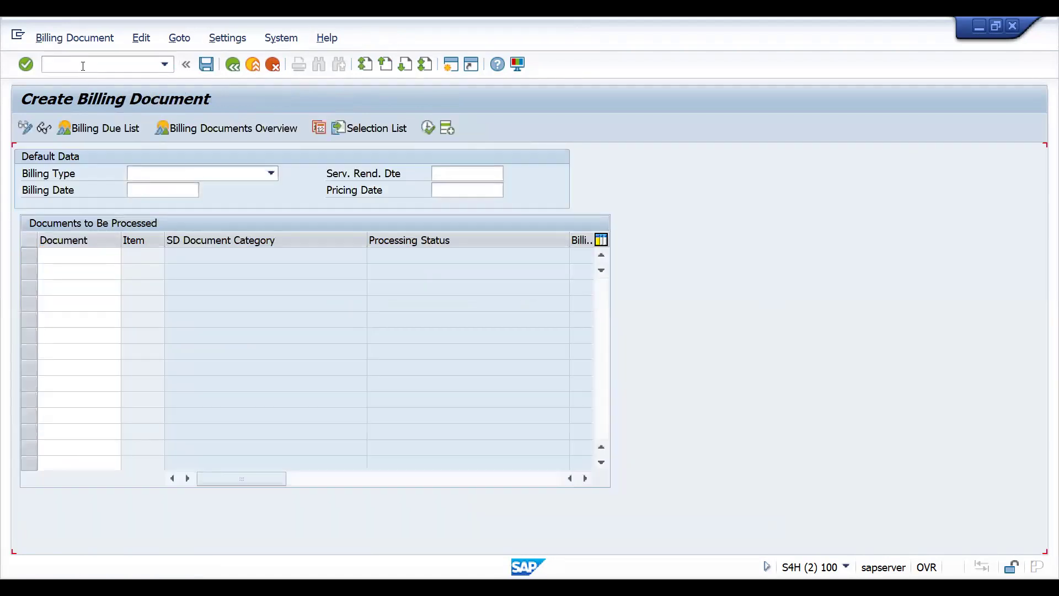
click(72, 62)
text(/NVL01N)
key(Return)
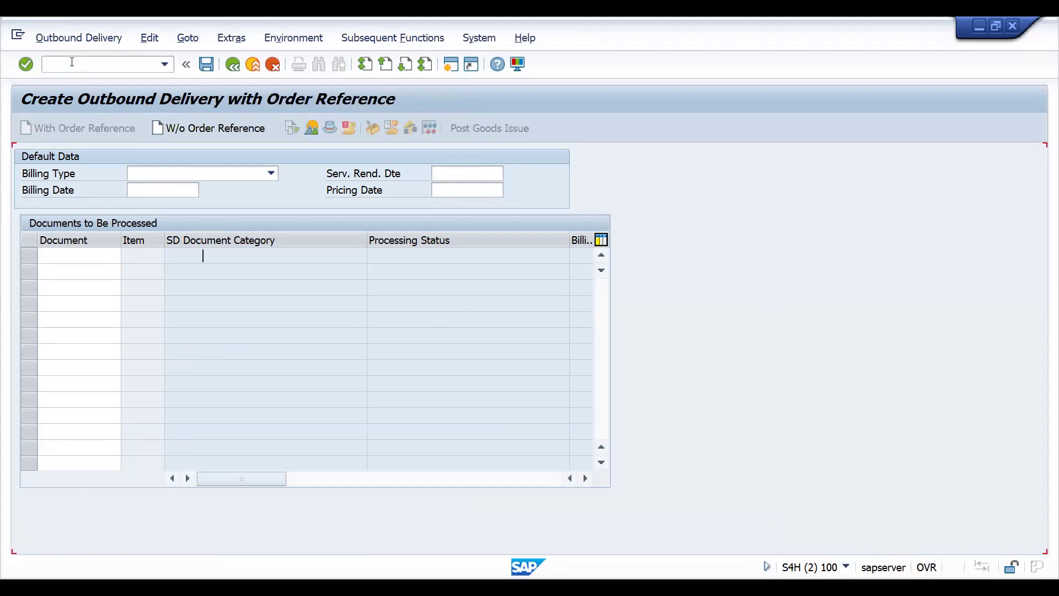
key(Return)
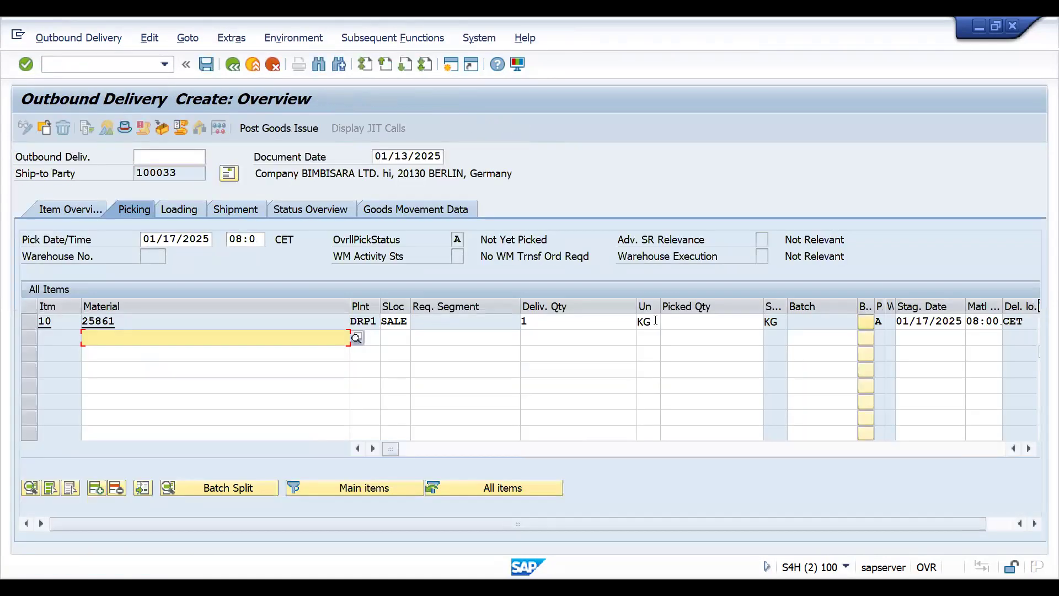
- Set the picked quantity of delivery item 10 to 1 and post goods issue
click(674, 321)
text(1)
key(Return)
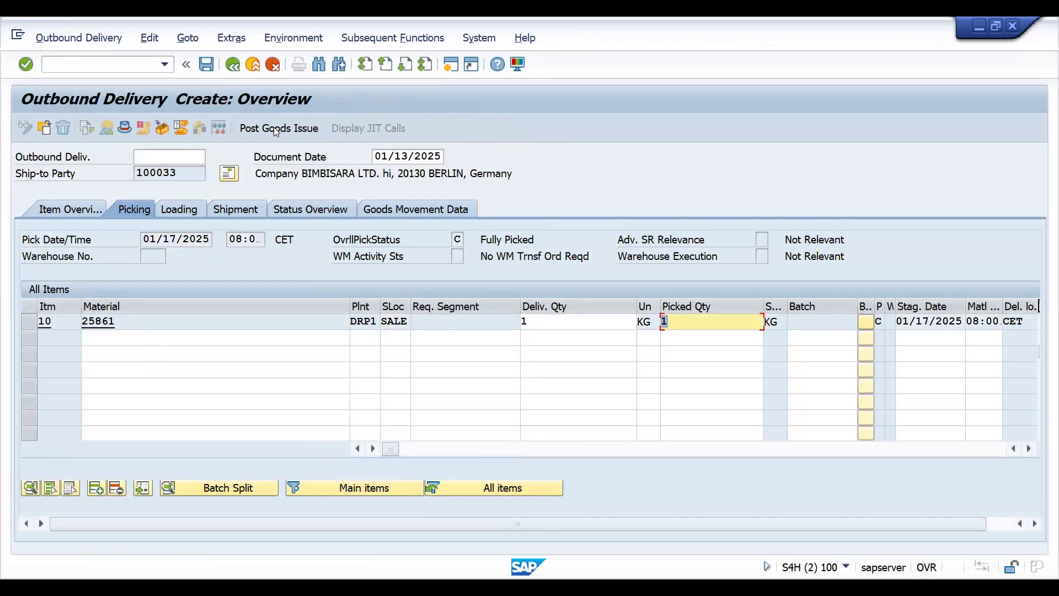
click(274, 128)
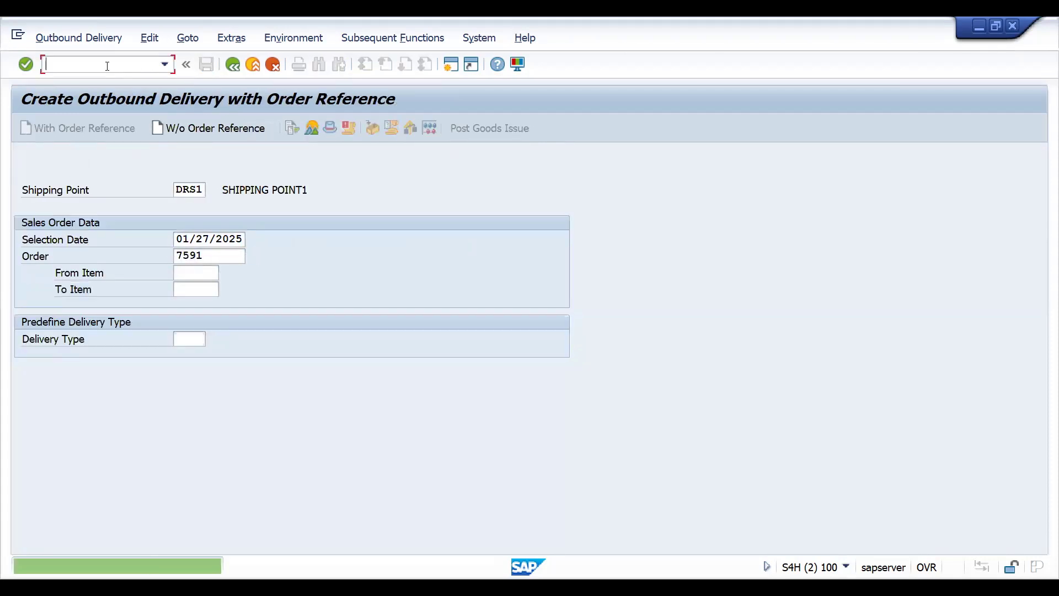
- Open transaction VLPOD and bring up the new outbound delivery for proof of delivery
text(/NVF01)
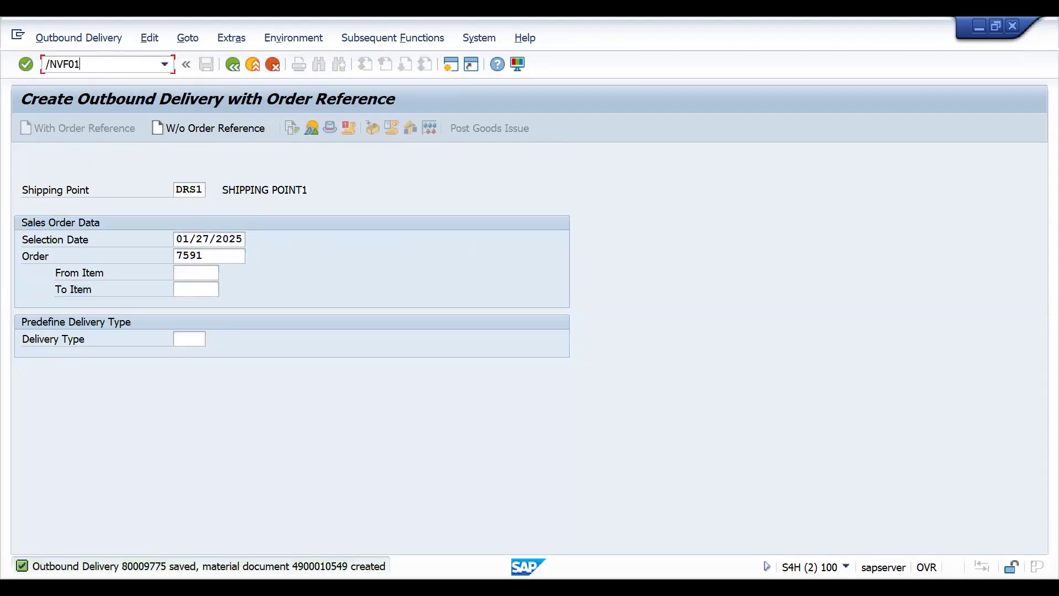
key(BackSpace)
key(BackSpace)
key(BackSpace)
text(LPOD)
key(Return)
key(Return)
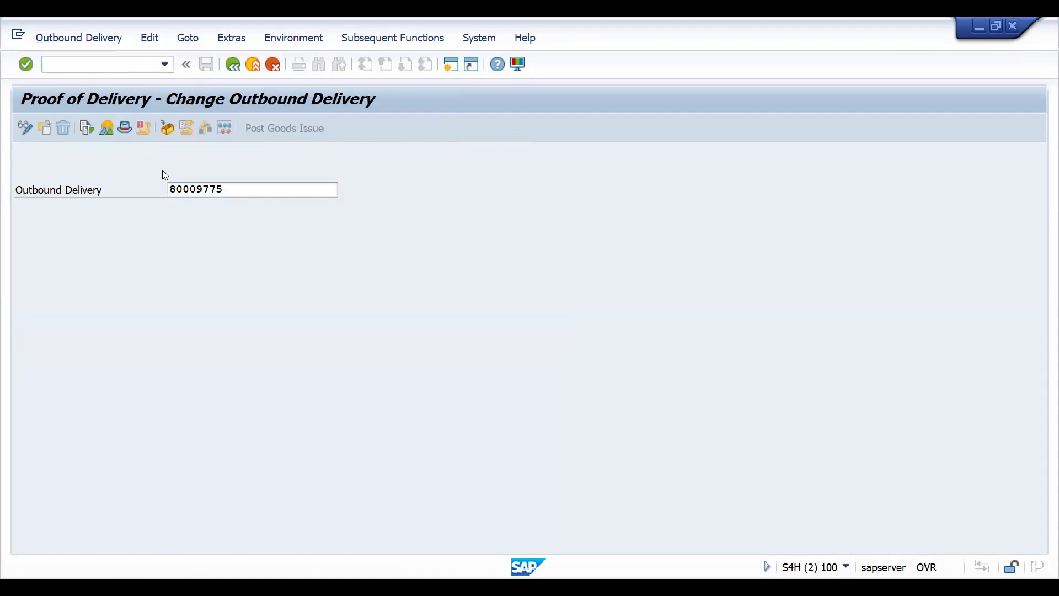
- Set the POD date to 11/20/2024, confirm the proof of delivery and save the delivery
click(224, 257)
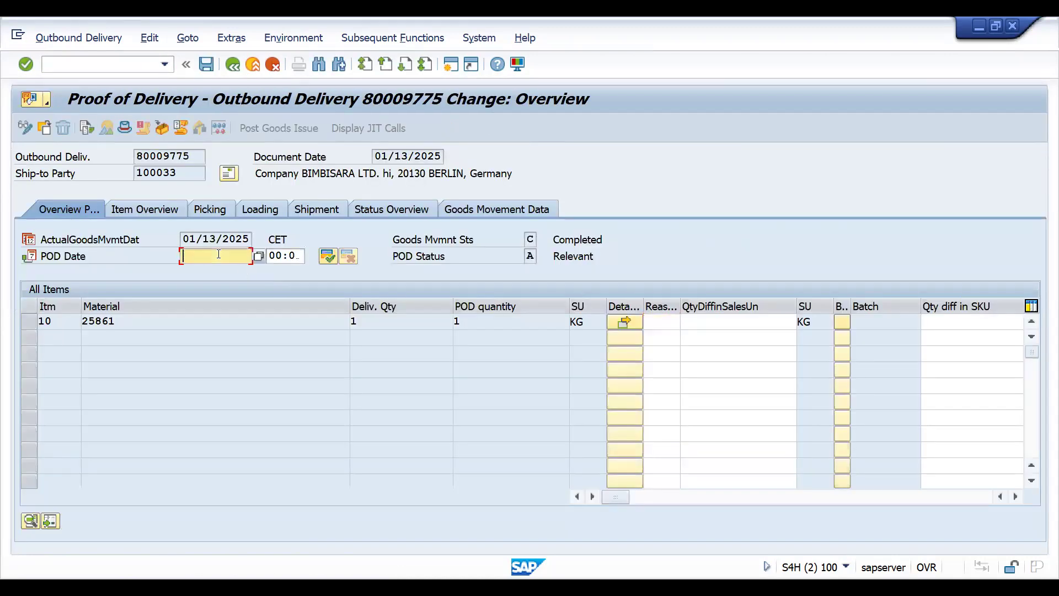
click(243, 266)
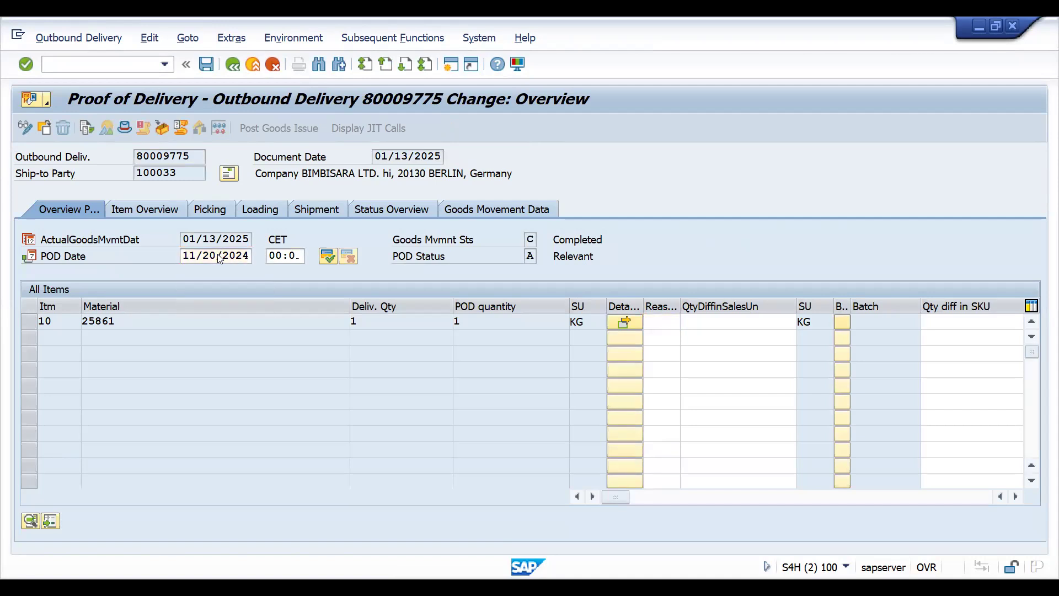
click(327, 257)
click(207, 65)
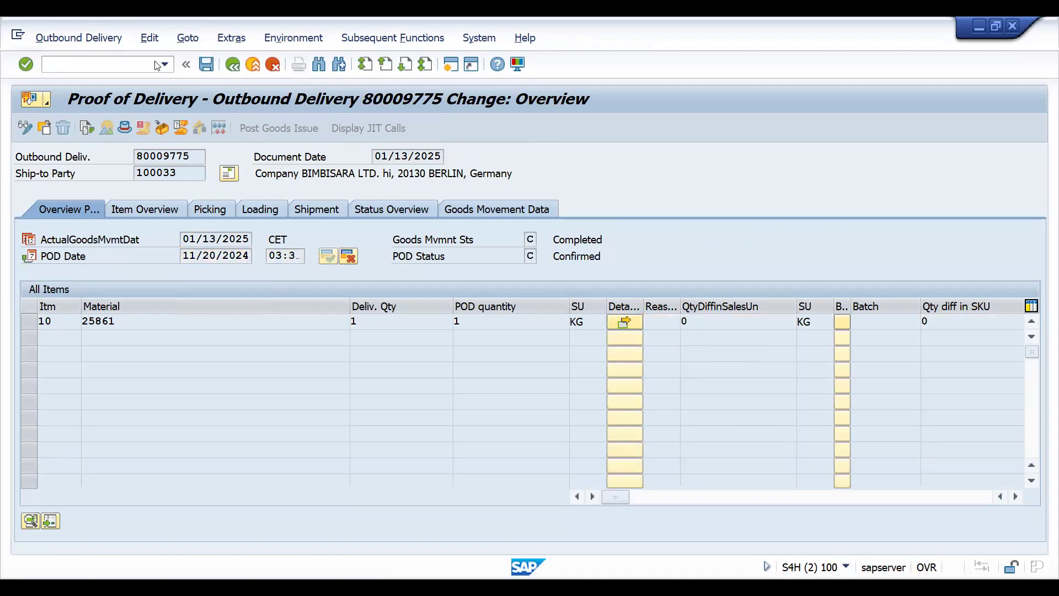
- Open transaction VF01 and create an F2 invoice from the outbound delivery
text(/NVF01)
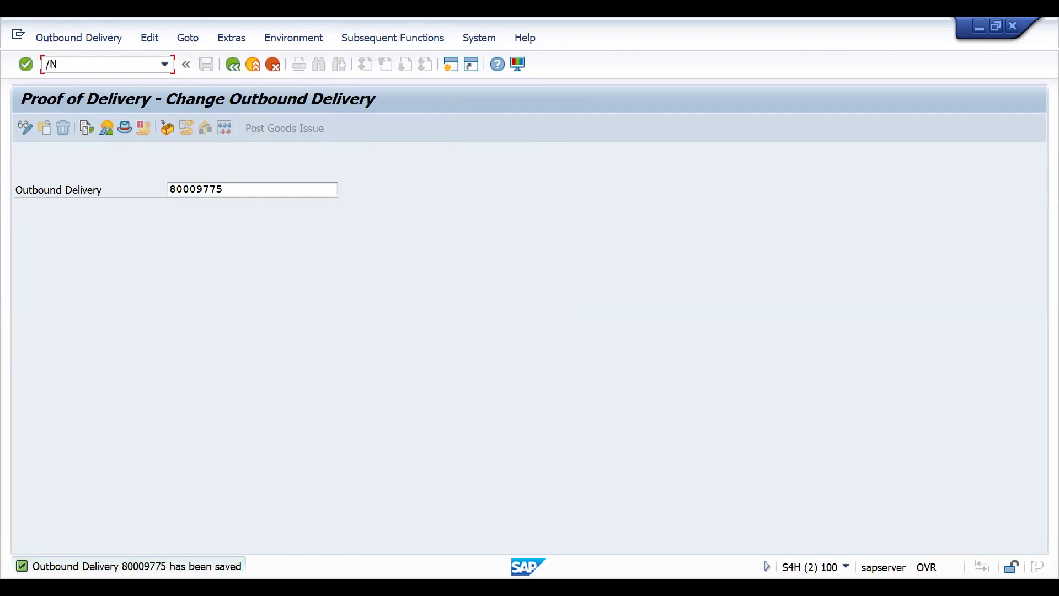
key(Return)
key(Return)
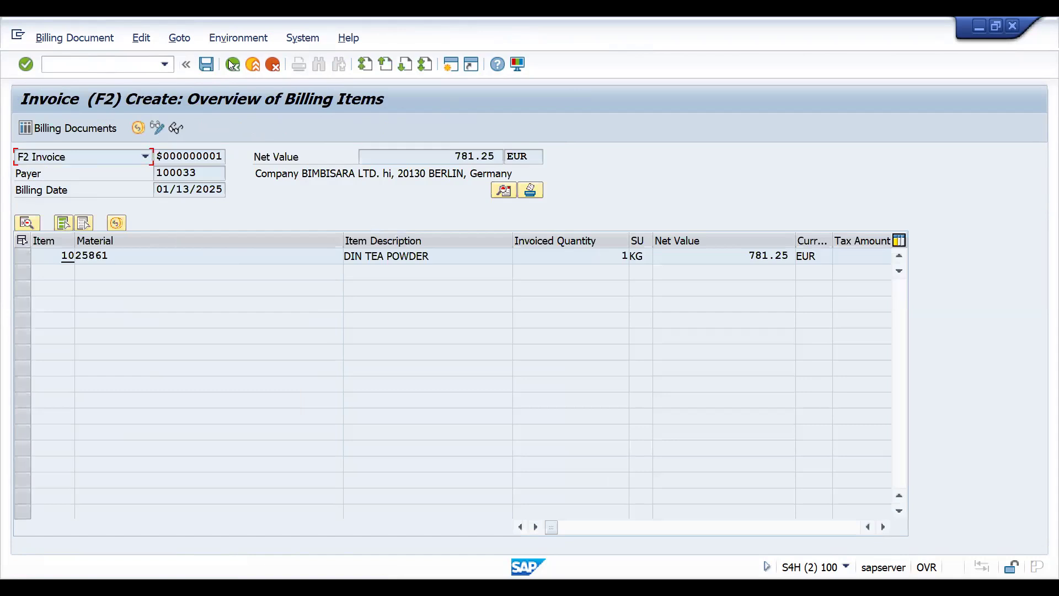
- Check the new invoice's header output for type ZEML and save the billing document
key(ctrl+s)
click(179, 37)
mouse_move(220, 58)
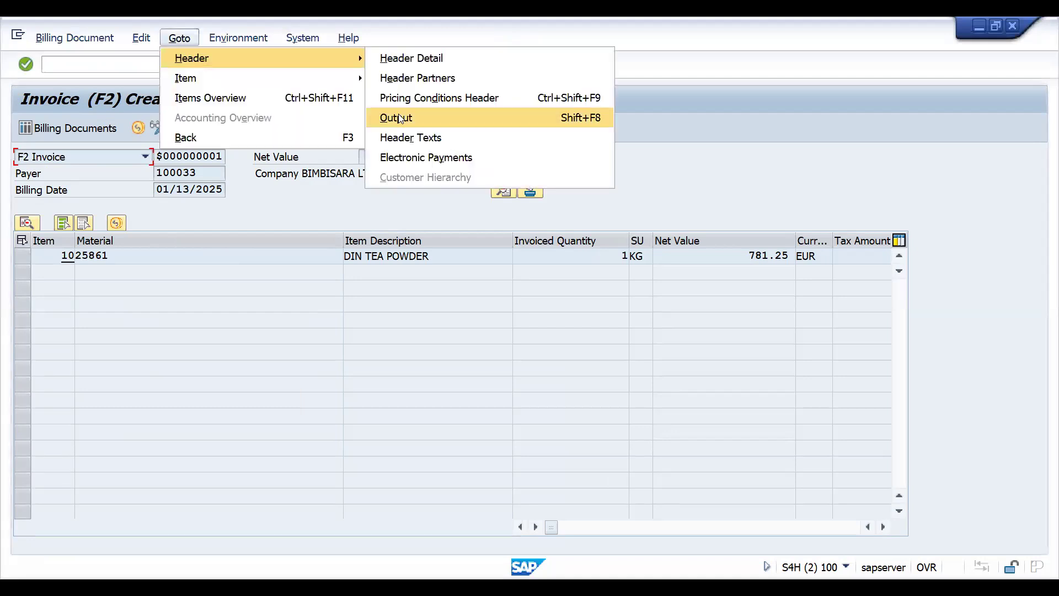
click(399, 117)
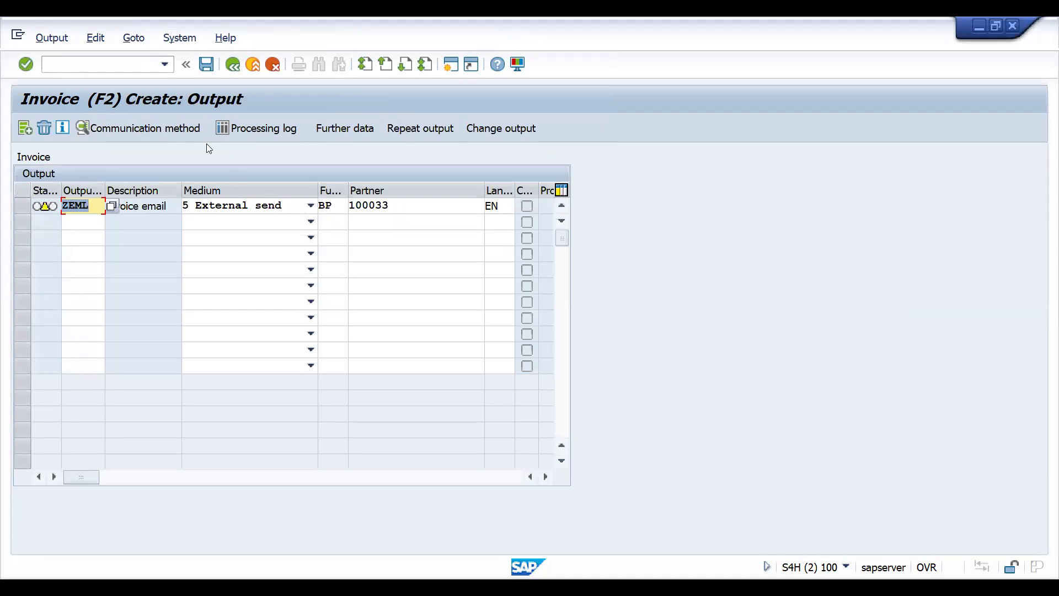
click(203, 67)
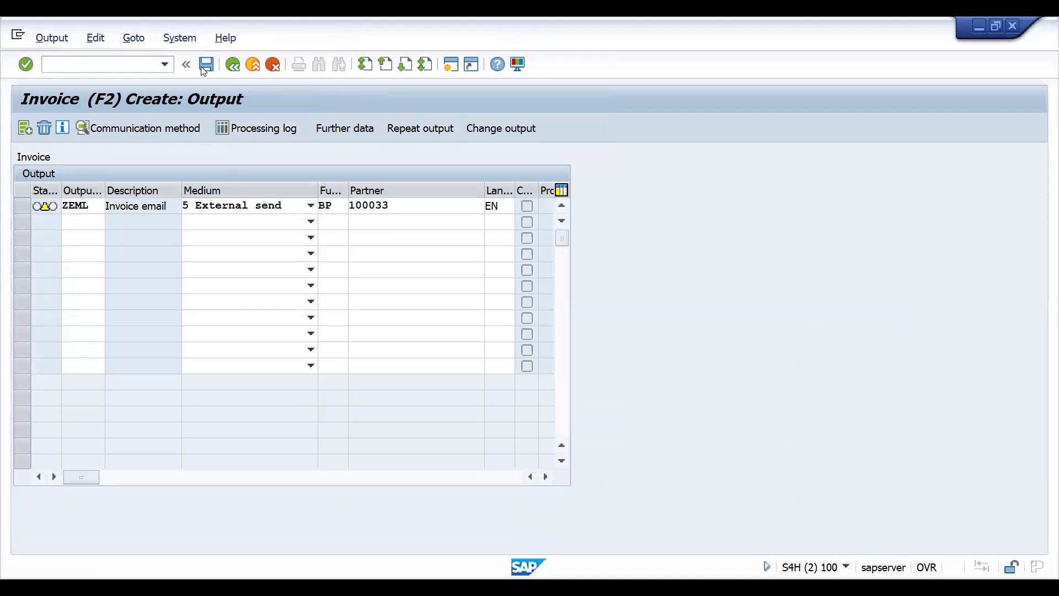
- Open transaction VF03 and display the header output of the saved invoice
text(/nvf01)
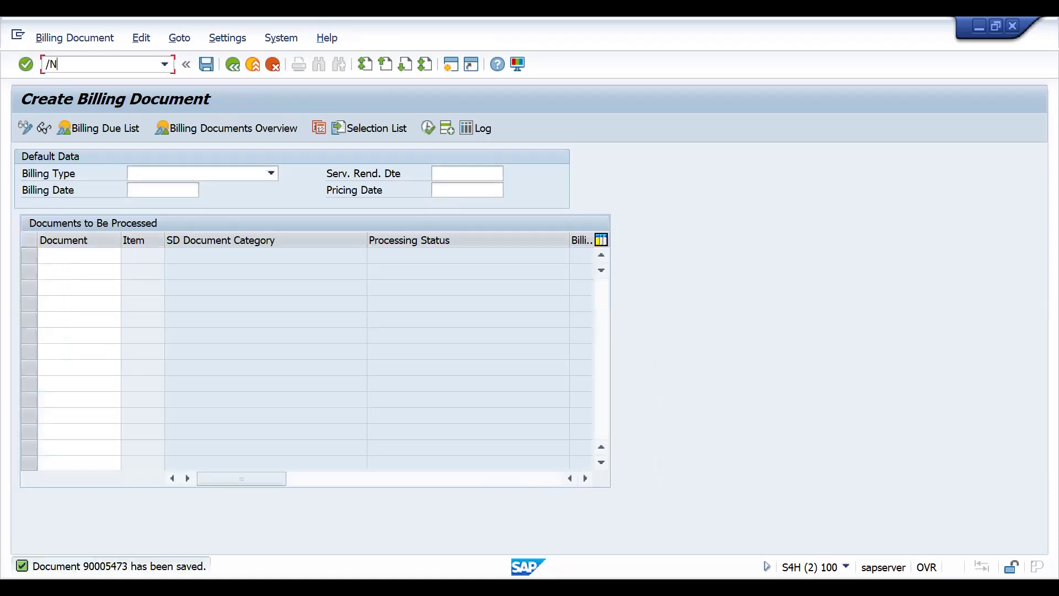
key(Return)
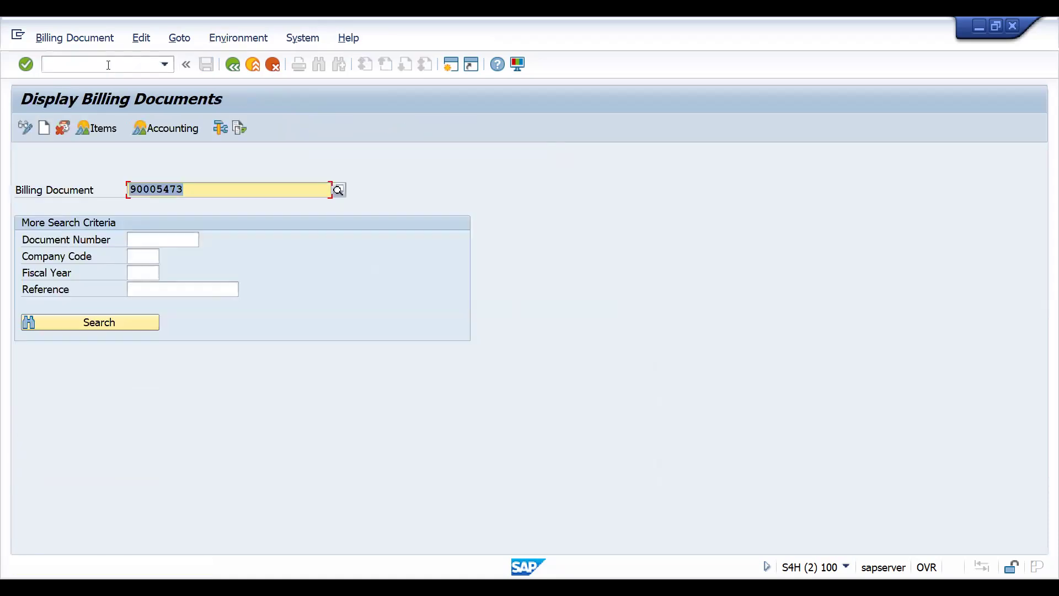
key(Return)
key(Return)
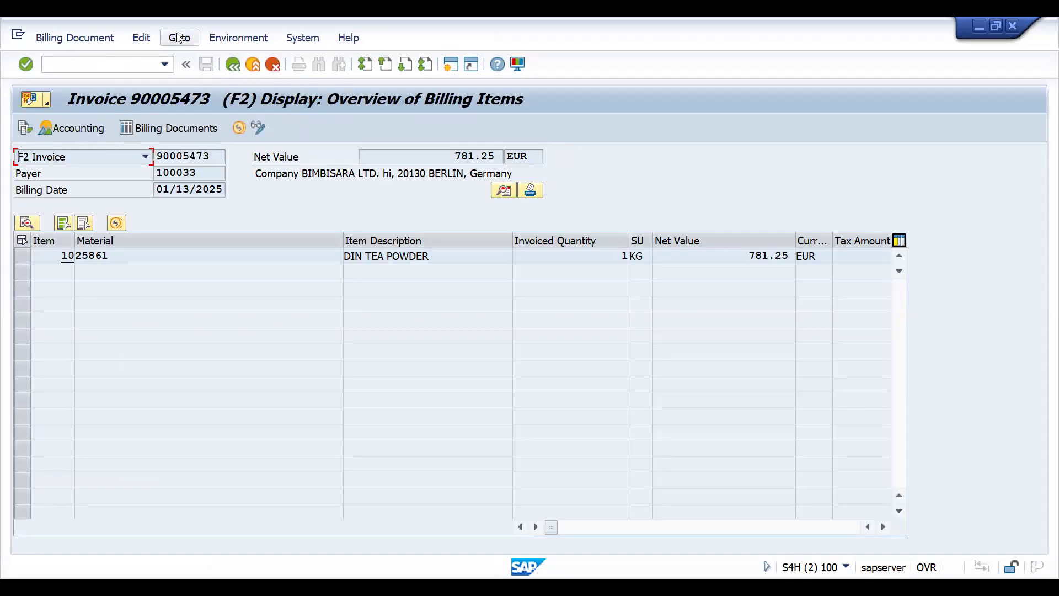
click(179, 38)
mouse_move(188, 59)
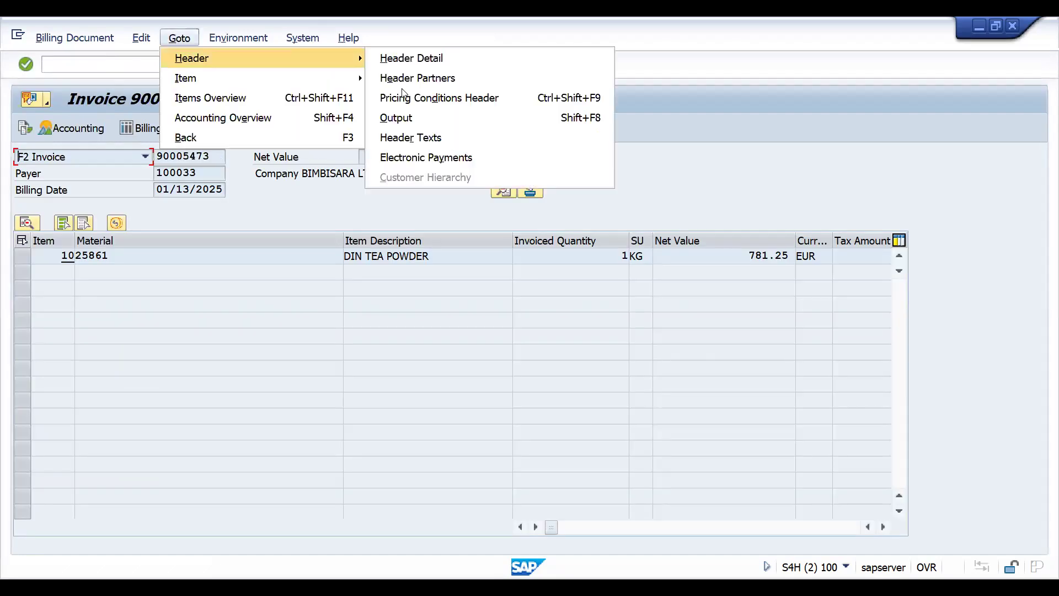
click(402, 117)
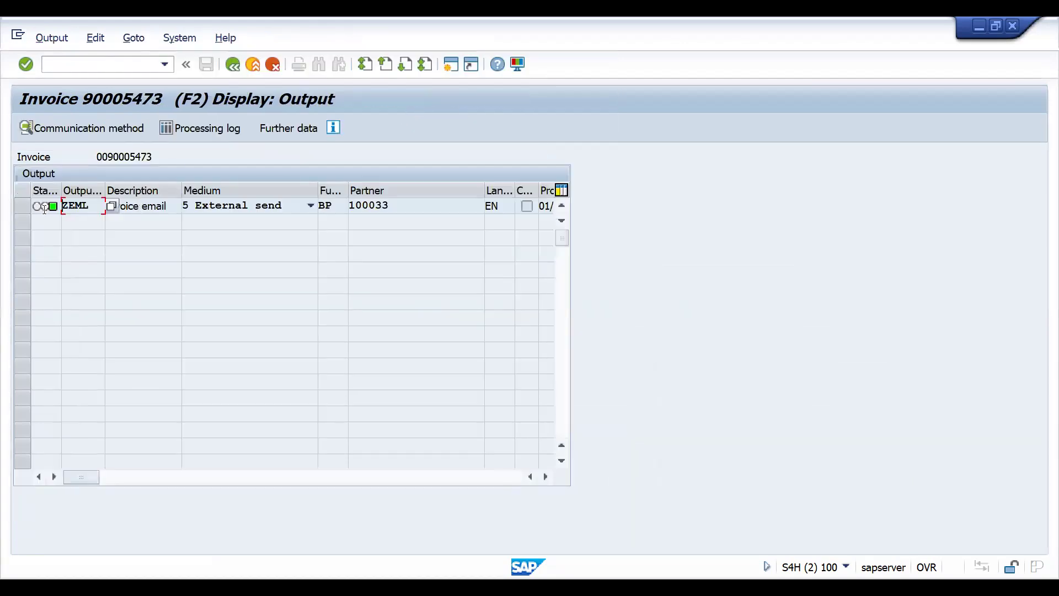
- Check the processing log and the further data of the invoice's ZEML output, and return to the output list
click(26, 205)
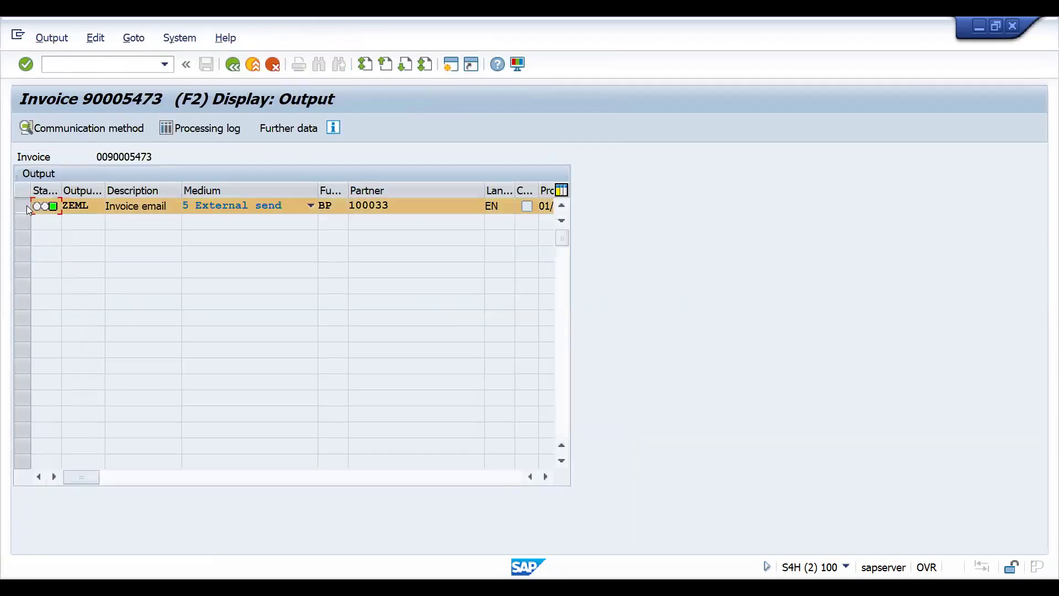
click(213, 132)
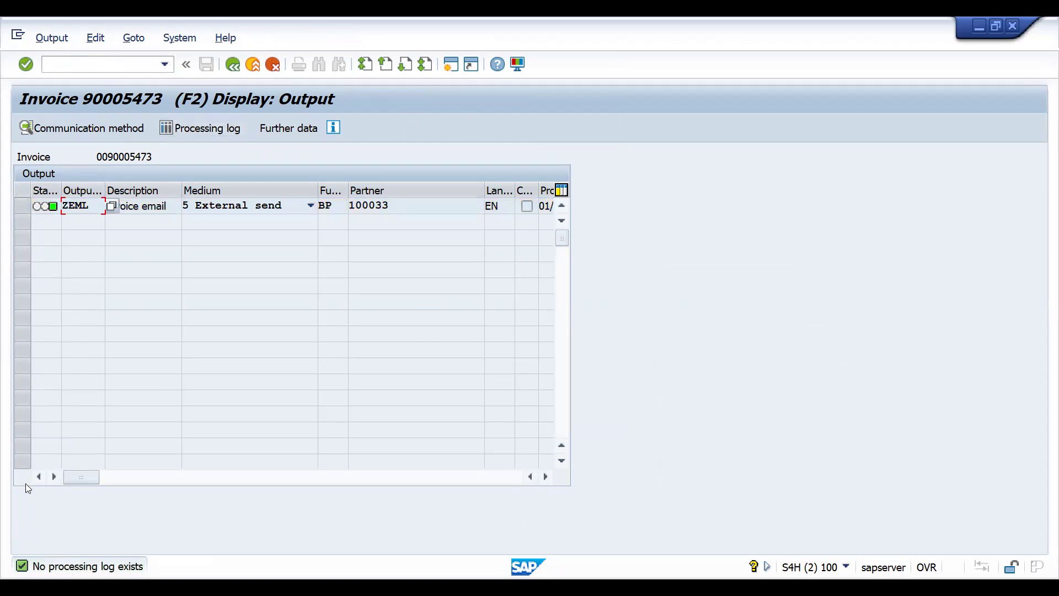
click(23, 206)
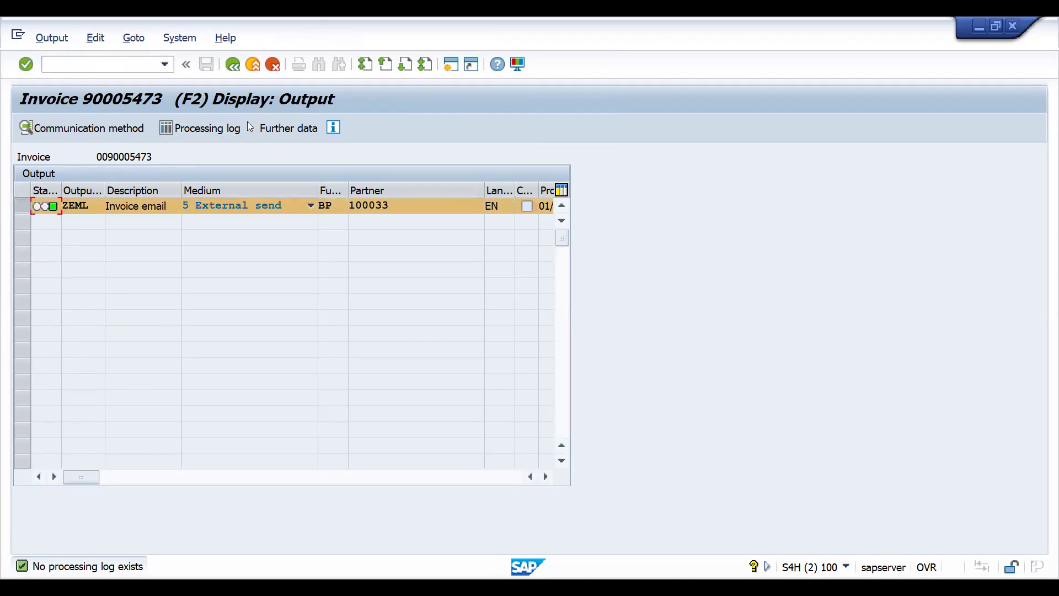
click(306, 128)
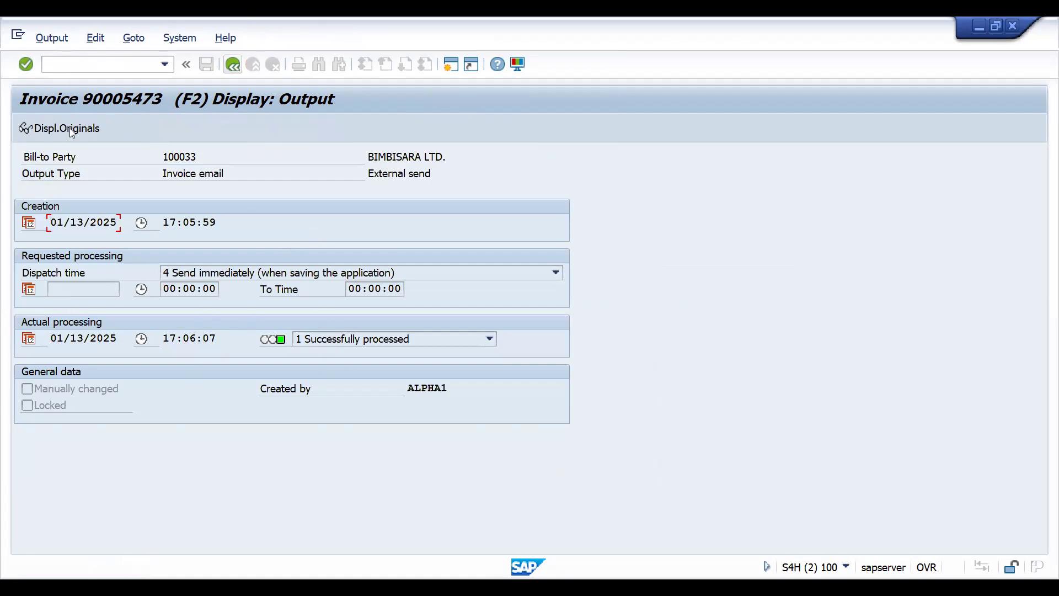
click(225, 64)
click(69, 64)
text(/)
key(BackSpace)
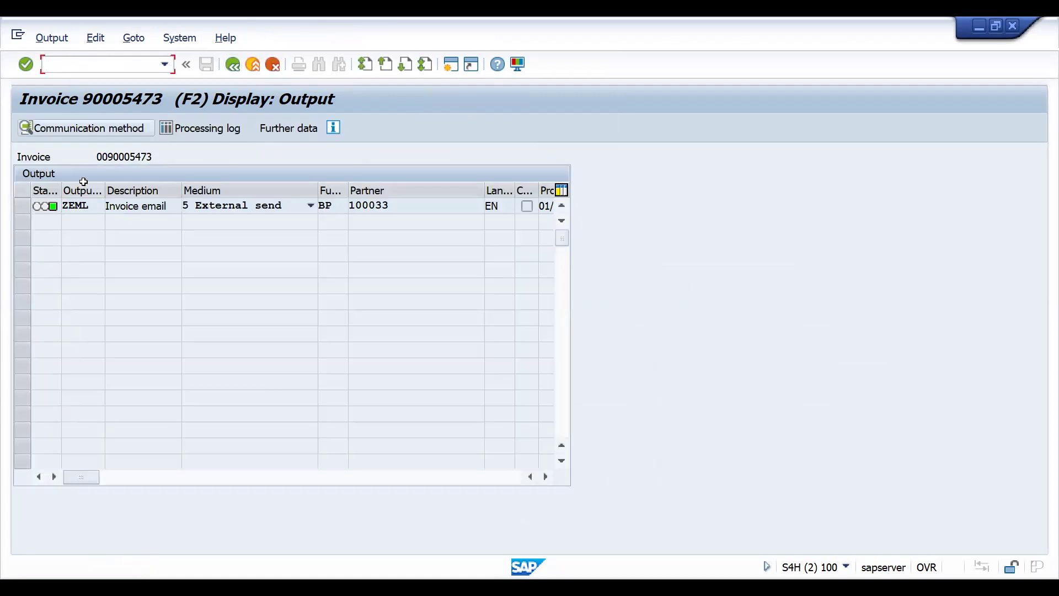
- Open transaction VF02 for the same invoice and go to its header output
click(25, 206)
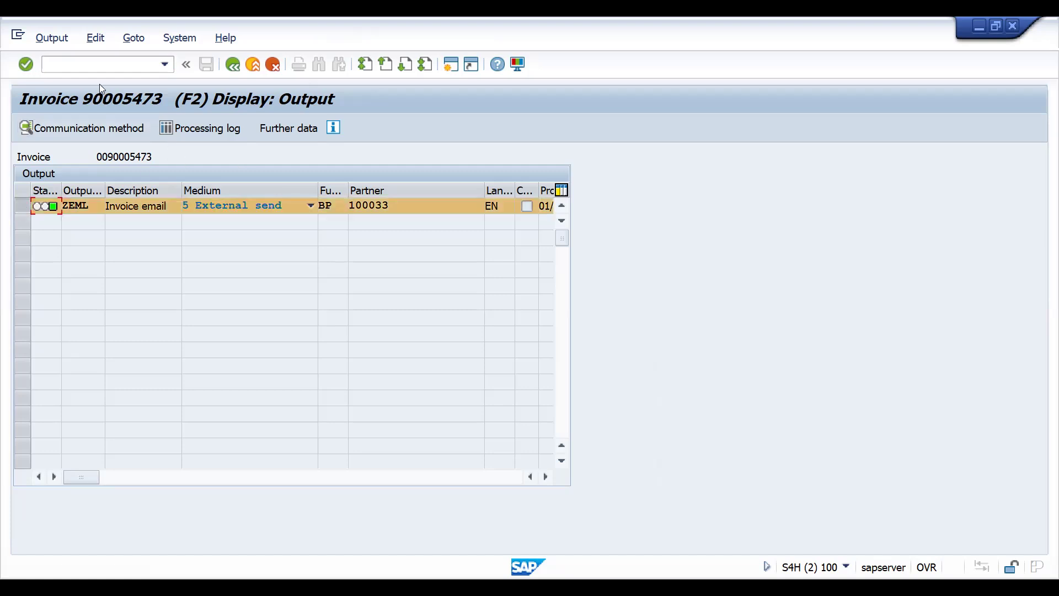
click(106, 64)
text(/NVF0)
key(Return)
key(Return)
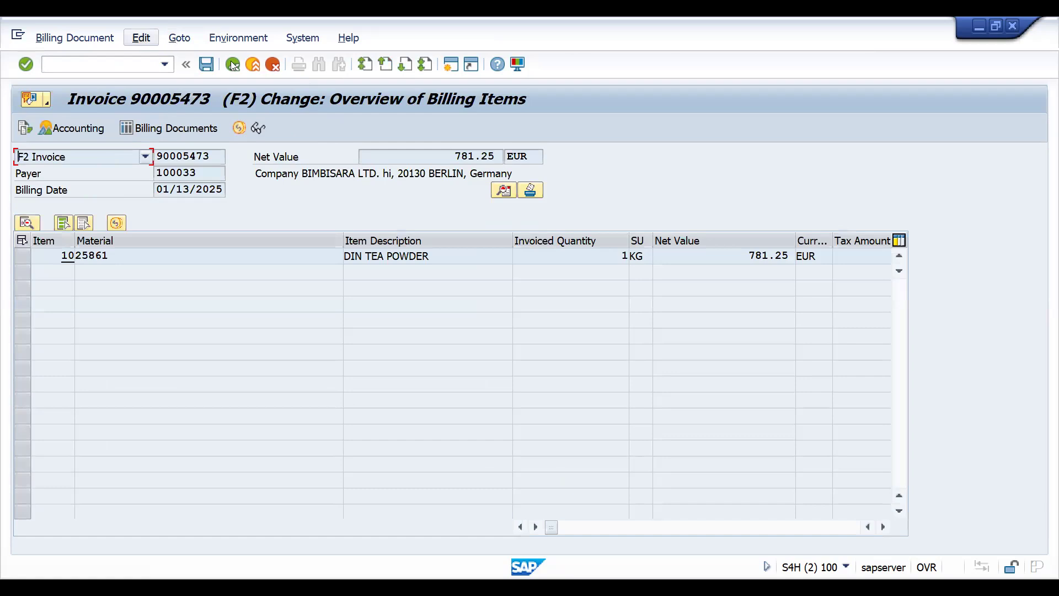
click(179, 38)
mouse_move(189, 57)
click(386, 115)
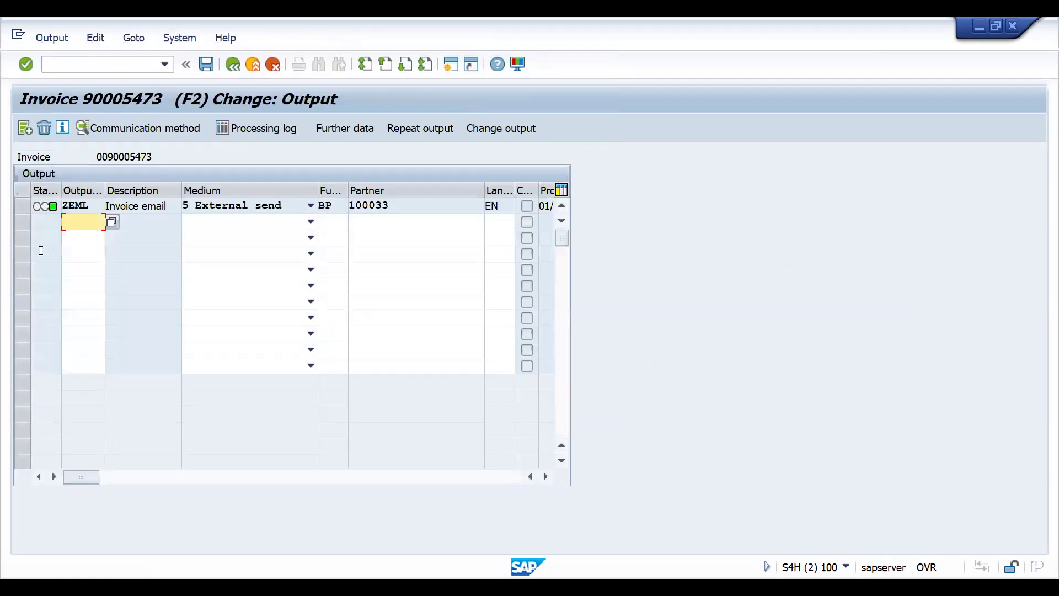
- Repeat the invoice's processed ZEML output and save the billing document
click(18, 212)
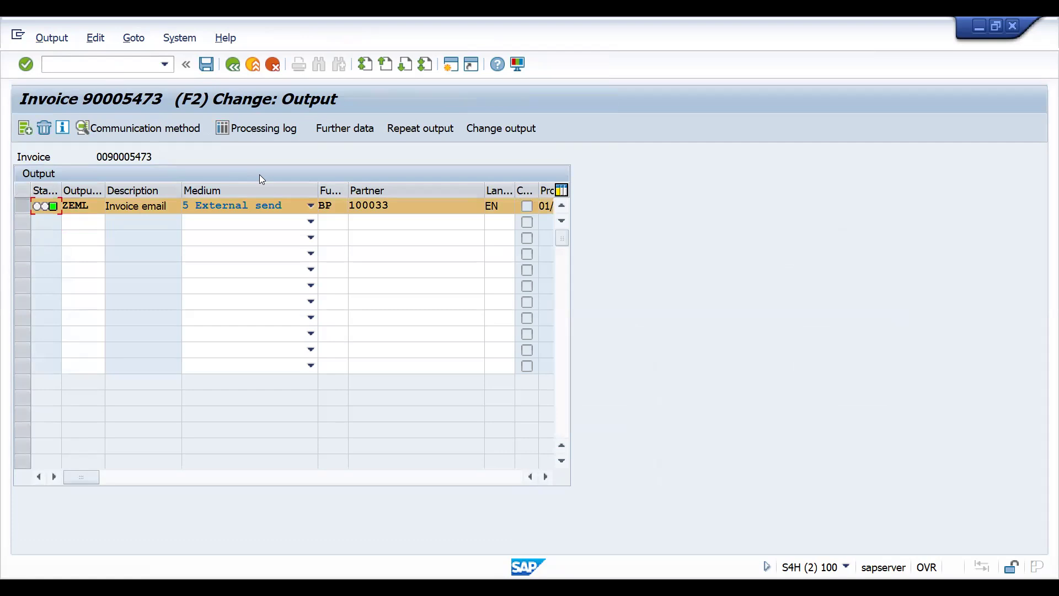
click(417, 135)
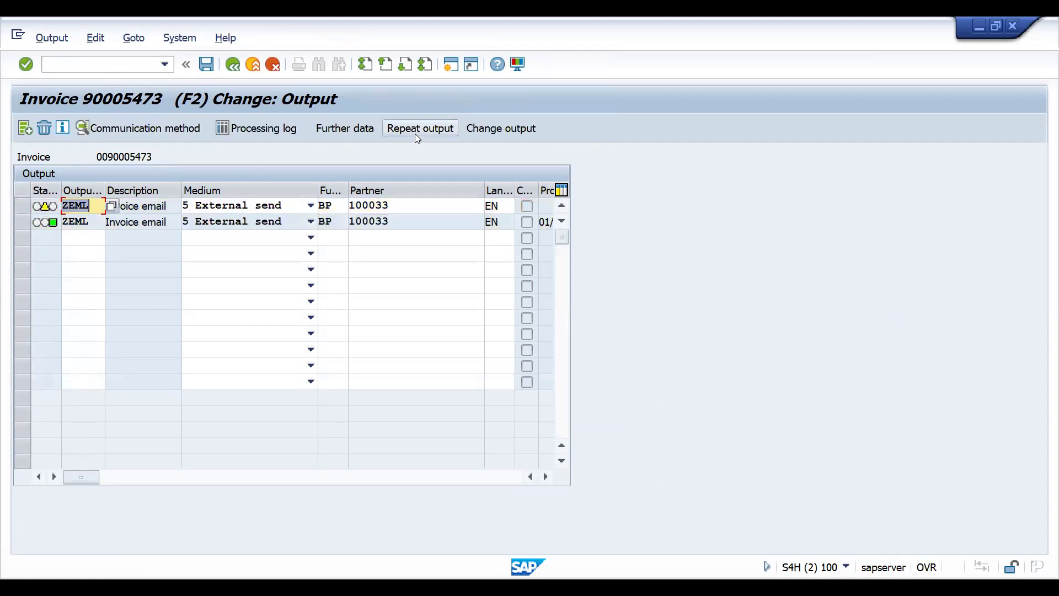
key(ctrl+s)
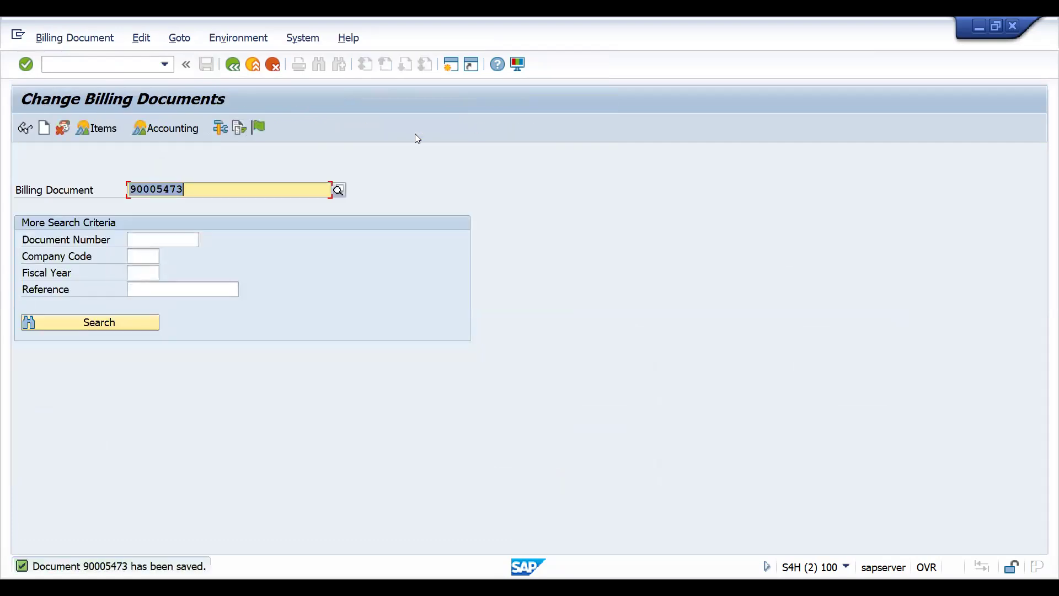
- Open transaction SOST and dismiss the express document notification
click(81, 66)
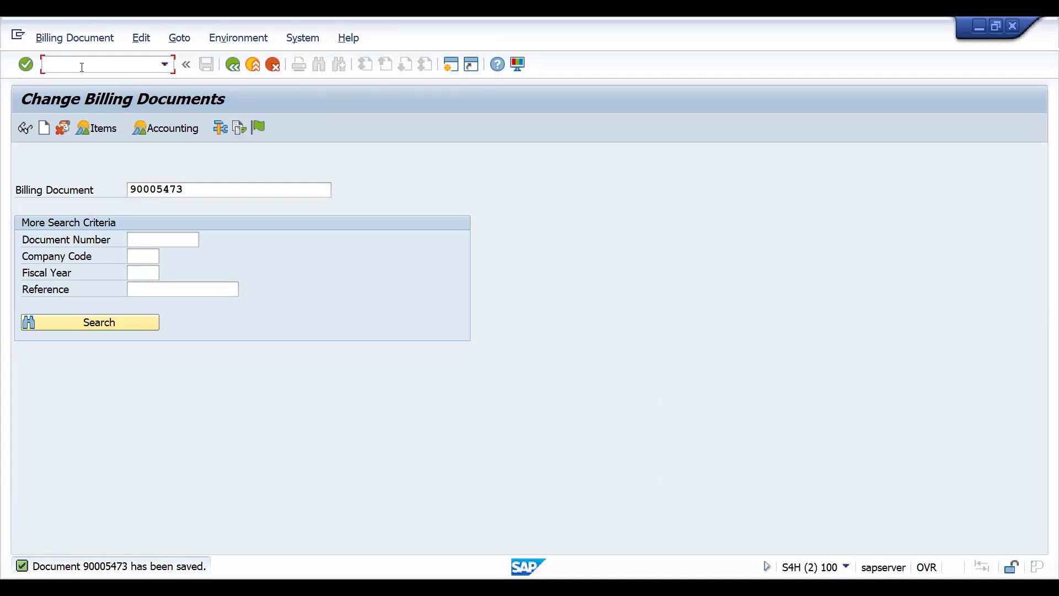
text(SOS)
key(BackSpace)
key(BackSpace)
key(BackSpace)
text(/NSOST)
key(Return)
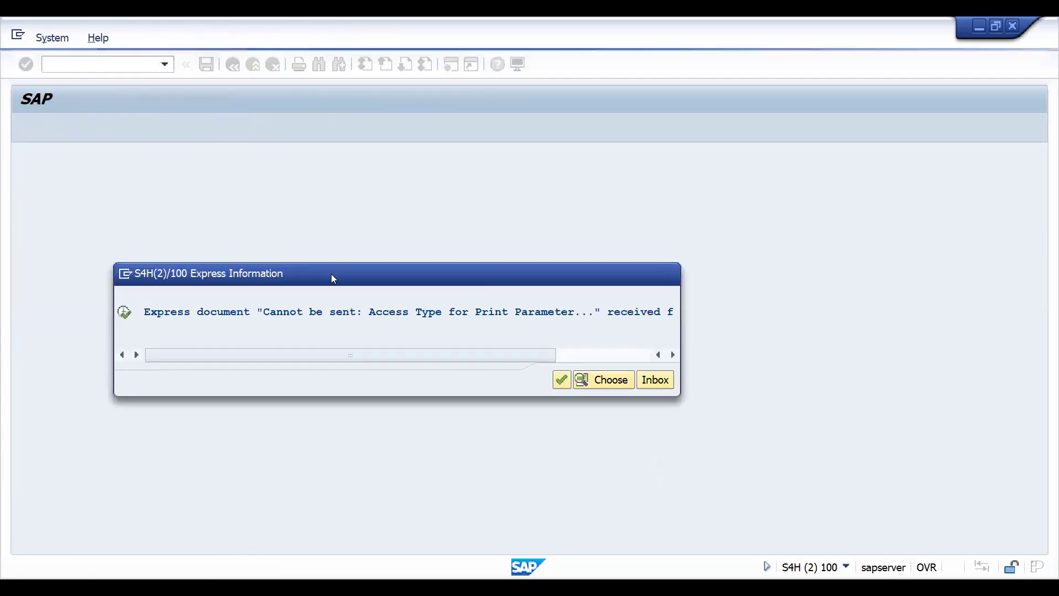
click(560, 380)
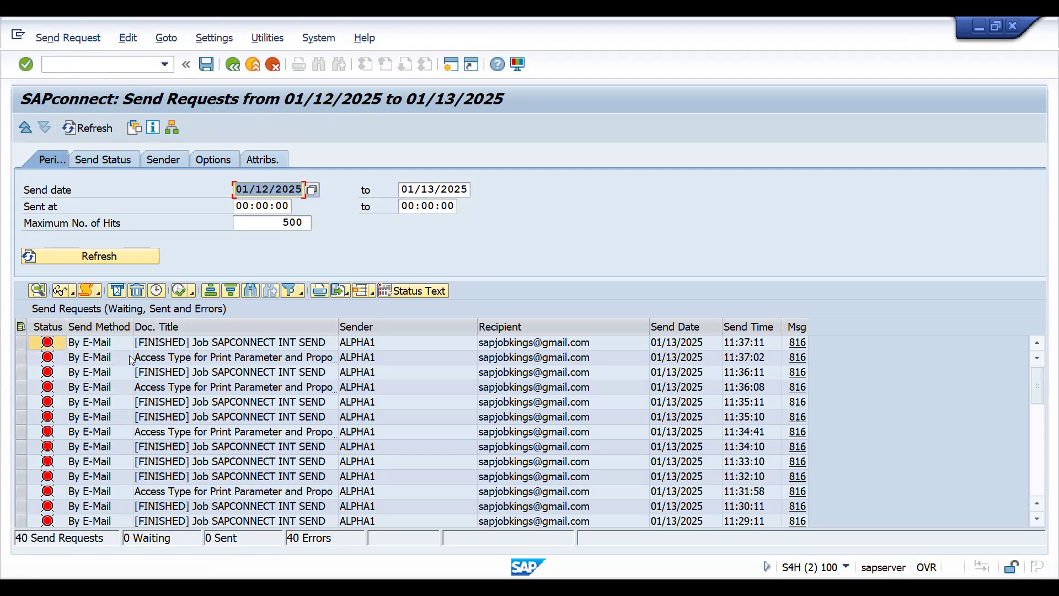
- Refresh the send requests and examine the details of the latest "Access Type for Print Parameter and Proposal" request
click(173, 357)
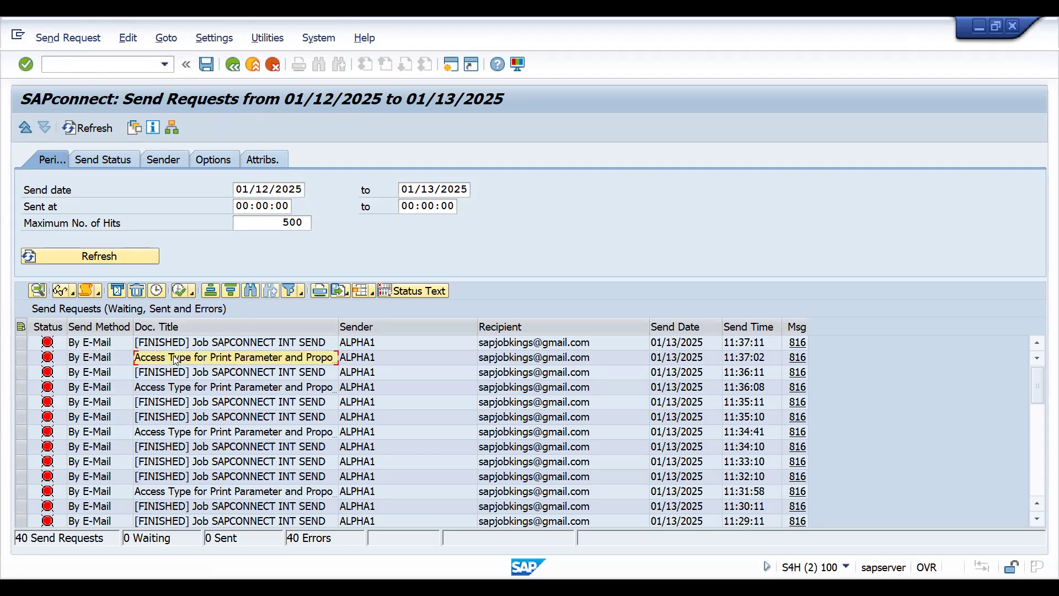
click(22, 356)
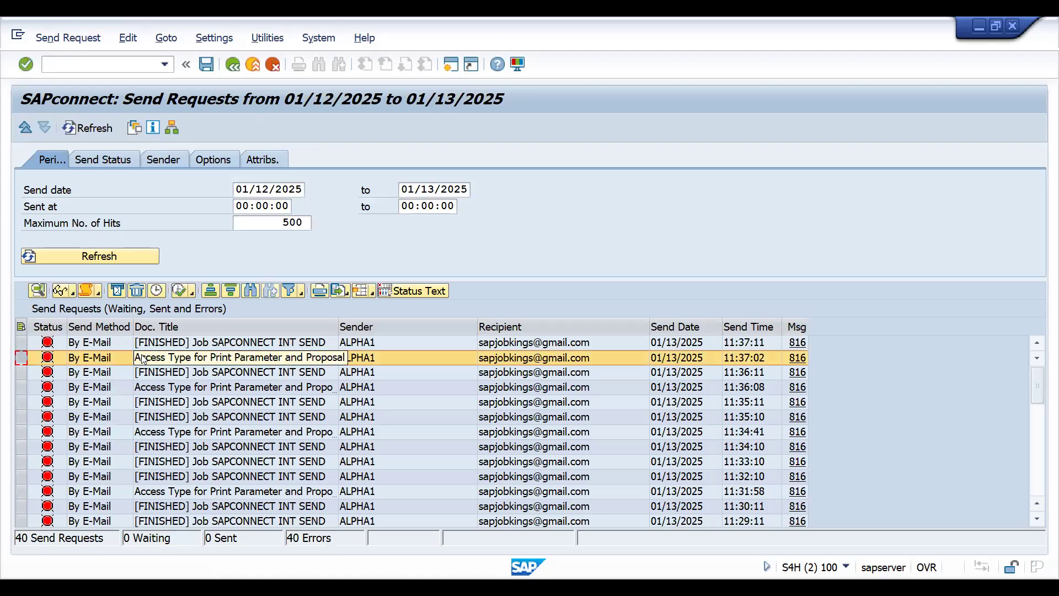
click(96, 256)
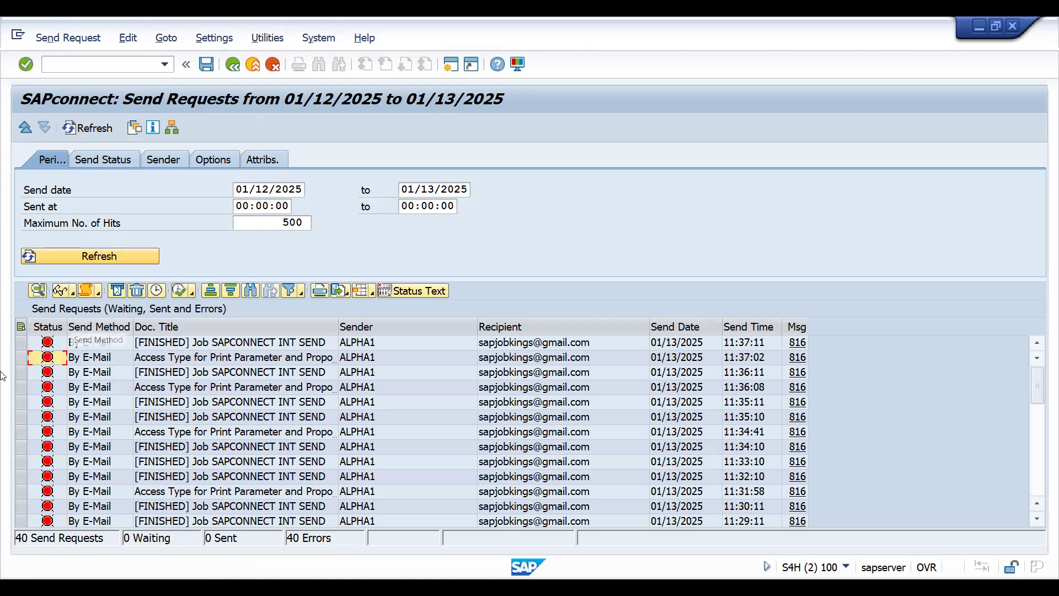
double_click(165, 357)
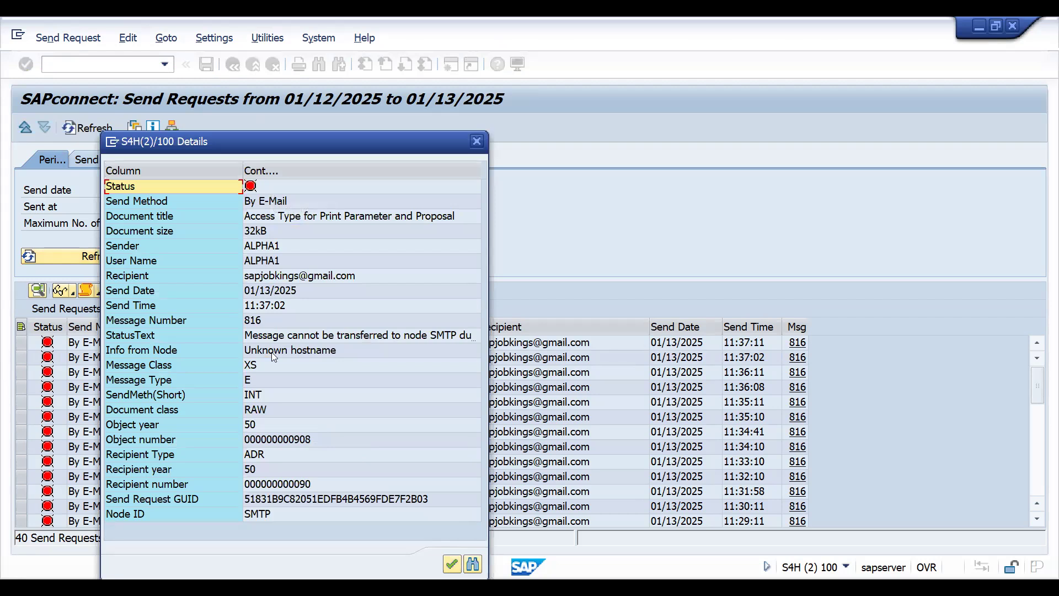
click(254, 395)
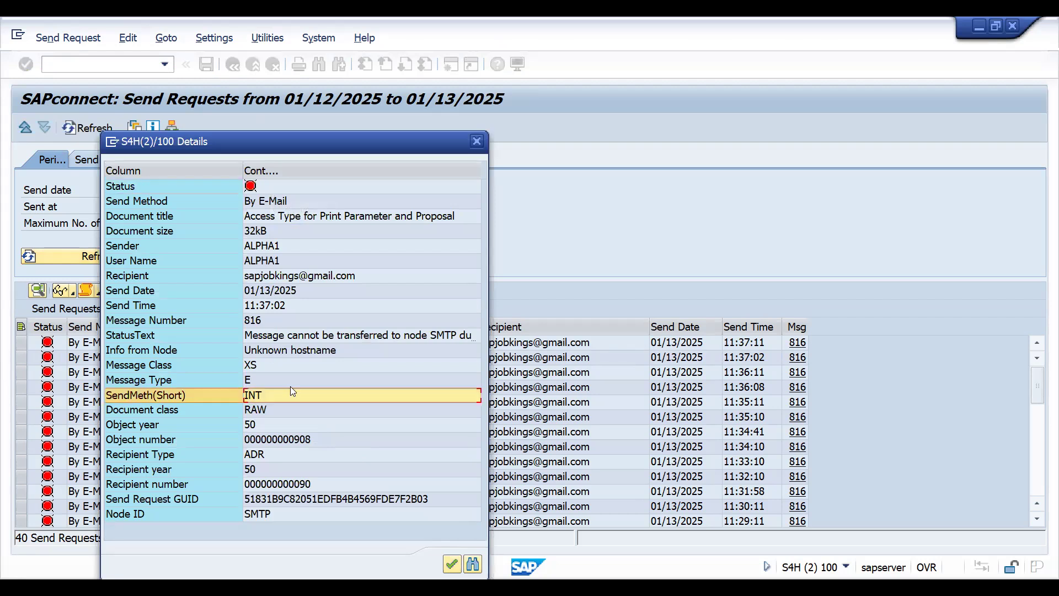
click(317, 279)
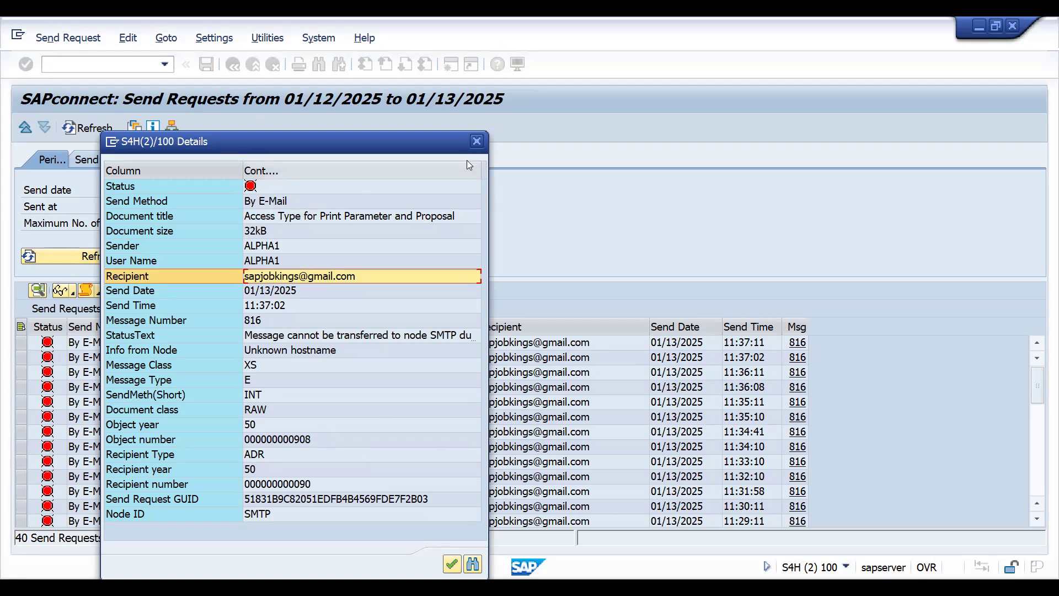
click(476, 142)
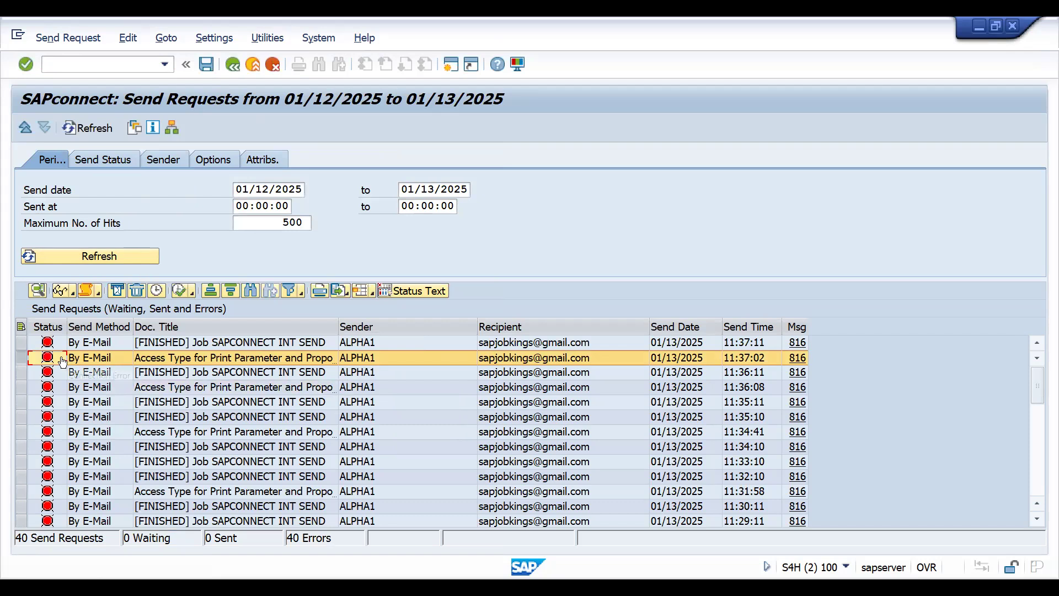
- Start the send process for the newest send request, and check the latest entry's status text and send history
click(21, 343)
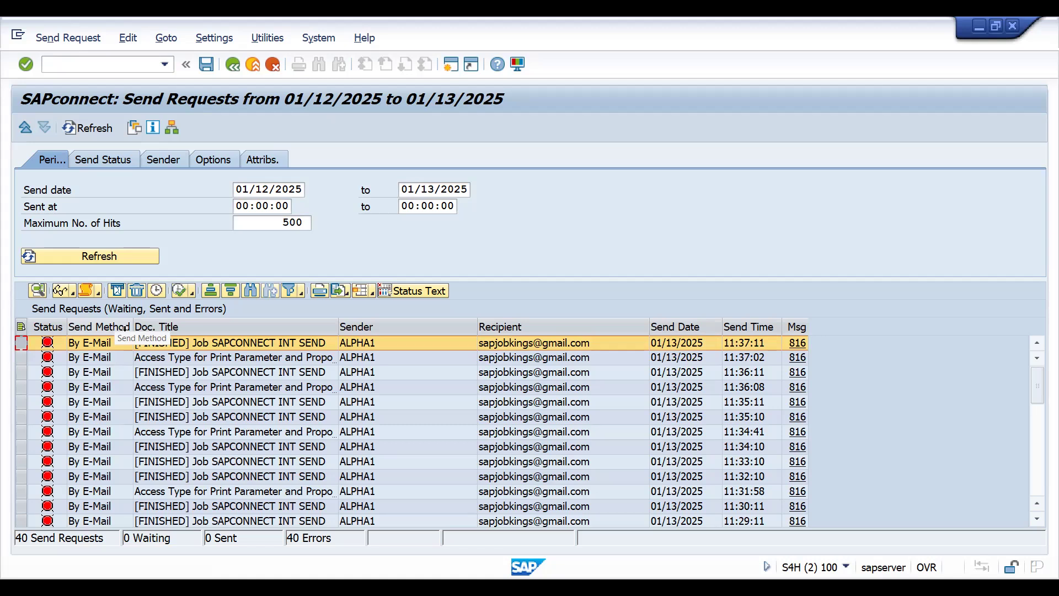
click(179, 294)
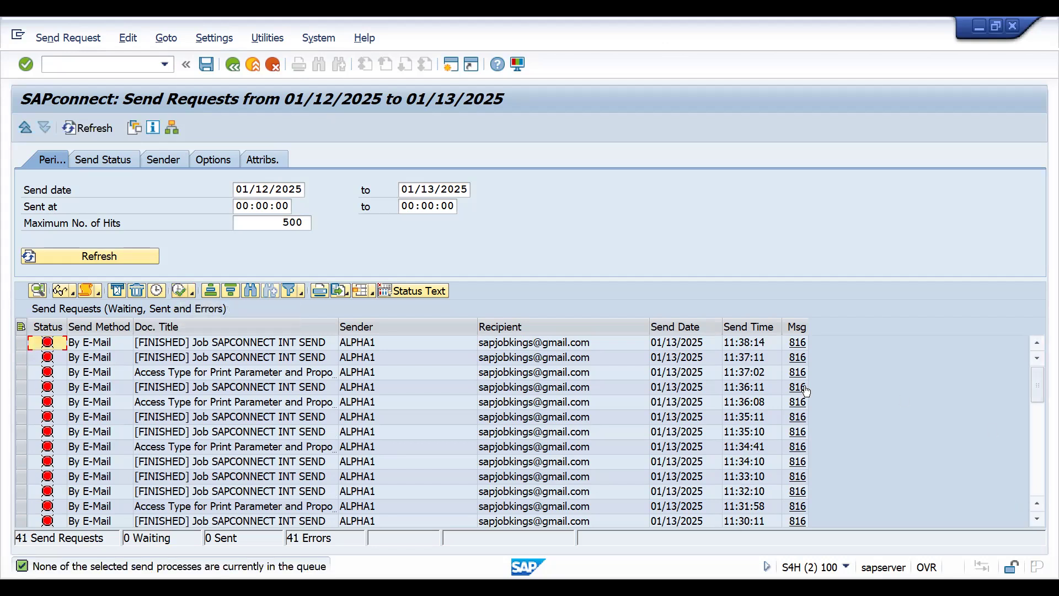
click(796, 344)
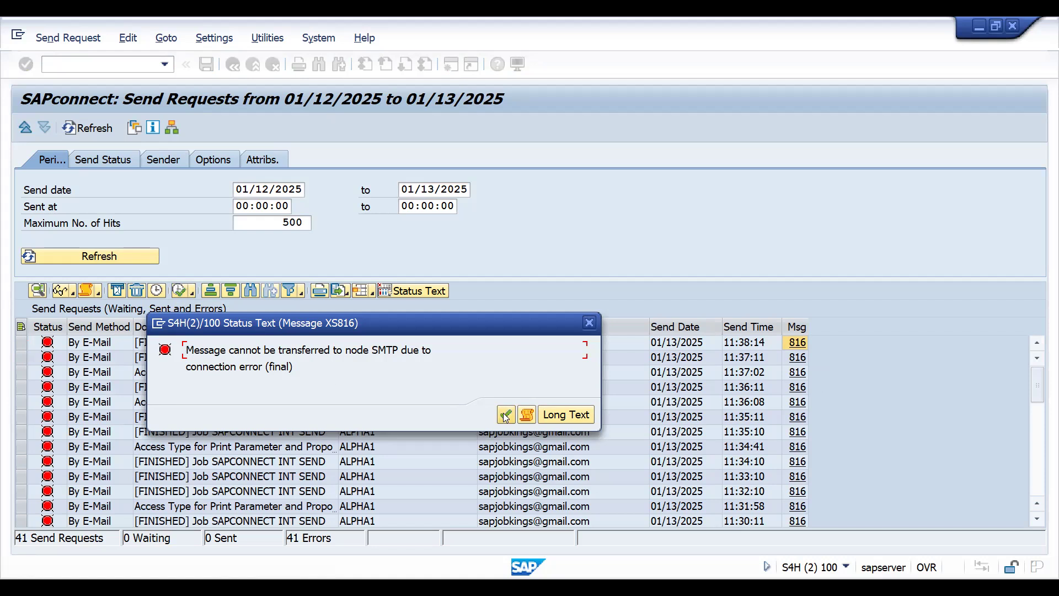
click(531, 416)
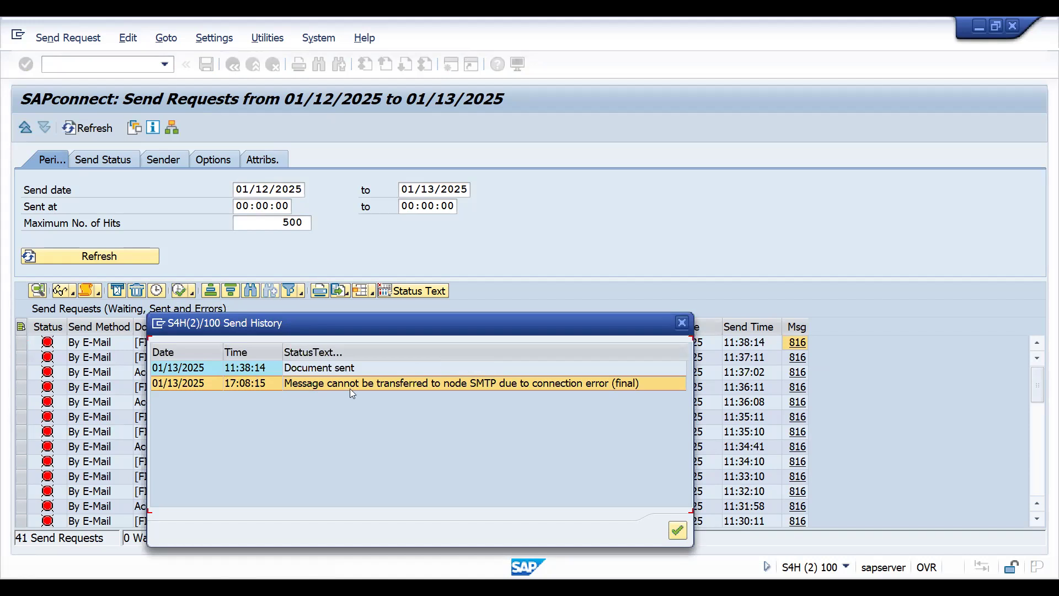
click(676, 530)
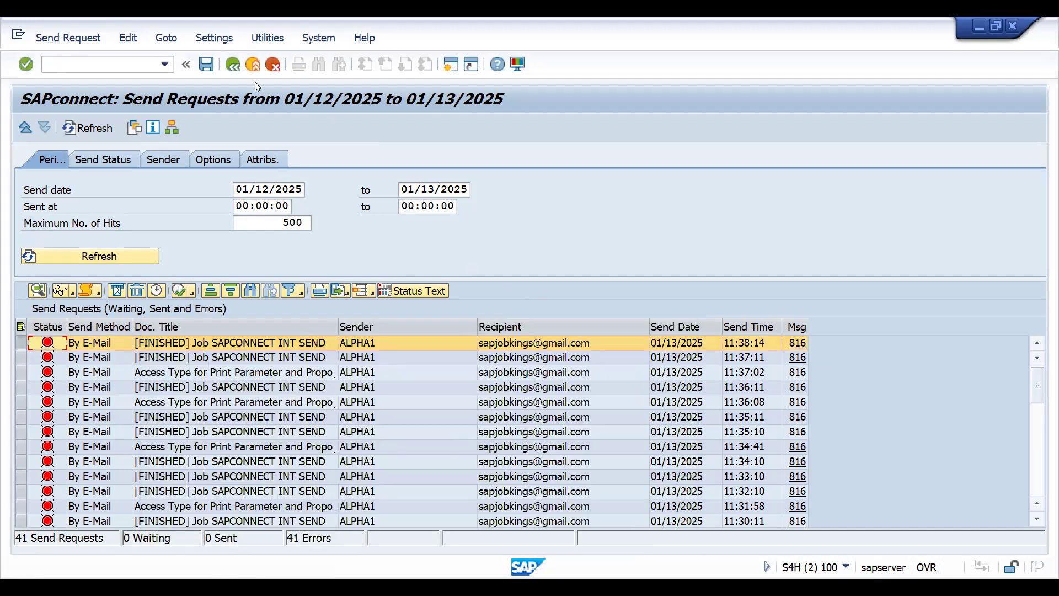
- Limit the send requests to status Waiting, refresh the list, and return to the send period criteria
click(101, 161)
click(102, 161)
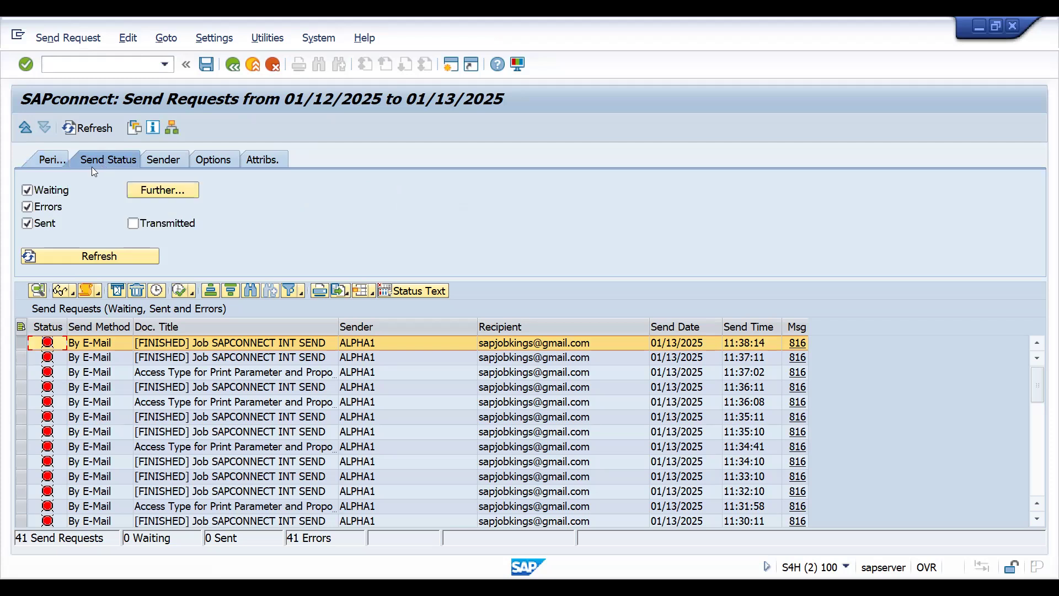
key(ctrl+slash)
click(27, 207)
click(27, 223)
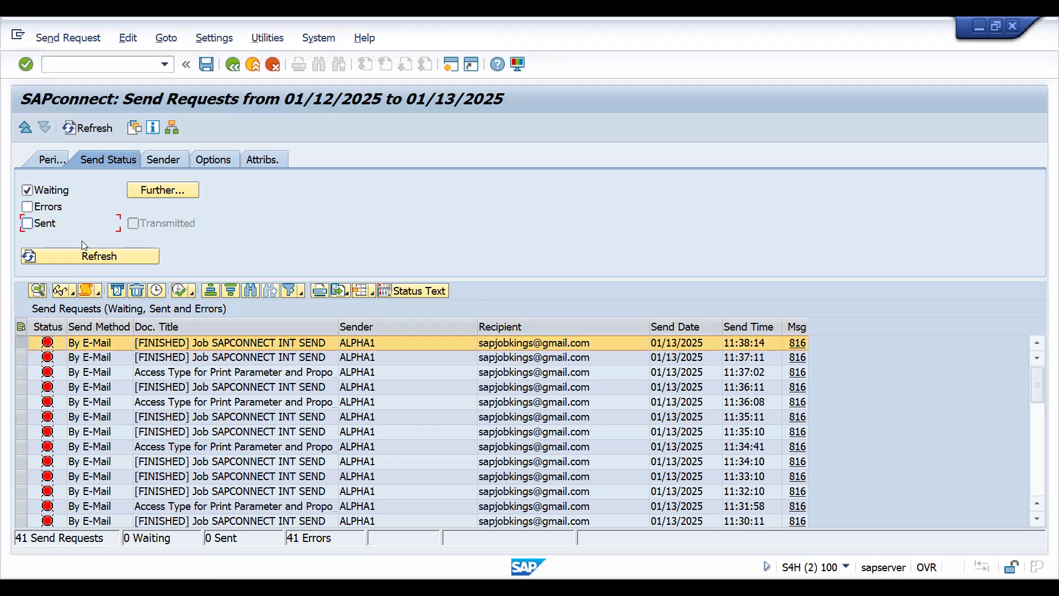
click(105, 259)
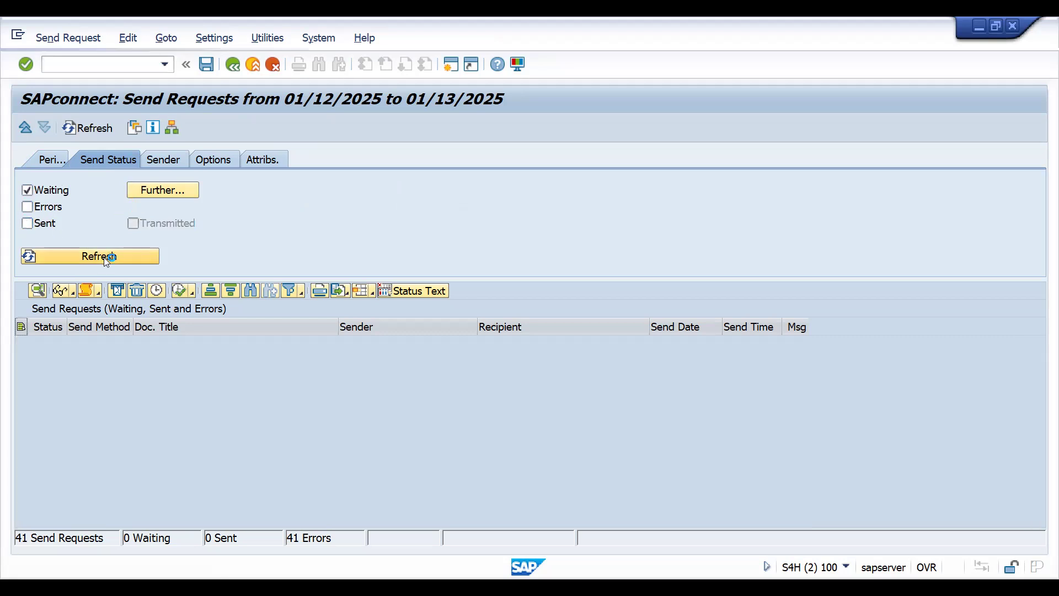
click(233, 64)
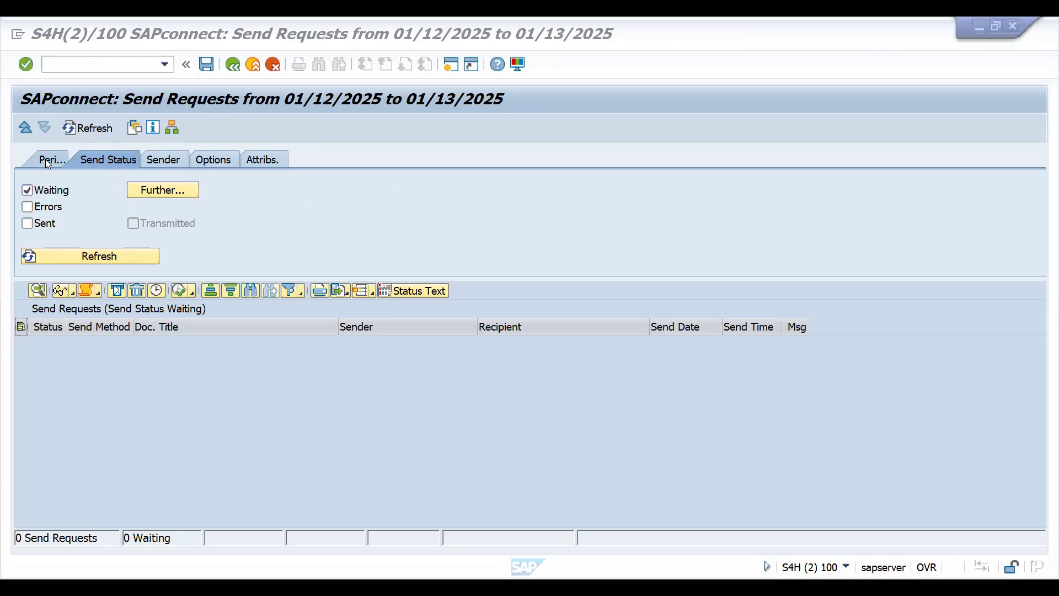
click(46, 161)
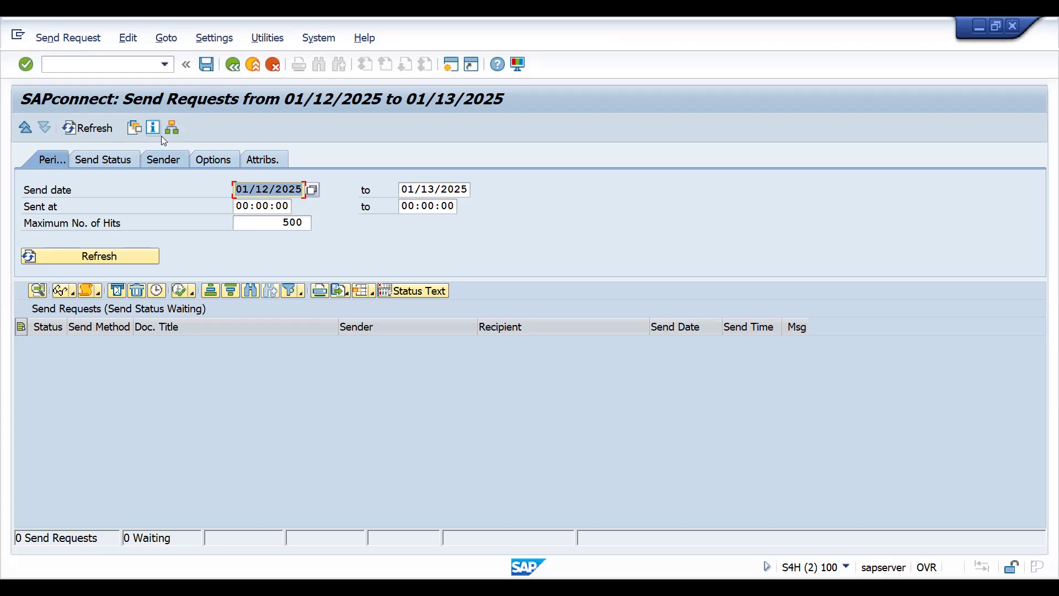
- Open transaction VF03 for the invoice and display its header output
click(104, 64)
text(/NVF03)
key(Return)
key(Return)
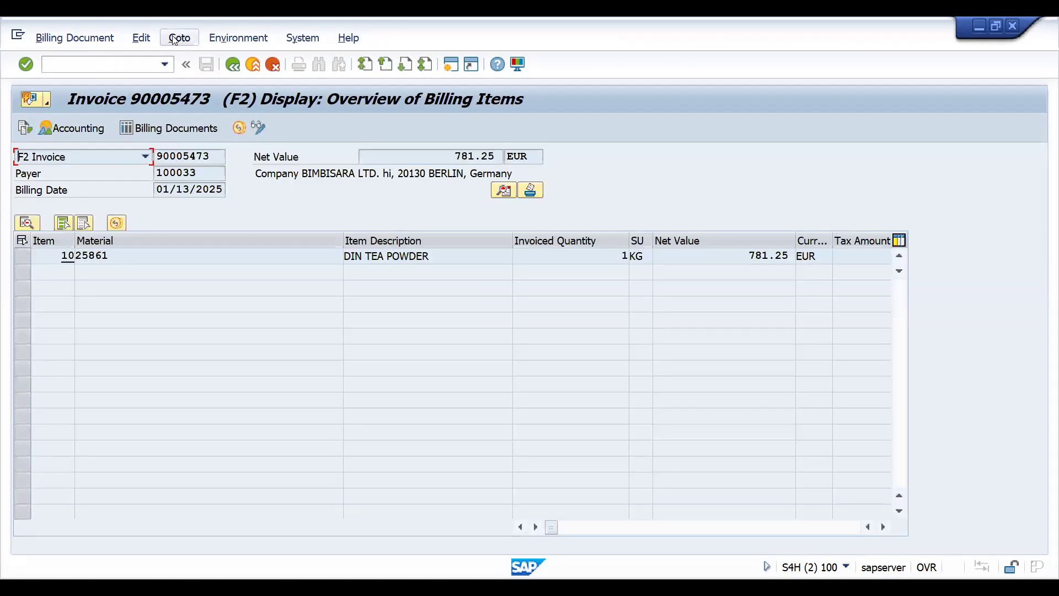
click(179, 38)
mouse_move(357, 59)
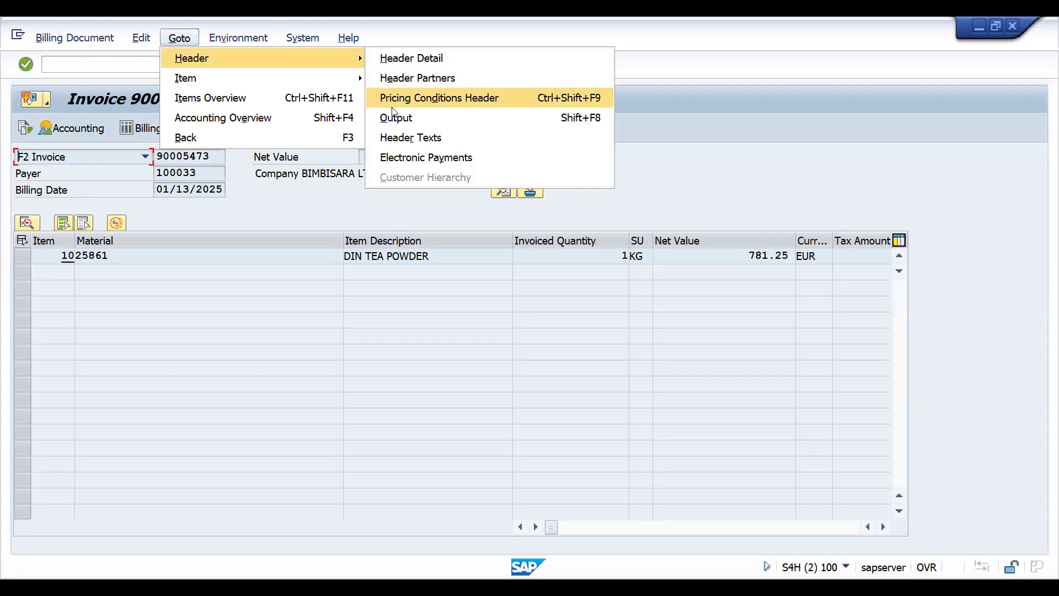
click(395, 118)
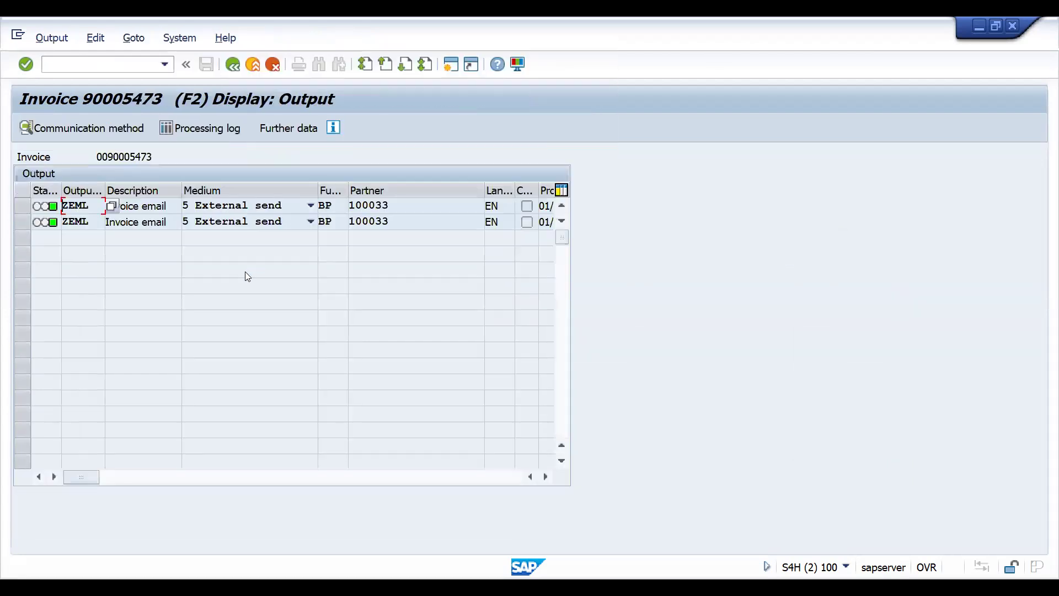
- Compare the processing dates and times of the original and repeated ZEML outputs
click(21, 205)
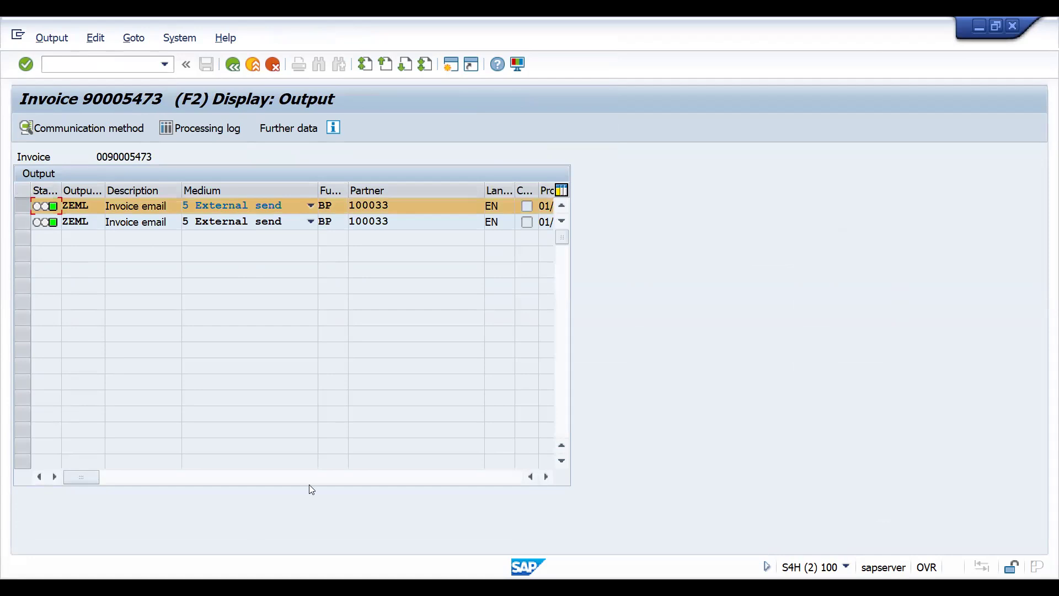
click(383, 477)
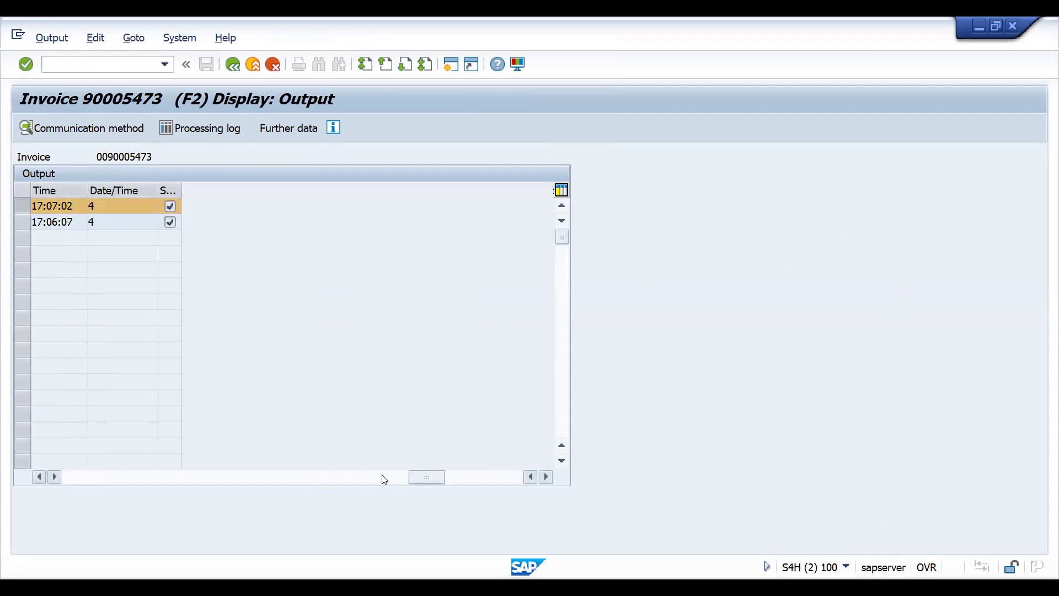
click(36, 477)
click(36, 477)
click(35, 477)
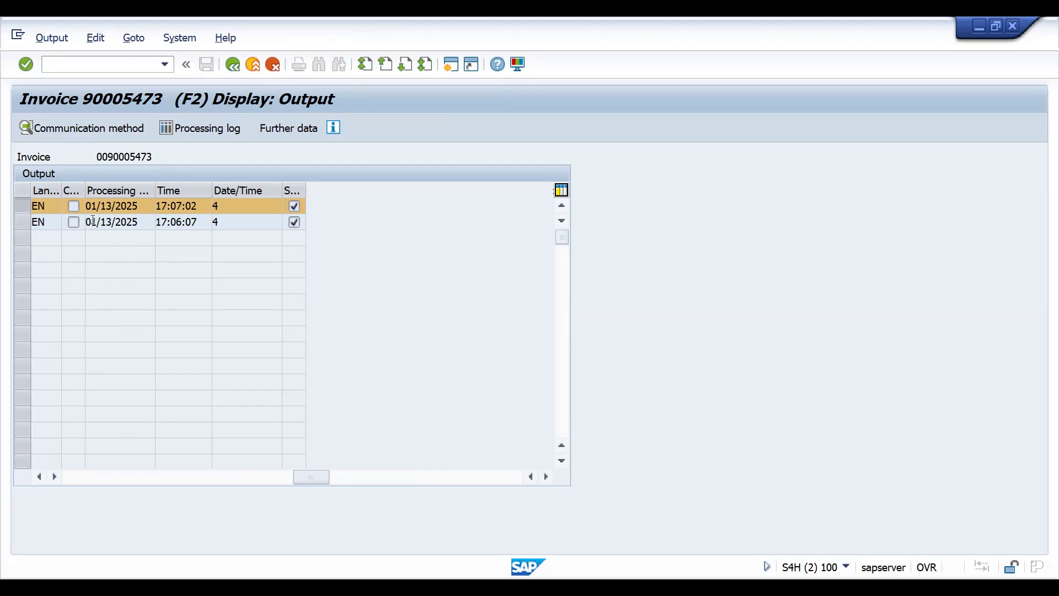
click(176, 221)
click(113, 476)
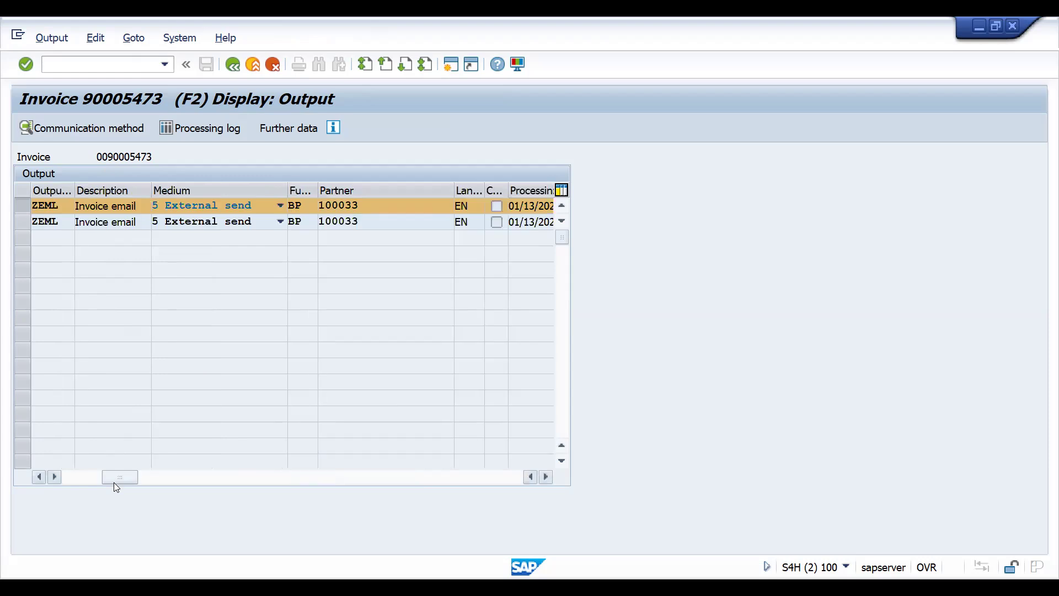
- Leave the invoice output display and open transaction SOST for the send requests
click(77, 61)
text(/NSOST)
key(Return)
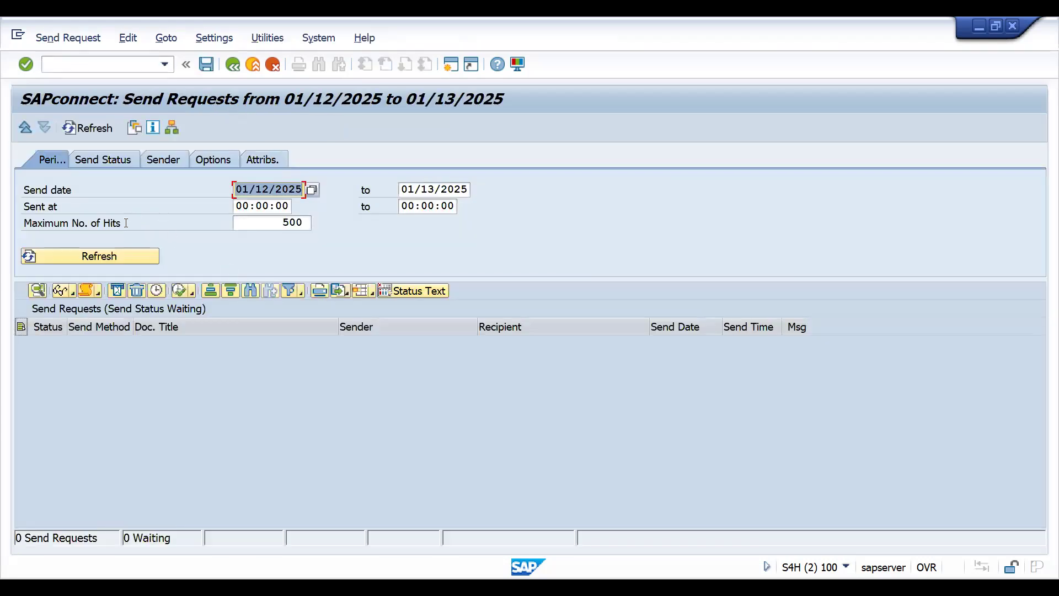
- Include the statuses Waiting, Errors and Sent in the send request selection, leaving Transmitted excluded
click(108, 160)
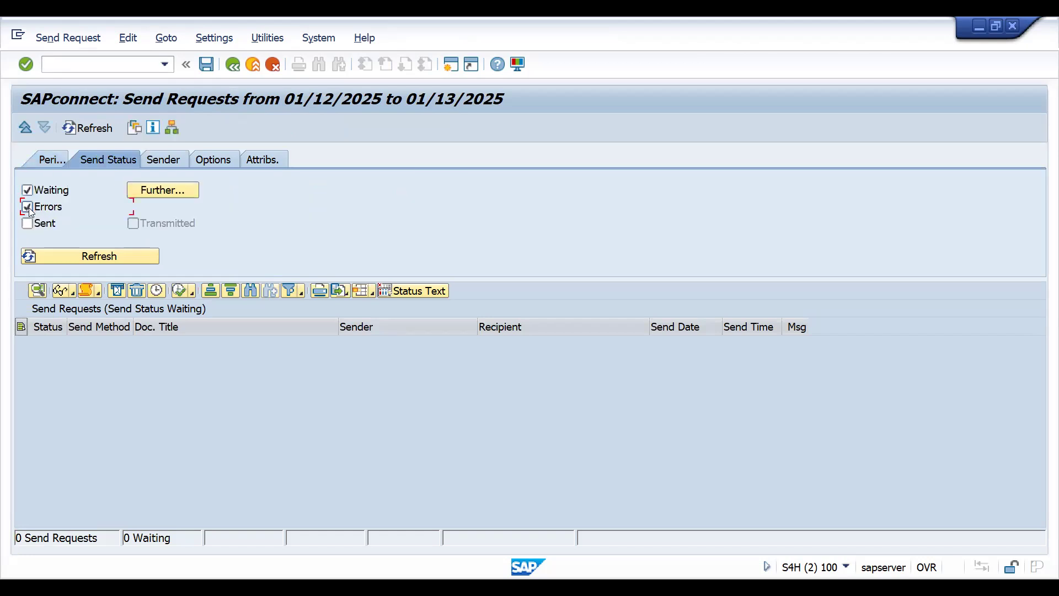
click(27, 207)
click(27, 190)
click(27, 224)
click(28, 224)
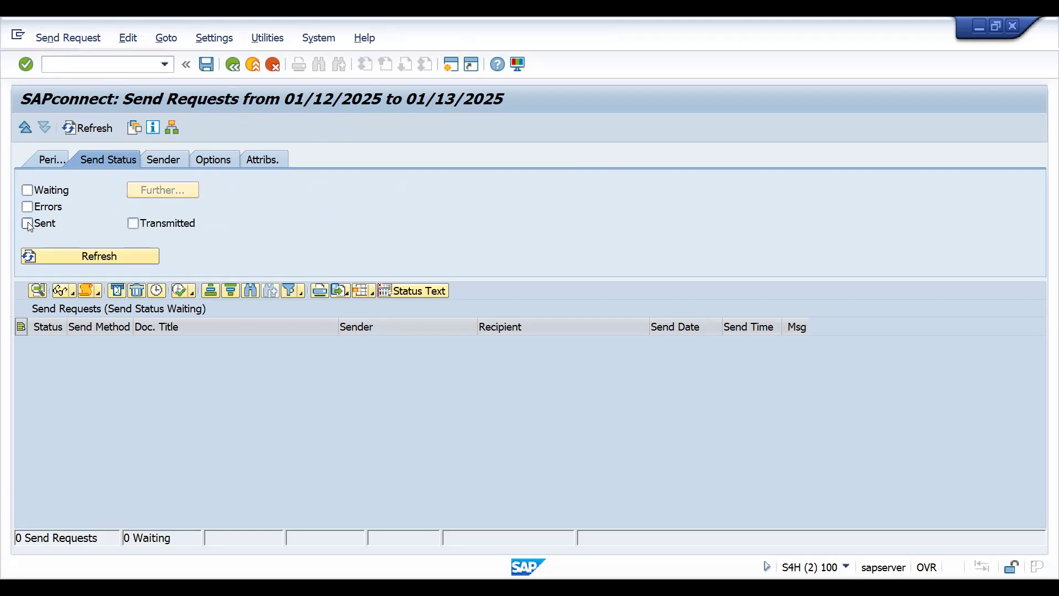
click(28, 224)
click(27, 207)
click(27, 191)
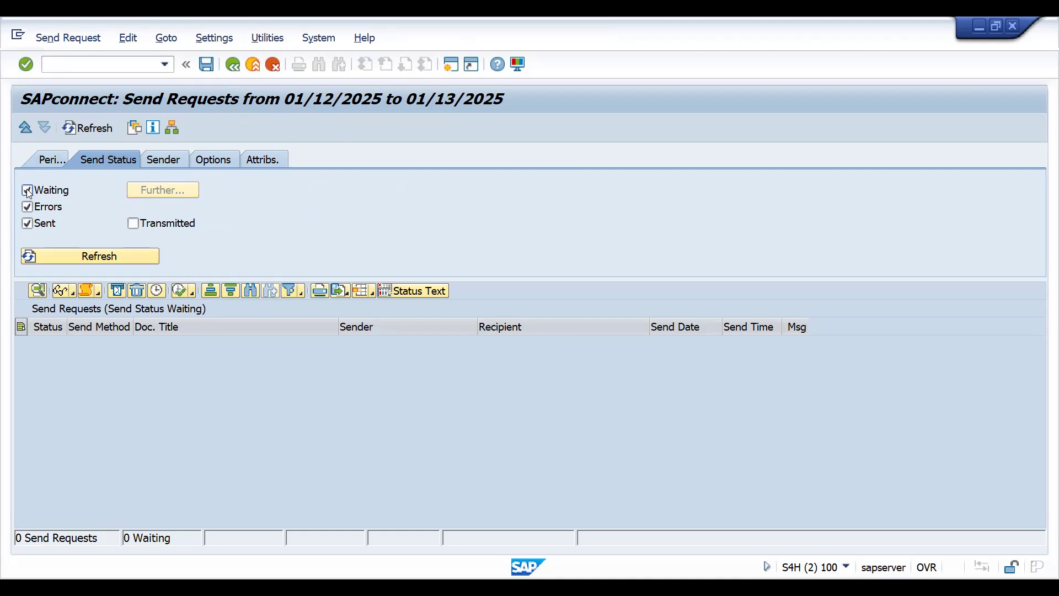
- Set the start of the send date range to 01/01/2021 and reload the send requests
click(50, 165)
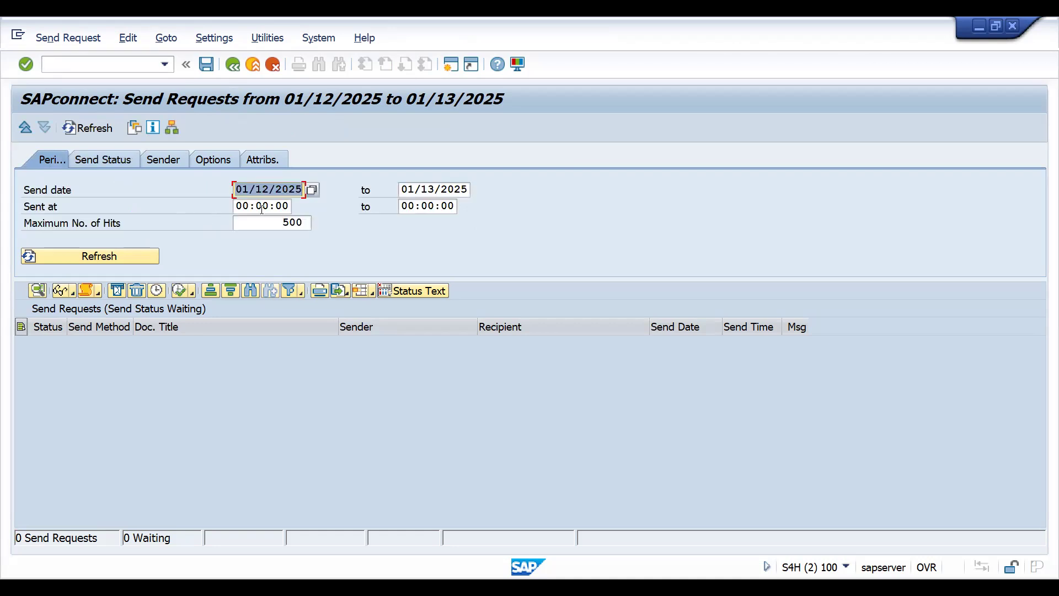
click(311, 190)
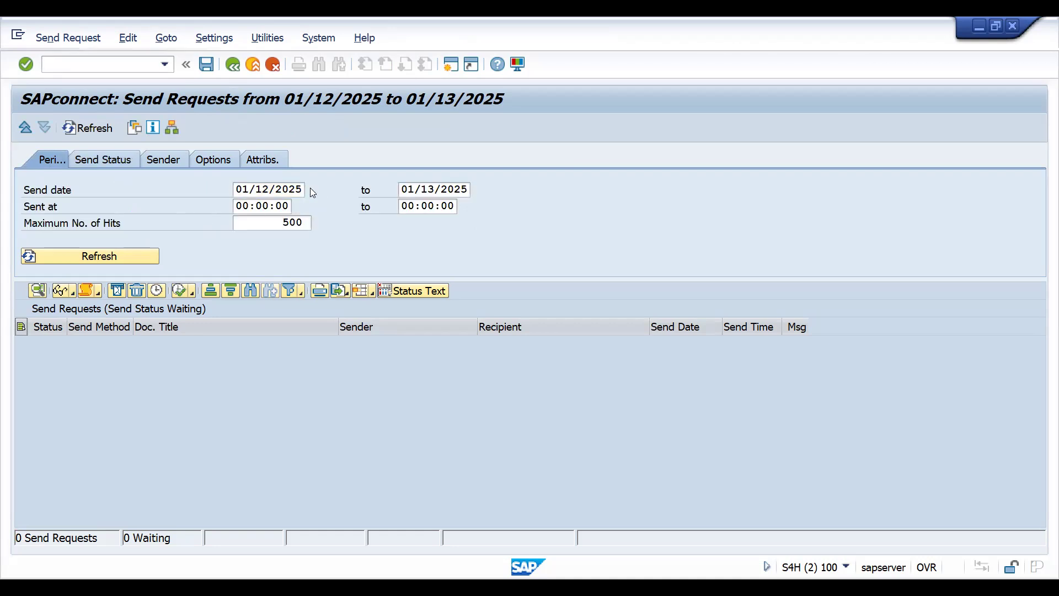
click(313, 251)
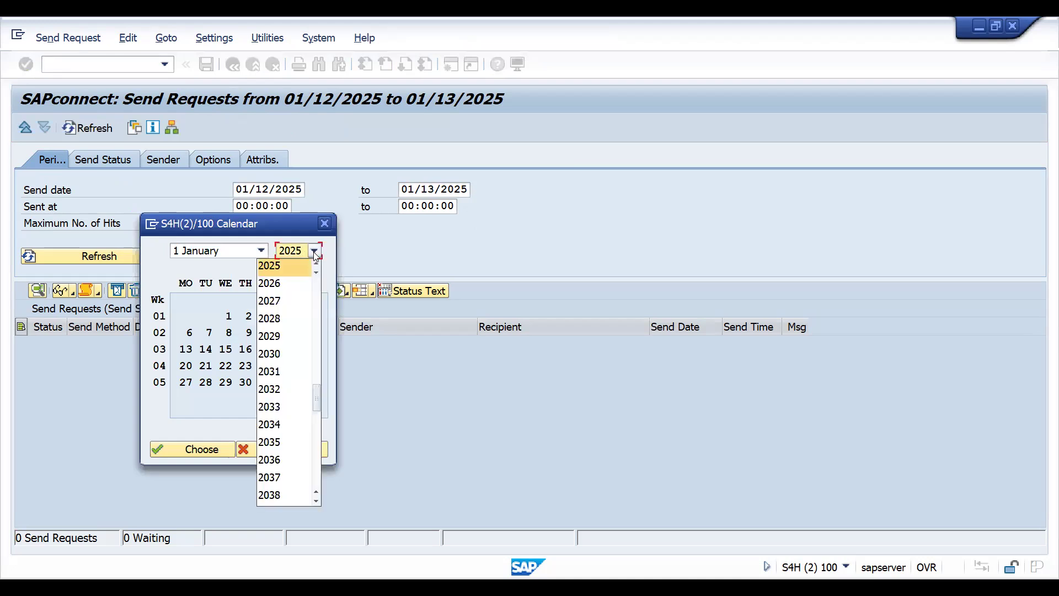
click(318, 292)
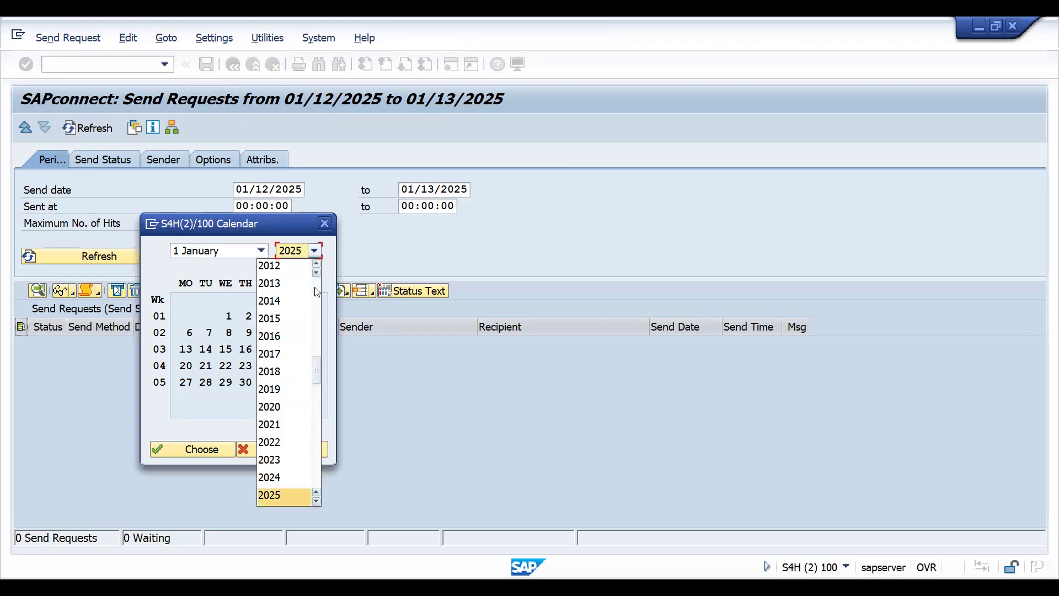
click(276, 424)
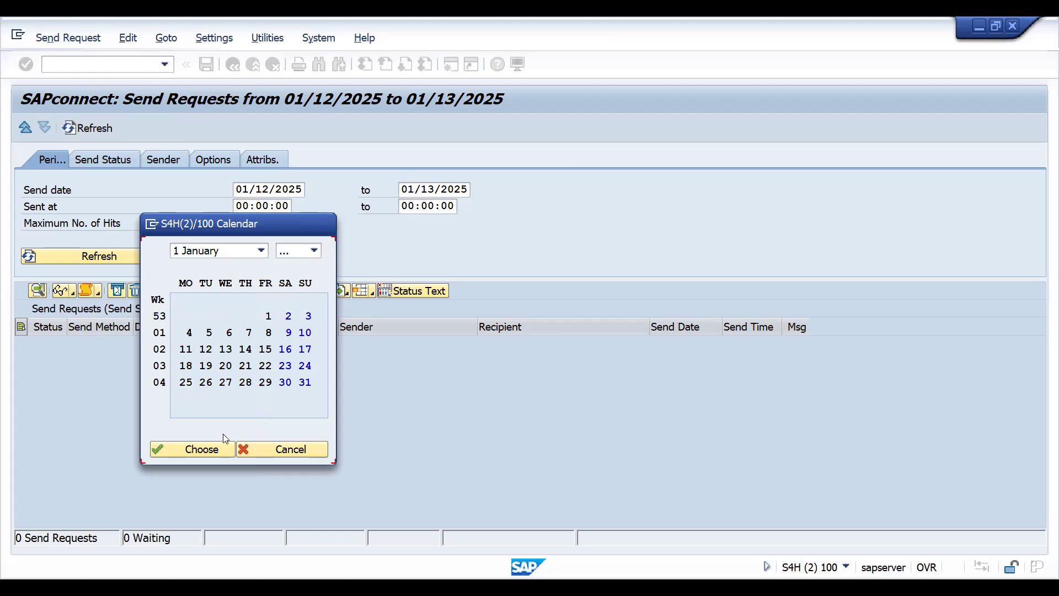
double_click(269, 319)
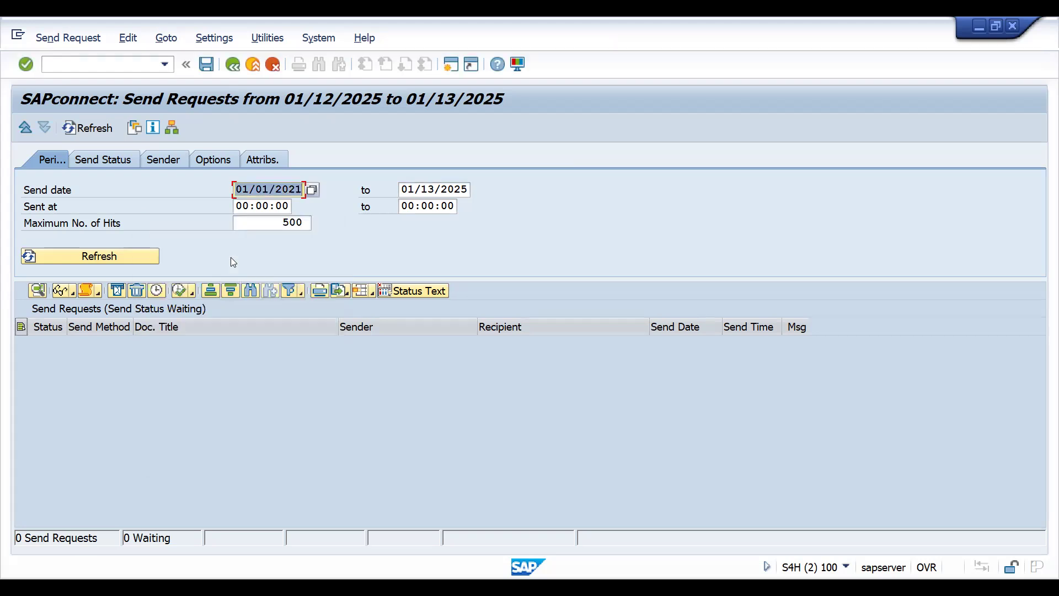
key(Return)
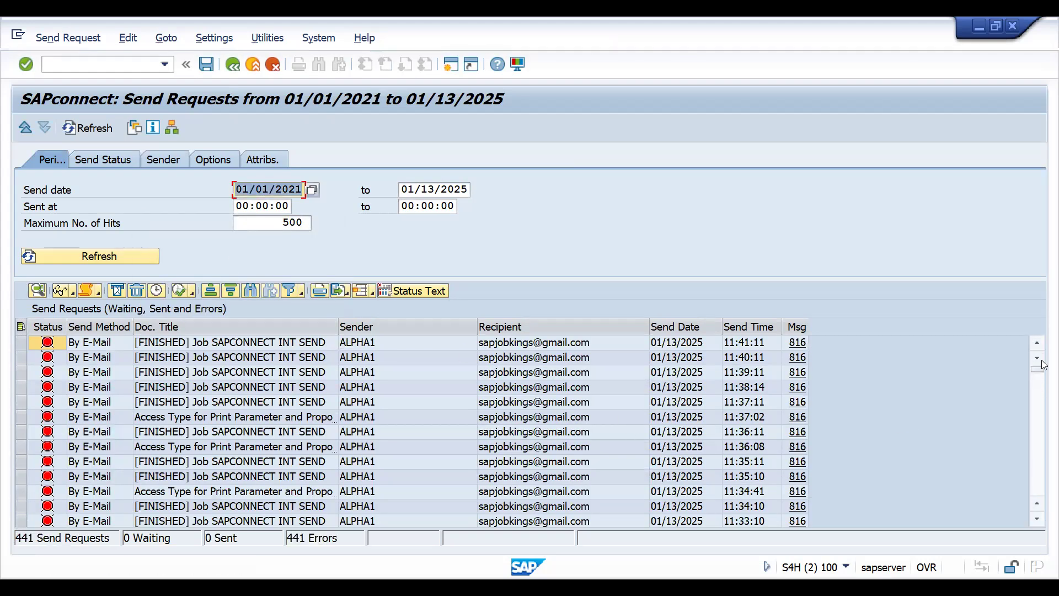
- Clear the maximum number of hits and refresh the send request list
click(277, 220)
key(Delete)
key(Delete)
key(Delete)
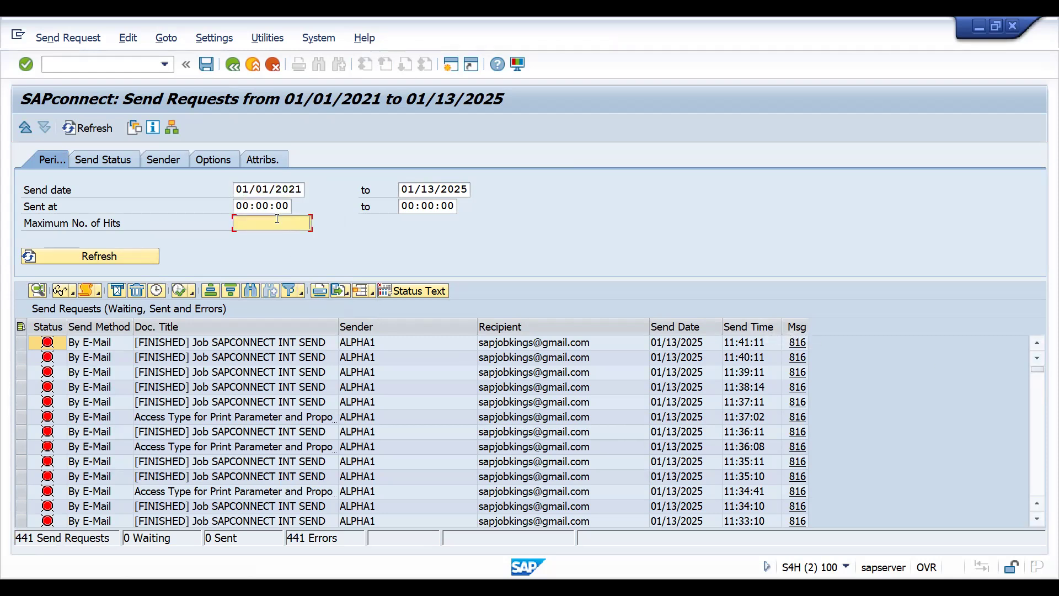
click(117, 248)
- Examine the send requests from newest to oldest, checking their statuses, document titles, recipients and send dates
drag(1038, 369, 1030, 462)
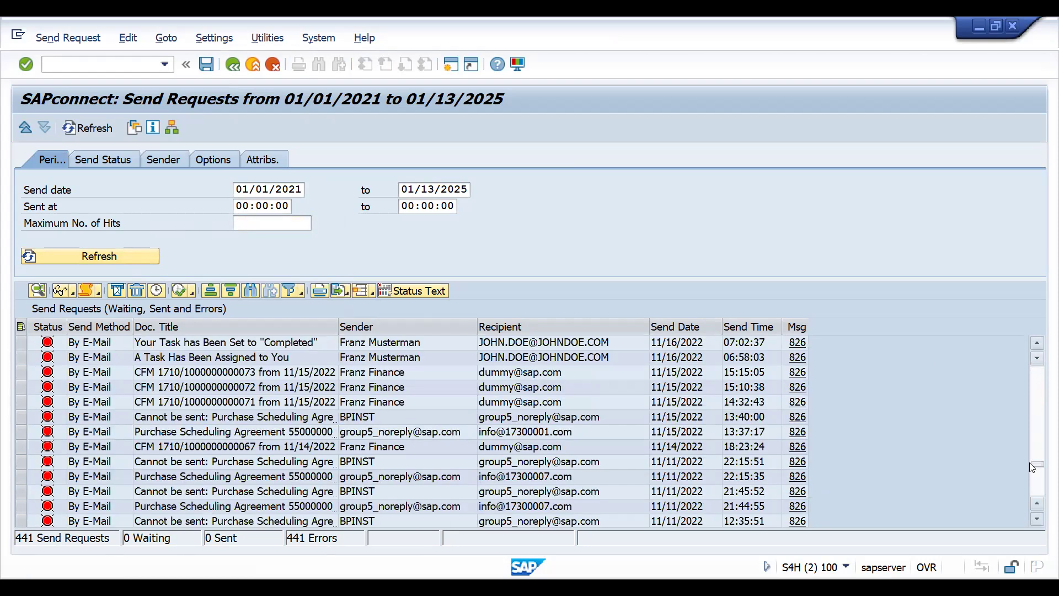
drag(1042, 468, 1042, 490)
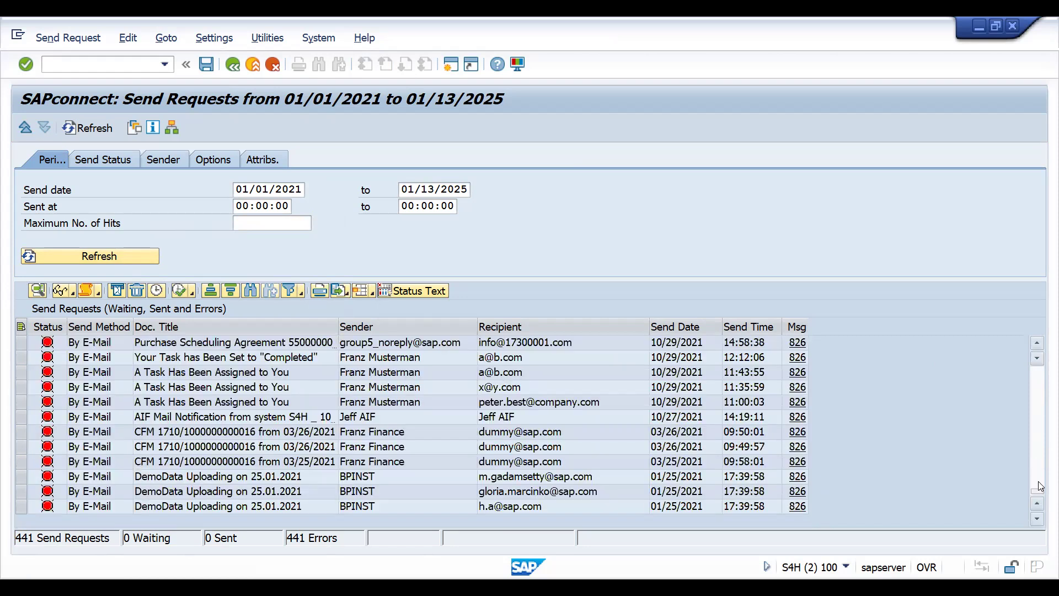
click(1041, 478)
click(1044, 431)
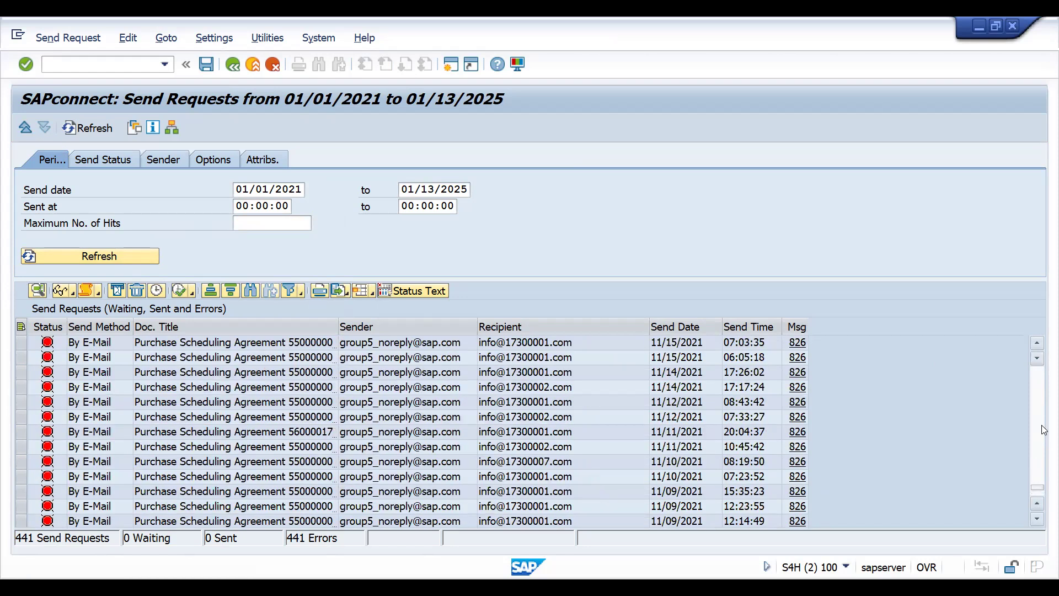
click(1042, 393)
click(1041, 392)
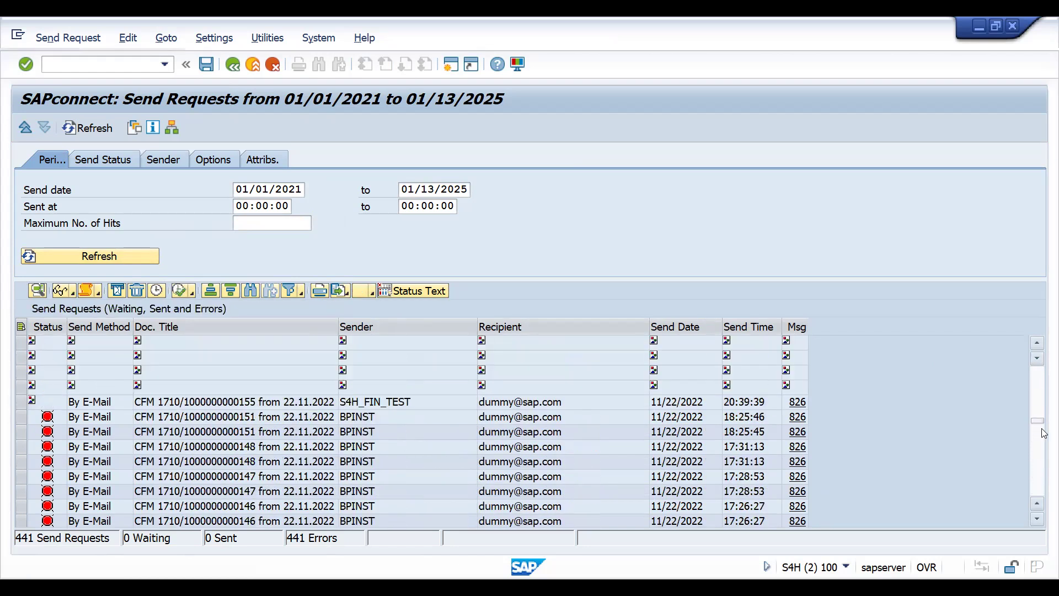
drag(1042, 364, 1043, 364)
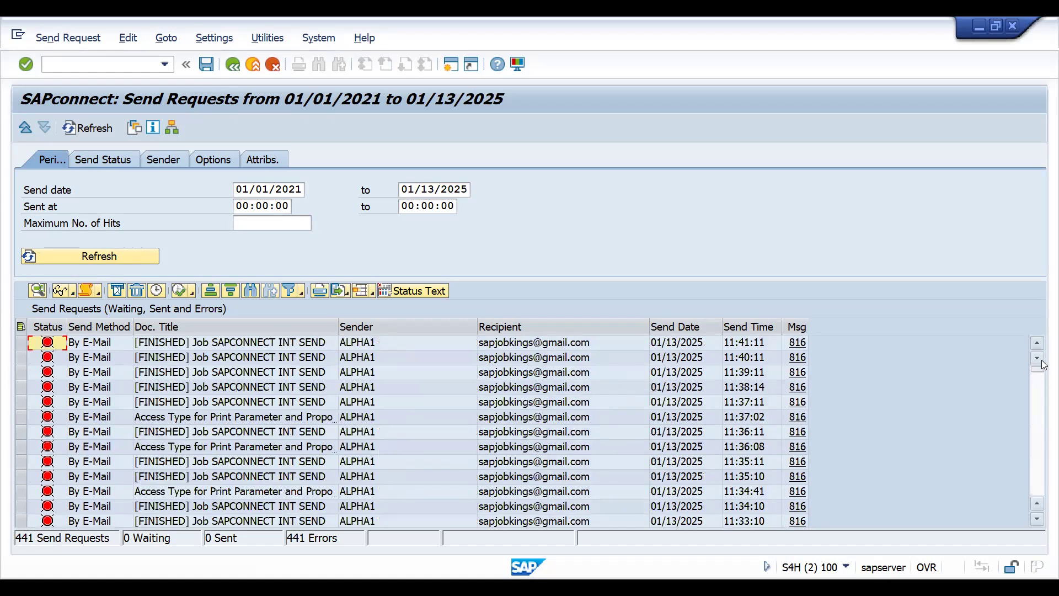
click(1039, 453)
click(1038, 453)
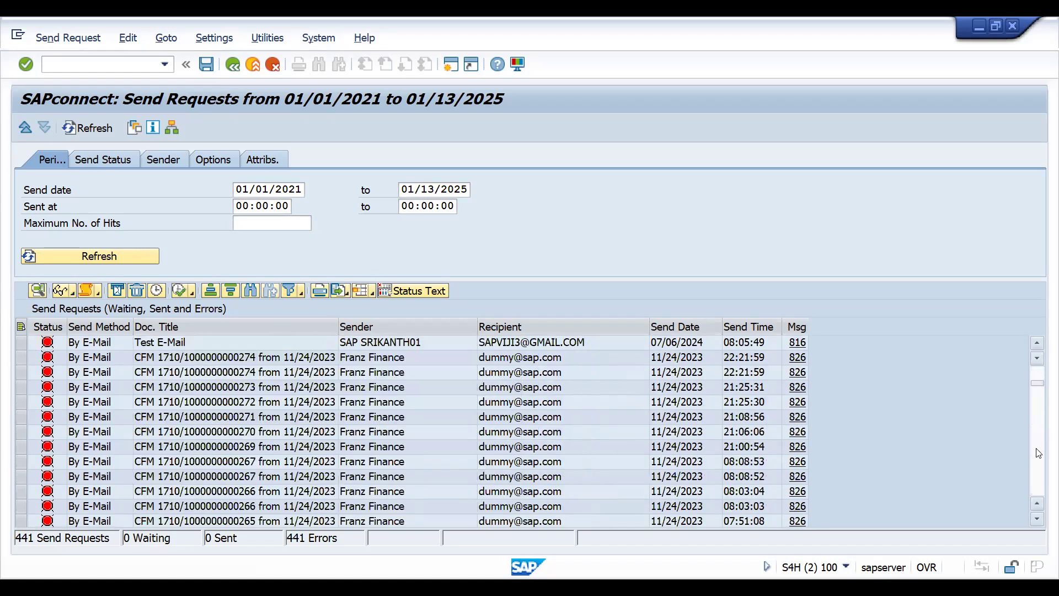
click(1038, 453)
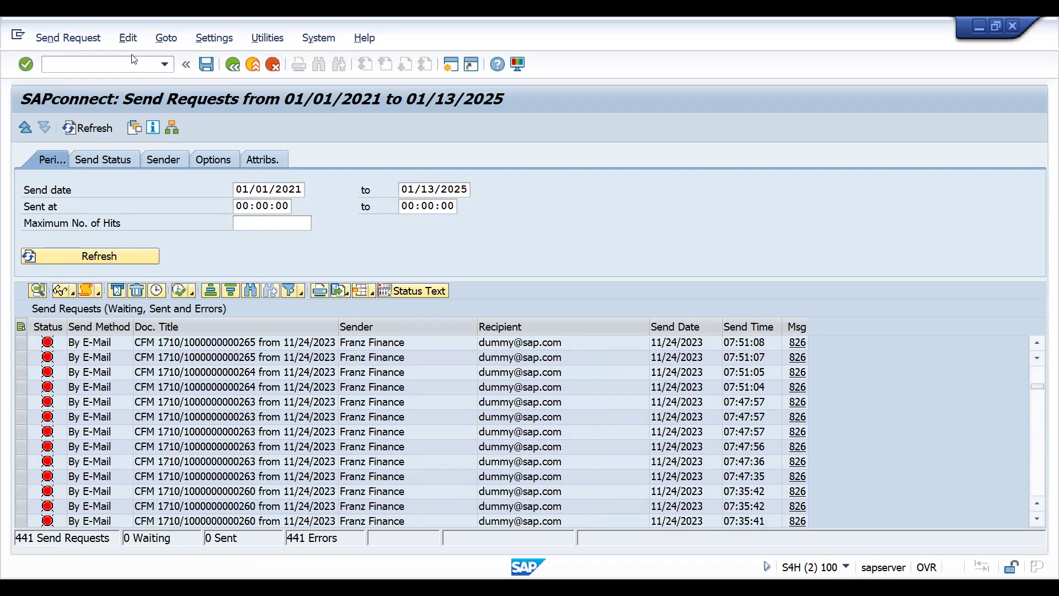
- Switch to the Excel notes workbook and enter the heading CONDITION TECHNIQUE in cell C4
key(alt+Tab)
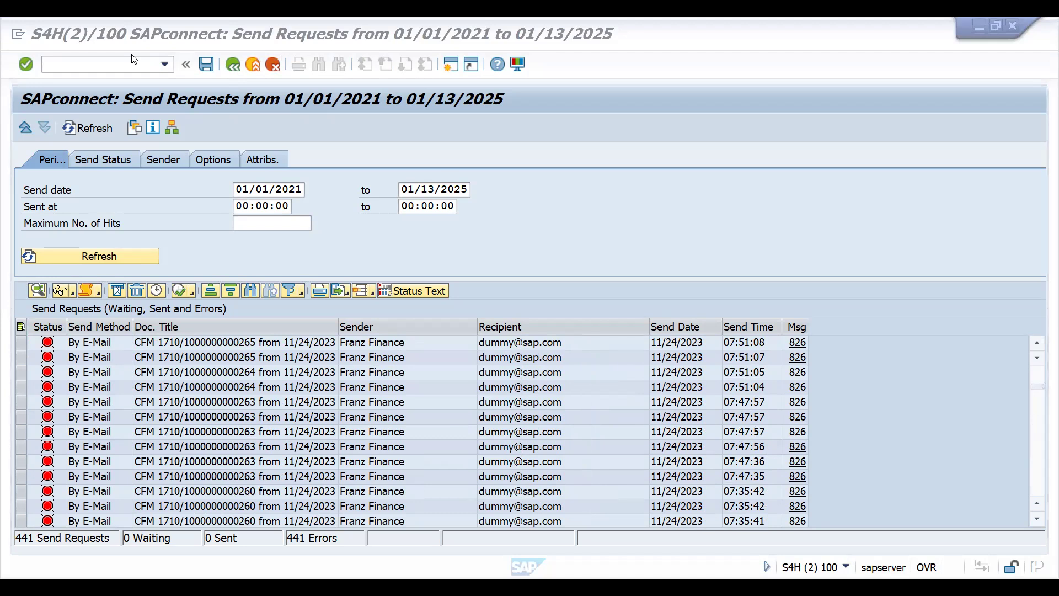
key(alt+Tab)
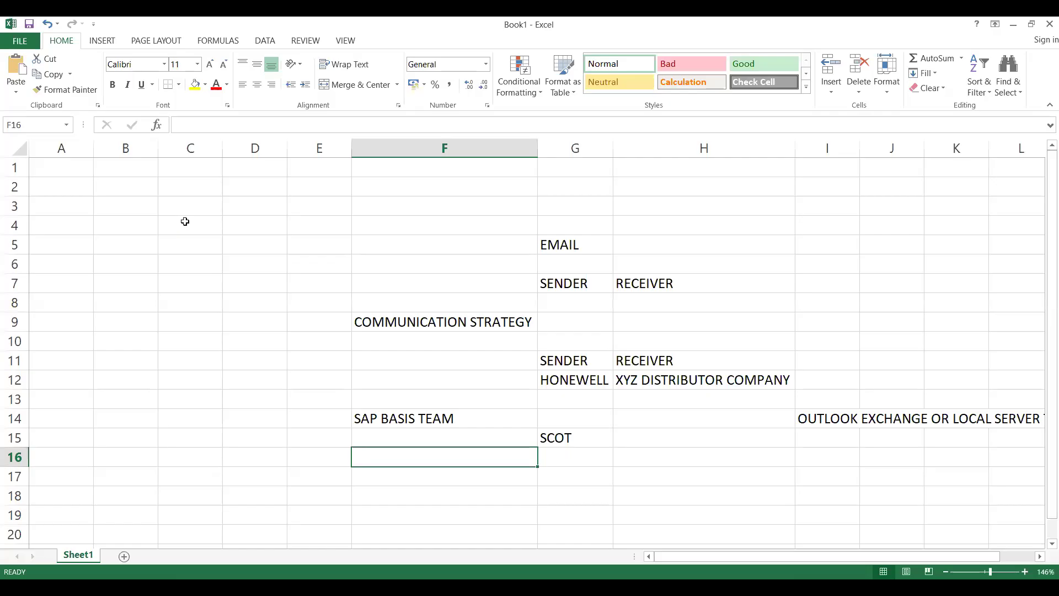
click(185, 222)
text(CONDITI)
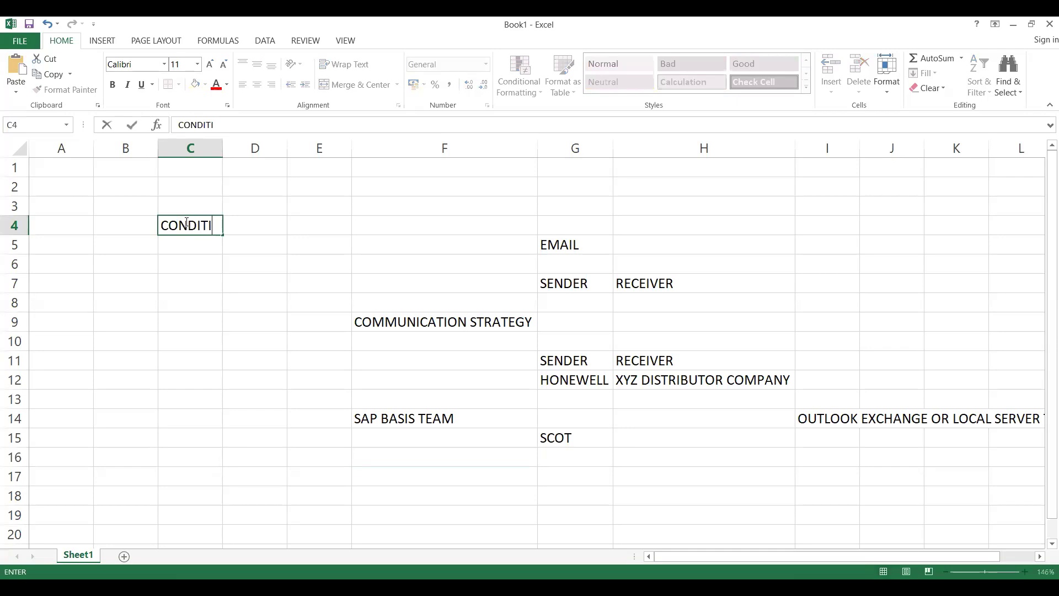
text(ON TECH)
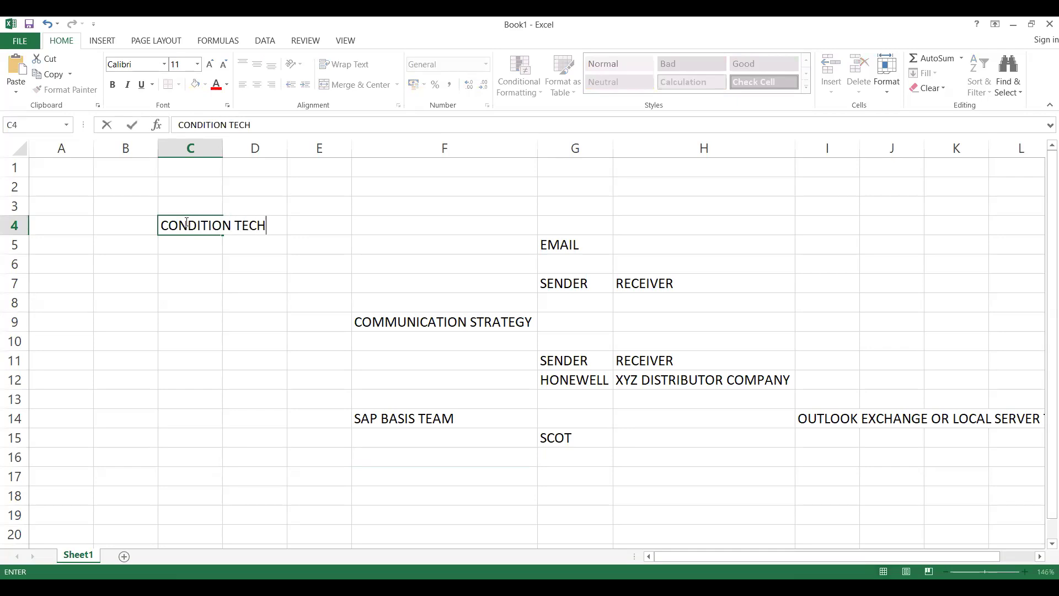
text(NIQUE)
- Under the CONDITION TECHNIQUE heading, enter 5 EXTERNAL SEND in cell C5 and DEFAULT VALUE in C6
click(189, 243)
text(5)
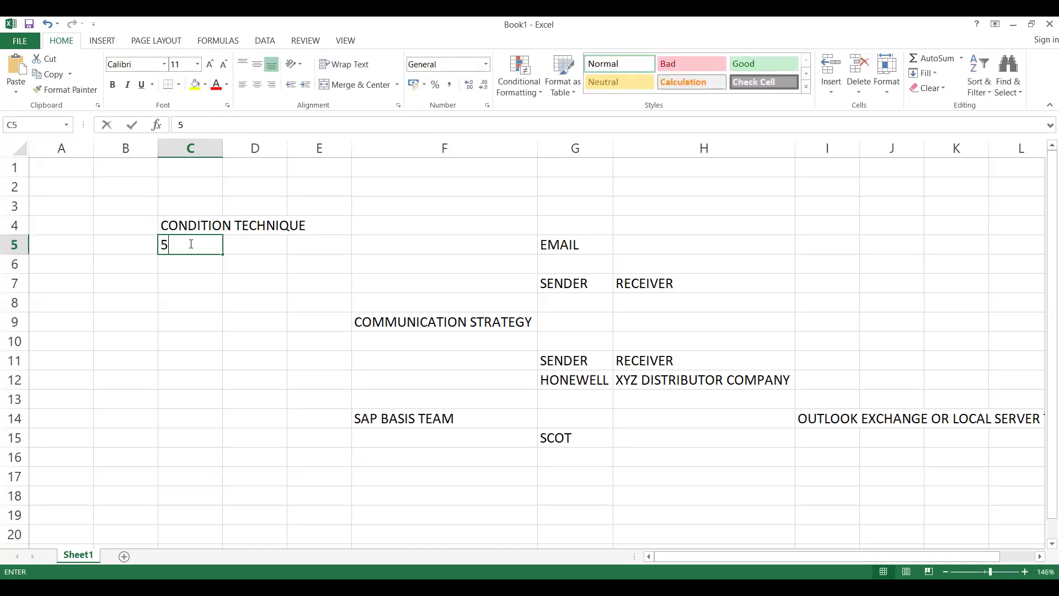
text( EXTERN)
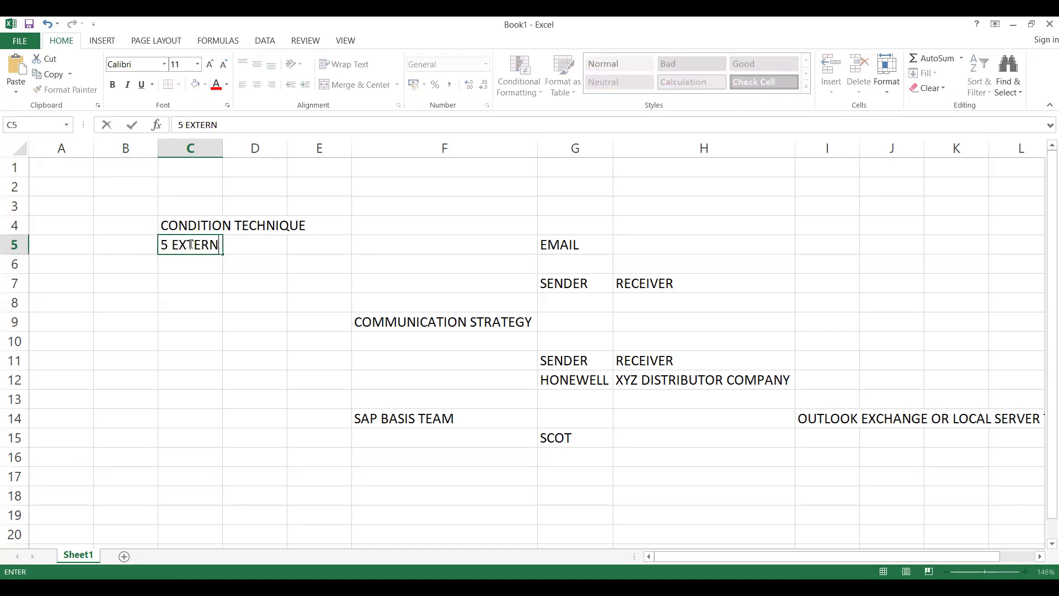
text(AL SEND)
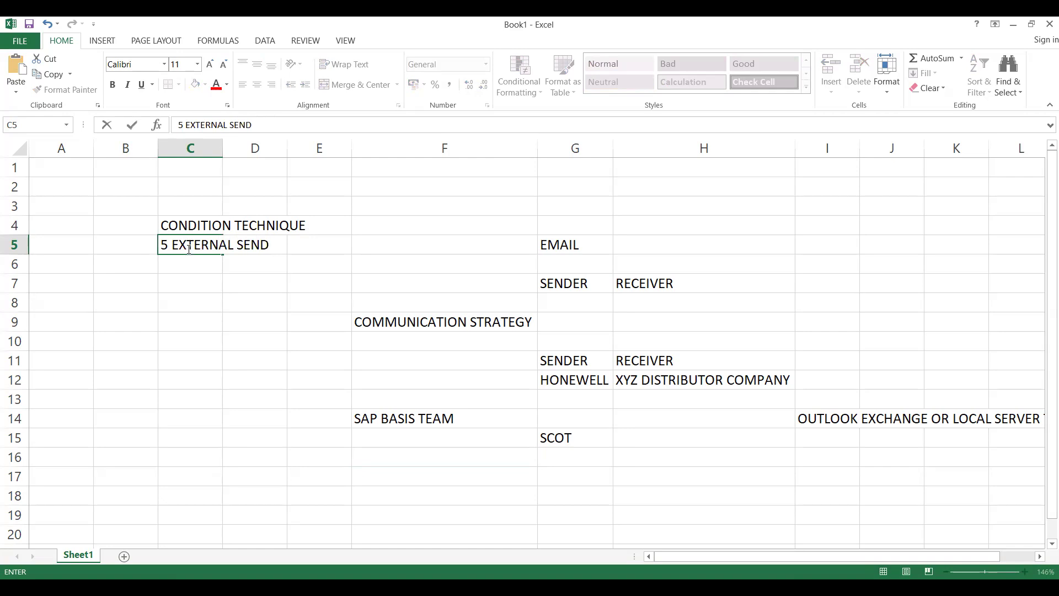
click(184, 265)
text(DEFAULT F)
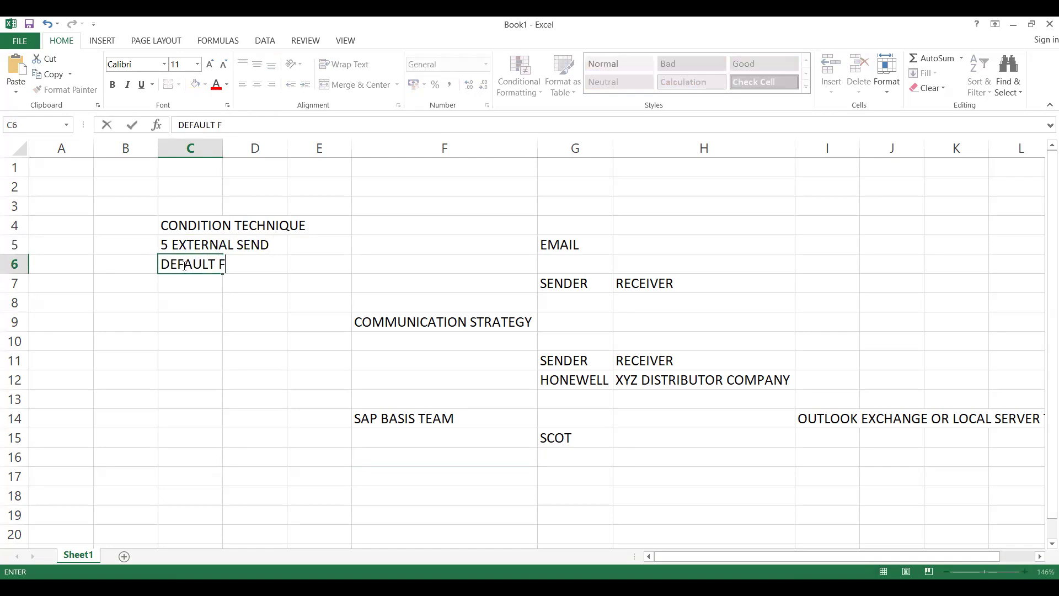
key(BackSpace)
text(VL)
key(BackSpace)
text(ALUE)
- Continue the condition technique list with OUTPUT PROCE in cell C7 and ACCESS SEQU in C8
click(181, 279)
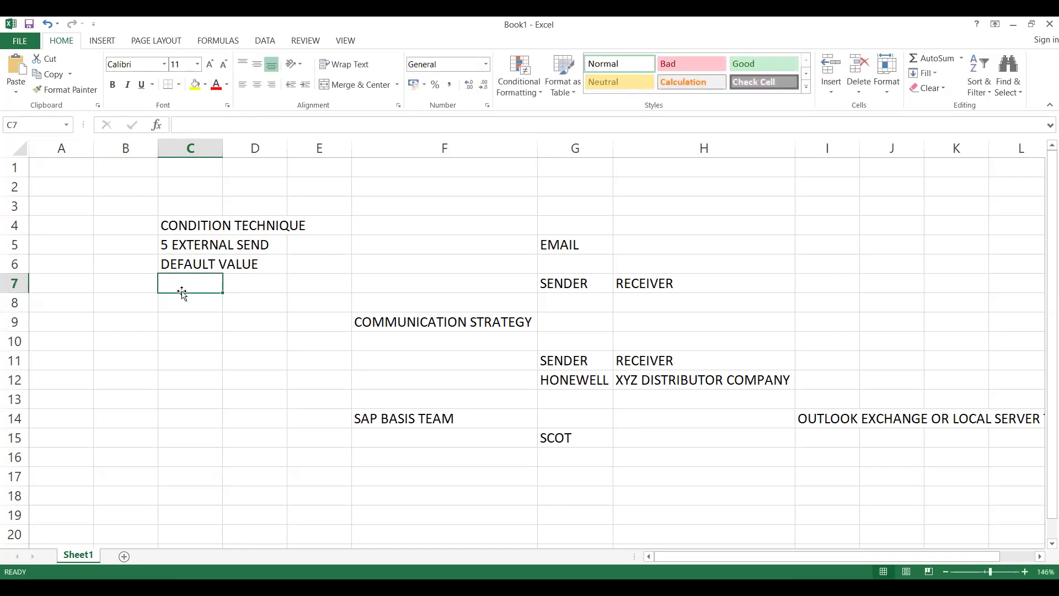
text(OUTPUT PROCE)
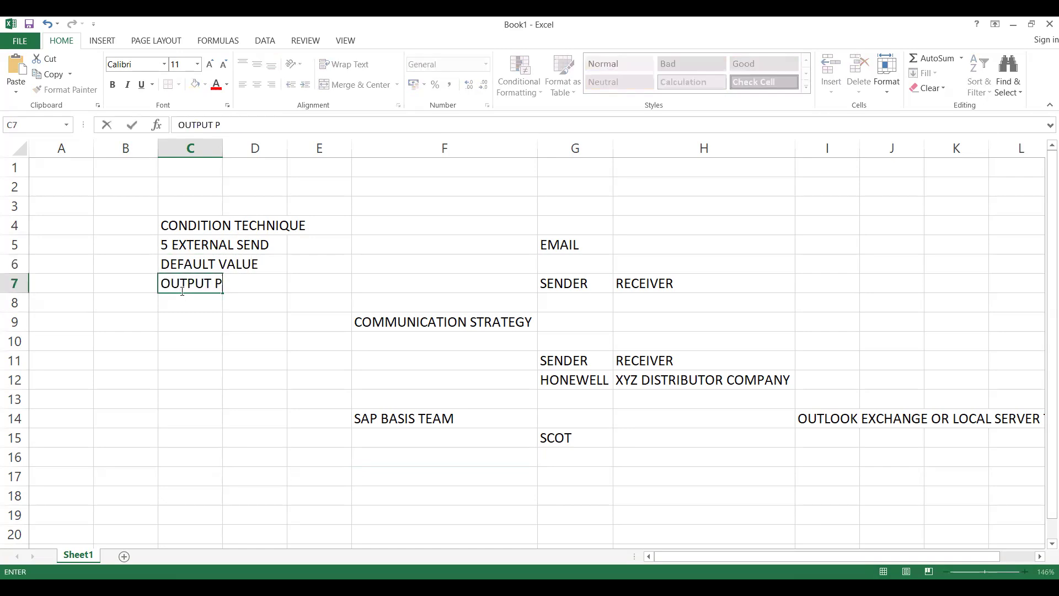
click(177, 306)
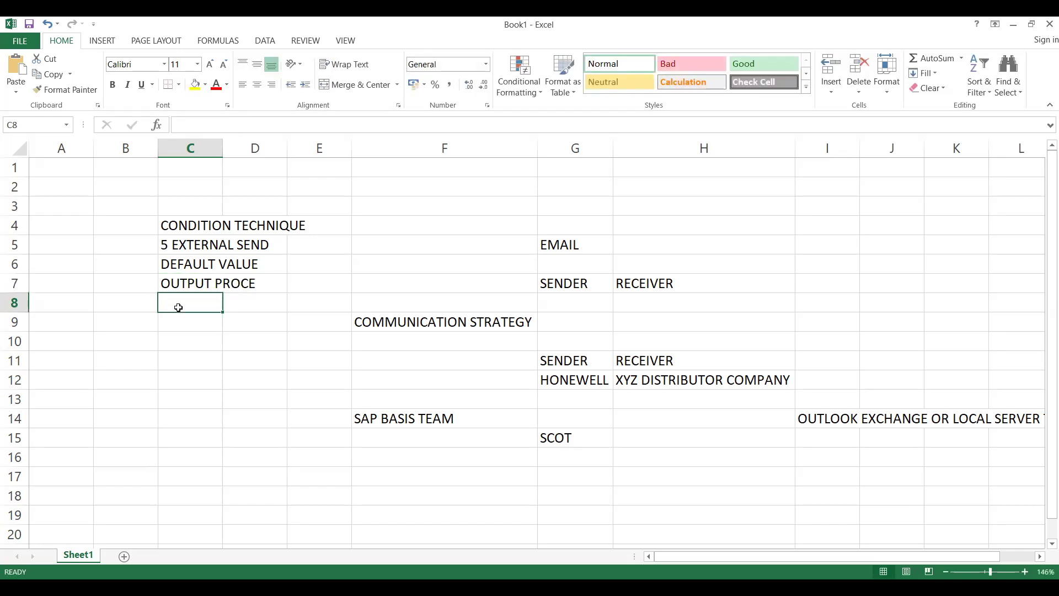
text(ACCESS)
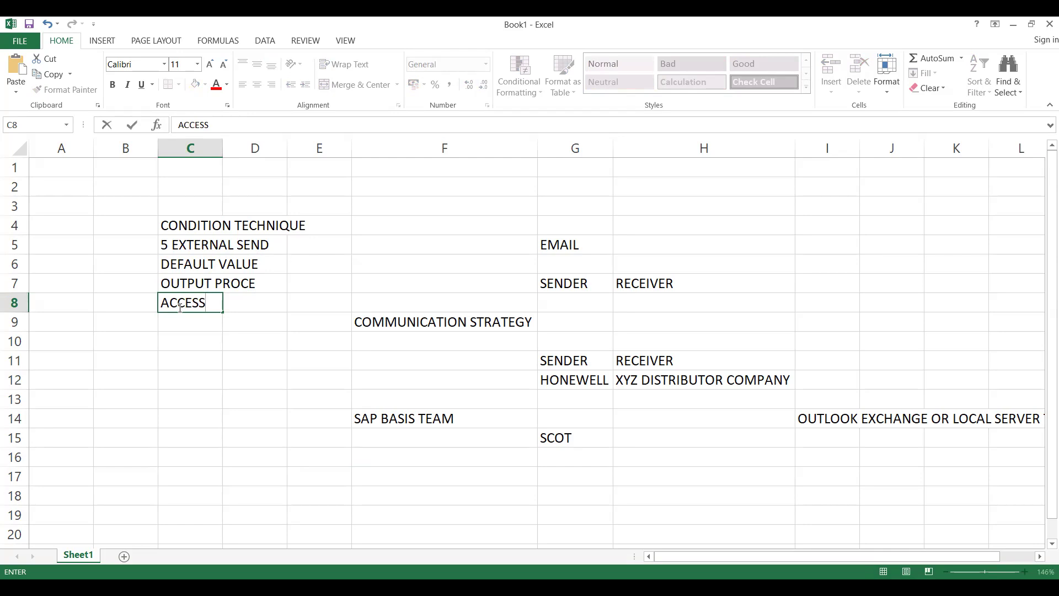
text(SEQU)
click(183, 338)
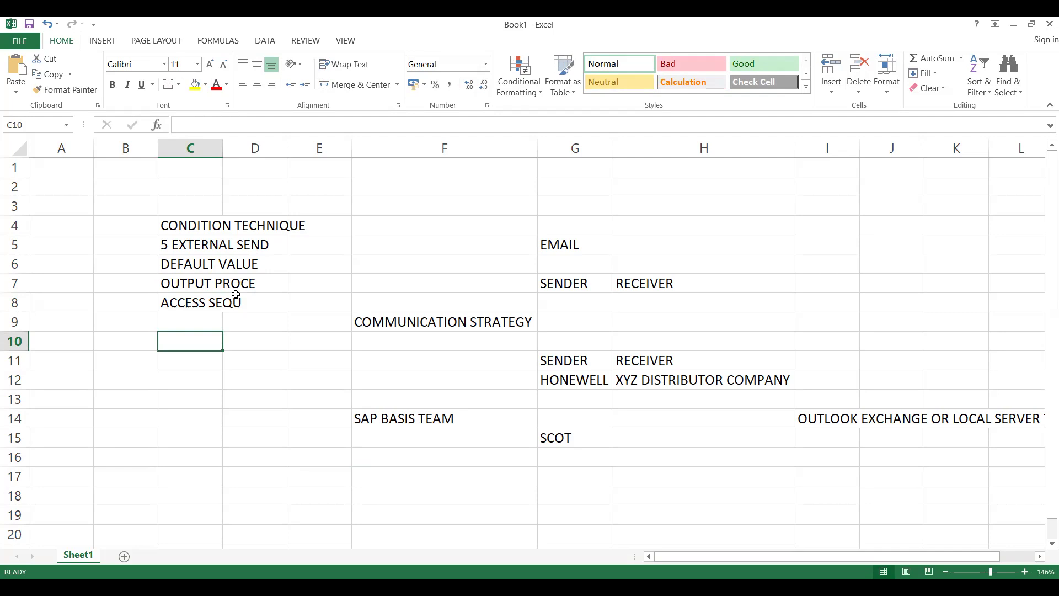
- Enter BASIS PERSON in cell C10, below the condition technique list
click(180, 284)
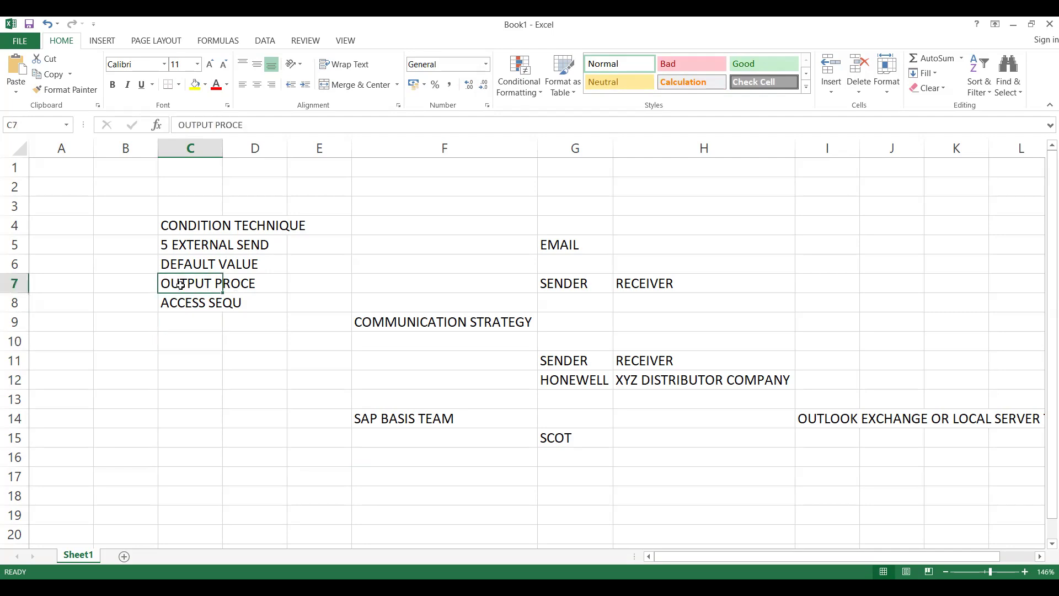
click(181, 343)
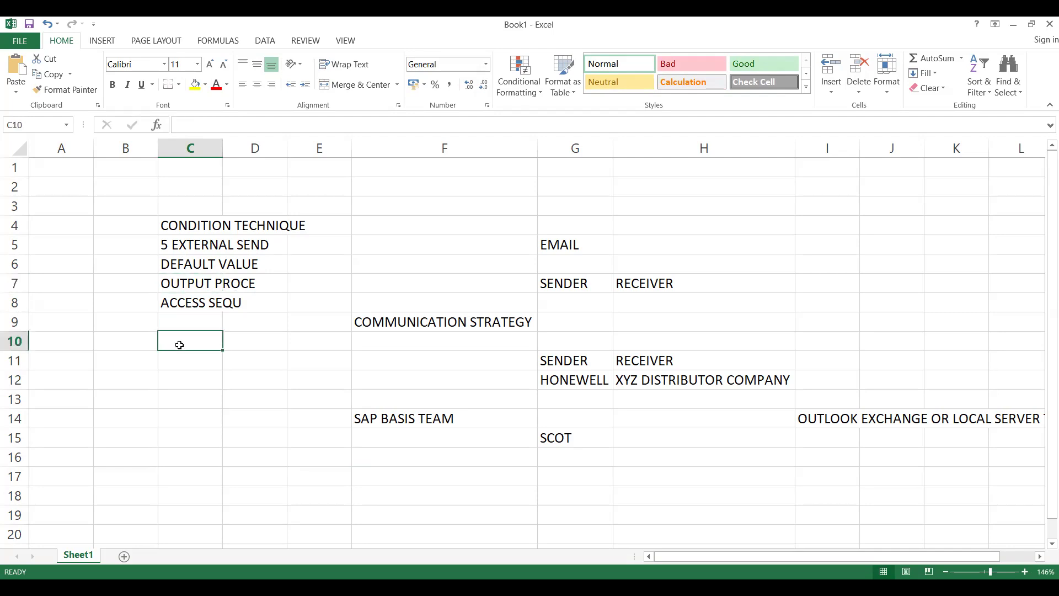
drag(225, 146, 222, 149)
text(BASIS PERSON)
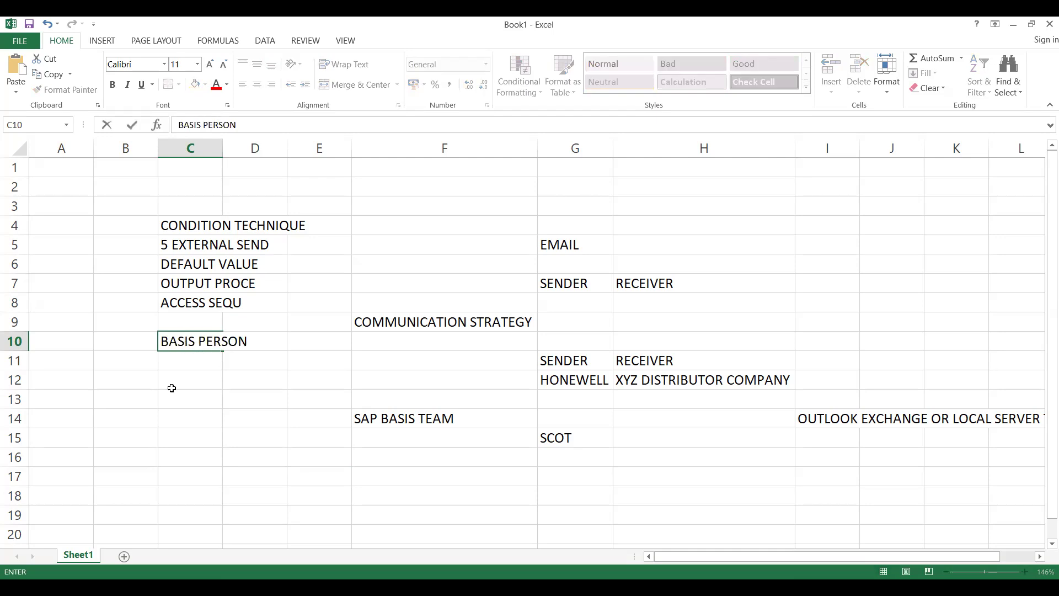
- Enter SCOT in cell C12 under BASIS PERSON and autofit column C to its contents
click(172, 388)
text(SCOT)
click(187, 415)
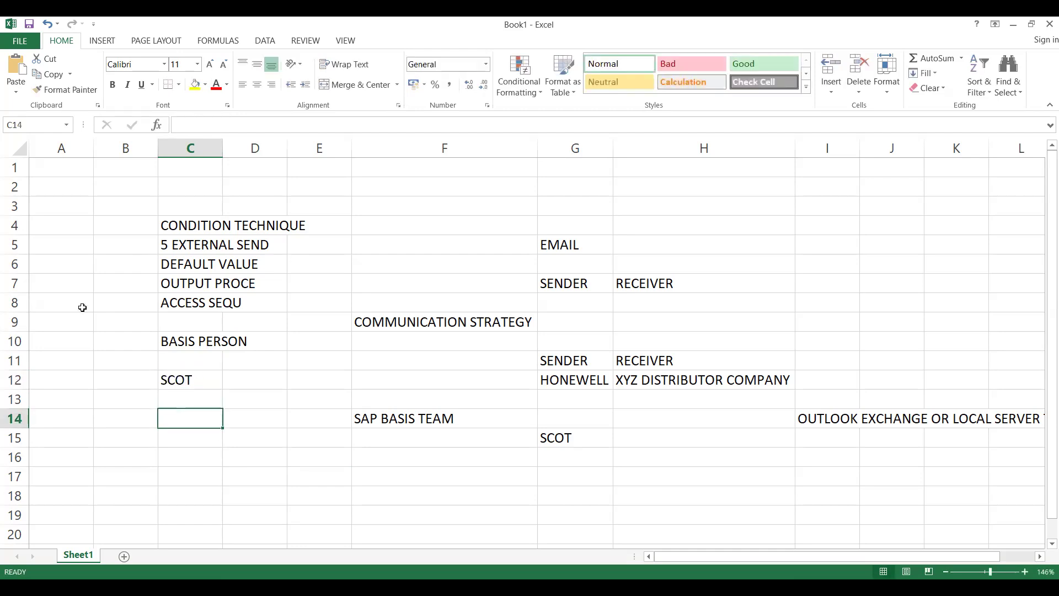
double_click(225, 149)
click(591, 184)
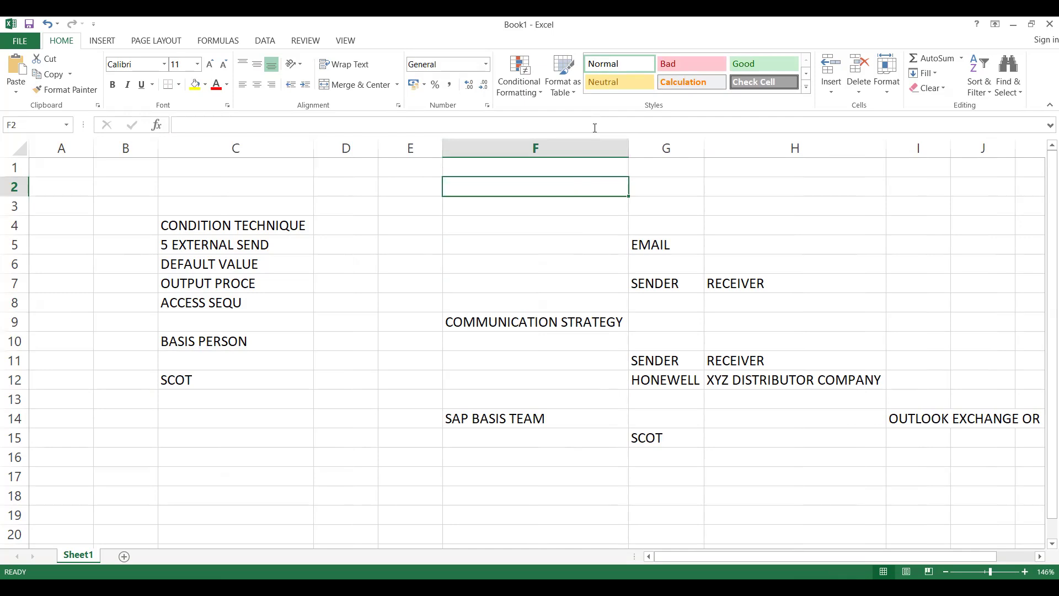
- Switch to the browser and look through the displayed page of courses on the Udemy instructor profile
key(alt+Tab)
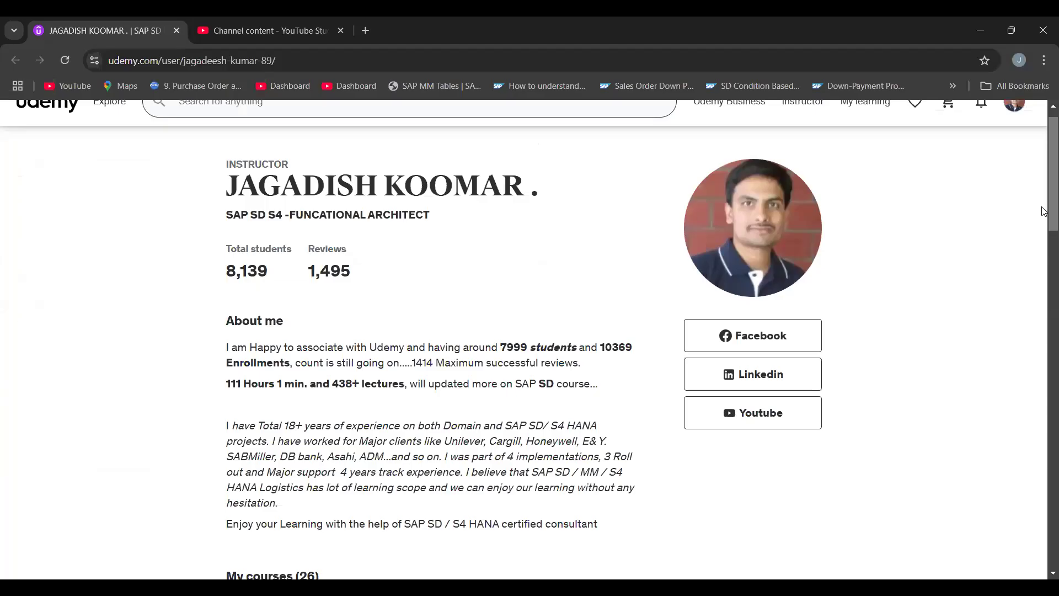
scroll(1044, 211, down, 15)
scroll(1036, 342, up, 8)
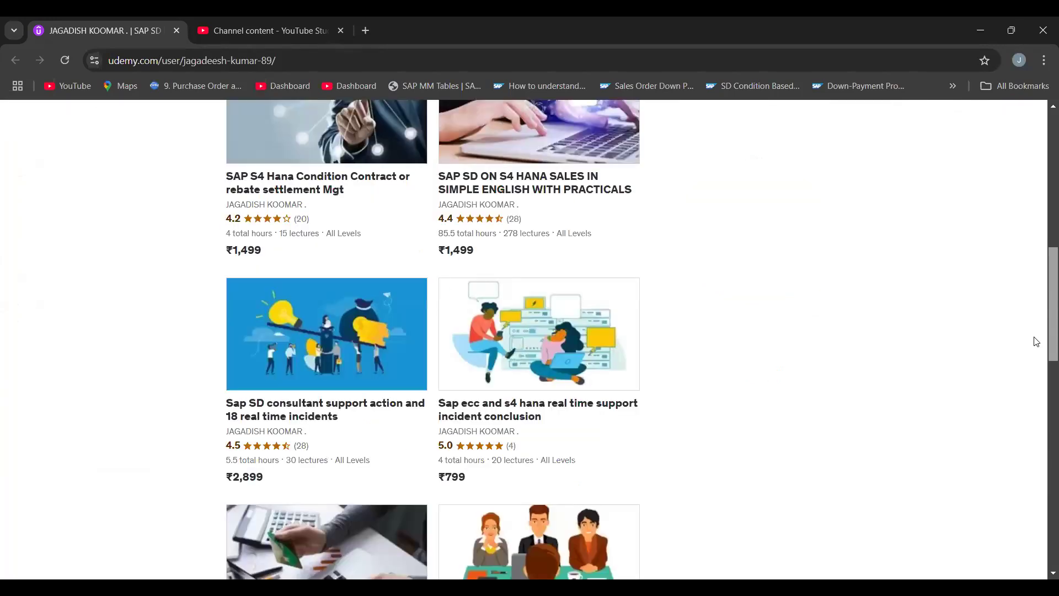
scroll(1040, 309, up, 4)
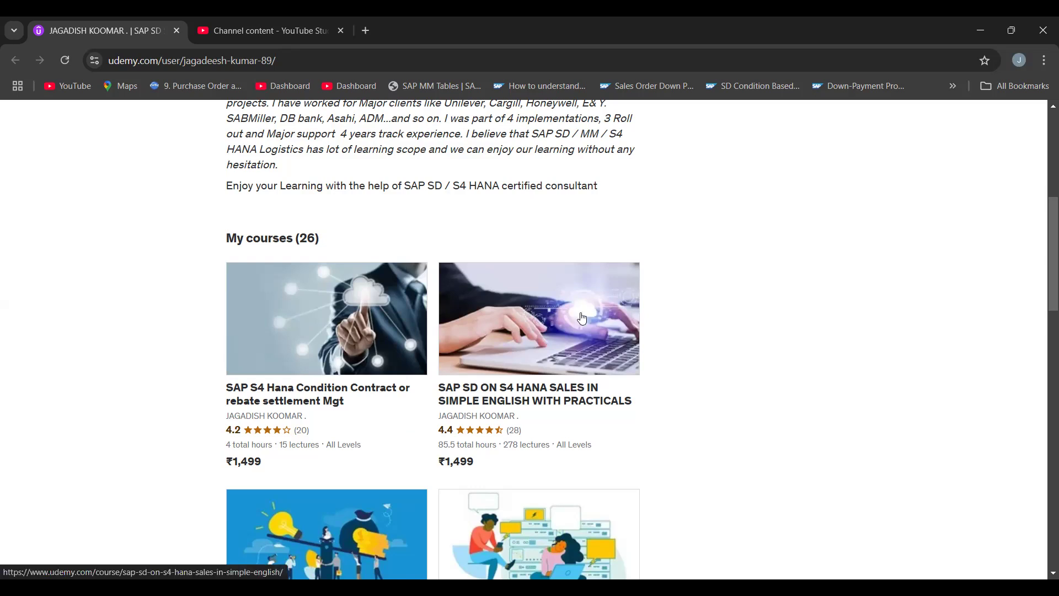
drag(1044, 278, 1042, 448)
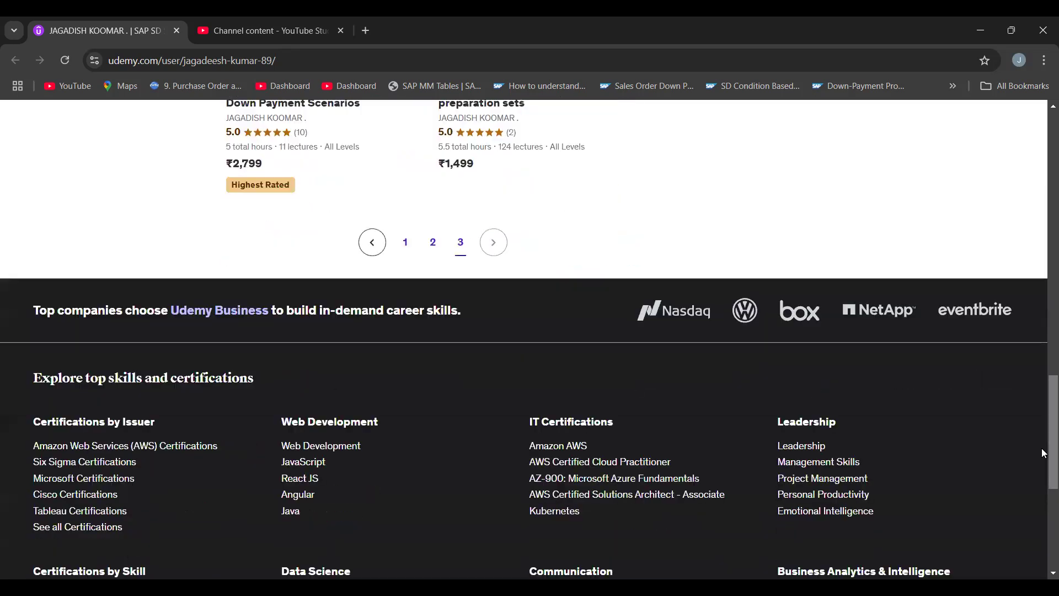
- Open page 1 of the instructor's course list, review the SAP courses offered, and return to the profile header
click(406, 244)
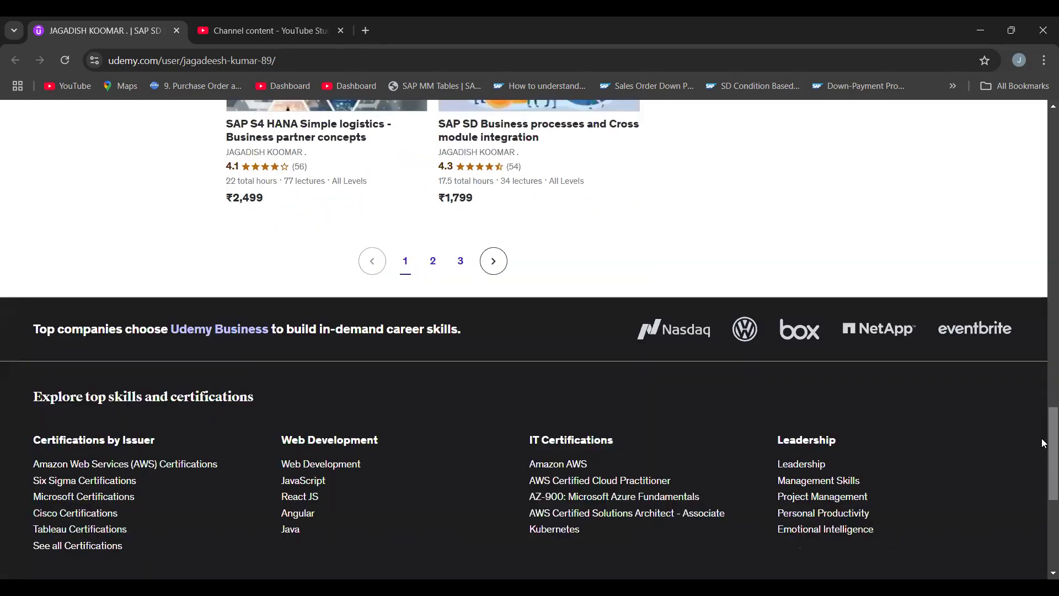
scroll(1034, 286, up, 8)
scroll(1029, 259, up, 8)
scroll(1027, 254, down, 3)
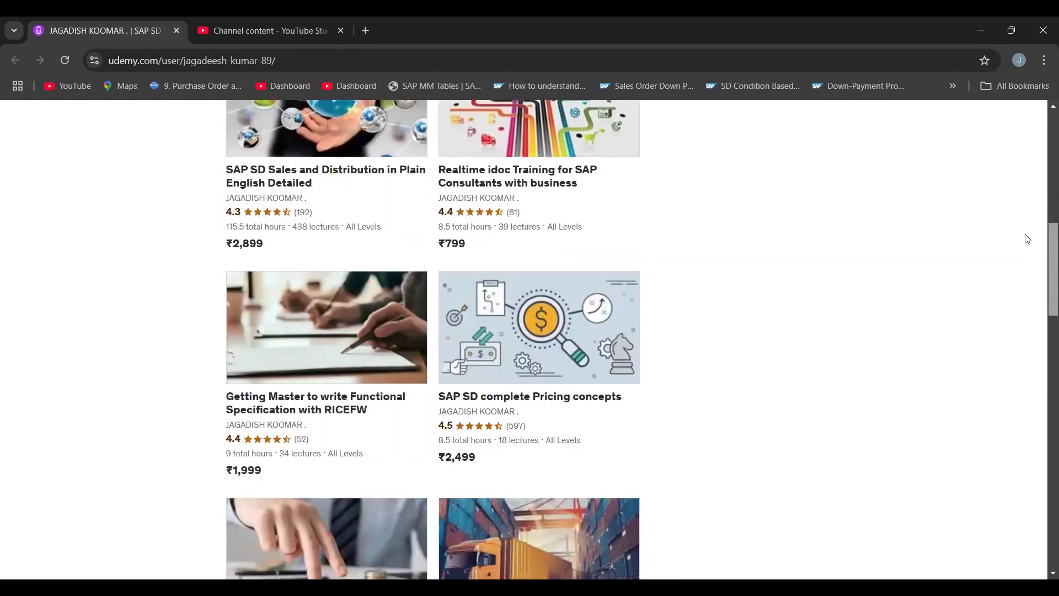
scroll(965, 193, up, 3)
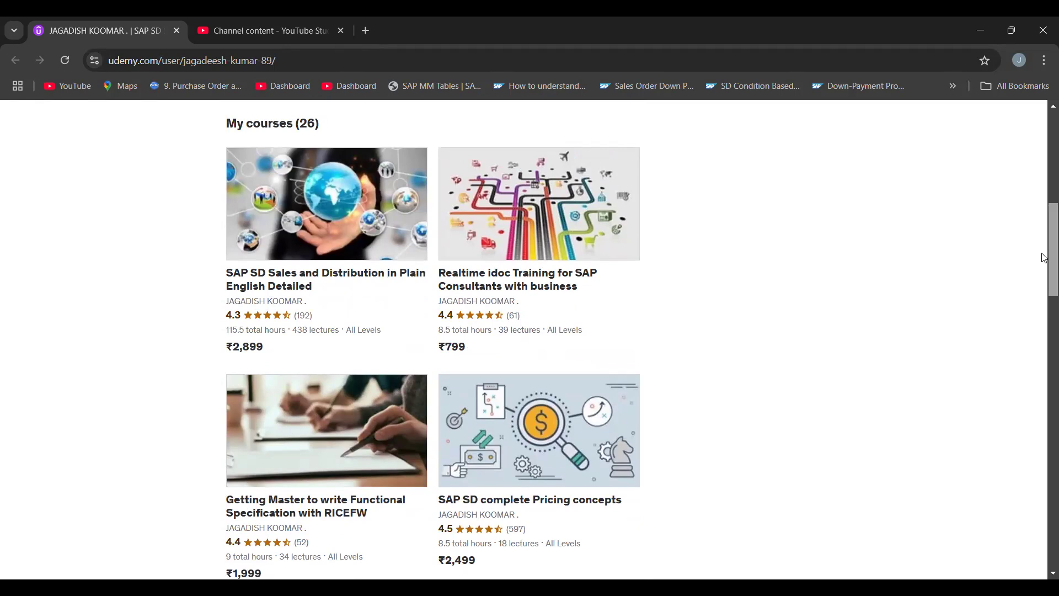
scroll(805, 215, up, 1)
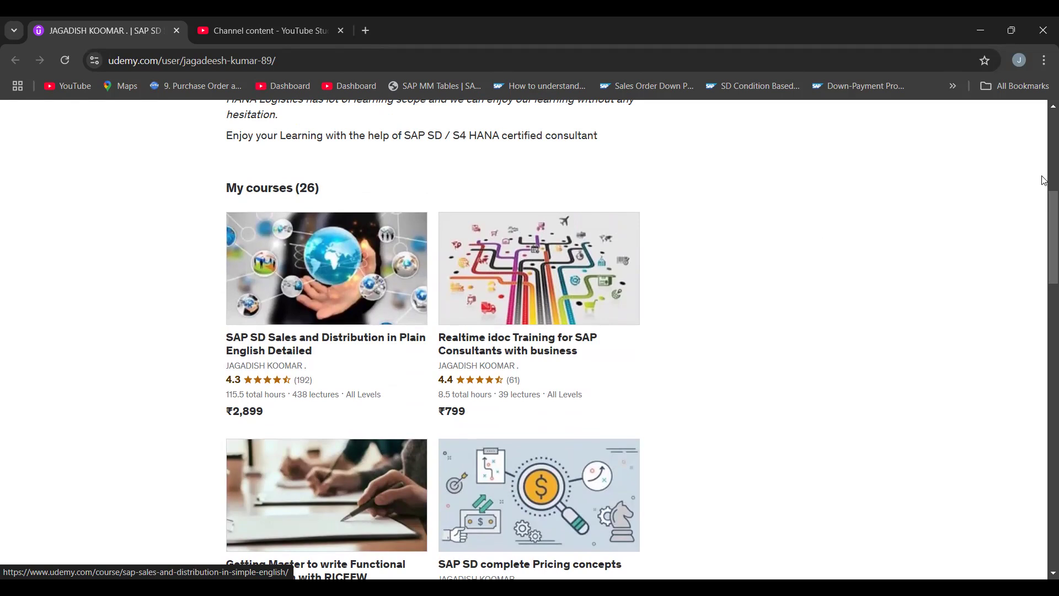
scroll(1044, 270, down, 5)
scroll(1044, 270, down, 1)
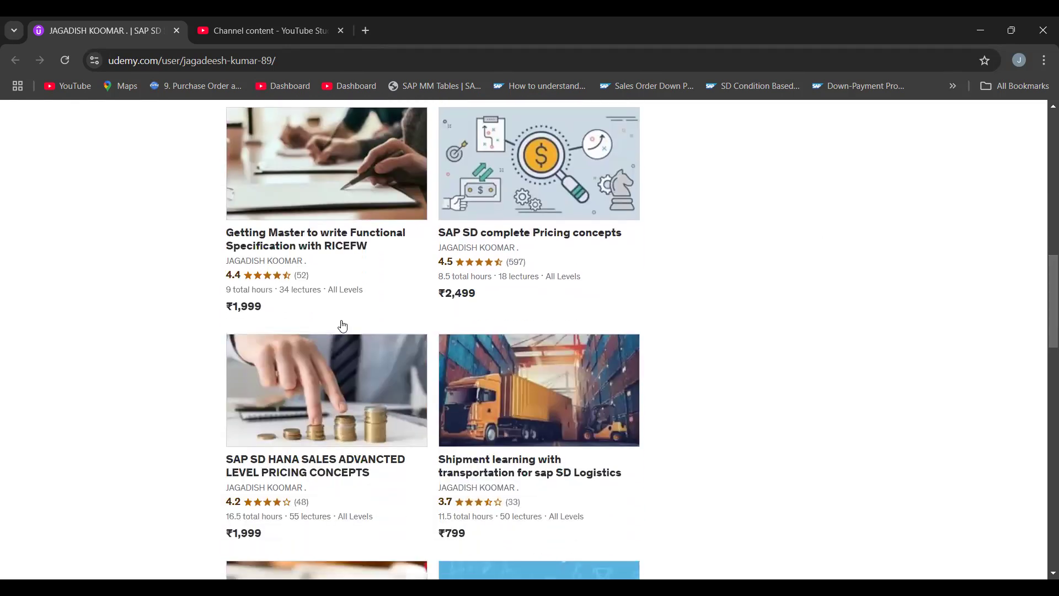
drag(1044, 331, 988, 166)
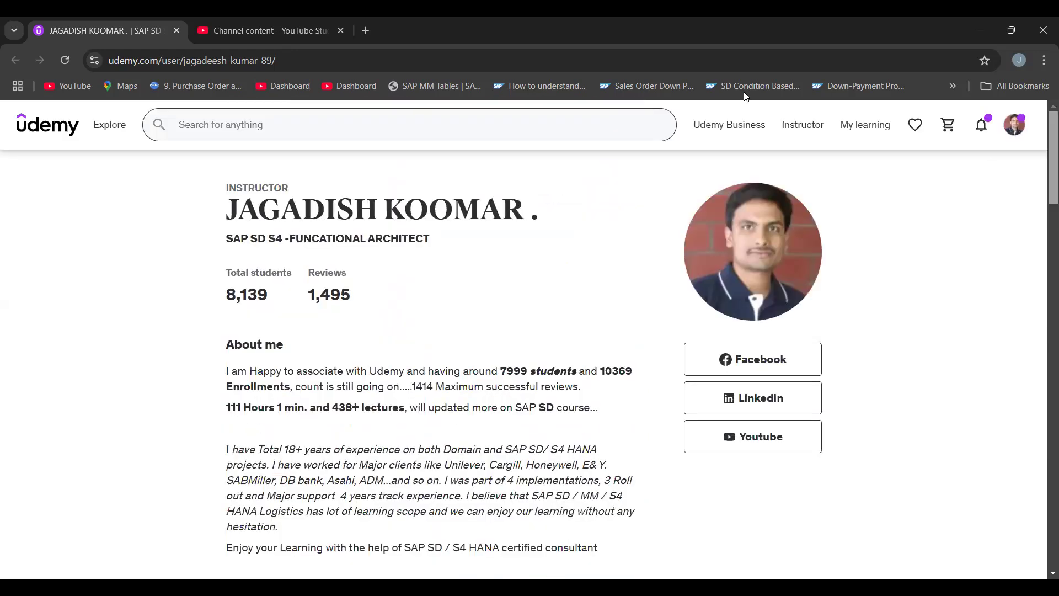
mouse_move(981, 124)
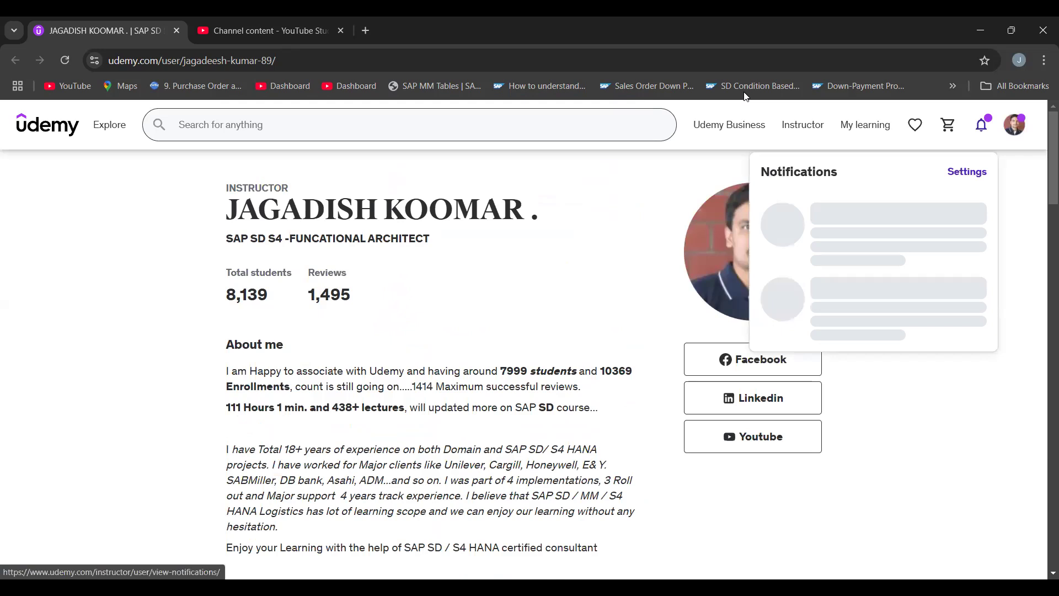